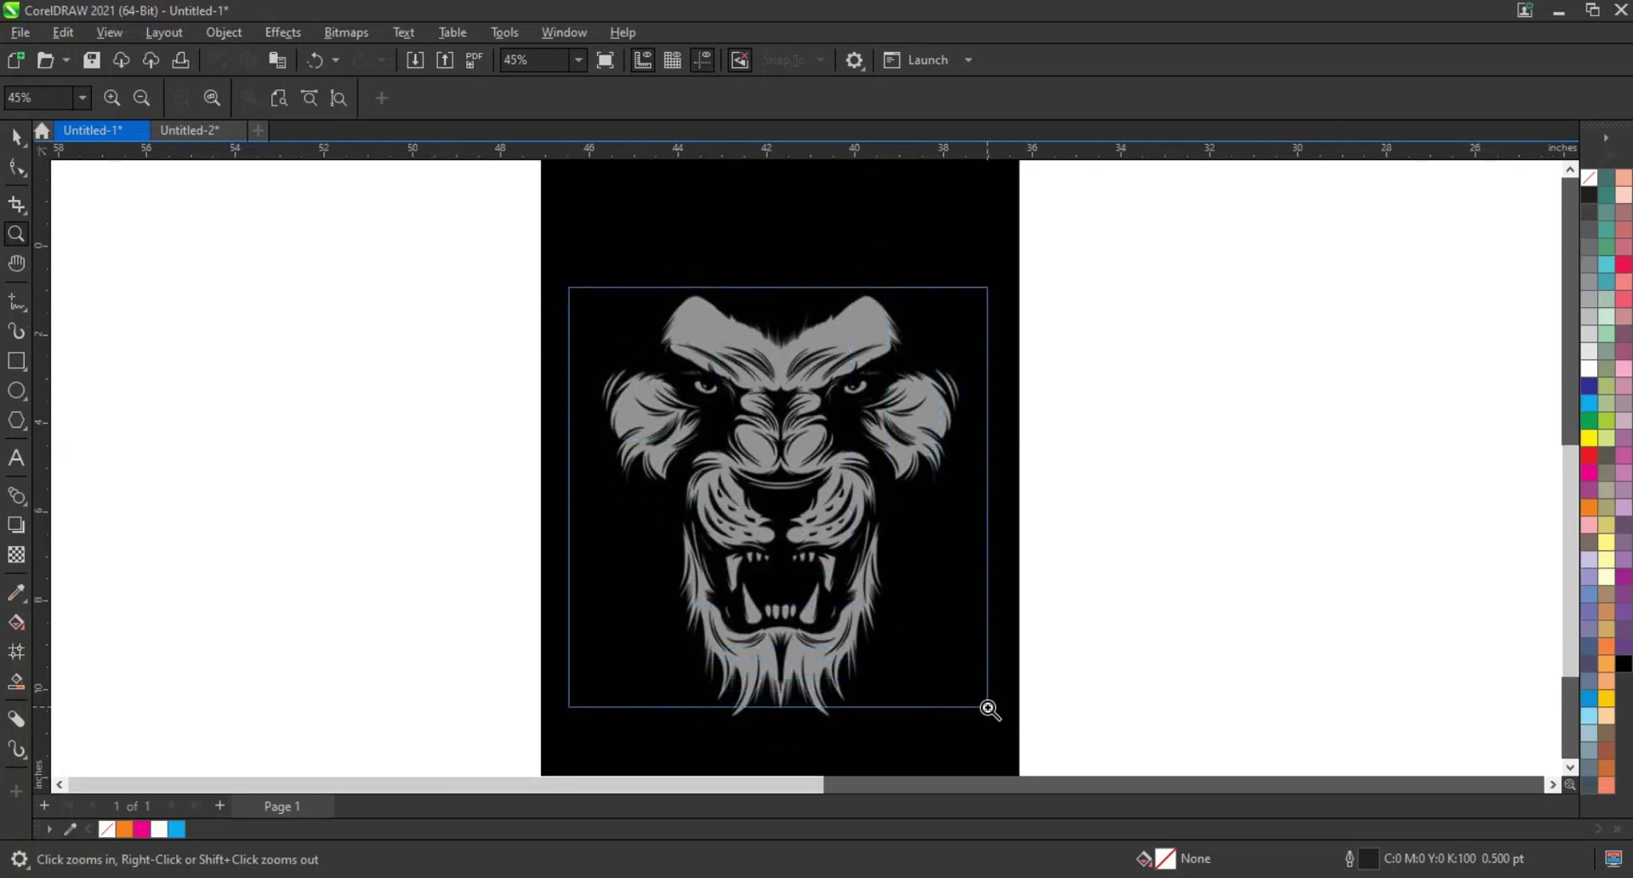
Zoom out to show the whole lion page with the Pick tool active, then open the Object menu
left_click_drag(736, 460, 990, 708)
scroll(776, 301, "down", 2)
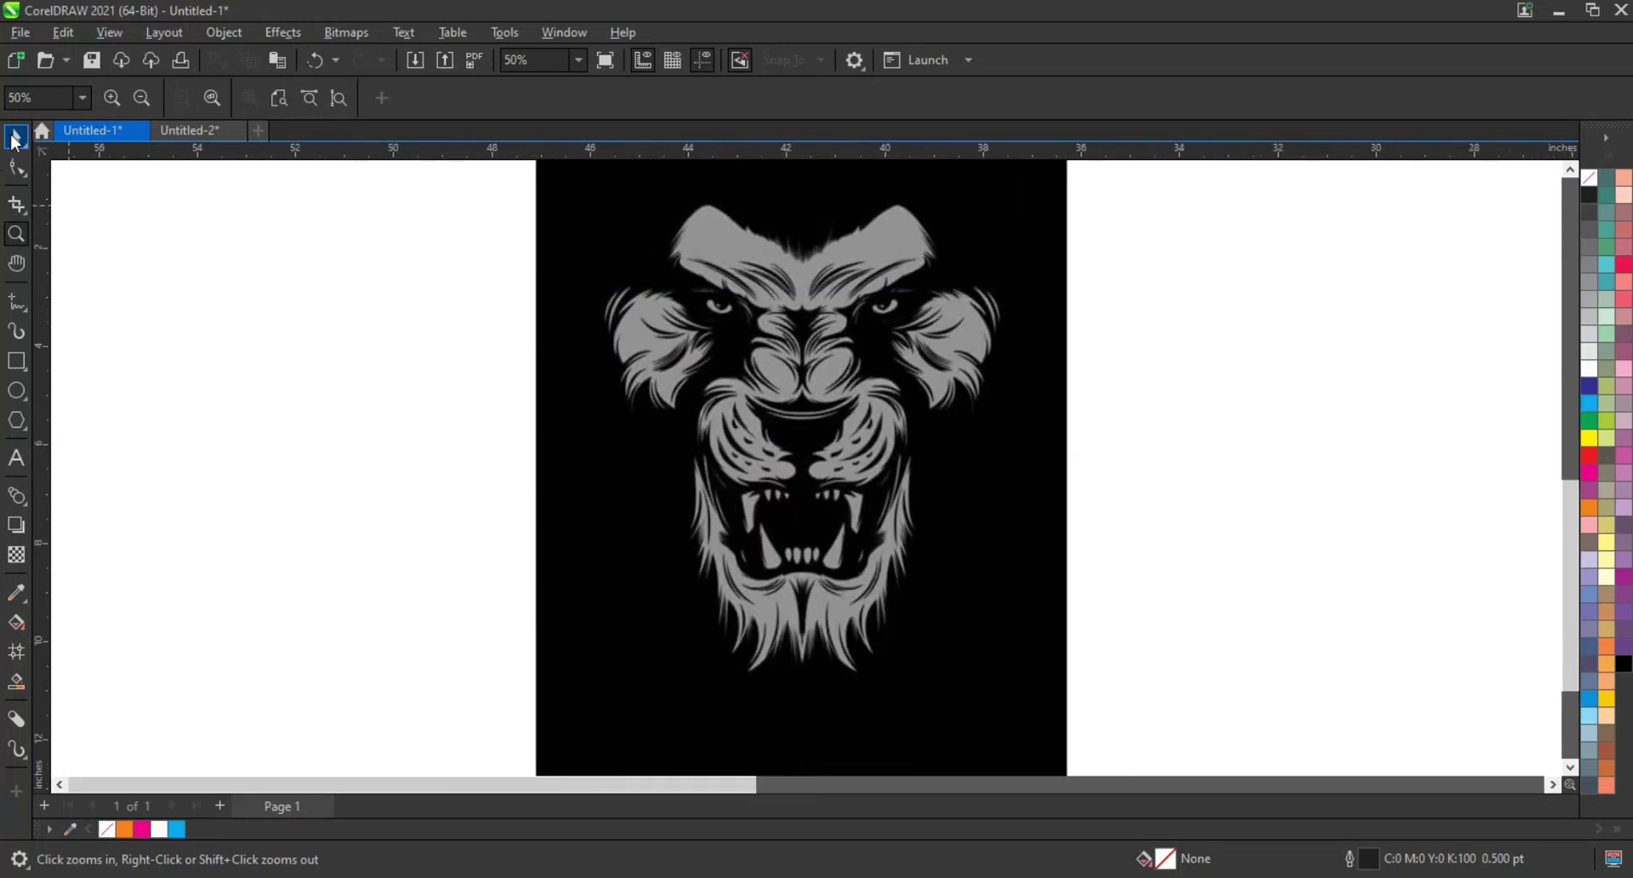
left_click(16, 139)
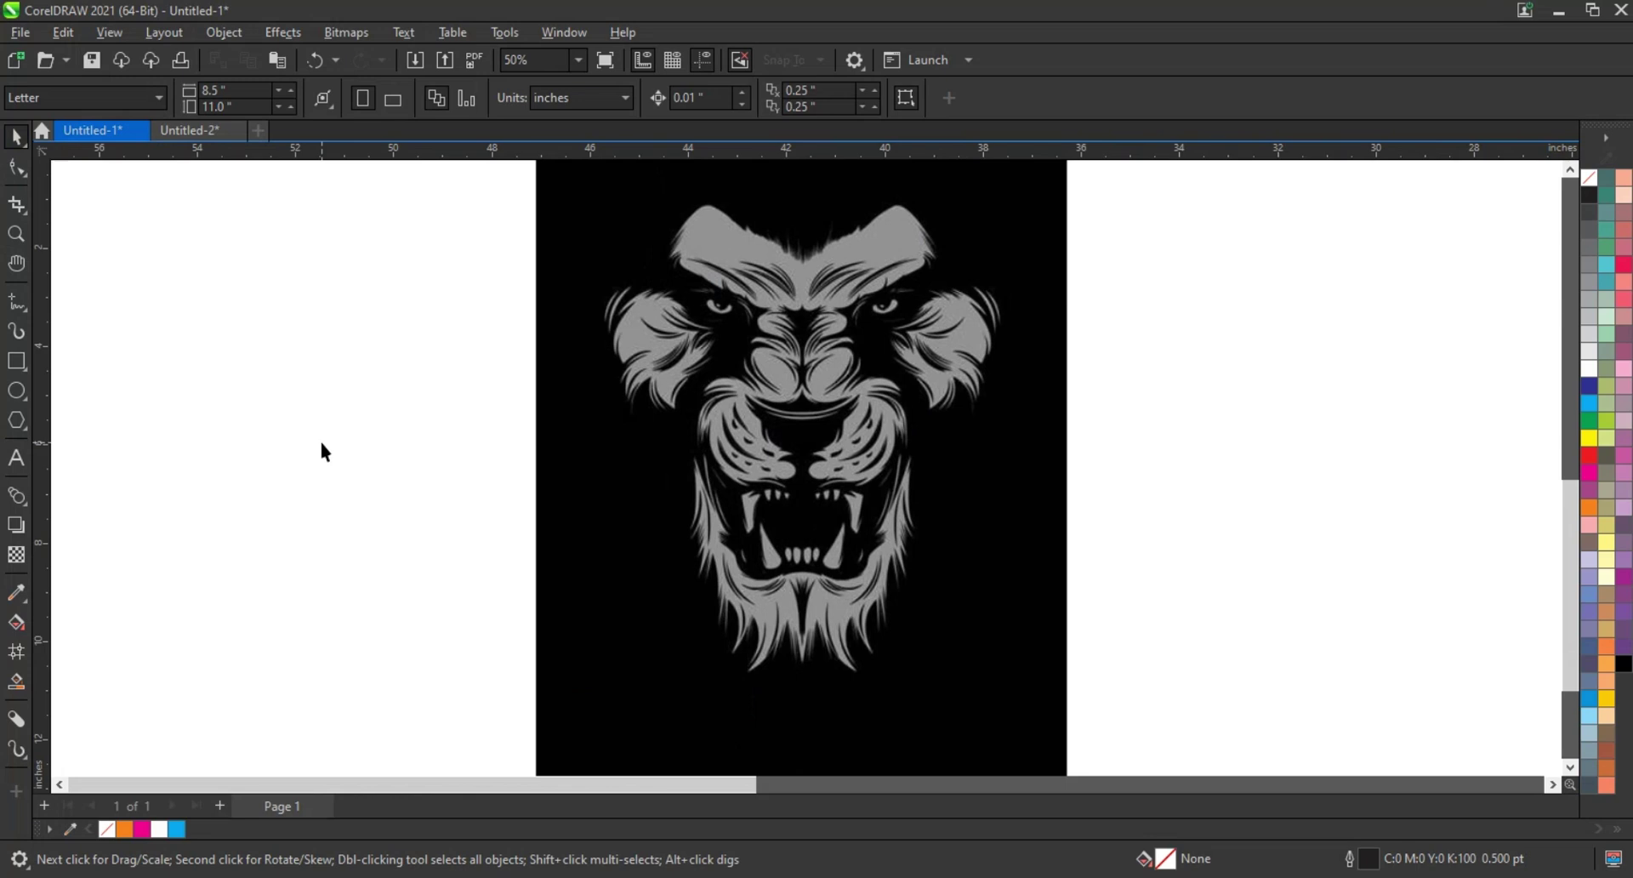
key("F3")
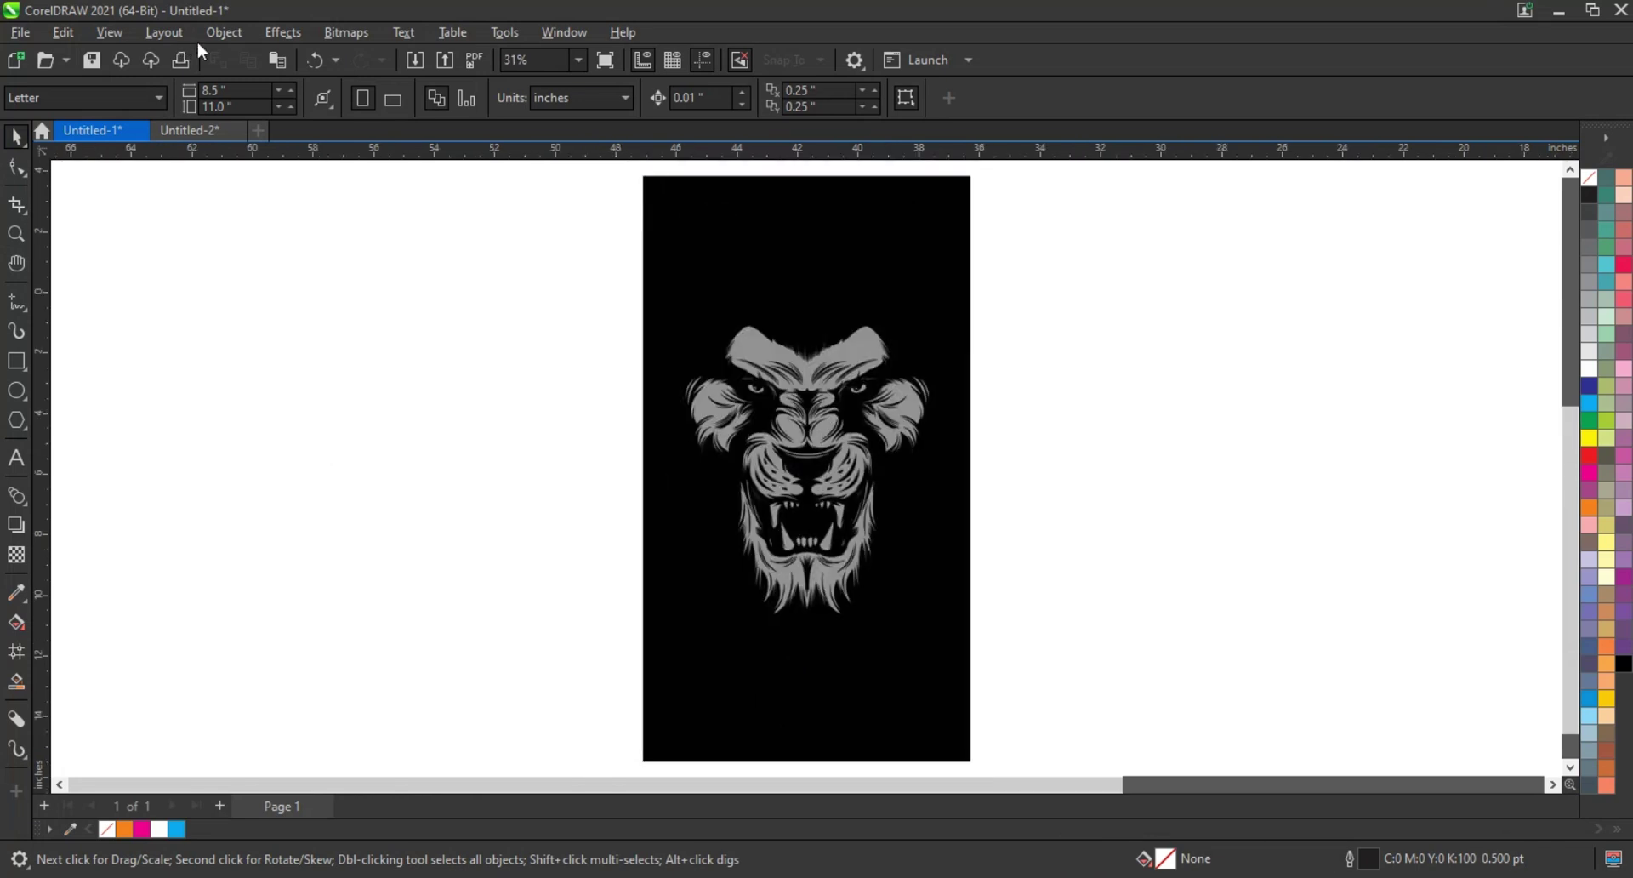
left_click(226, 34)
mouse_move(268, 132)
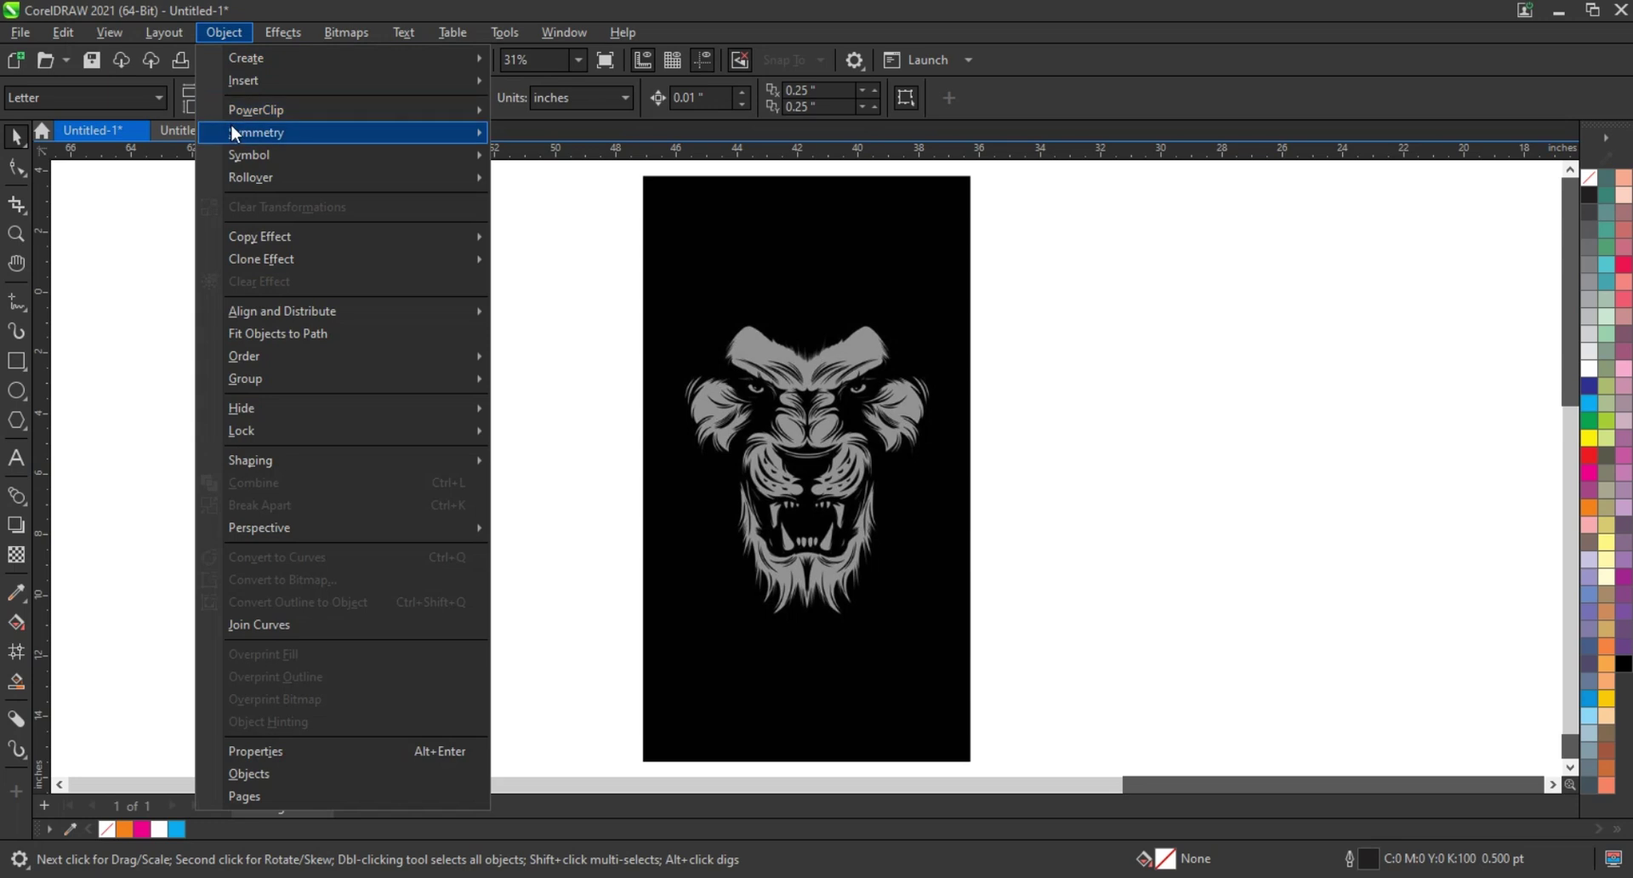
Create a new symmetry axis down the lion reference and zoom in on the brow and eyes
left_click(617, 138)
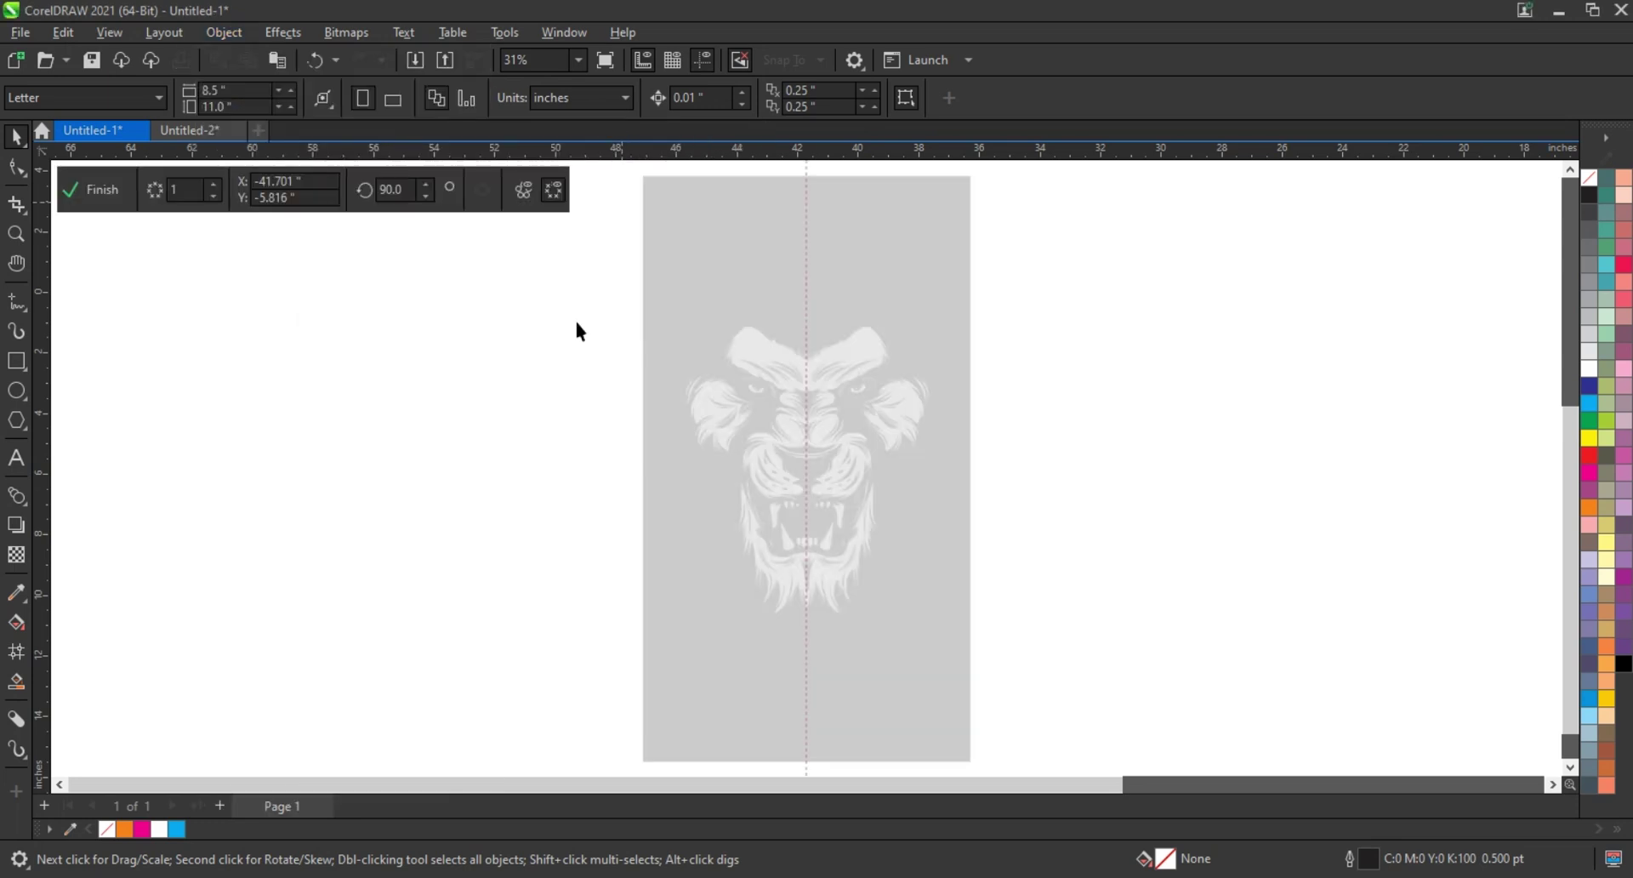
left_click(14, 238)
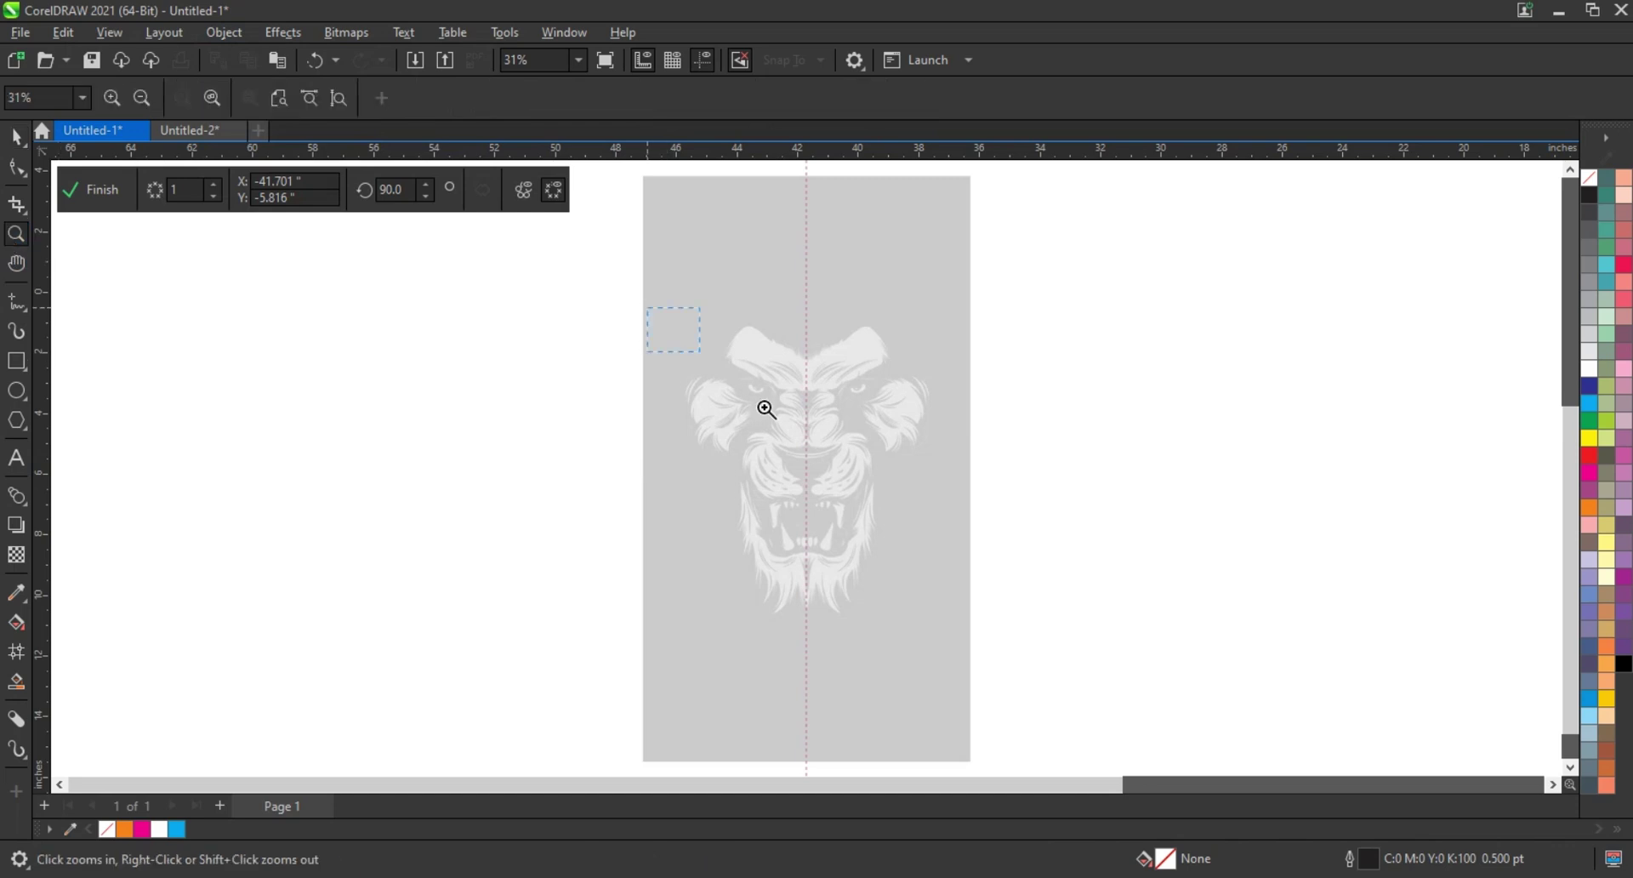
left_click_drag(920, 454, 922, 460)
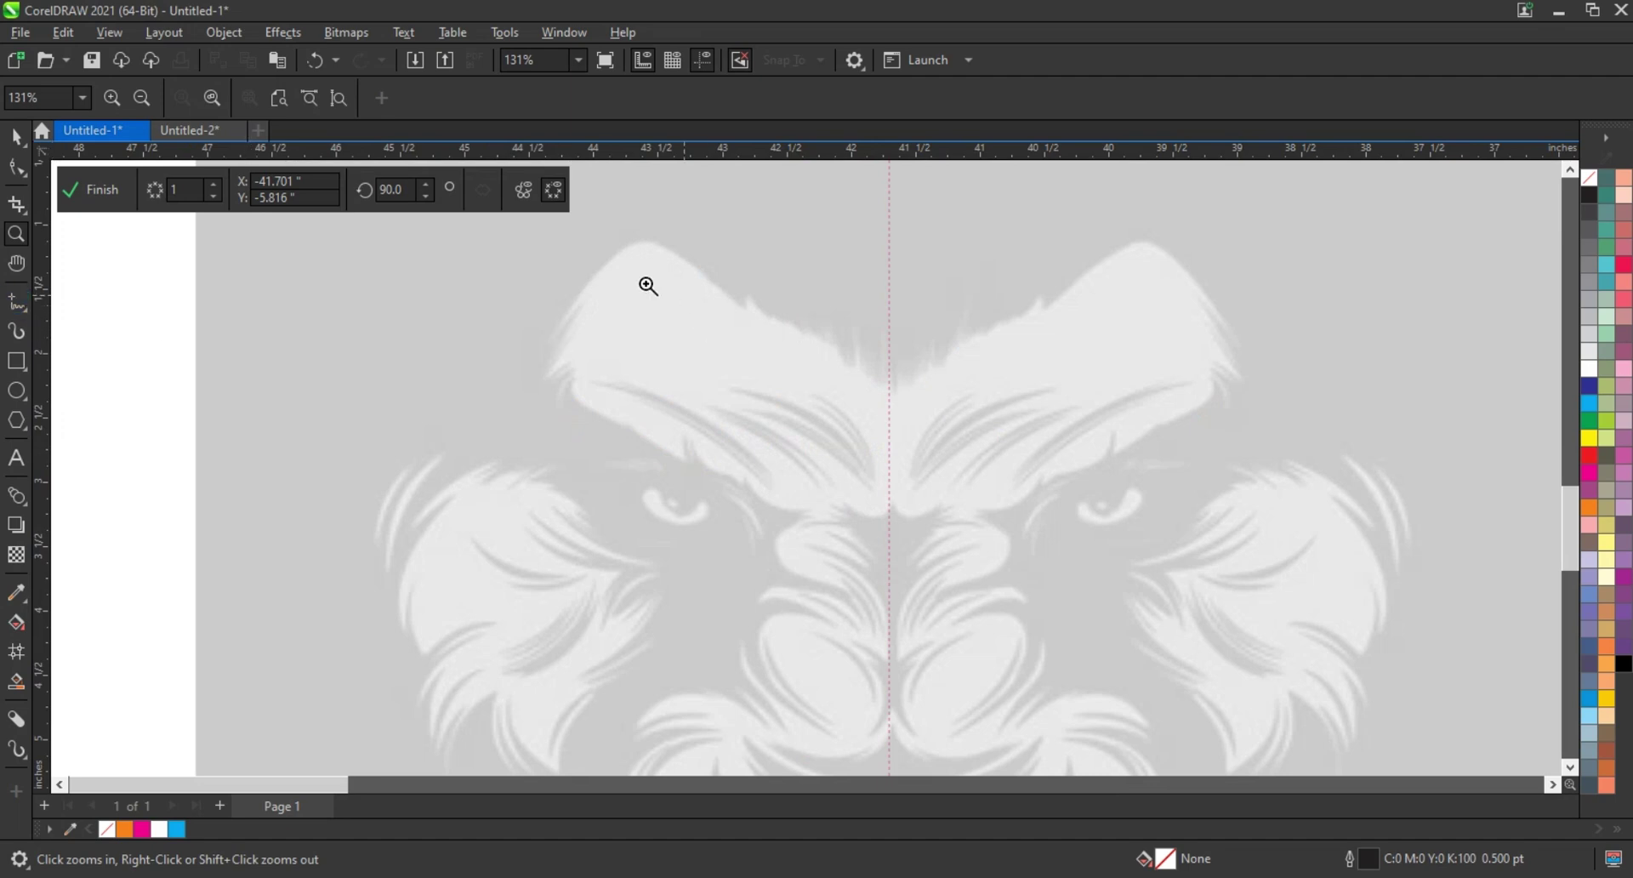
left_click_drag(1254, 612, 1167, 585)
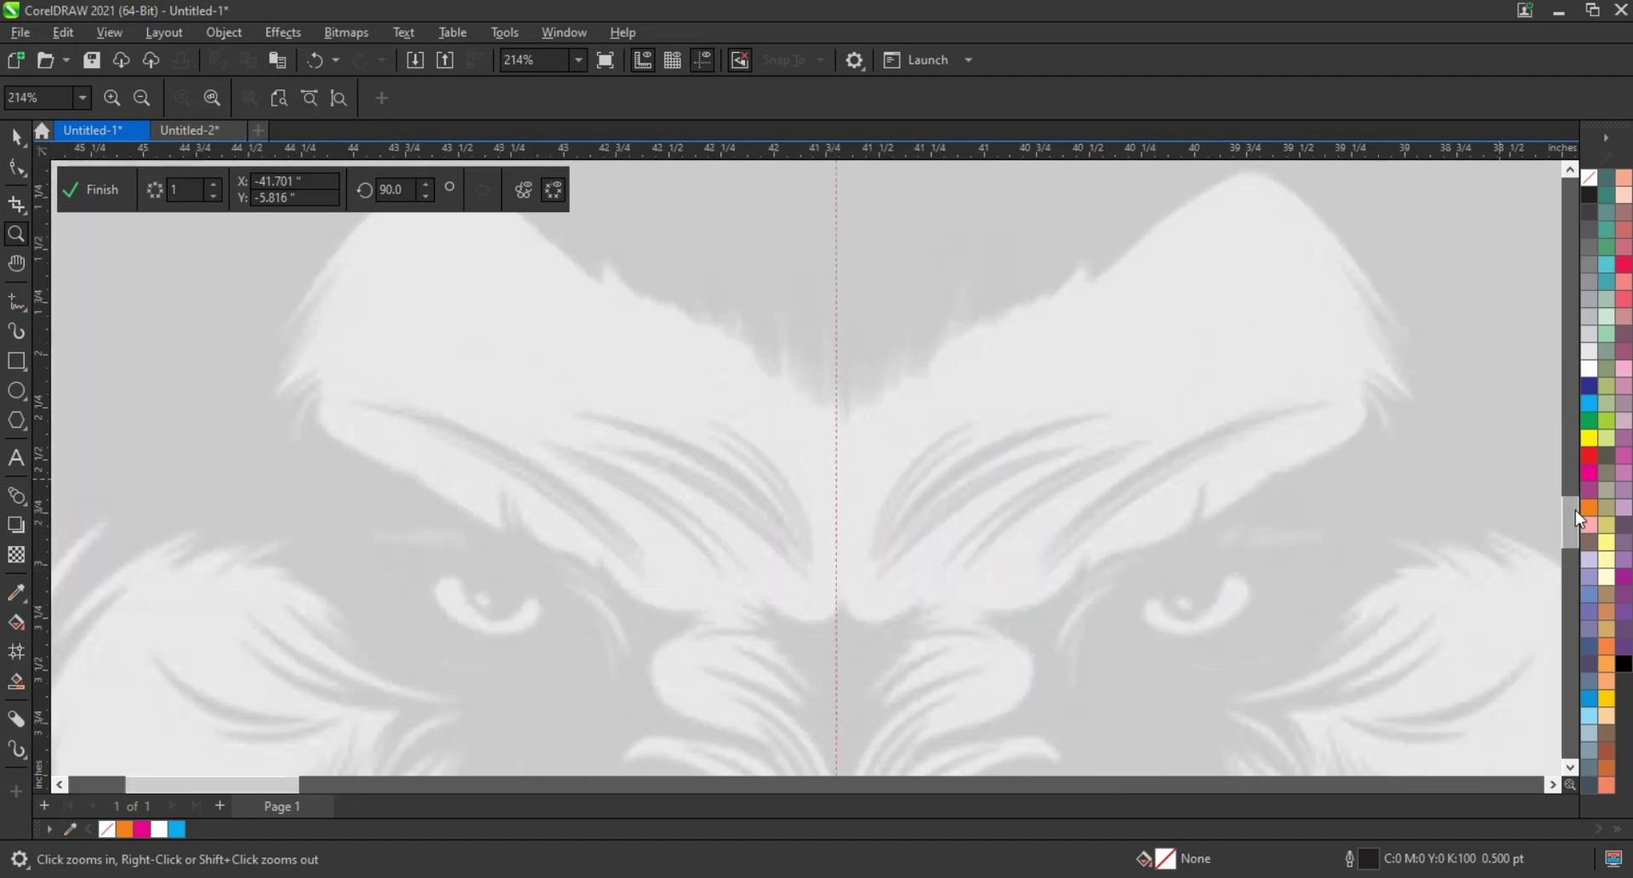
scroll(1571, 518, "up", 2)
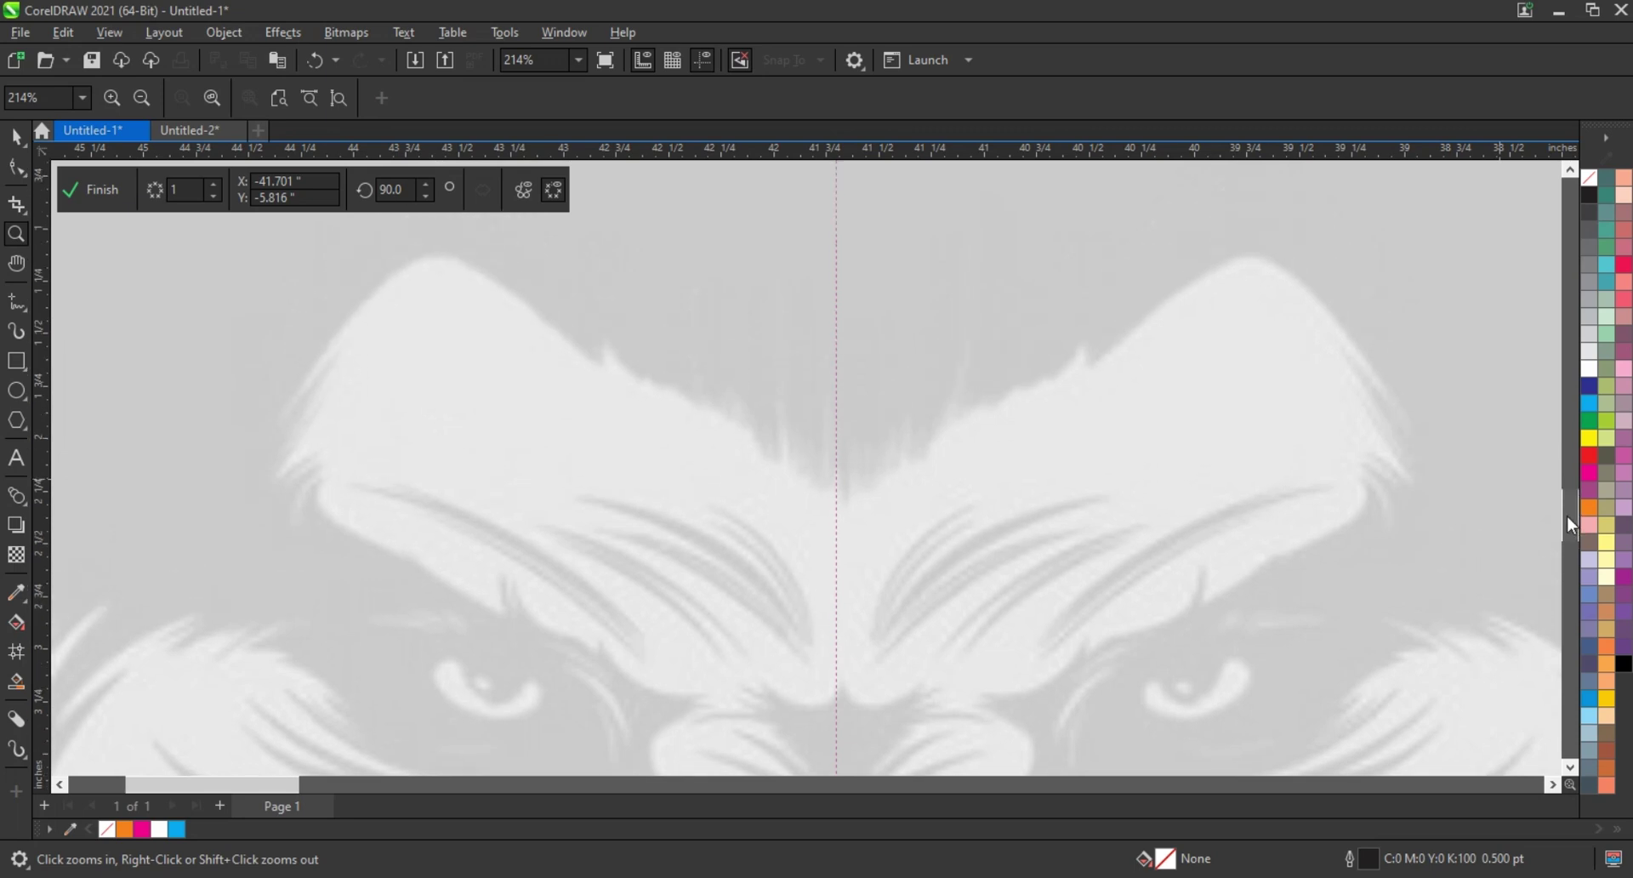
left_click(15, 303)
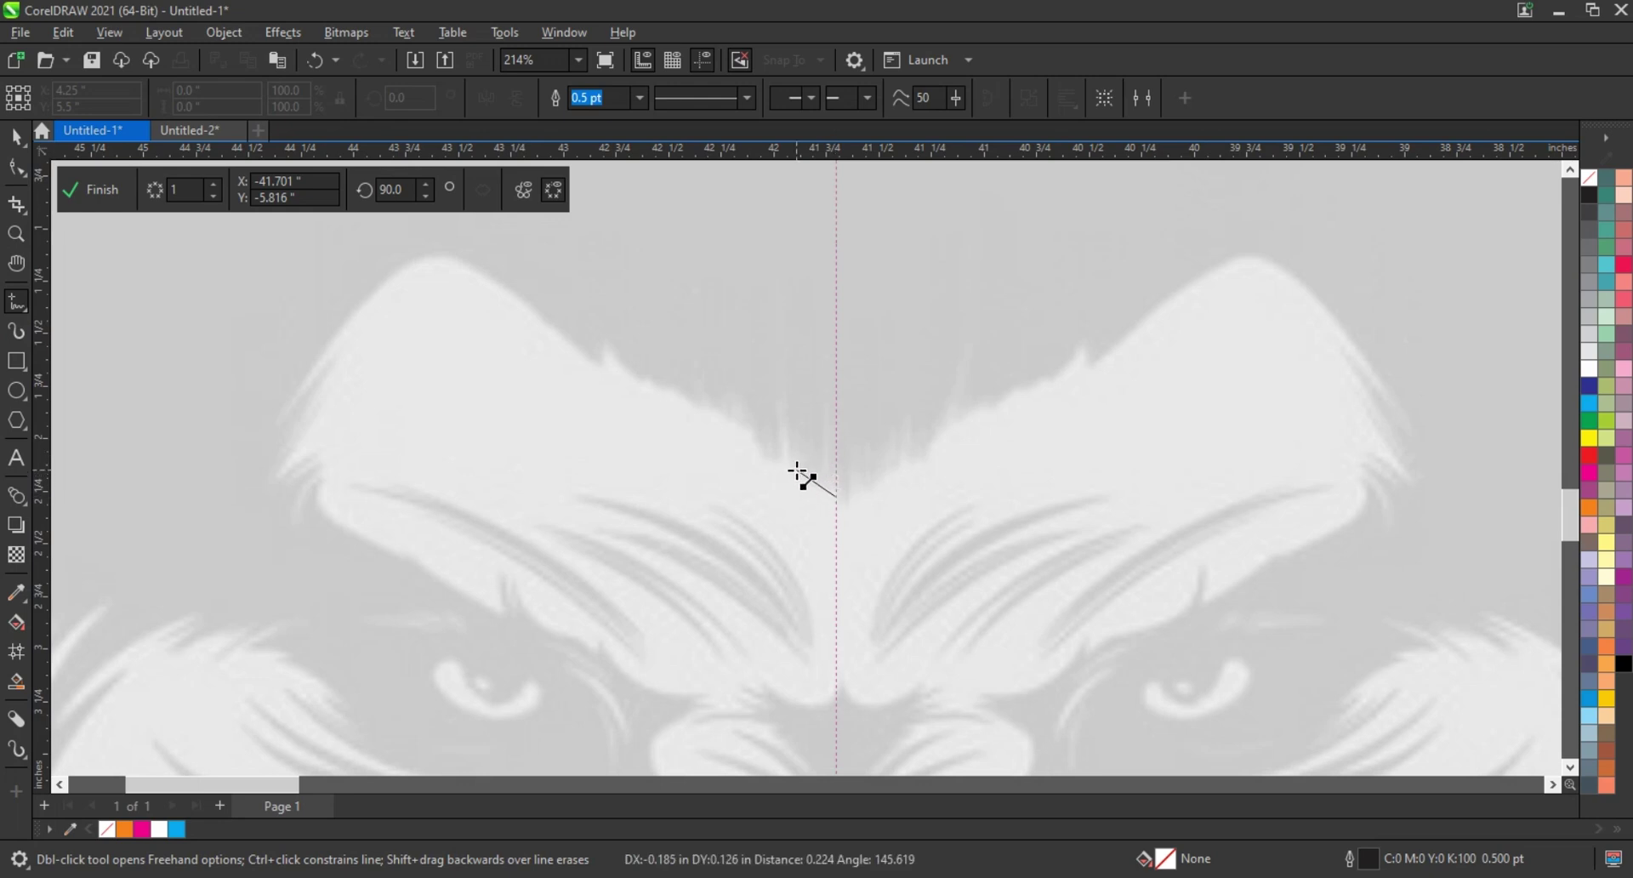
Trace the brow from the centre axis across the mane top and down its jagged left edge
left_click(795, 468)
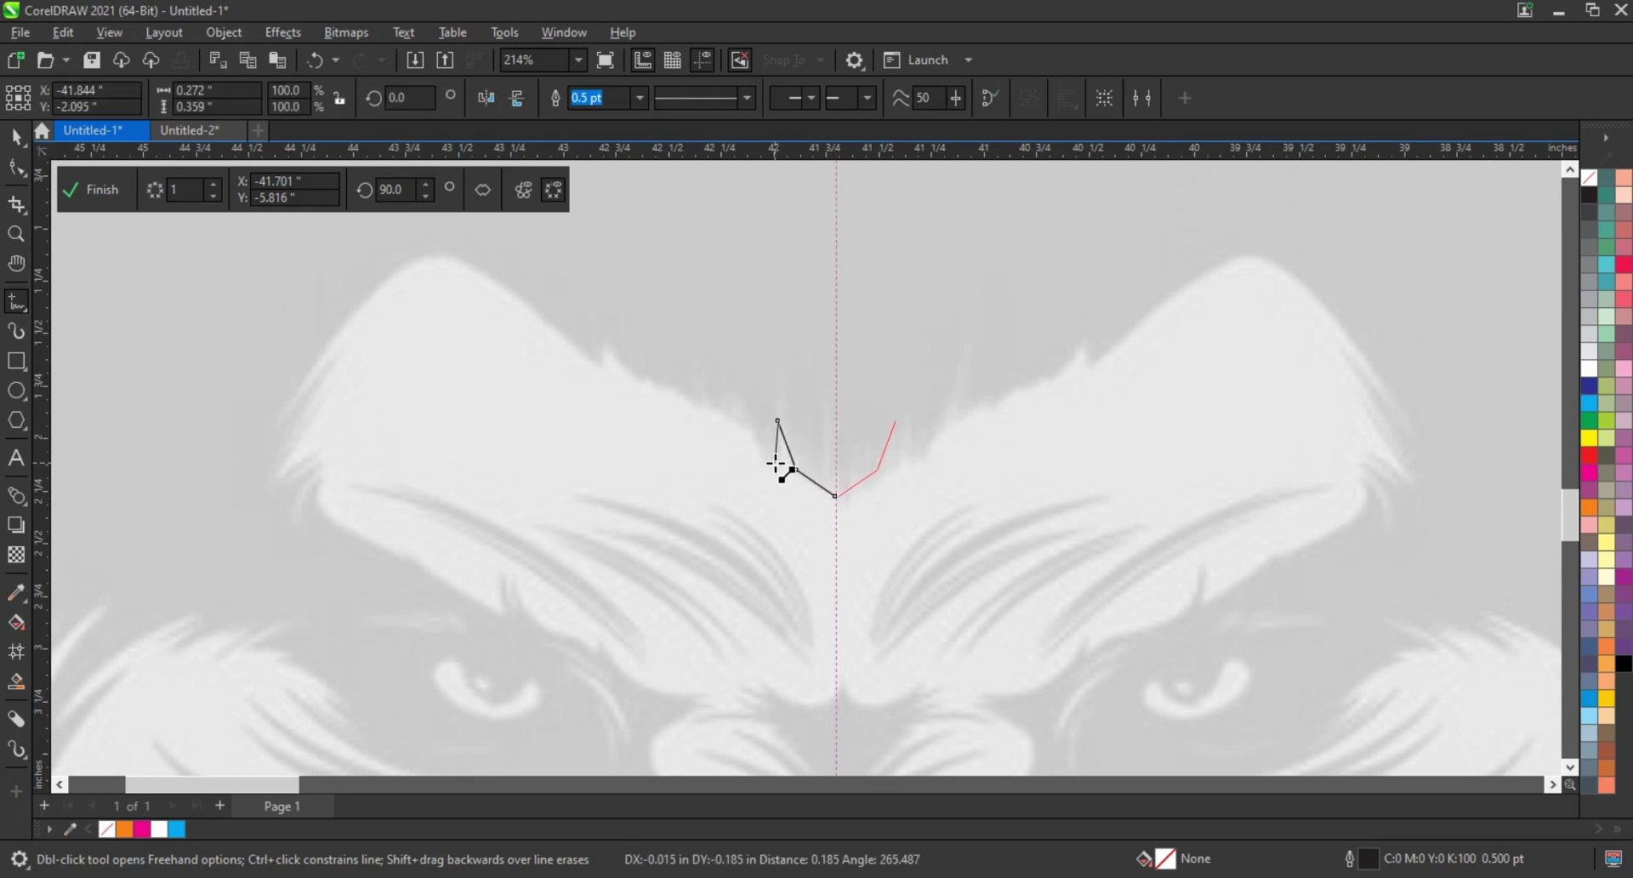
left_click(774, 462)
left_click(605, 374)
left_click(594, 340)
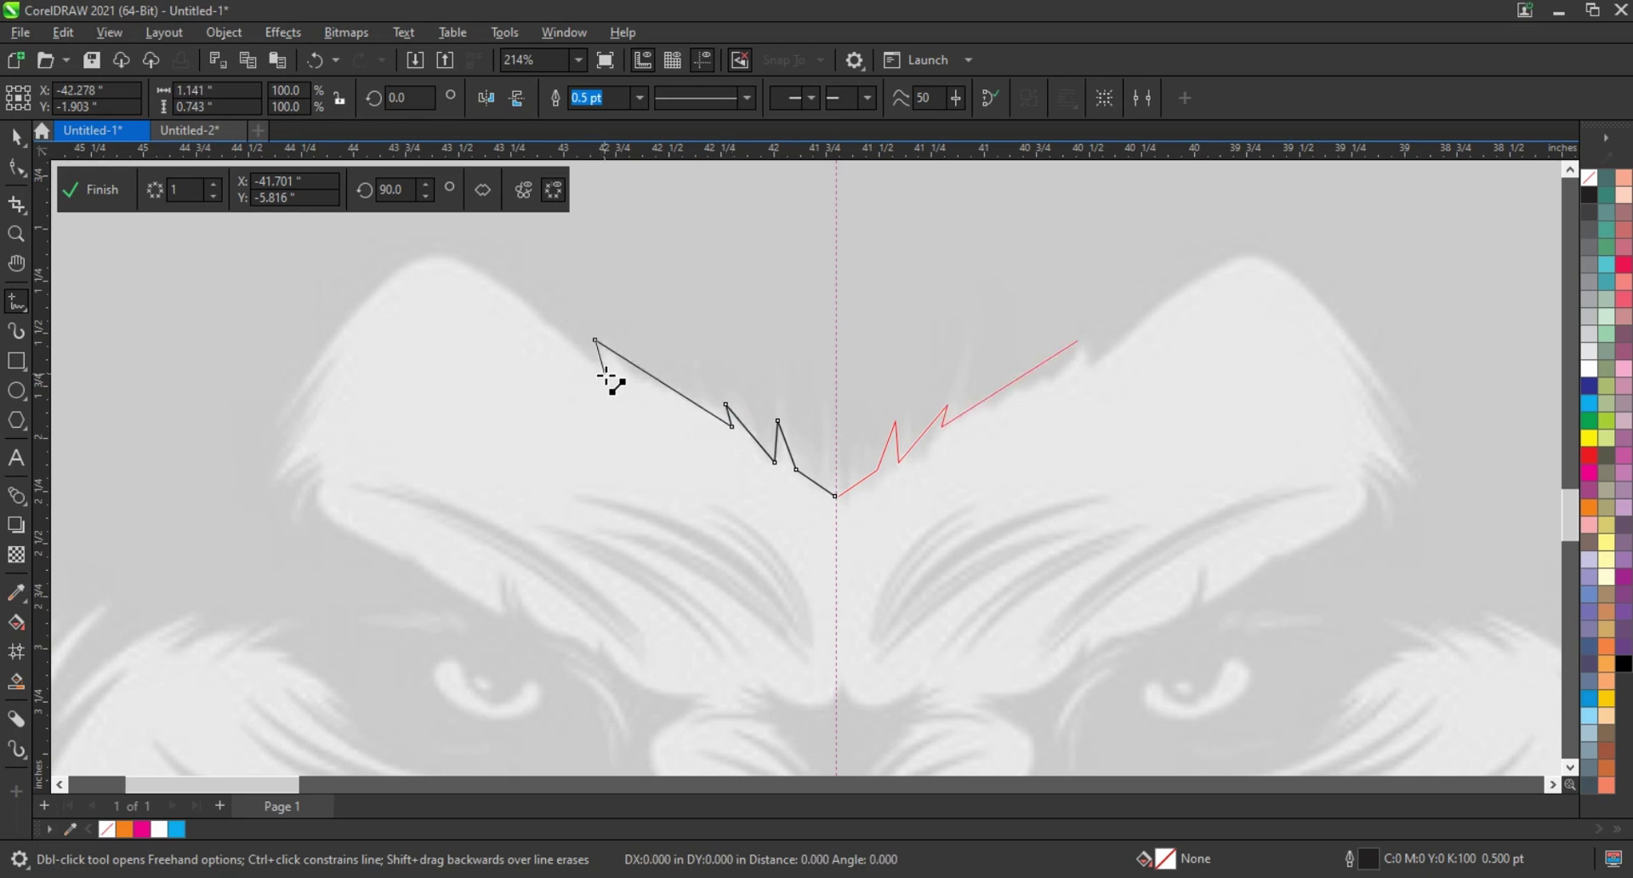
left_click(385, 289)
left_click(273, 431)
left_click(334, 367)
left_click(271, 474)
left_click(315, 443)
left_click(294, 475)
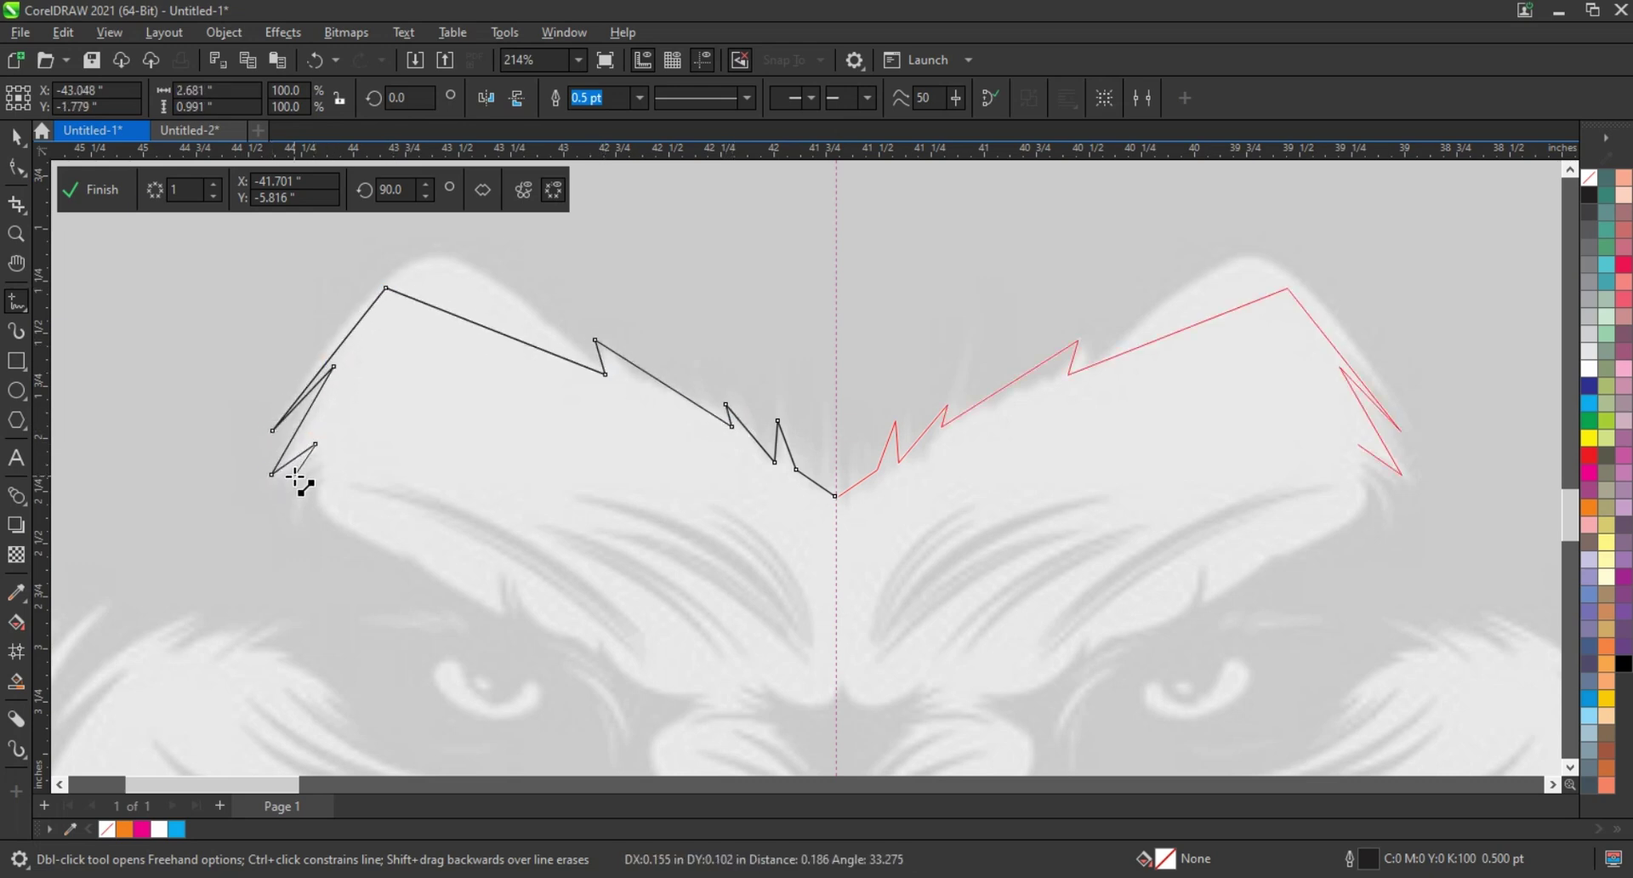
left_click(289, 517)
Continue the outline down past a zigzag tuft above the left eye to the nose bridge
left_click(322, 478)
left_click(500, 618)
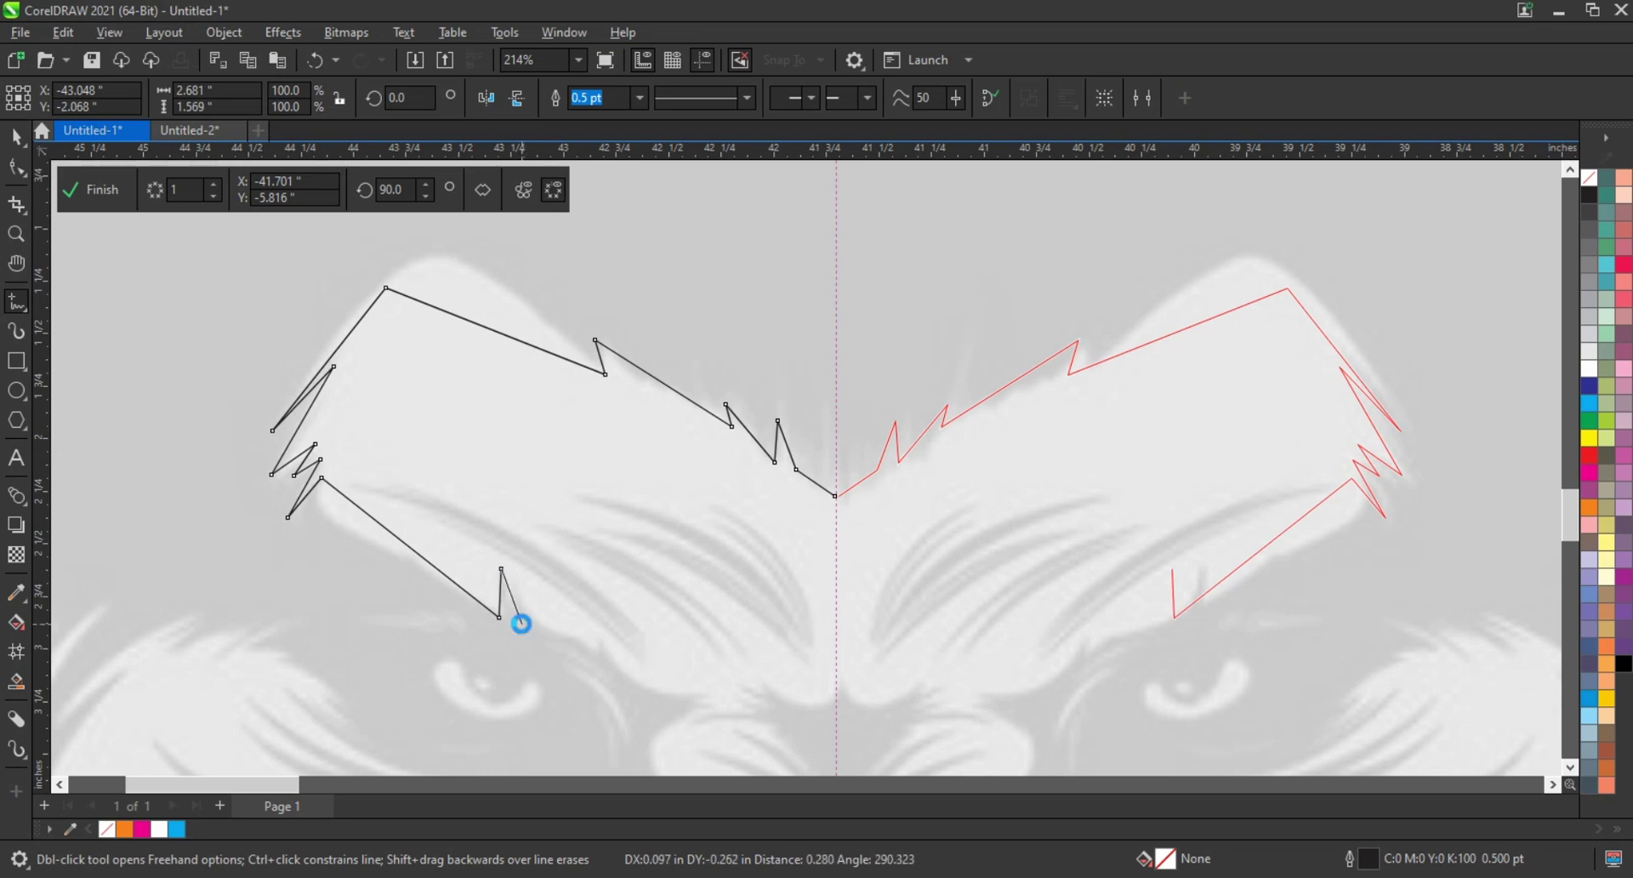
left_click(520, 624)
left_click(514, 579)
left_click(592, 662)
left_click(681, 697)
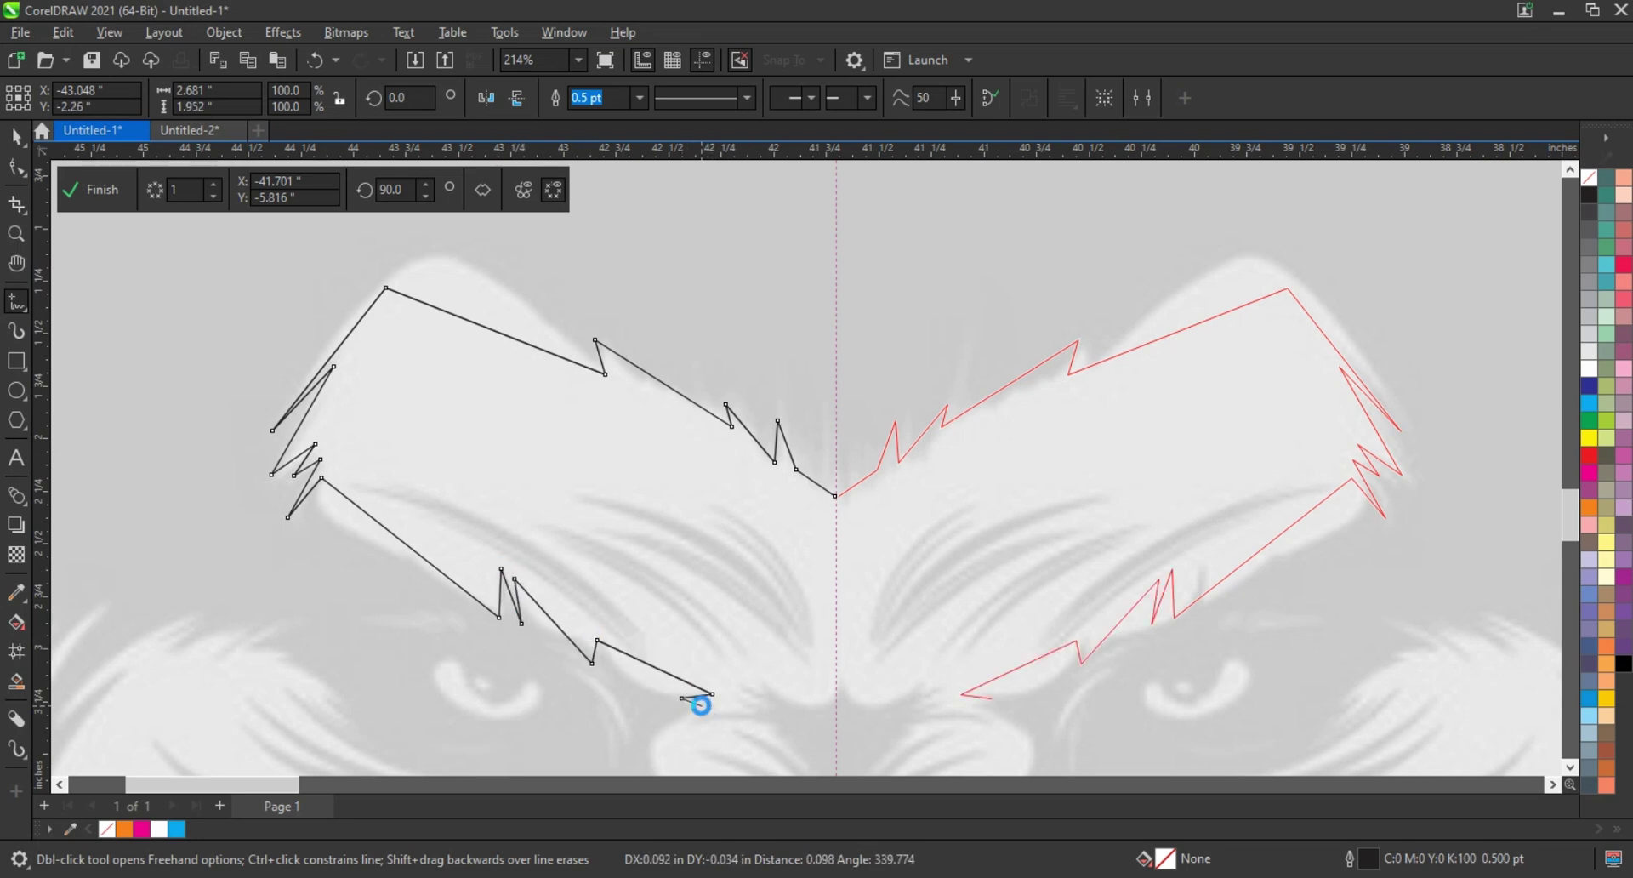
scroll(690, 699, "down", 3)
Trace the fur beside the nose with zigzag points near the muzzle
left_click(702, 397)
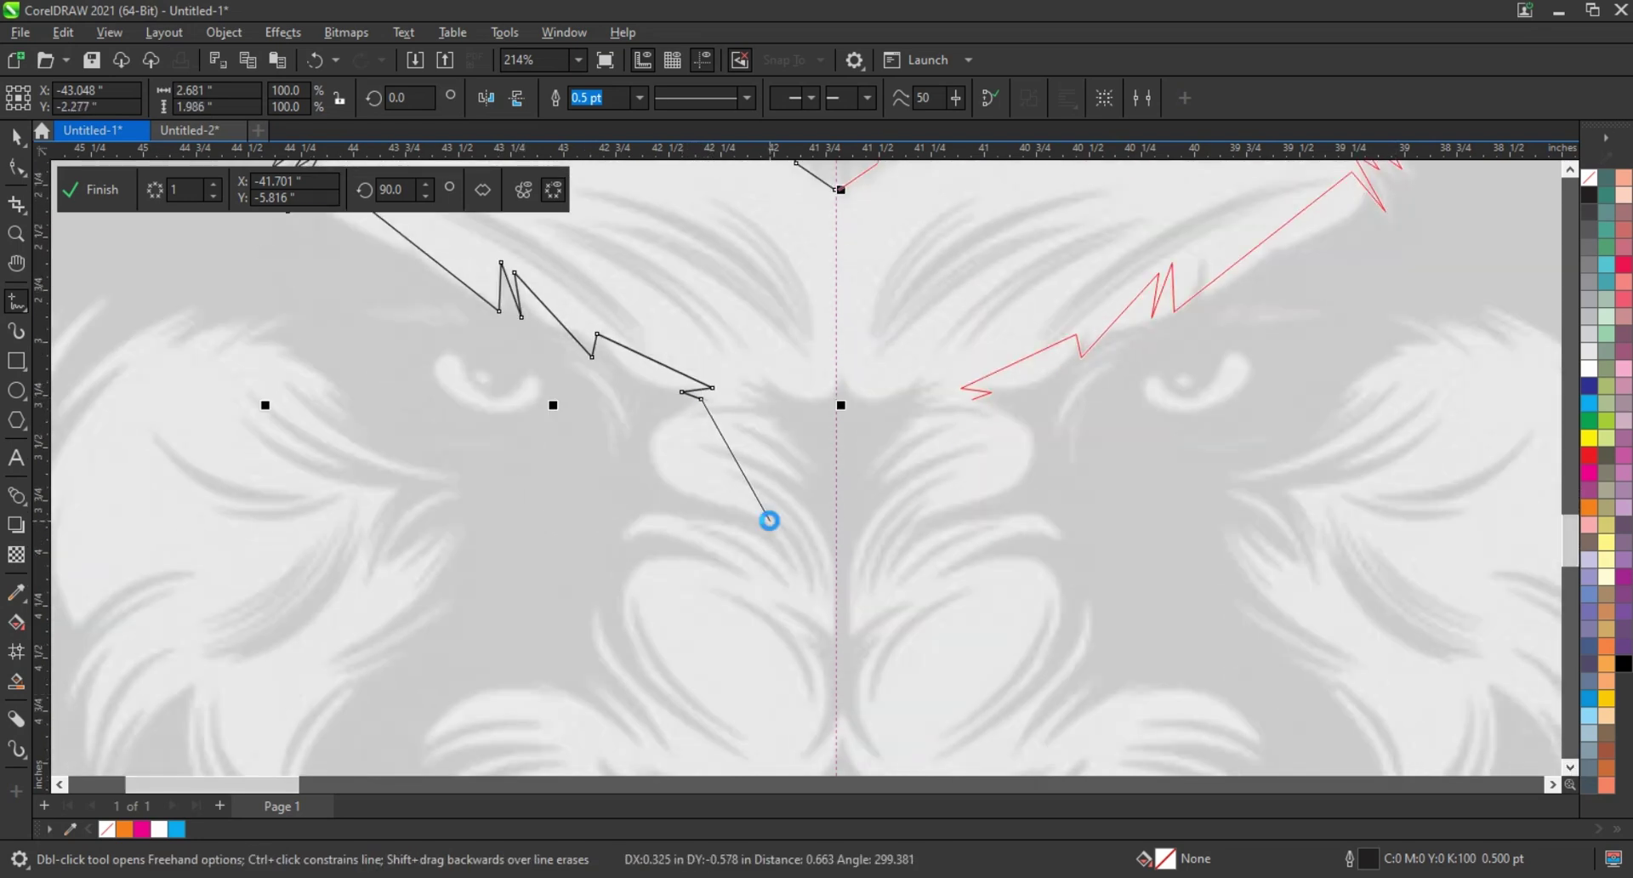
left_click(770, 521)
left_click(805, 581)
left_click(626, 523)
left_click(740, 576)
left_click(638, 654)
left_click(736, 752)
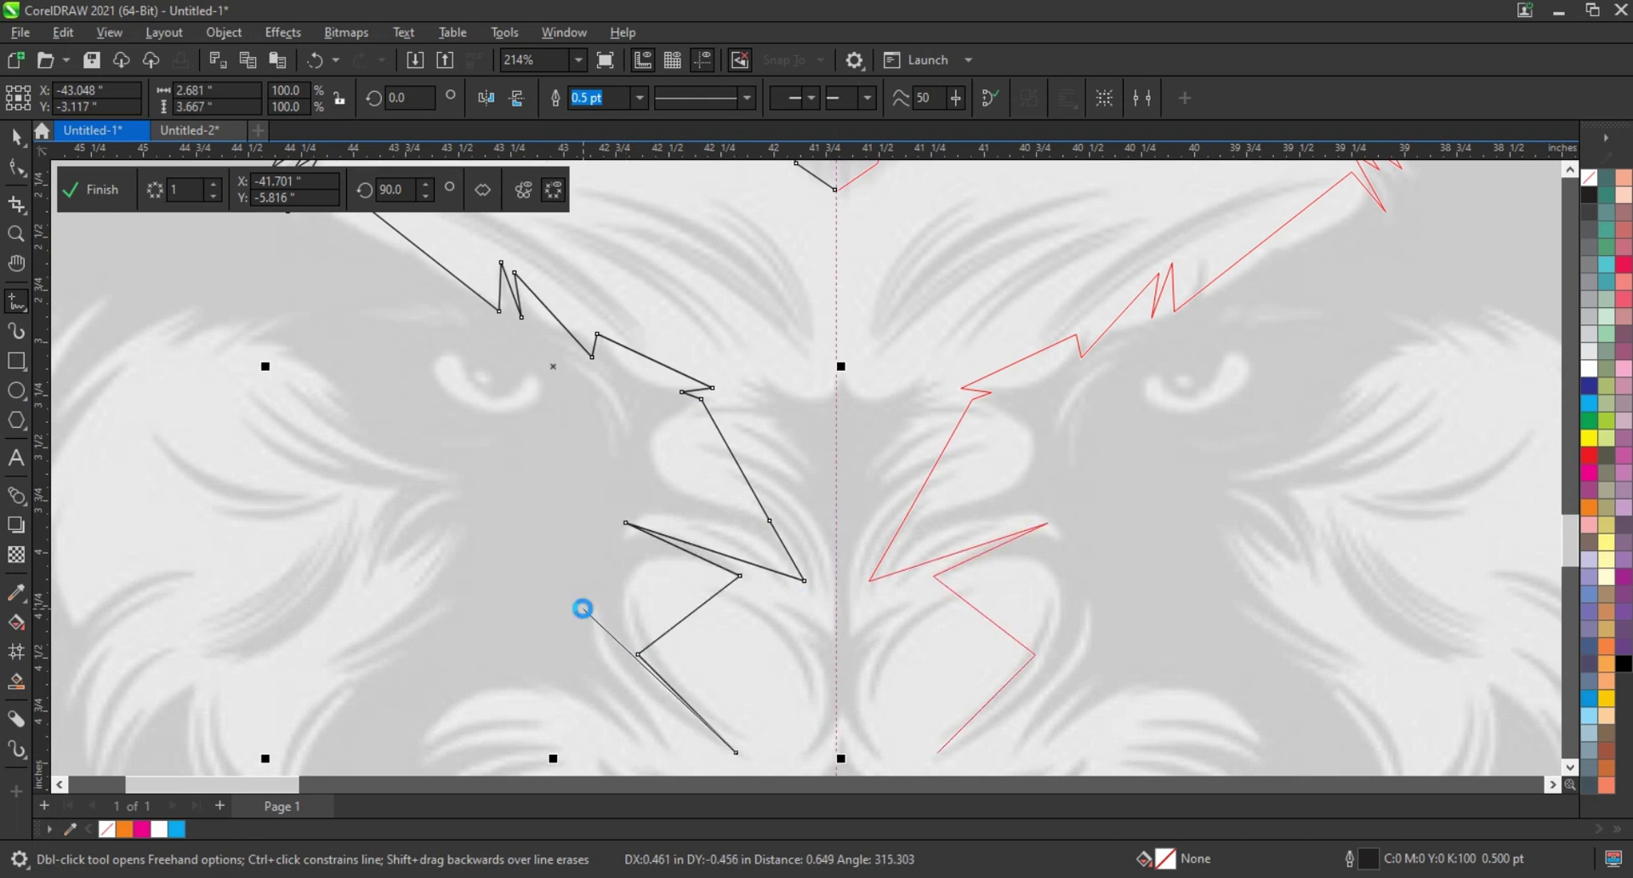
left_click(583, 609)
left_click(668, 743)
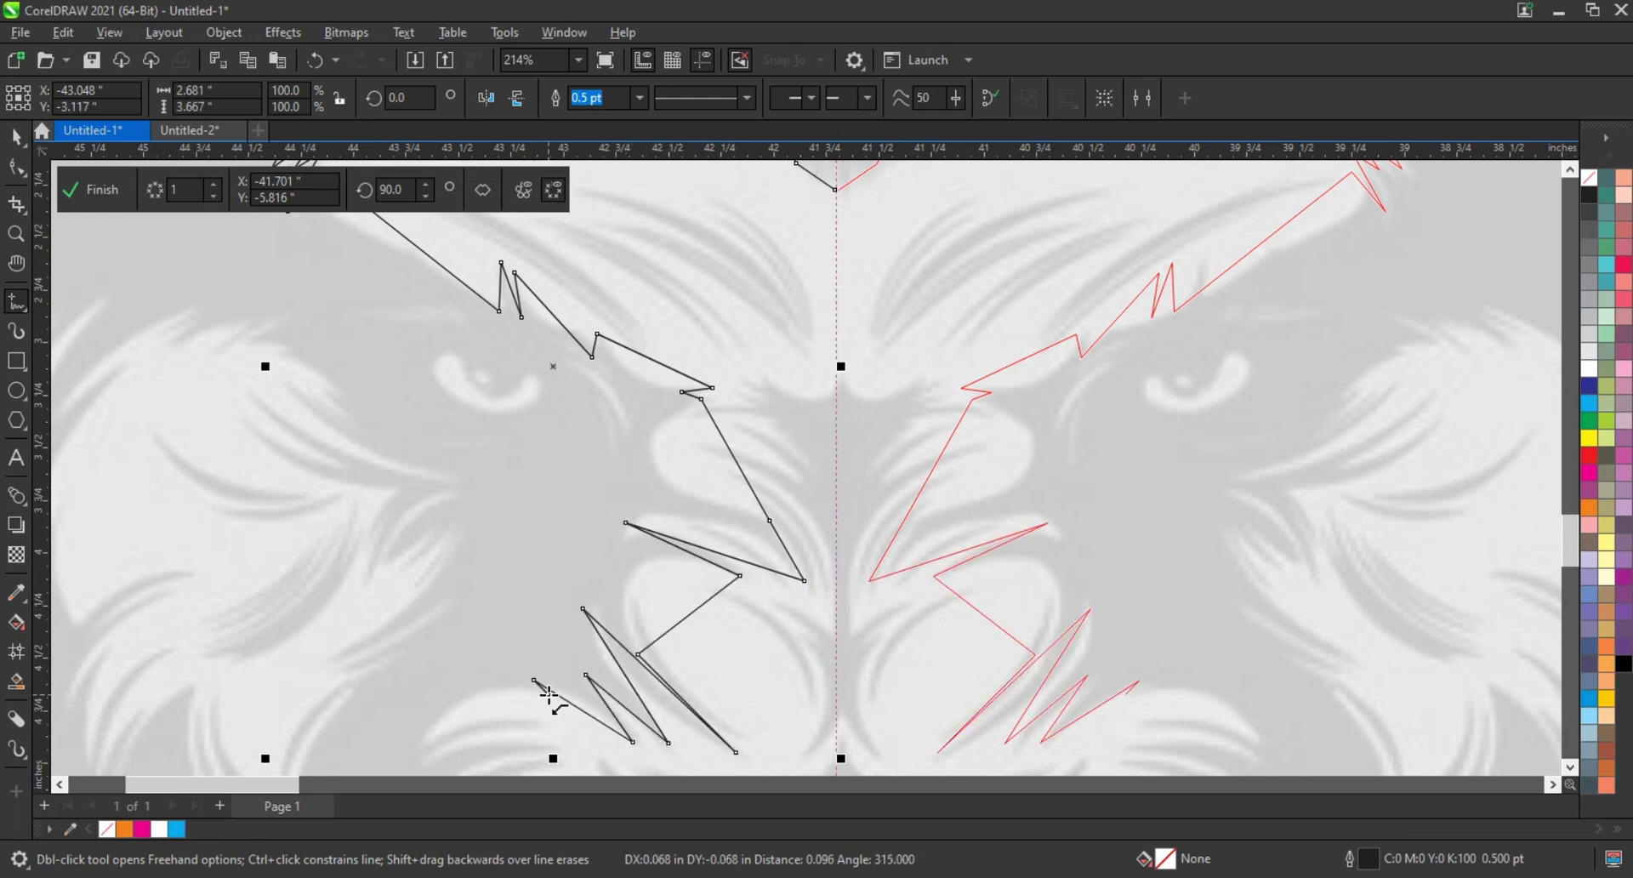
Keep the 0.5 pt outline width and trace the cheek fur down the side of the mane
left_click(549, 693)
left_click(421, 734)
left_click(639, 97)
left_click(595, 173)
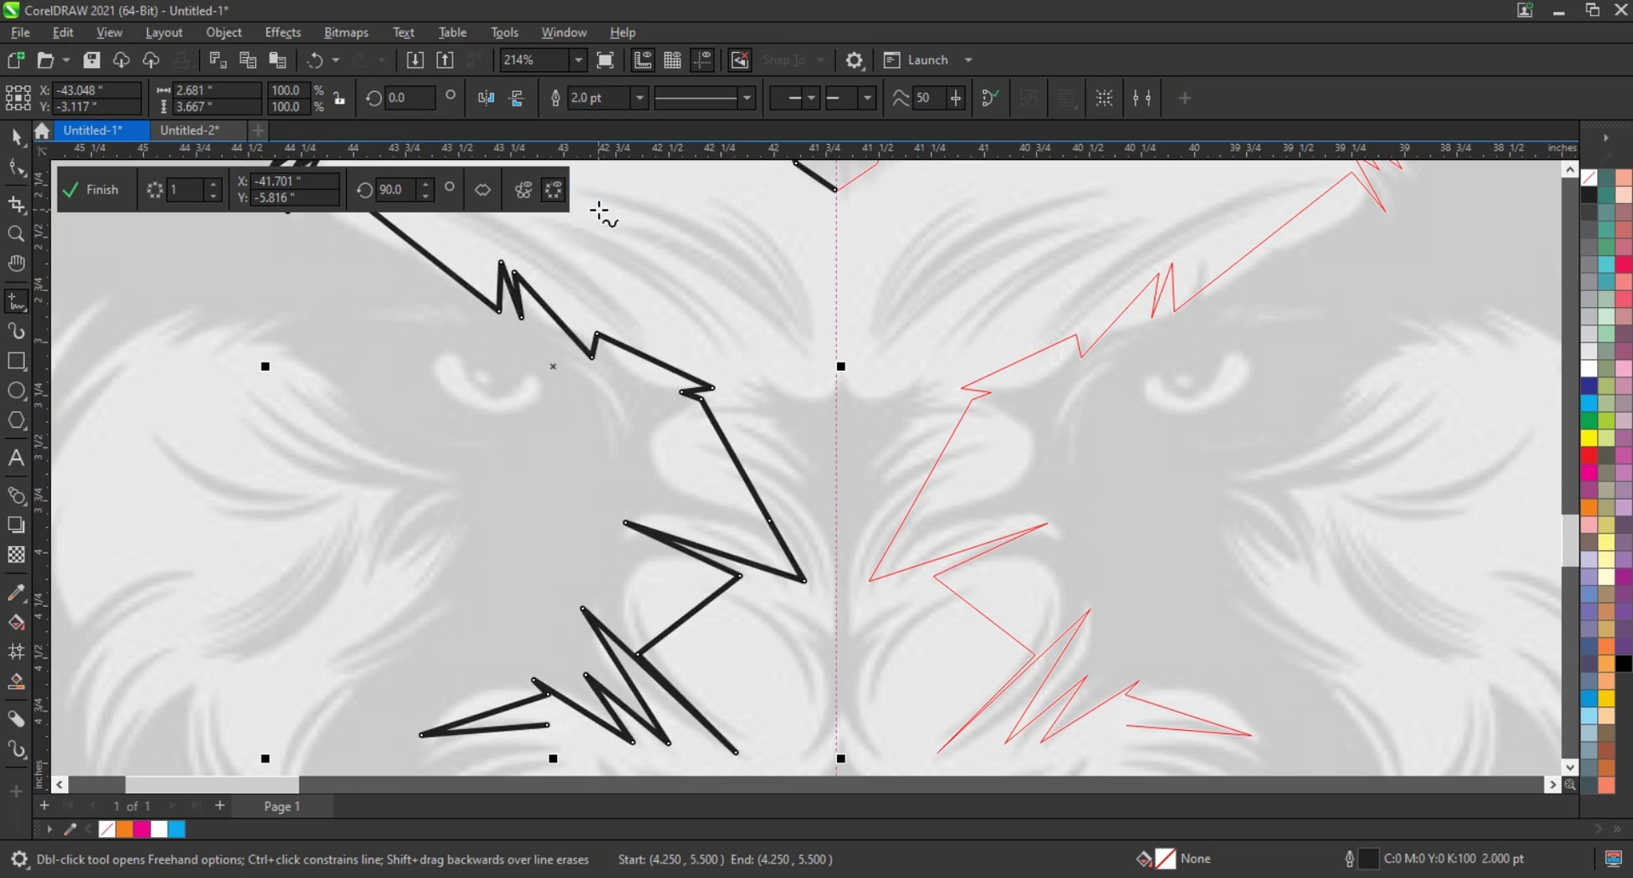
scroll(483, 418, "down", 4)
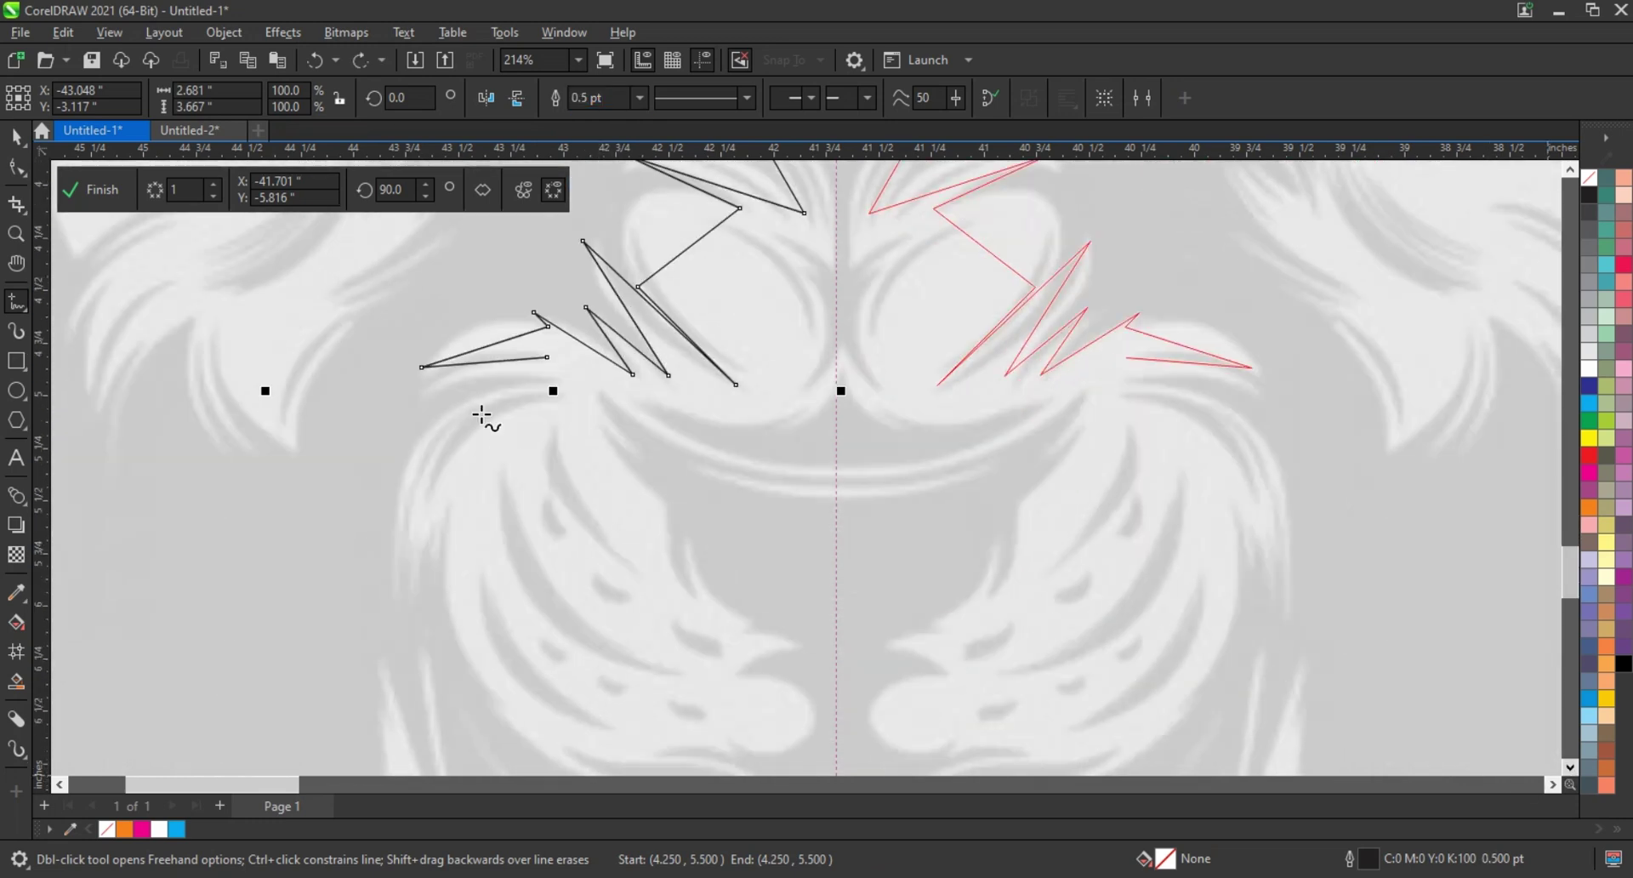
left_click(416, 389)
left_click(551, 379)
left_click(387, 582)
left_click(414, 592)
left_click(431, 536)
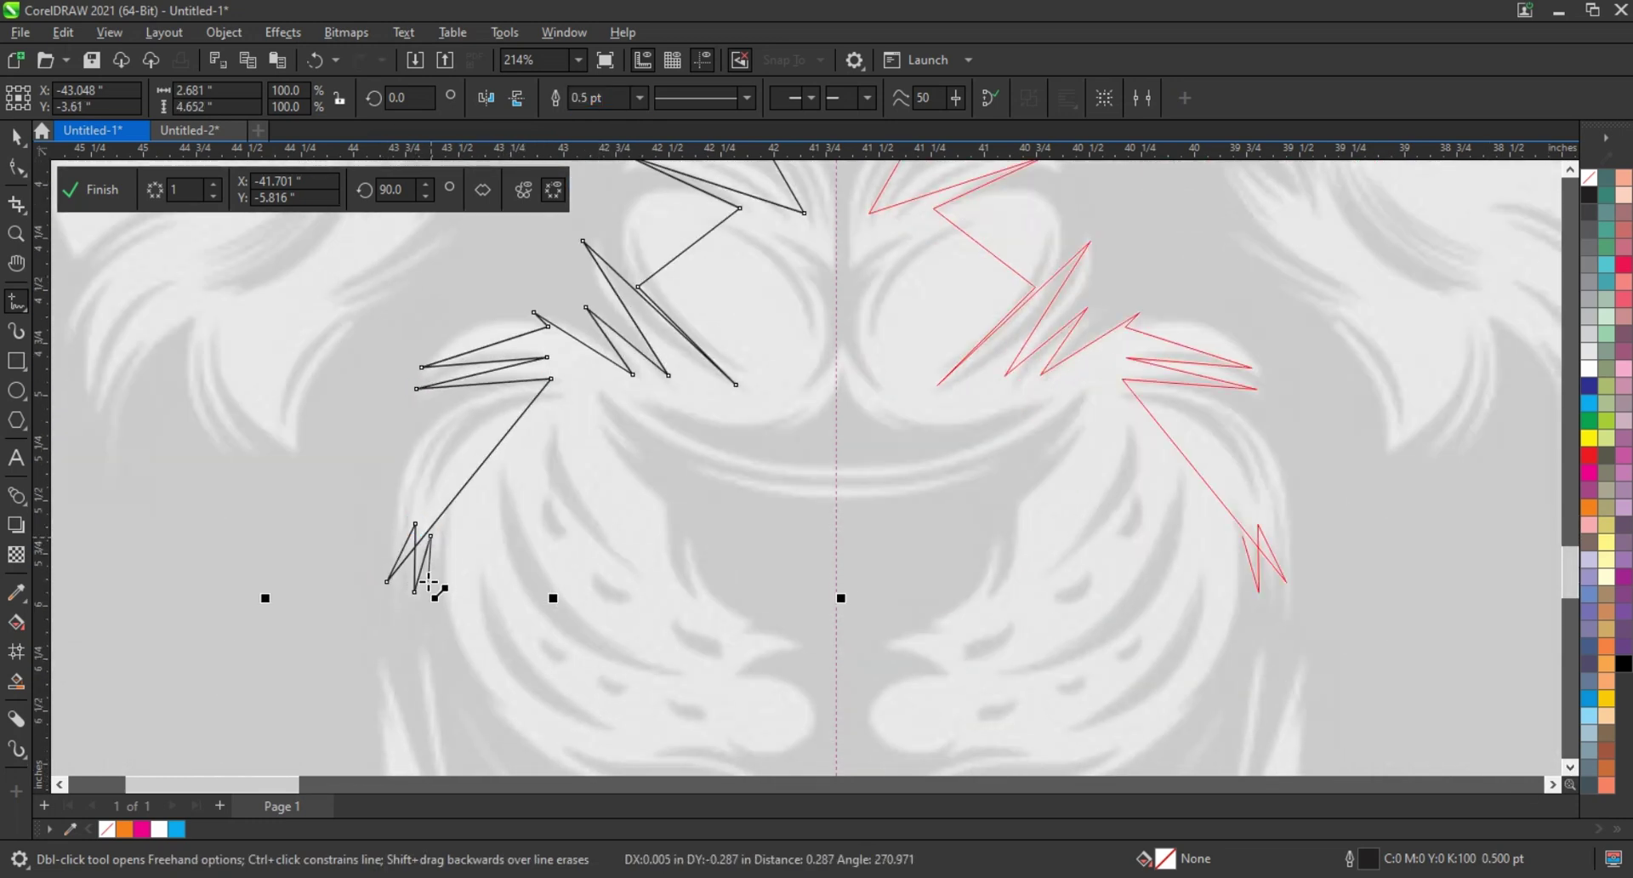
left_click(509, 704)
Trace the jaw line, upper lip and muzzle edge up toward the nose
scroll(1563, 770, "down", 3)
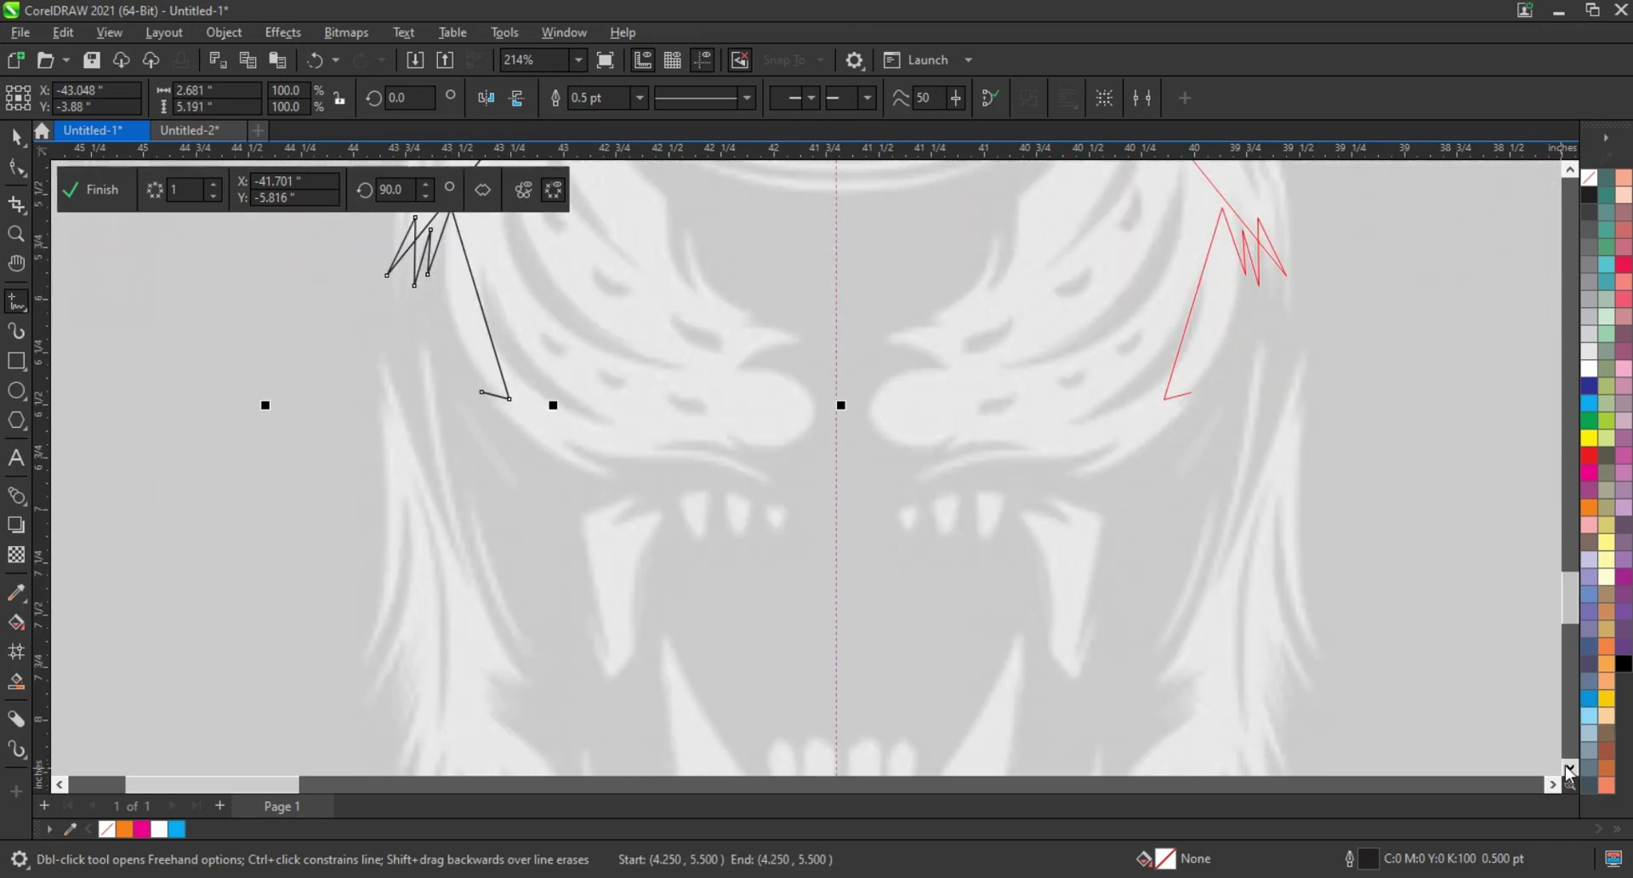
left_click(558, 439)
left_click(619, 480)
left_click(770, 481)
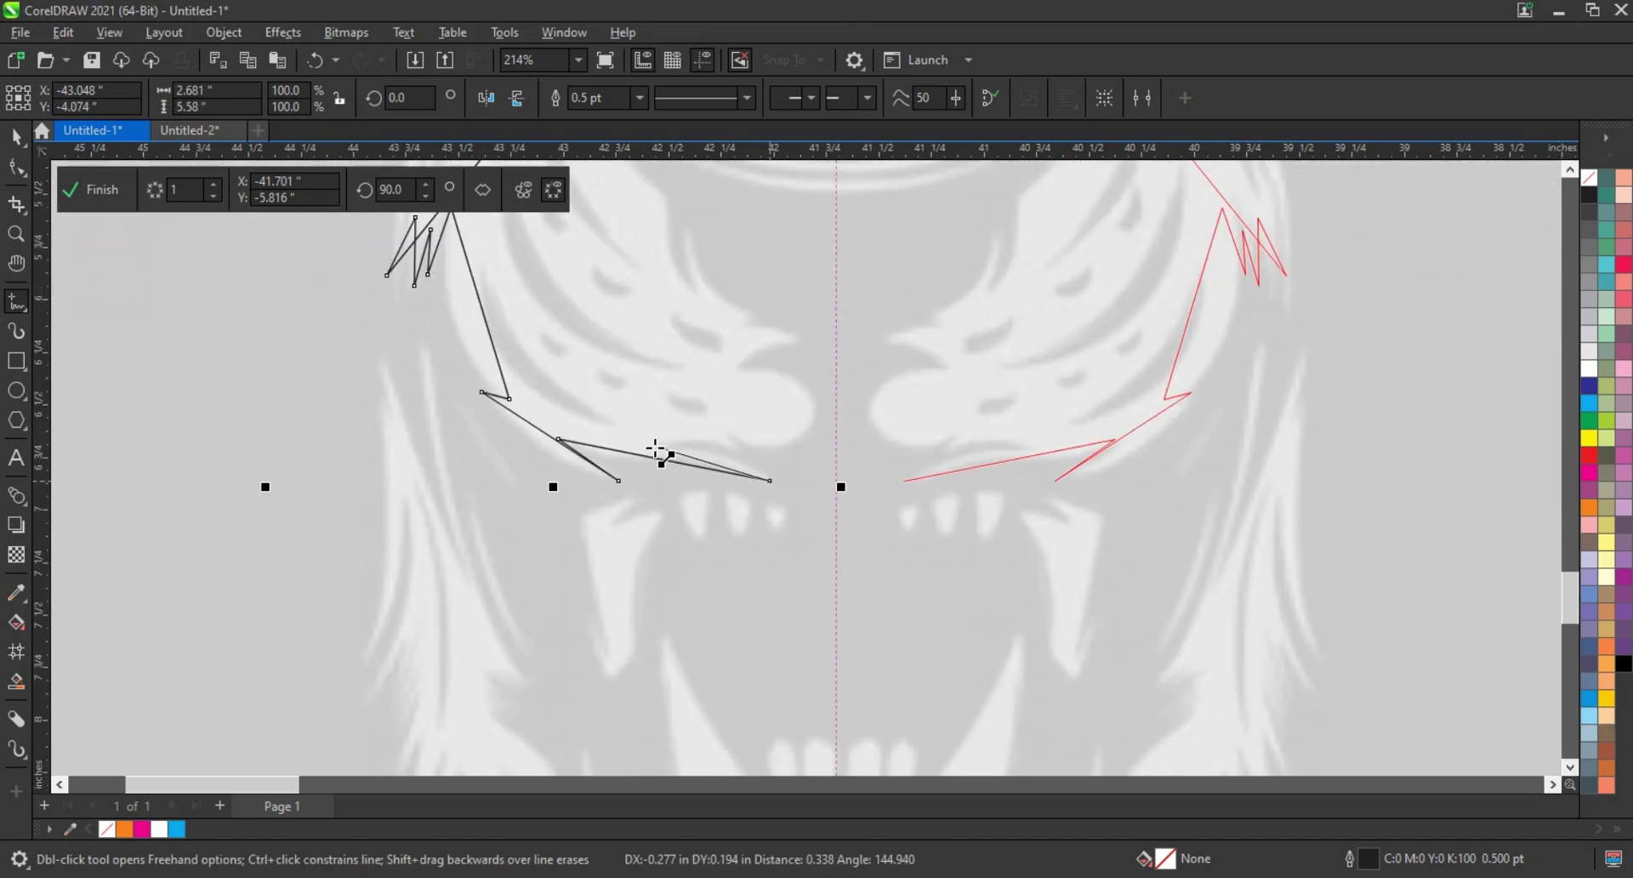
left_click(654, 446)
left_click(771, 376)
left_click(797, 333)
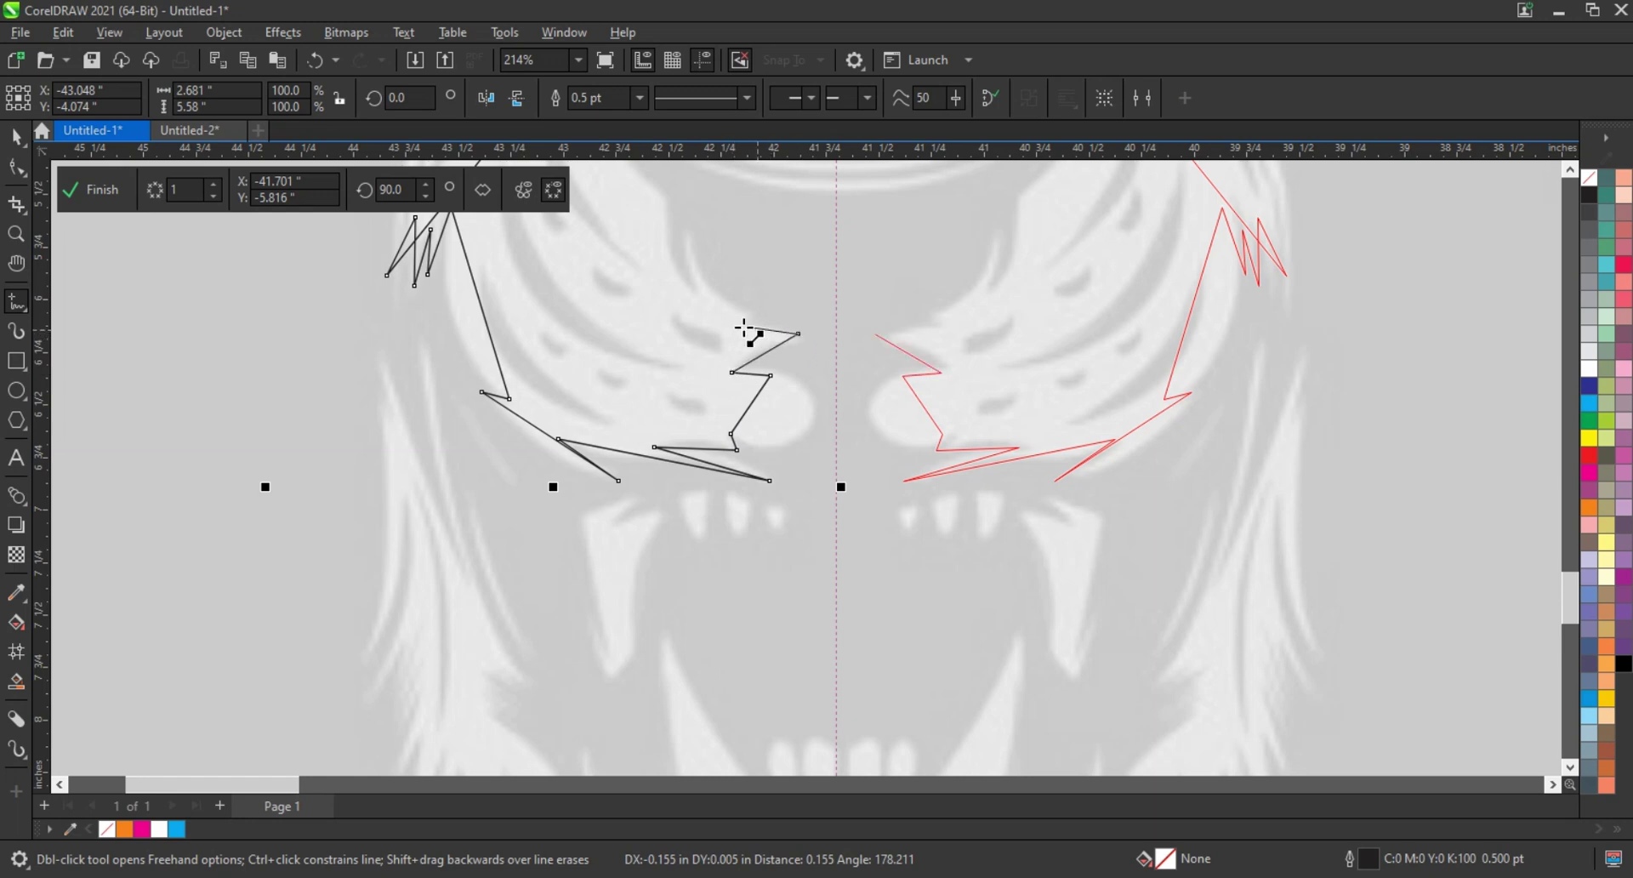
scroll(1544, 217, "up", 1)
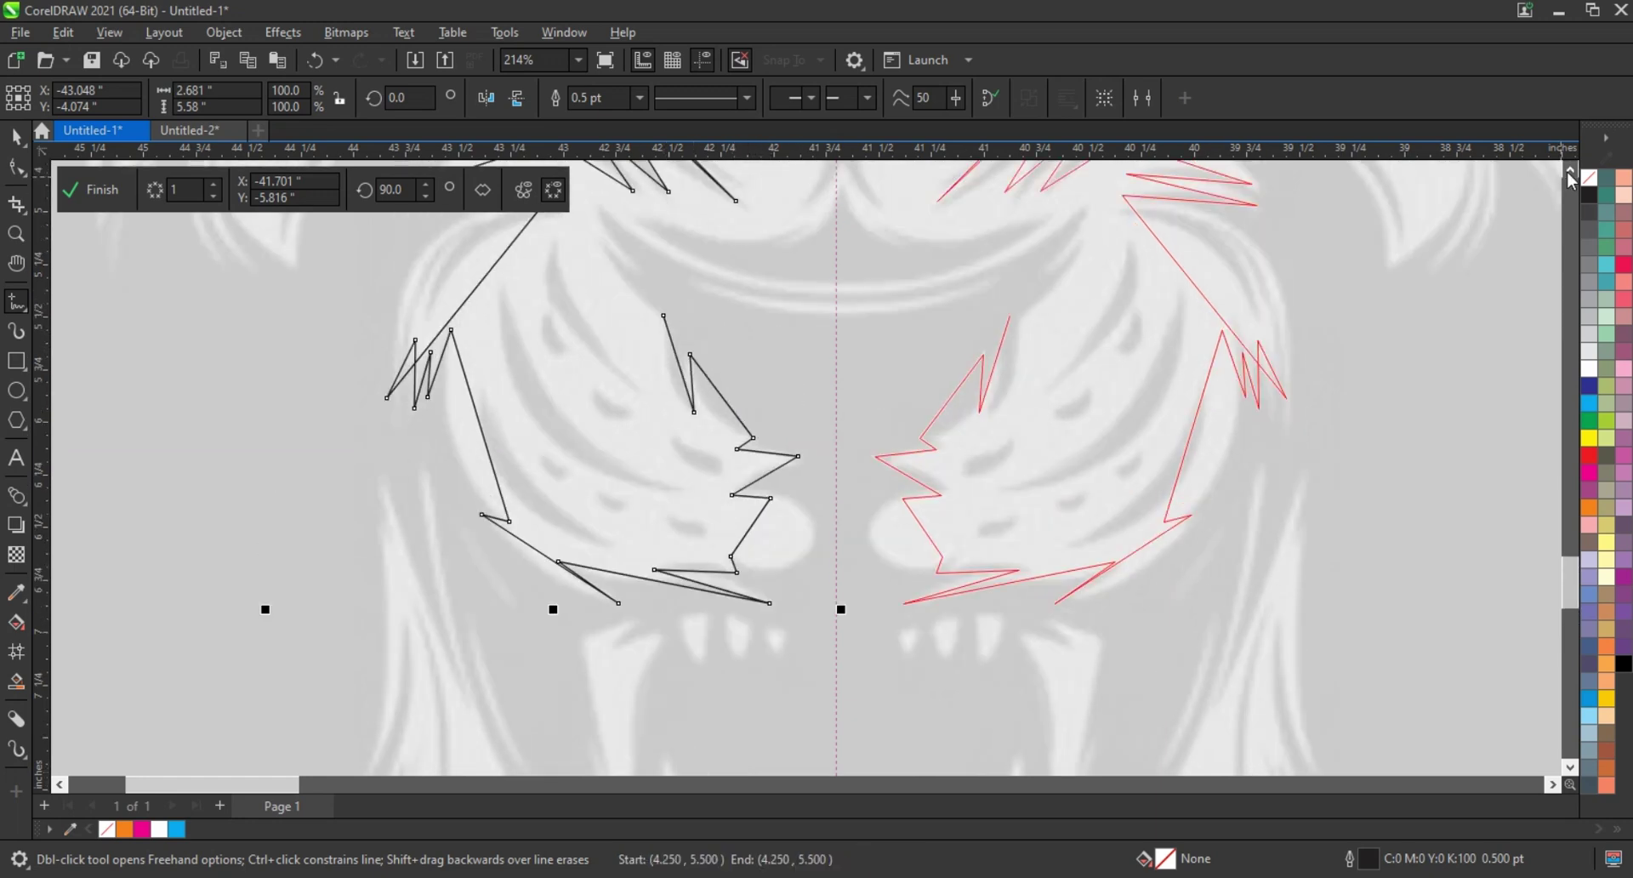
scroll(1544, 217, "up", 3)
Extend the muzzle outline and trace the nose fur and nose side toward the centre axis
left_click(598, 538)
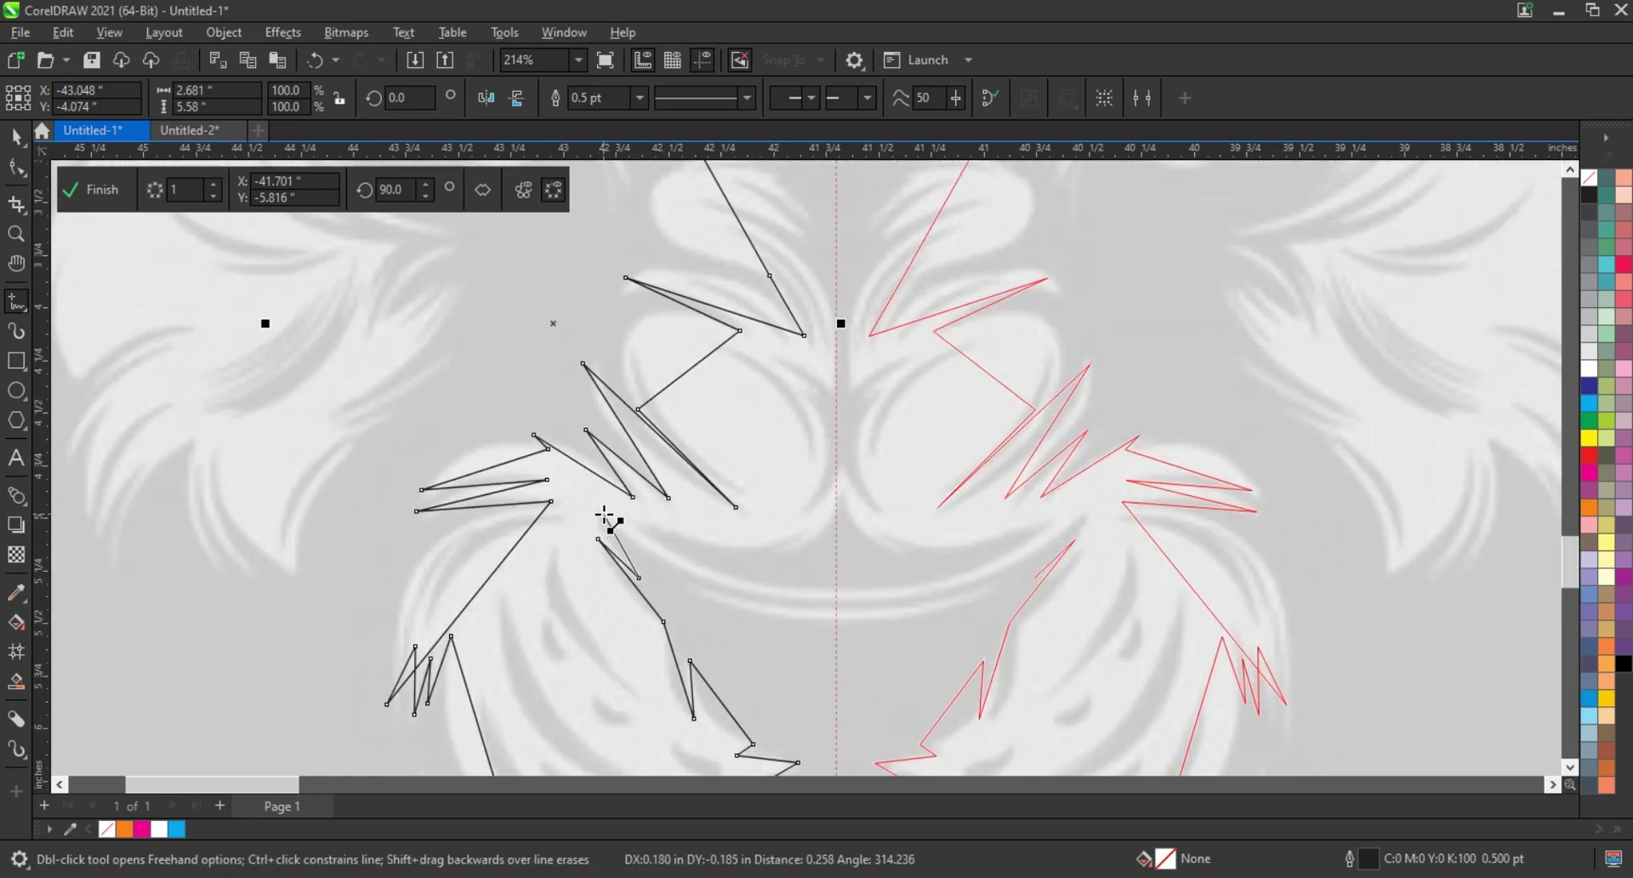
left_click(604, 513)
left_click(651, 522)
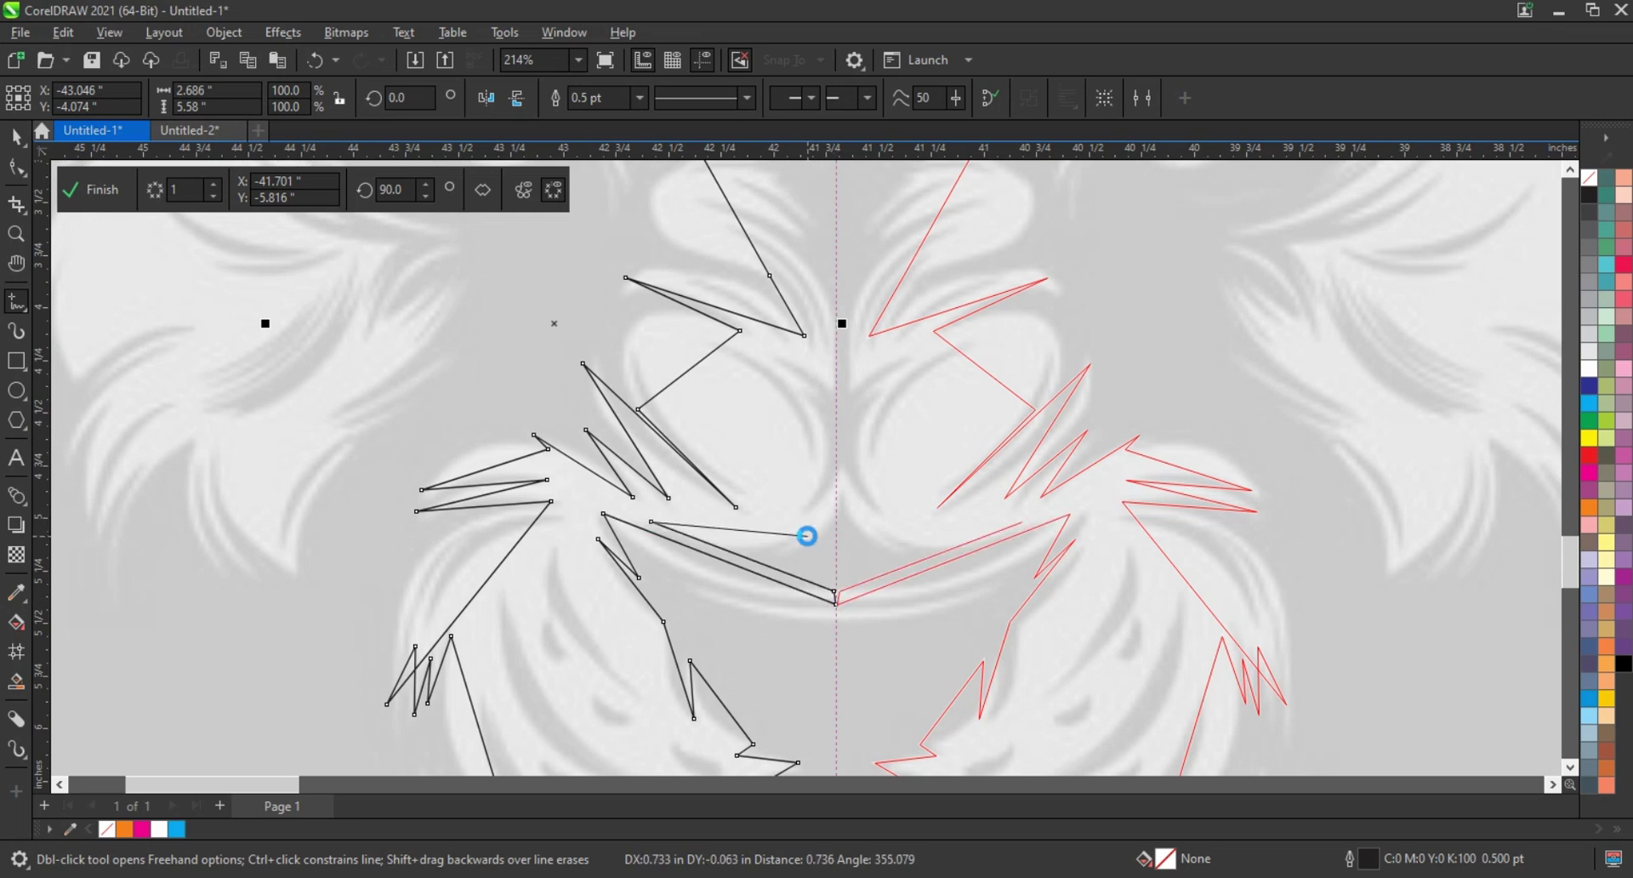
left_click(808, 536)
left_click(790, 554)
left_click(837, 476)
left_click(794, 518)
left_click(791, 366)
left_click(832, 395)
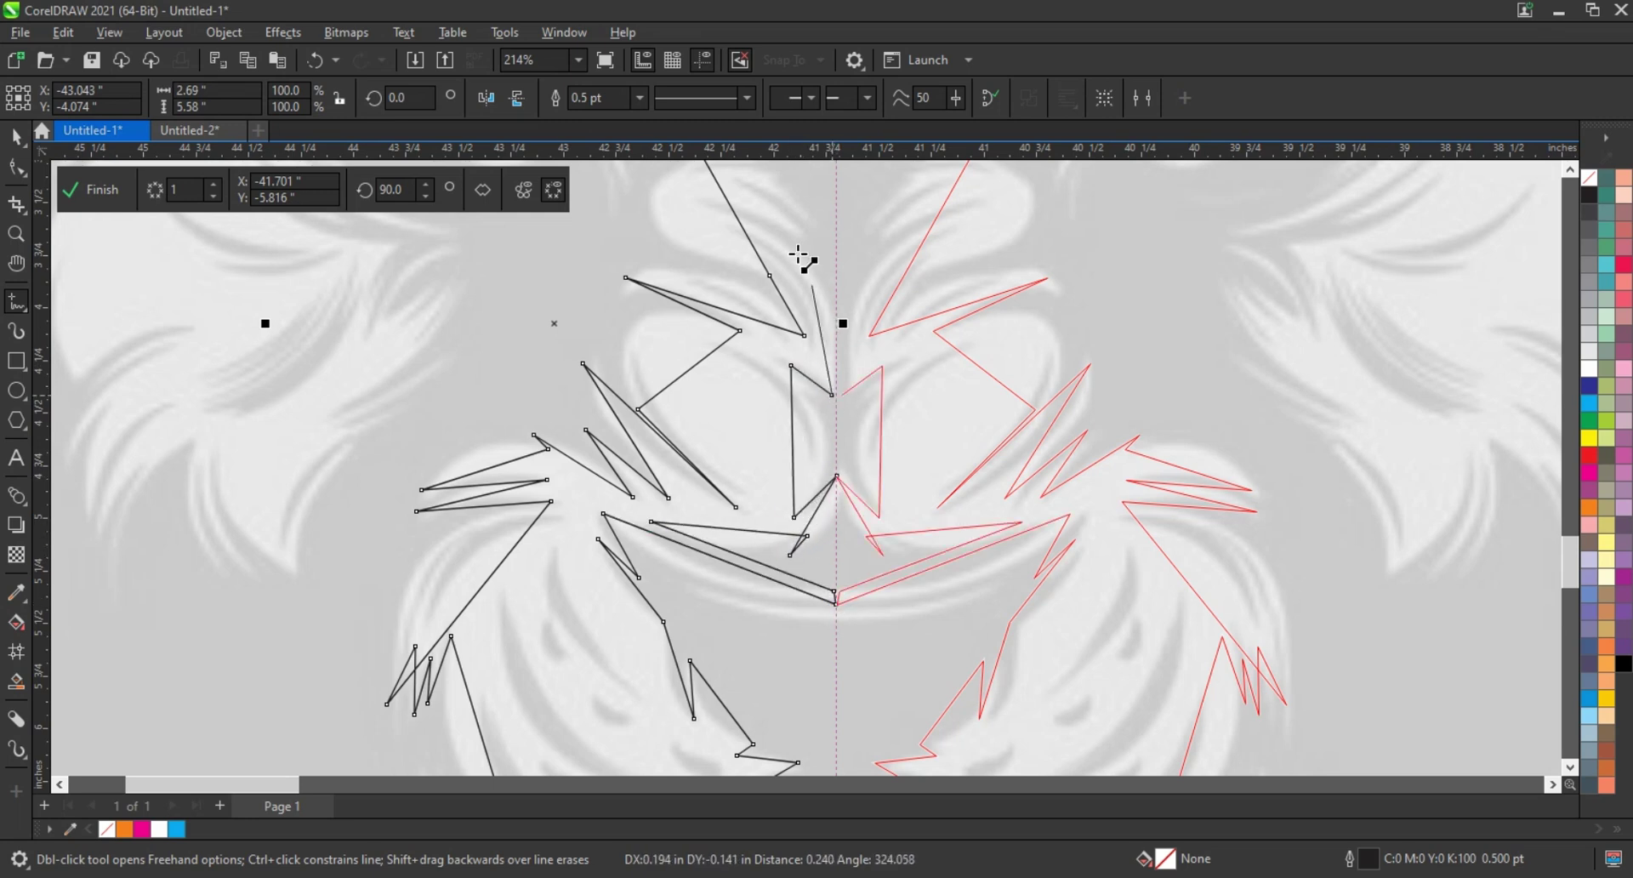
left_click(700, 202)
left_click(805, 233)
Add a final vertex and close the outline at its starting point
scroll(723, 537, "up", 2)
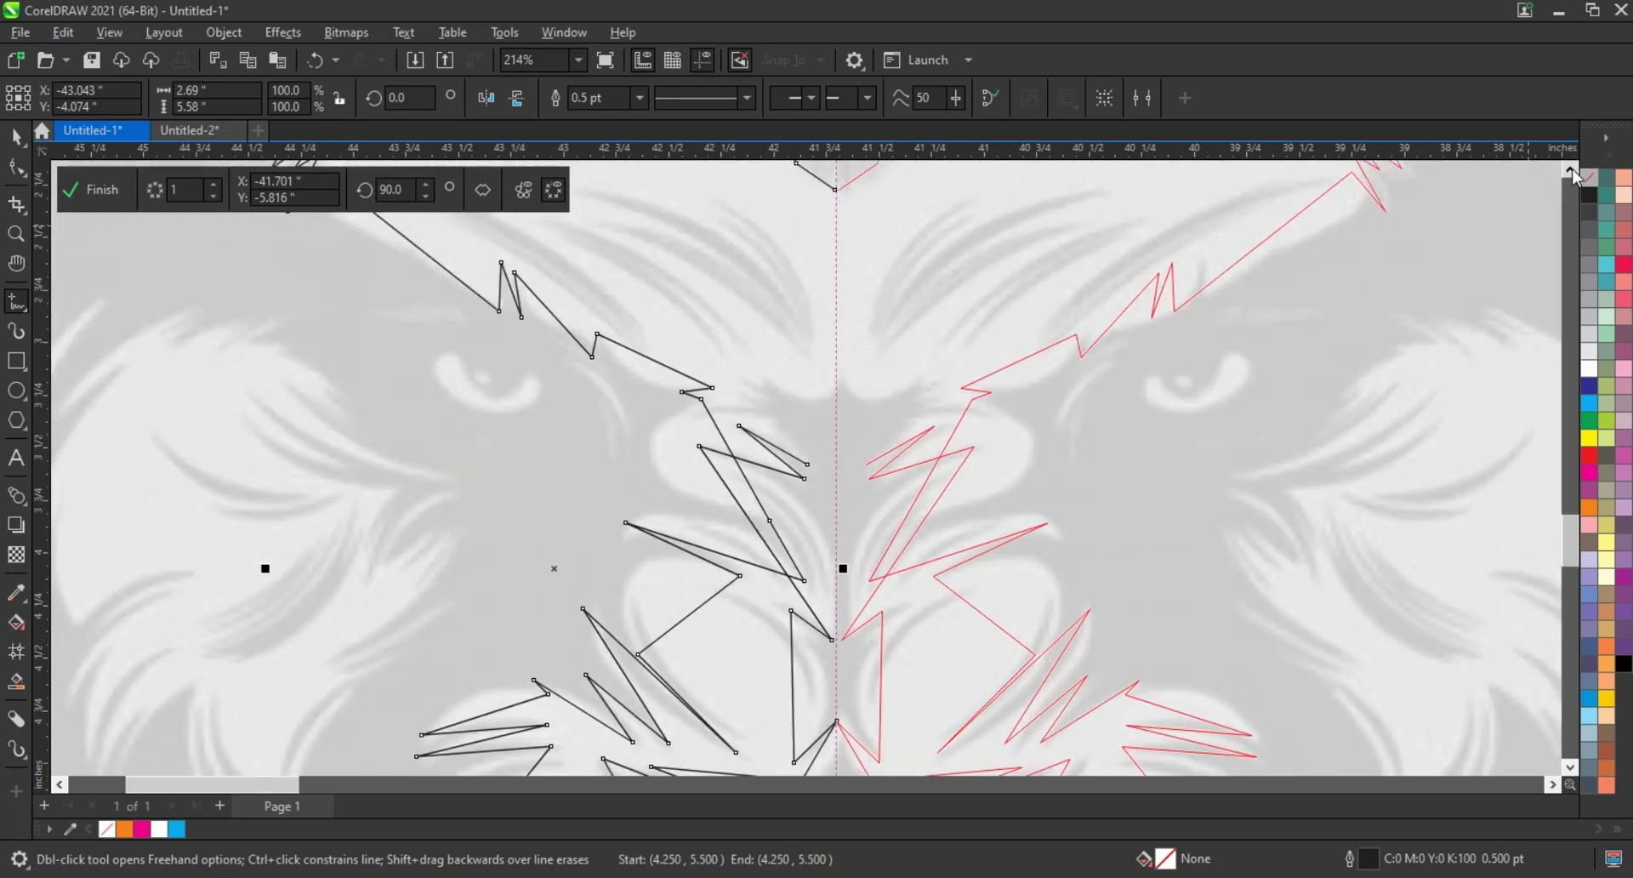
scroll(723, 537, "up", 1)
left_click(736, 508)
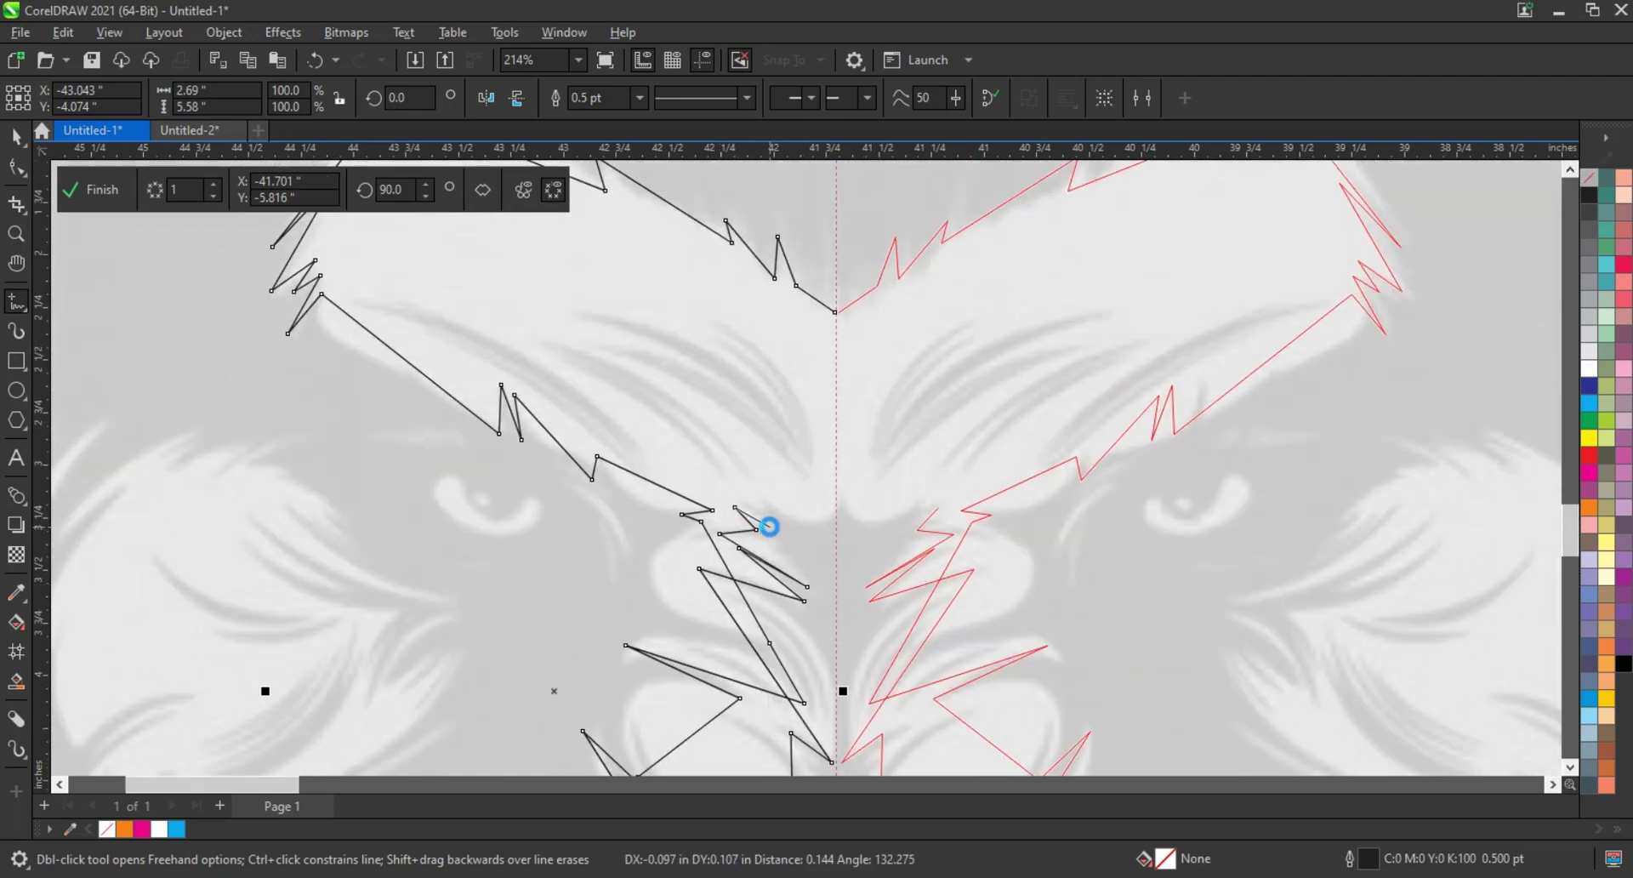
left_click(836, 310)
scroll(835, 310, "down", 2)
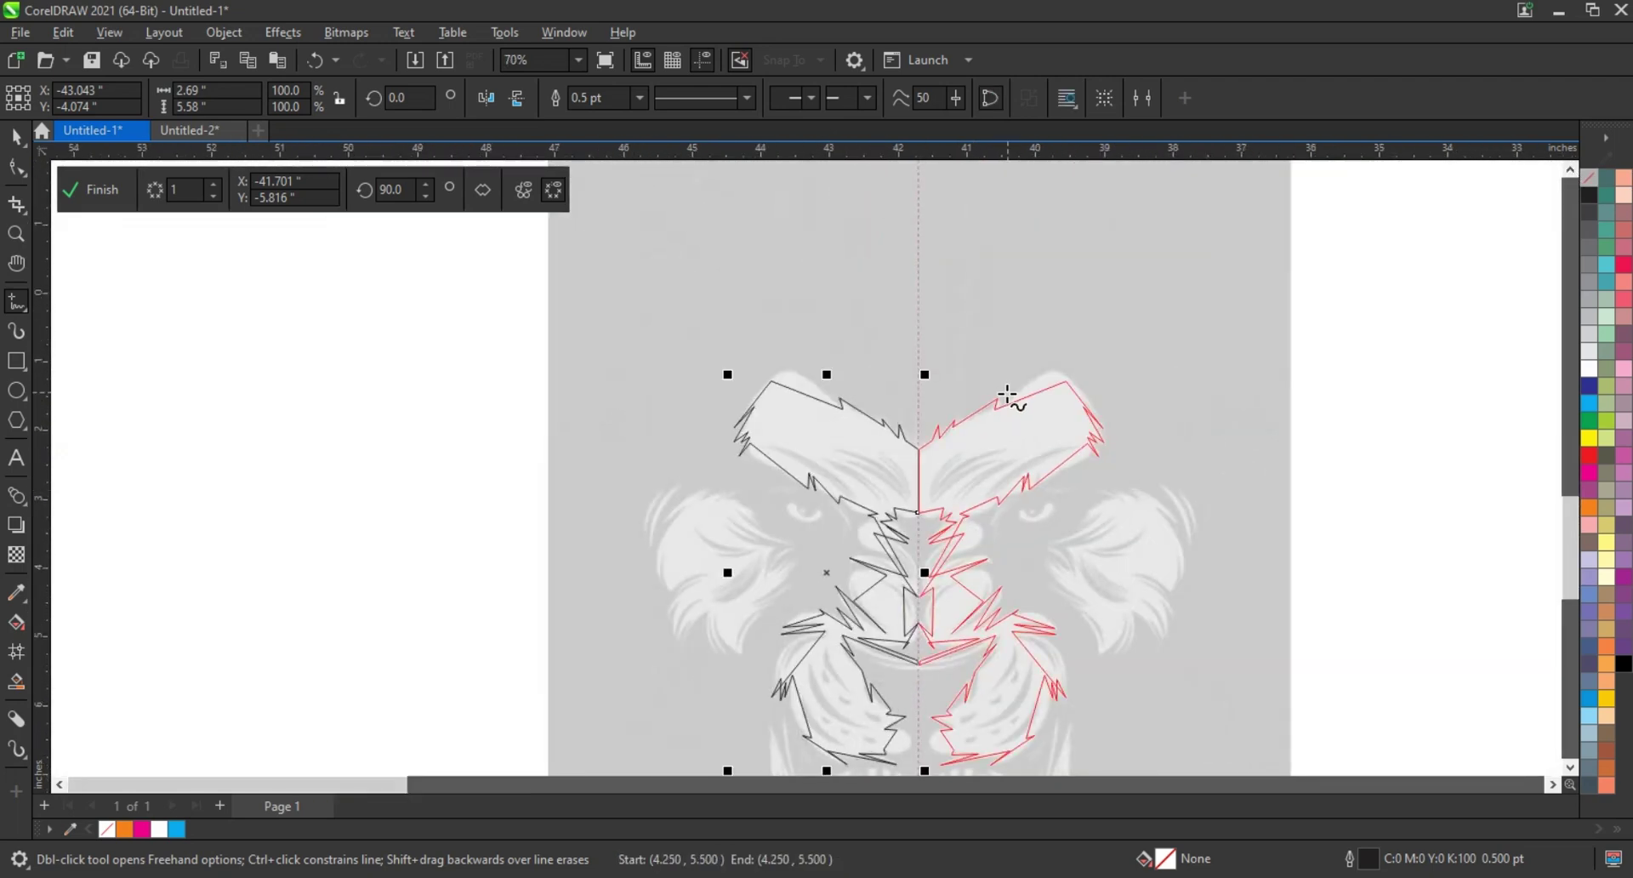
scroll(1012, 390, "down", 2)
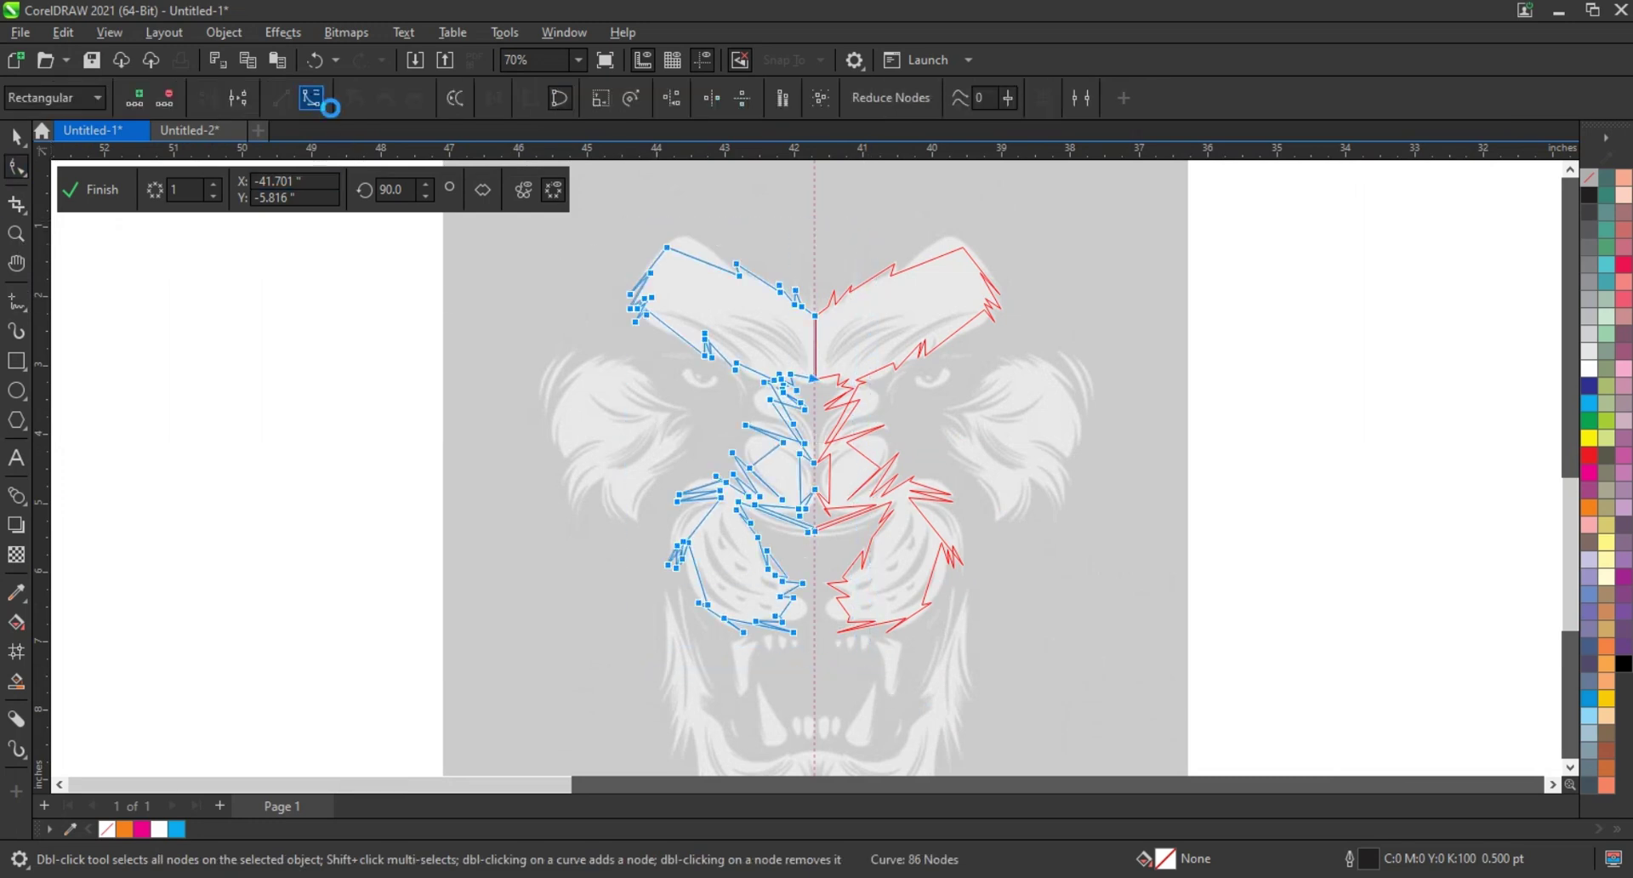
Zoom in and bend the top and lower mane edges into smooth curves with the Shape tool
key("z")
left_click_drag(627, 207, 996, 403)
left_click(17, 174)
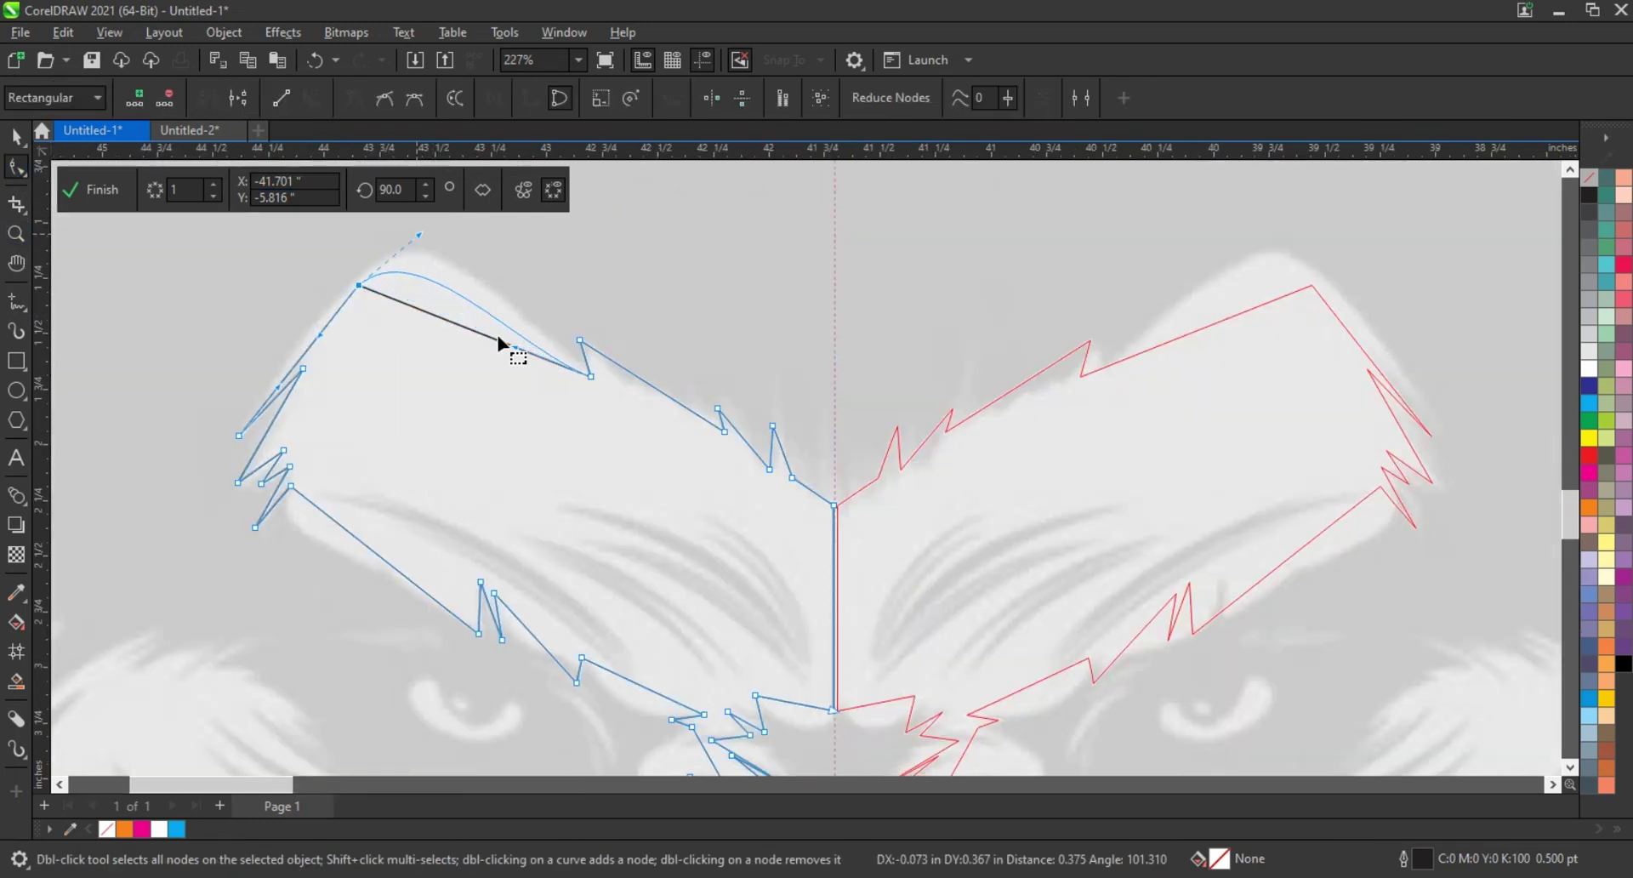
left_click_drag(514, 354, 412, 317)
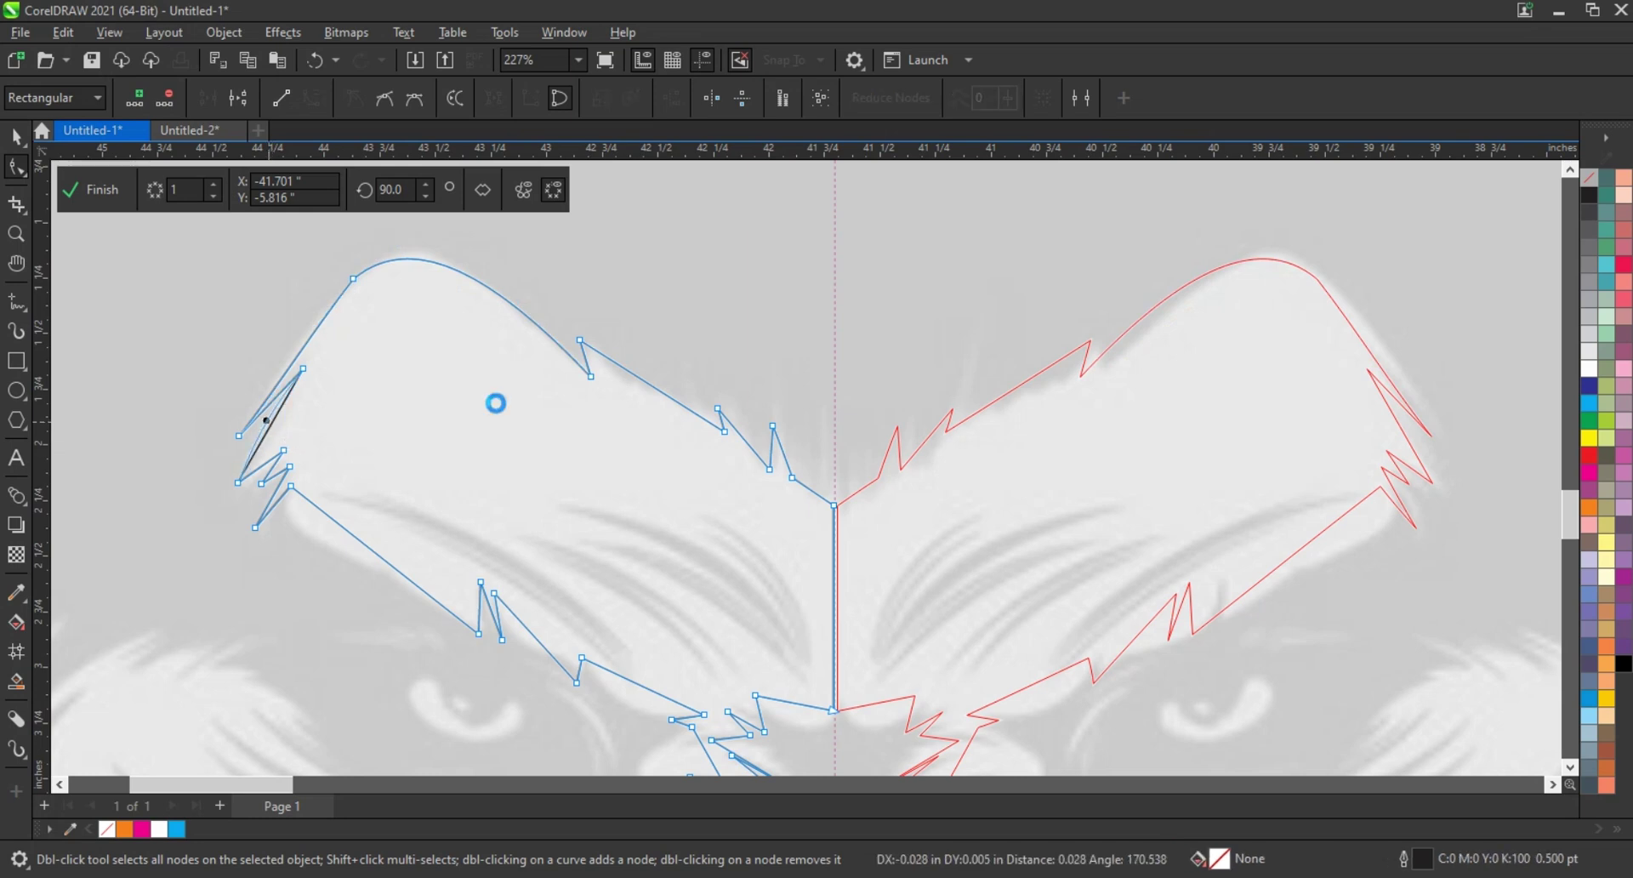
left_click_drag(651, 379, 619, 403)
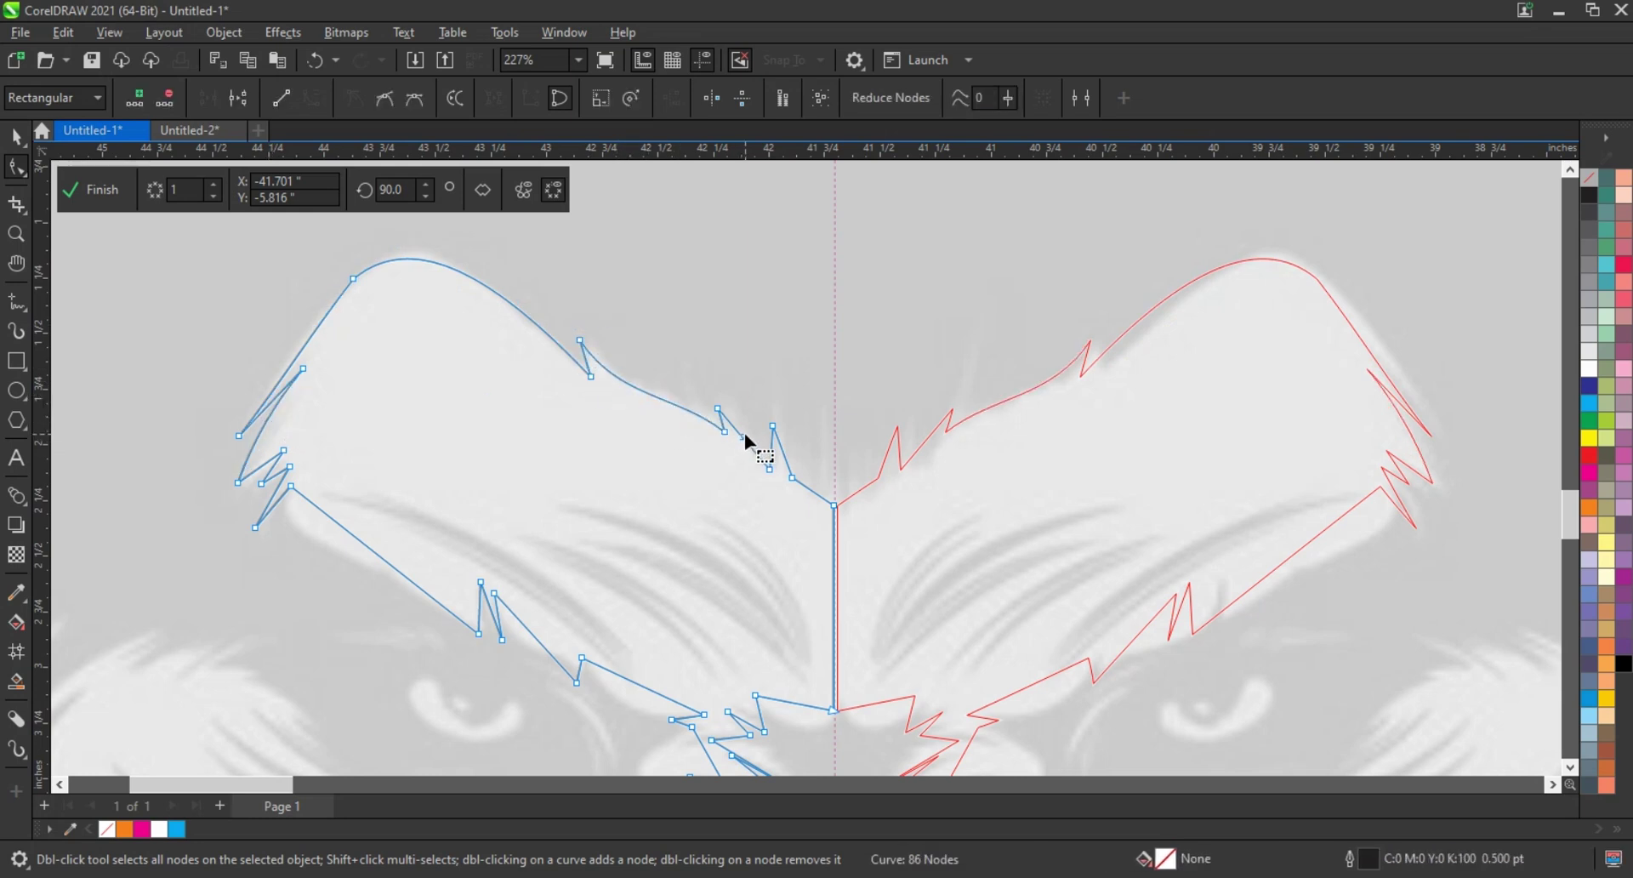
left_click(789, 457)
left_click_drag(336, 507, 431, 605)
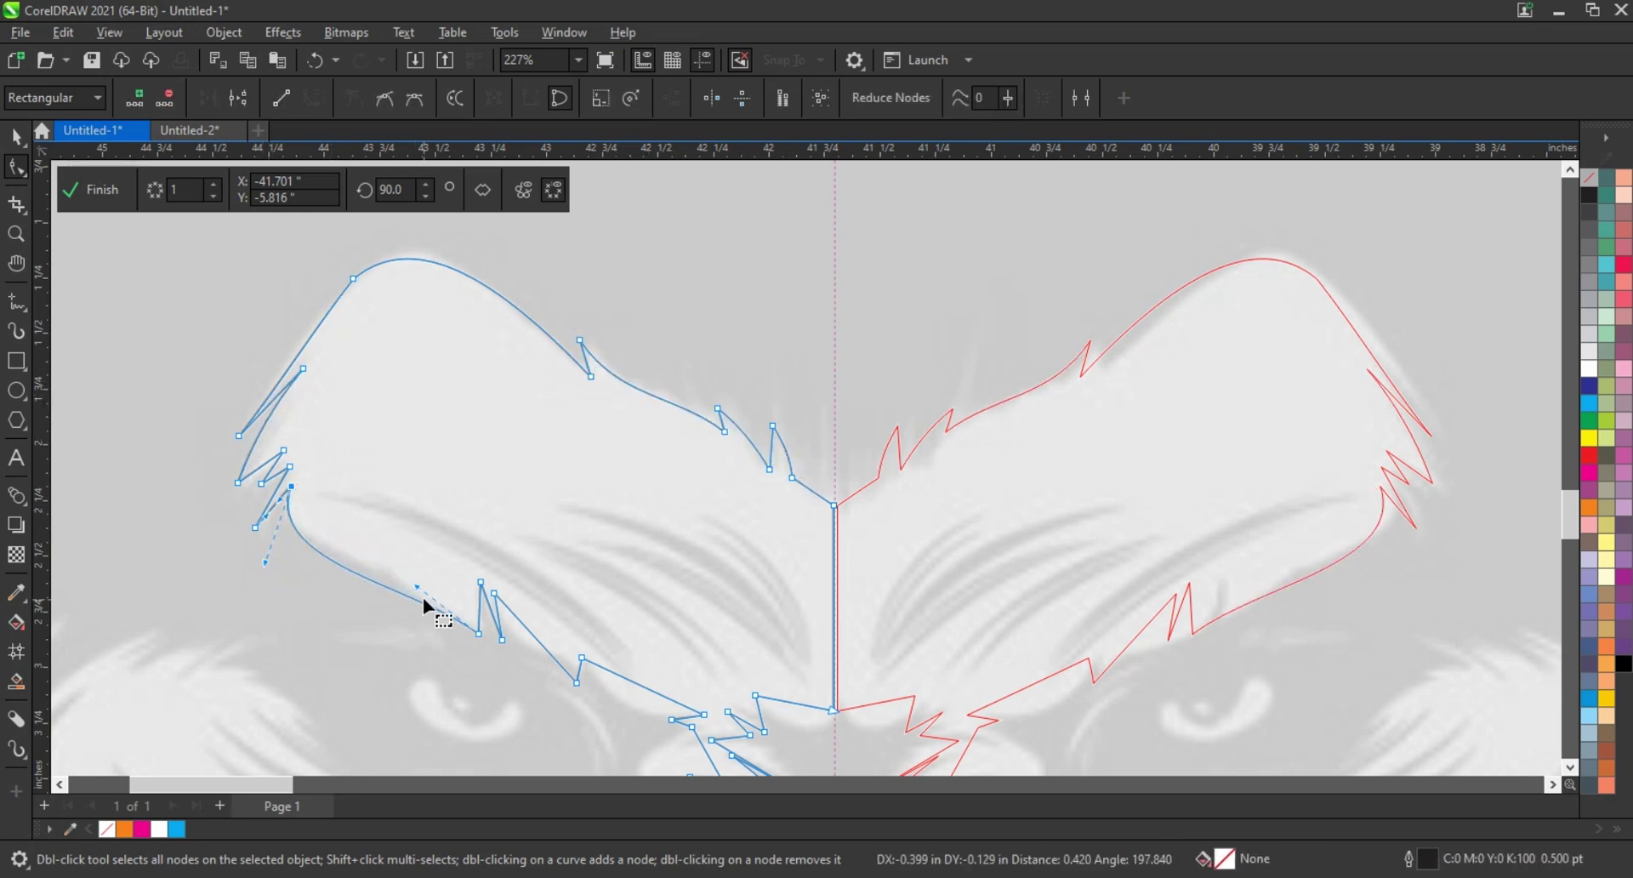
left_click(529, 631)
left_click_drag(527, 629, 551, 660)
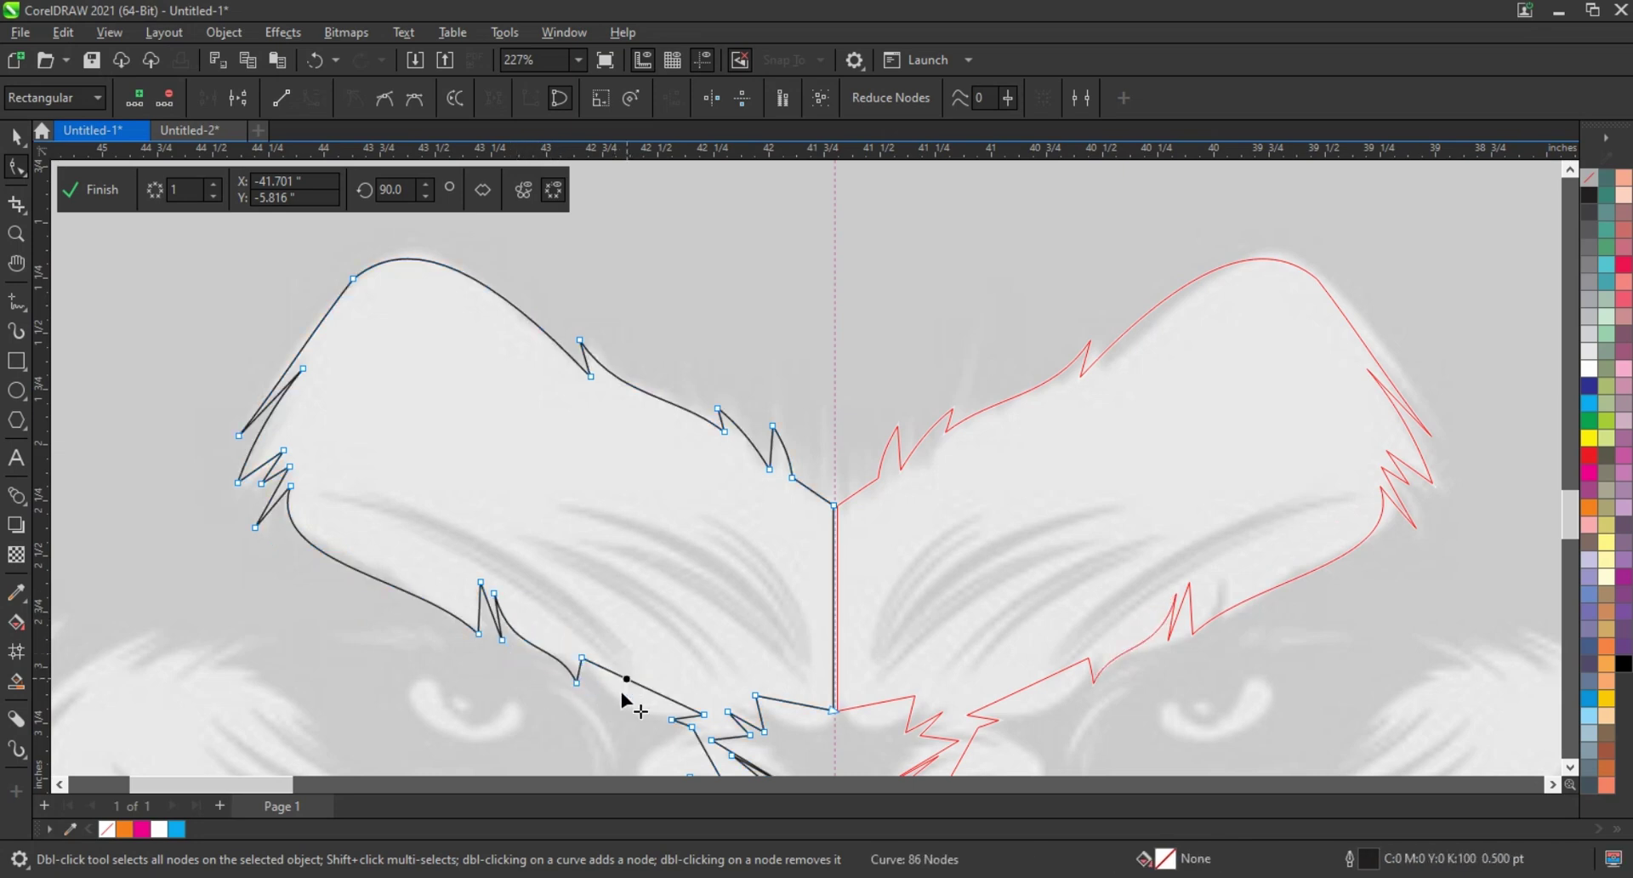
left_click_drag(795, 704, 798, 727)
Curve the nose-bridge segment and the segments beside the nose and centre line
scroll(597, 487, "down", 5)
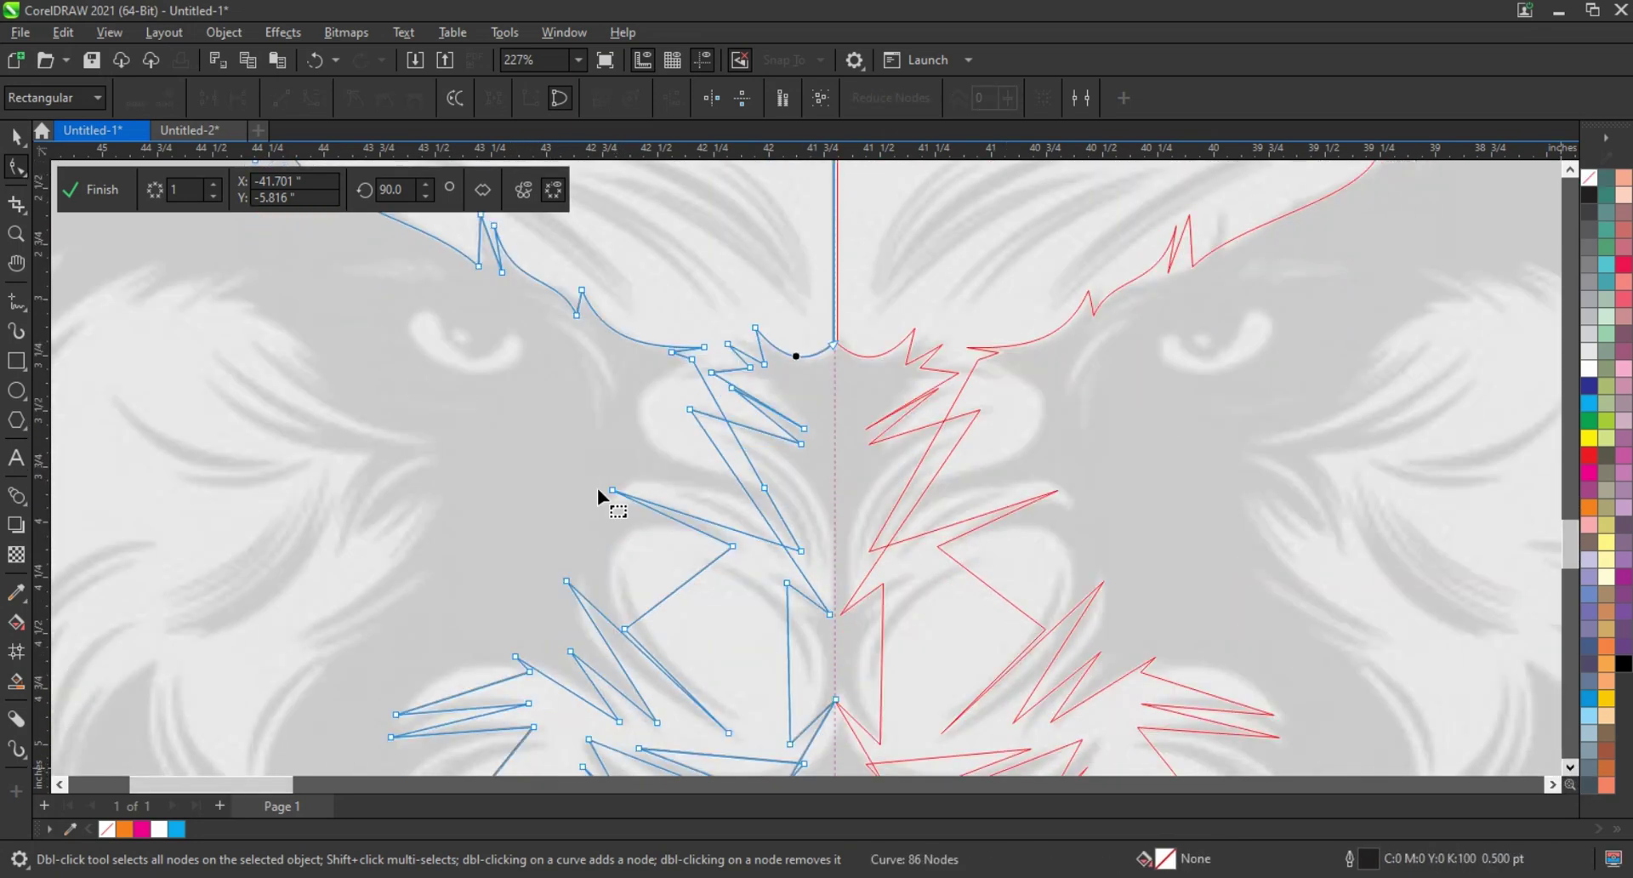
left_click_drag(721, 415, 638, 462)
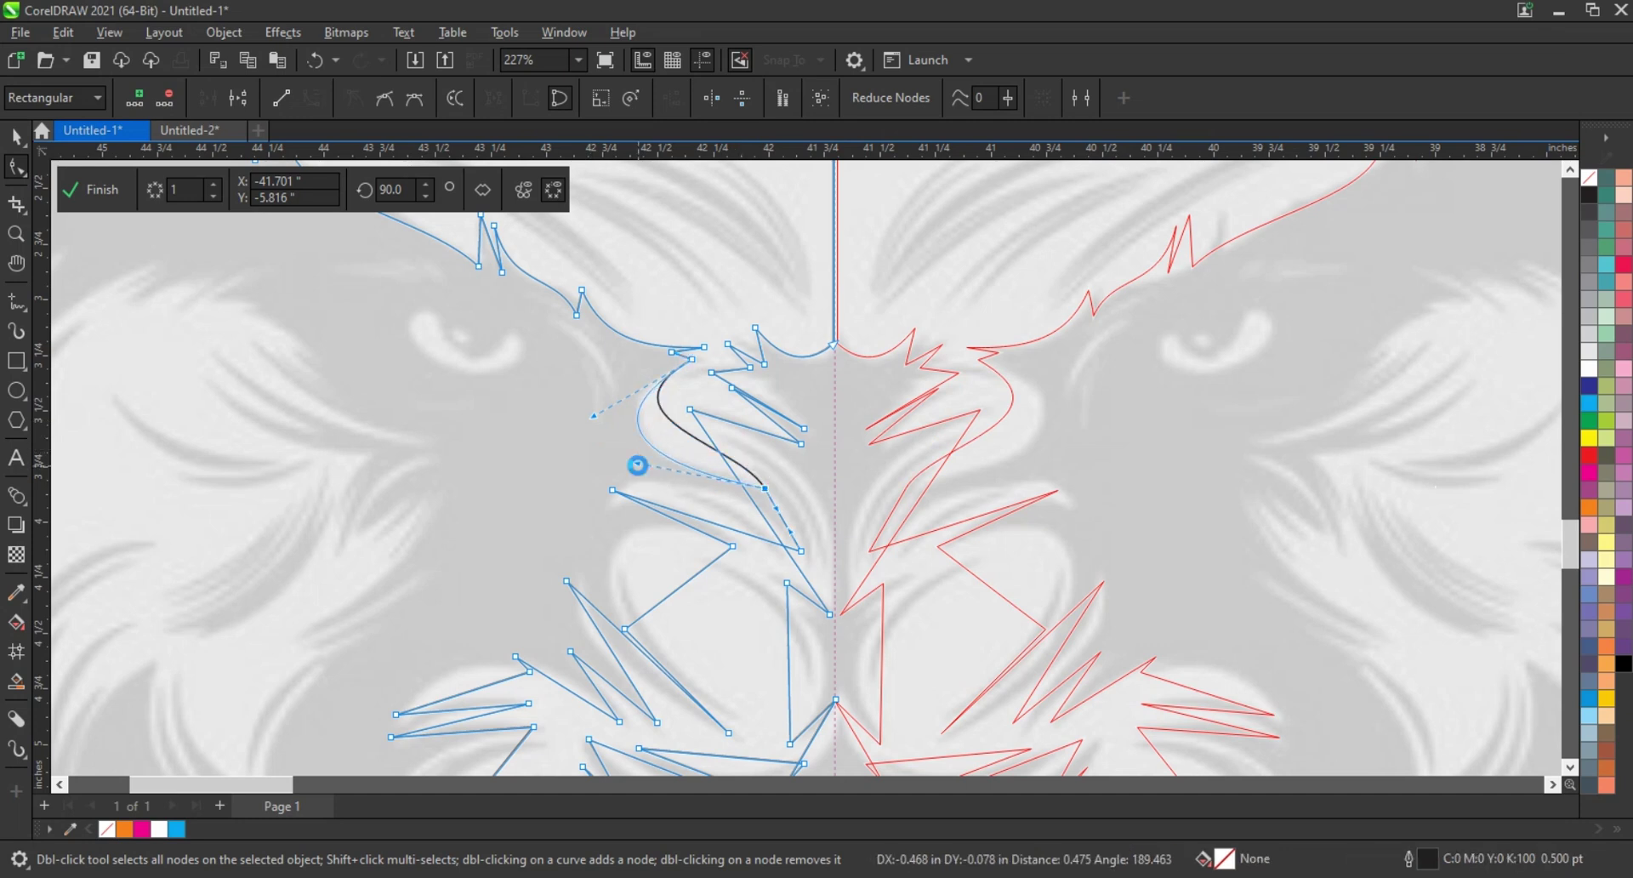
mouse_move(692, 516)
left_mouse_down()
mouse_move(711, 497)
mouse_move(693, 515)
left_mouse_up()
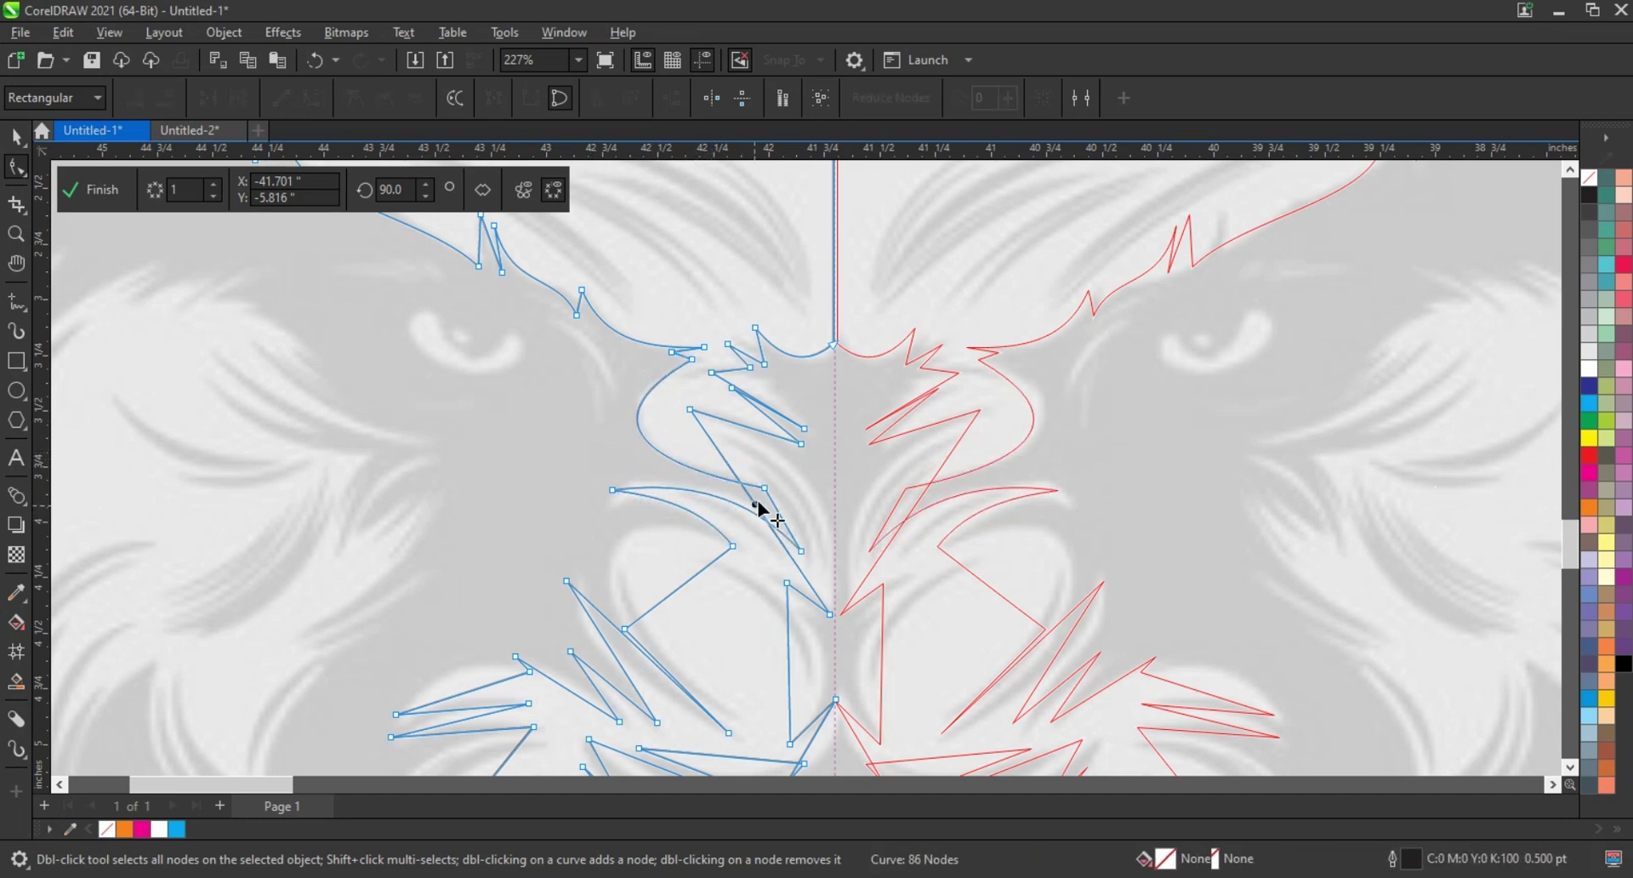
left_click_drag(802, 483, 808, 489)
left_click_drag(815, 601, 815, 600)
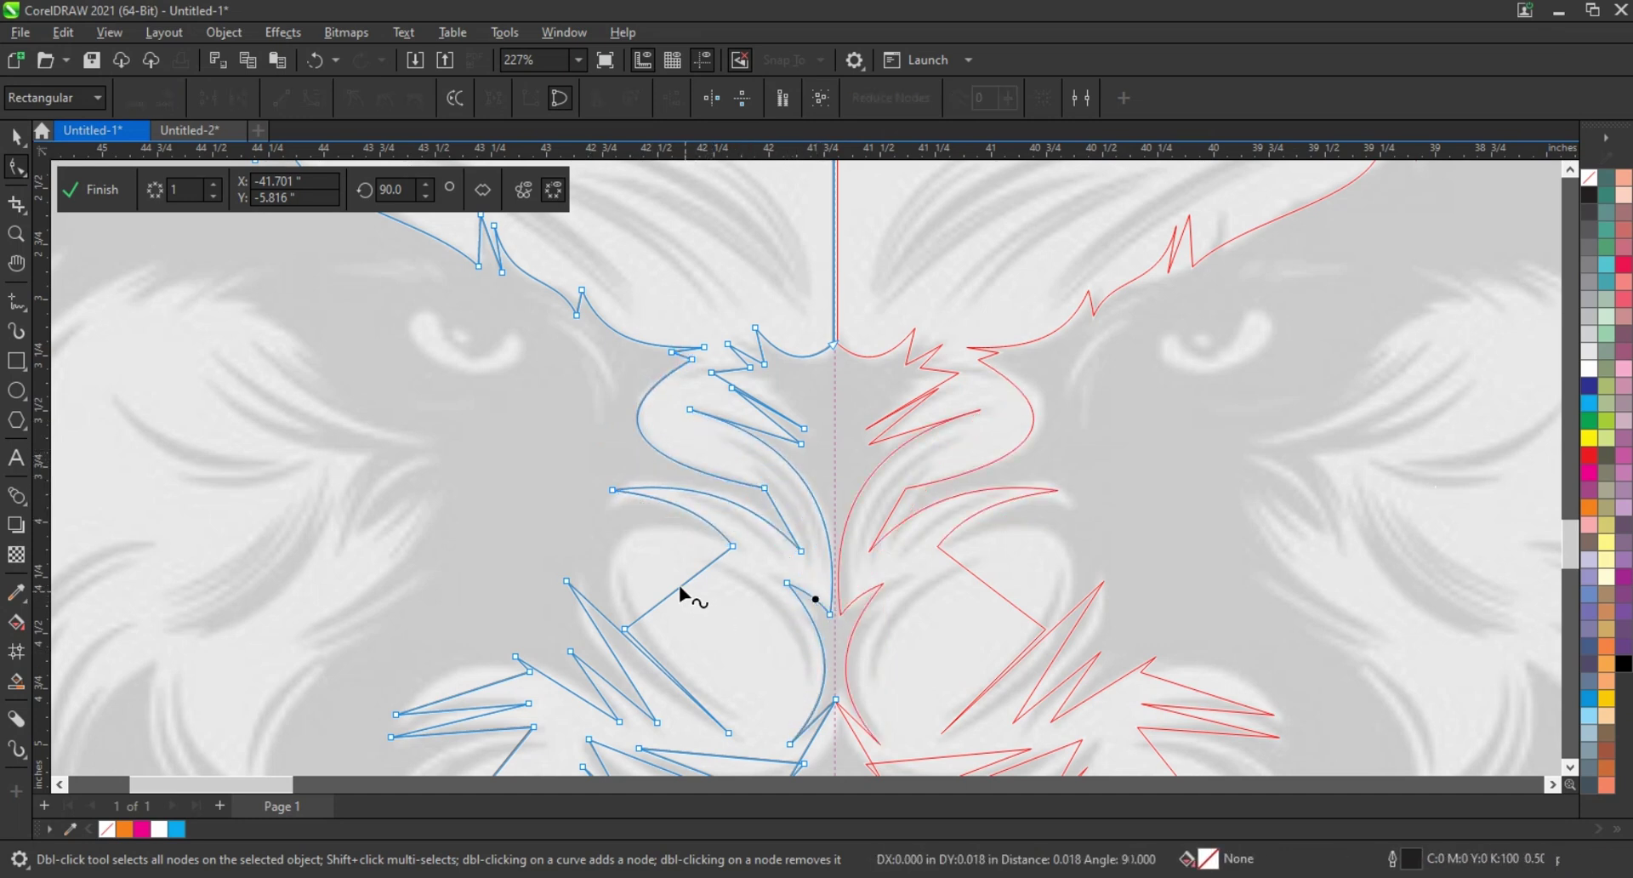
mouse_move(691, 578)
left_mouse_down()
mouse_move(668, 659)
mouse_move(611, 693)
left_mouse_up()
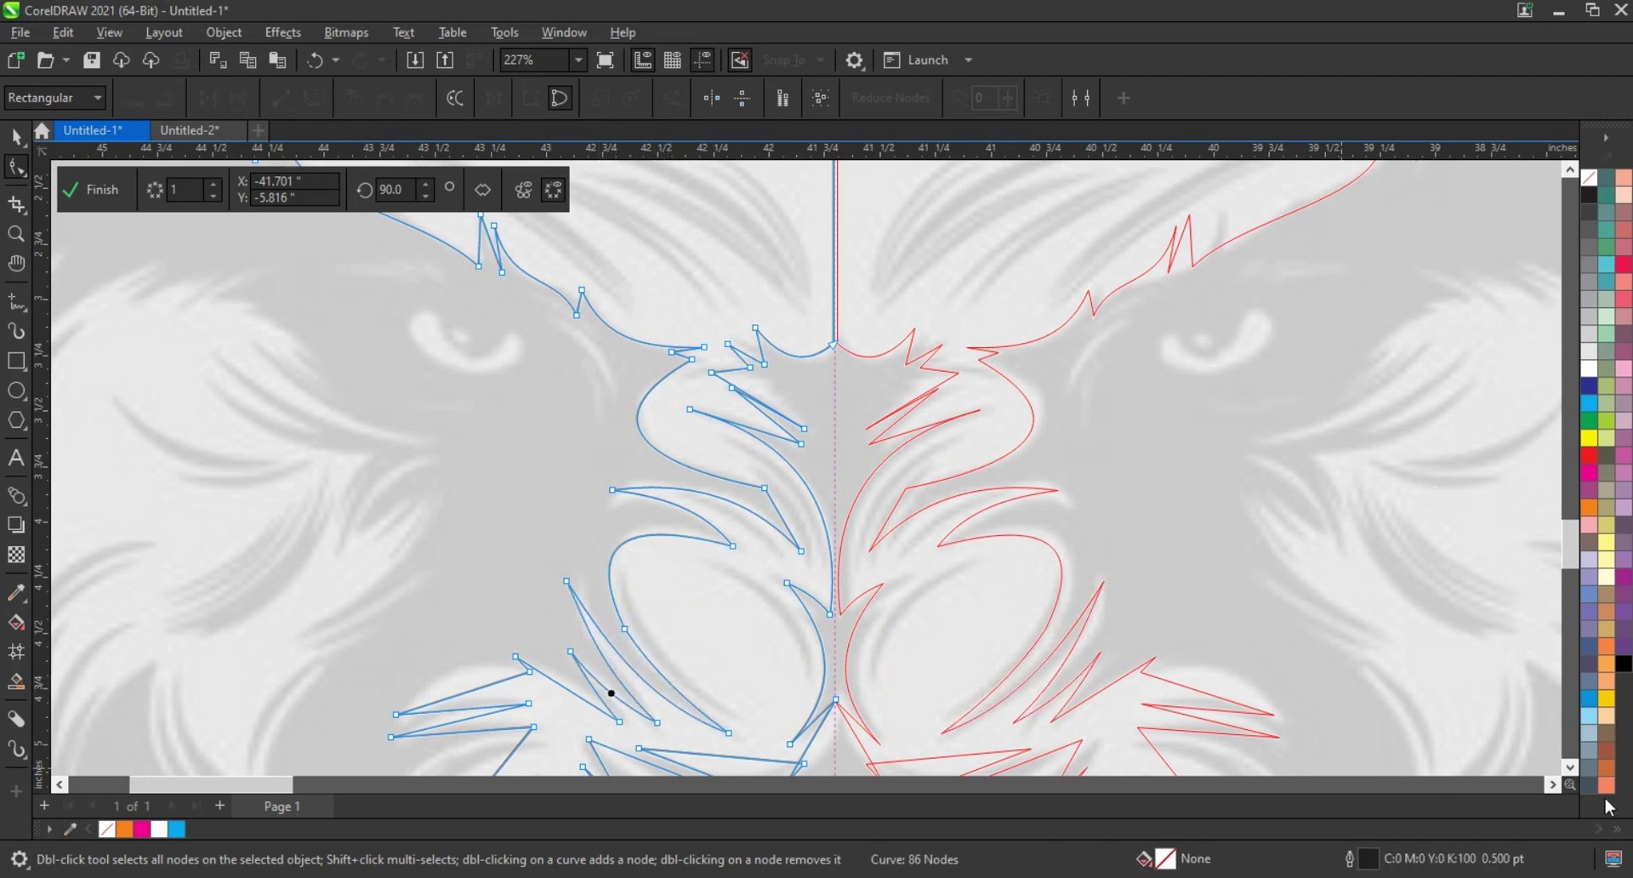
mouse_move(755, 400)
left_mouse_down()
mouse_move(740, 381)
mouse_move(773, 409)
left_mouse_up()
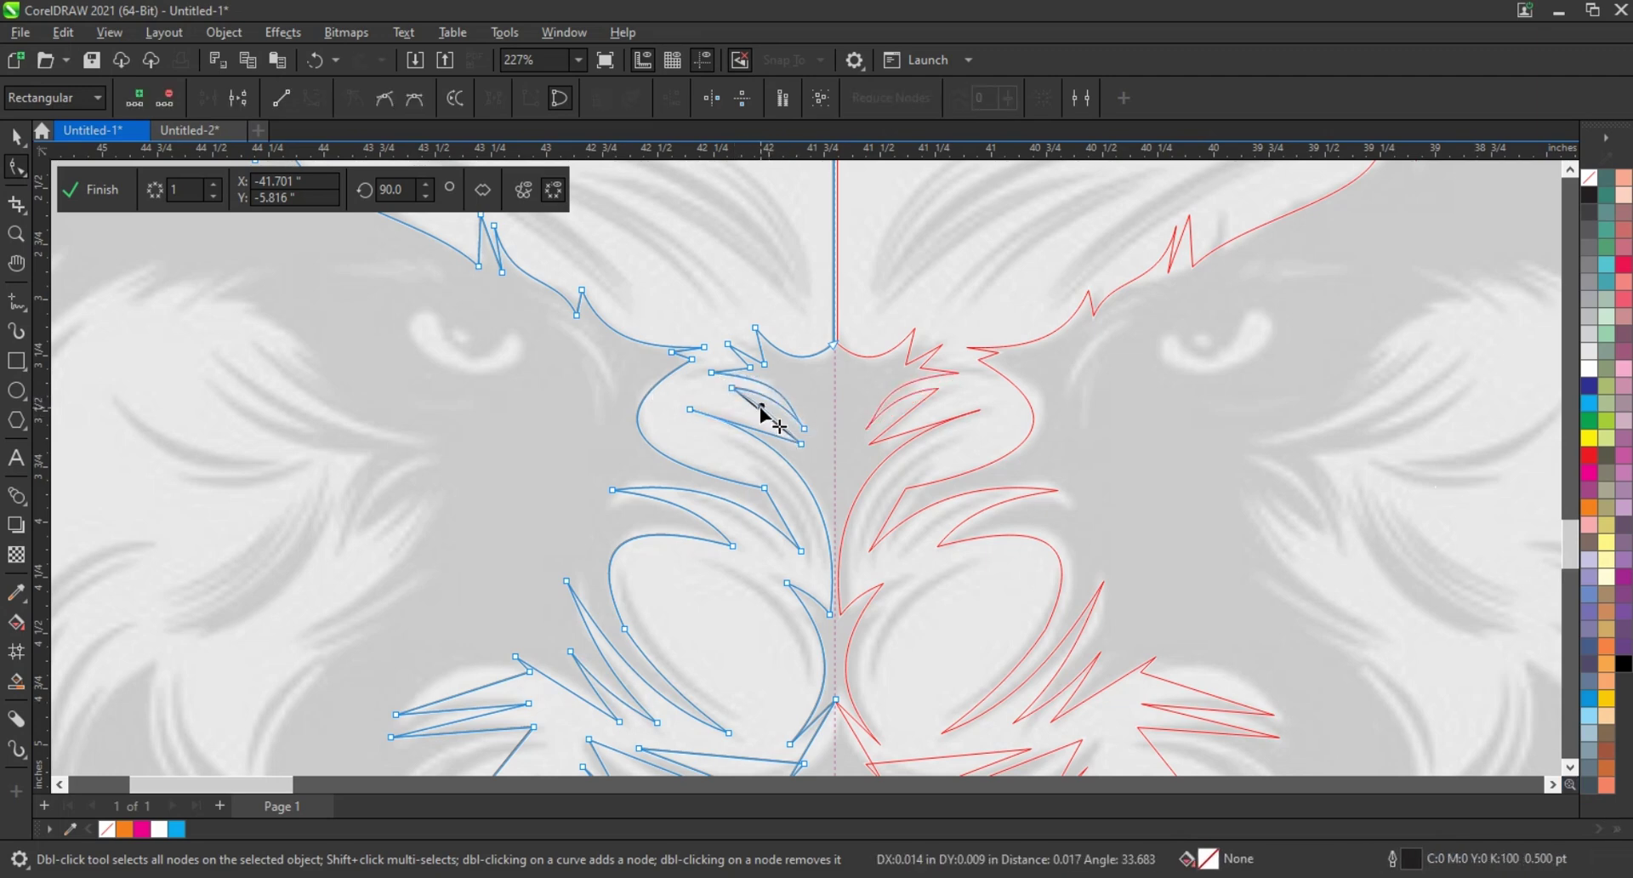
left_click_drag(785, 521, 792, 514)
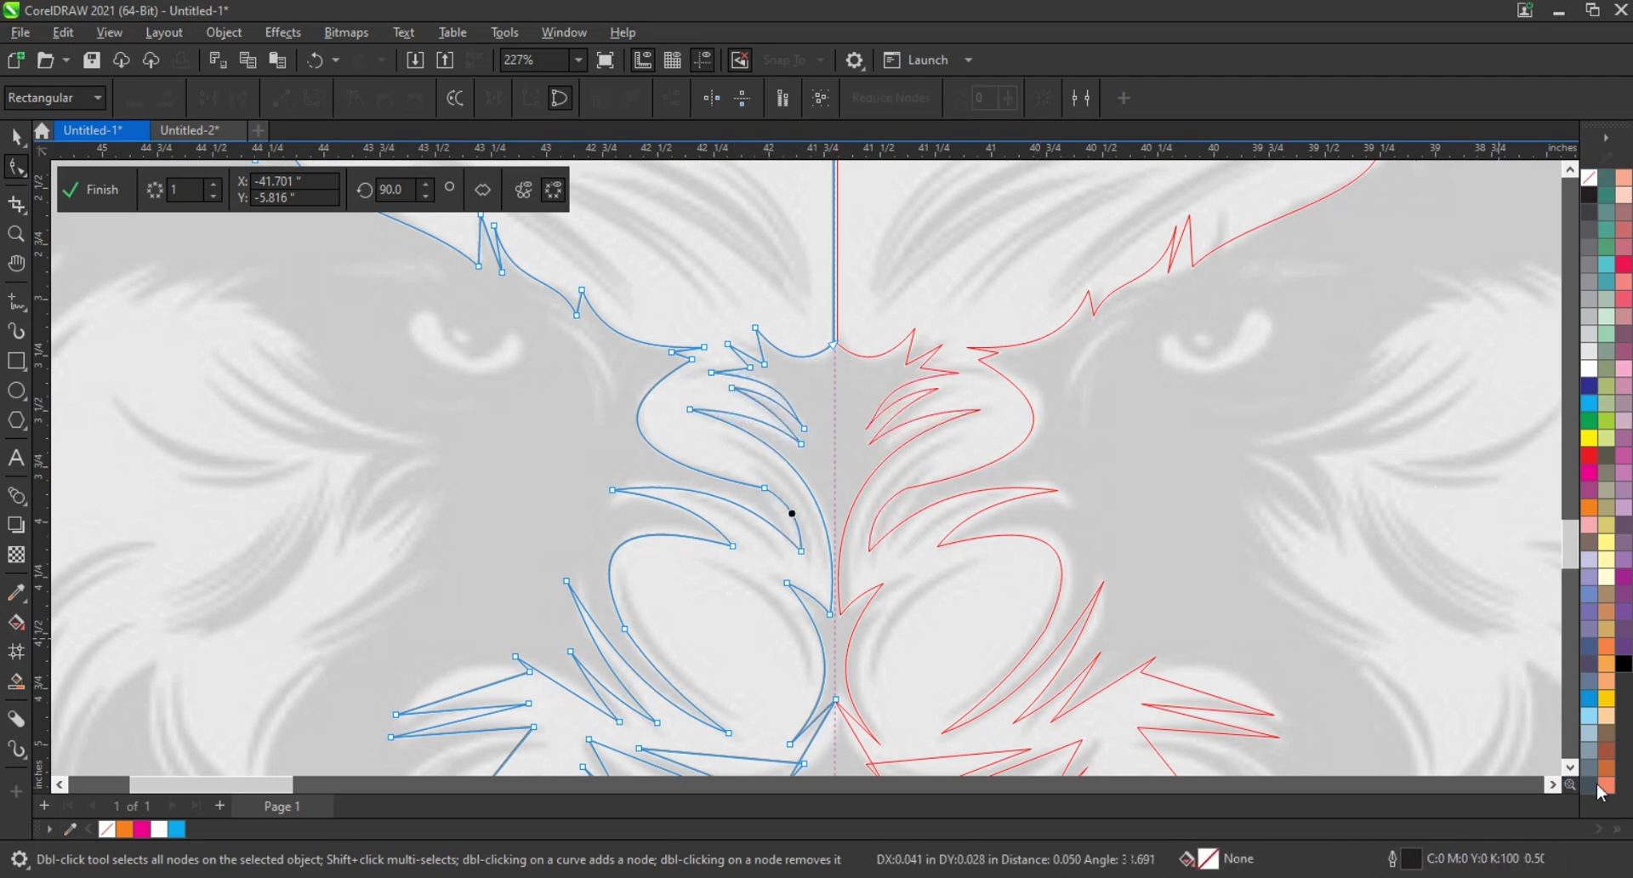
scroll(1570, 749, "down", 3)
mouse_move(689, 497)
left_mouse_down()
mouse_move(713, 485)
mouse_move(714, 457)
mouse_move(814, 446)
left_mouse_up()
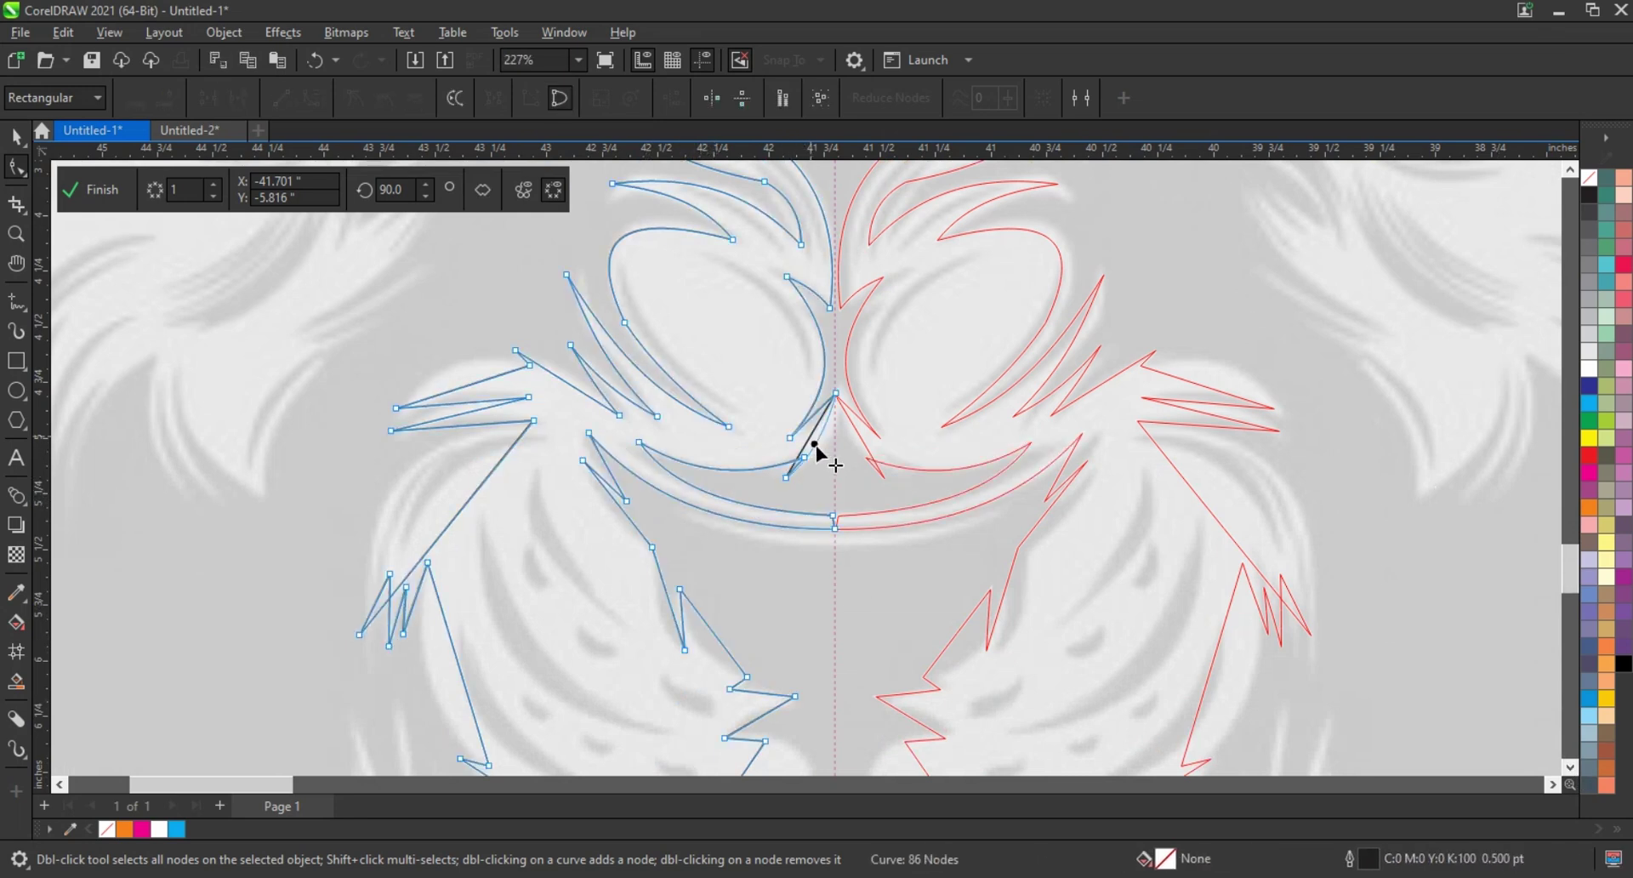
Curve the whisker edges, long diagonal and outer, inner and lower beard edges
left_click_drag(472, 409, 456, 408)
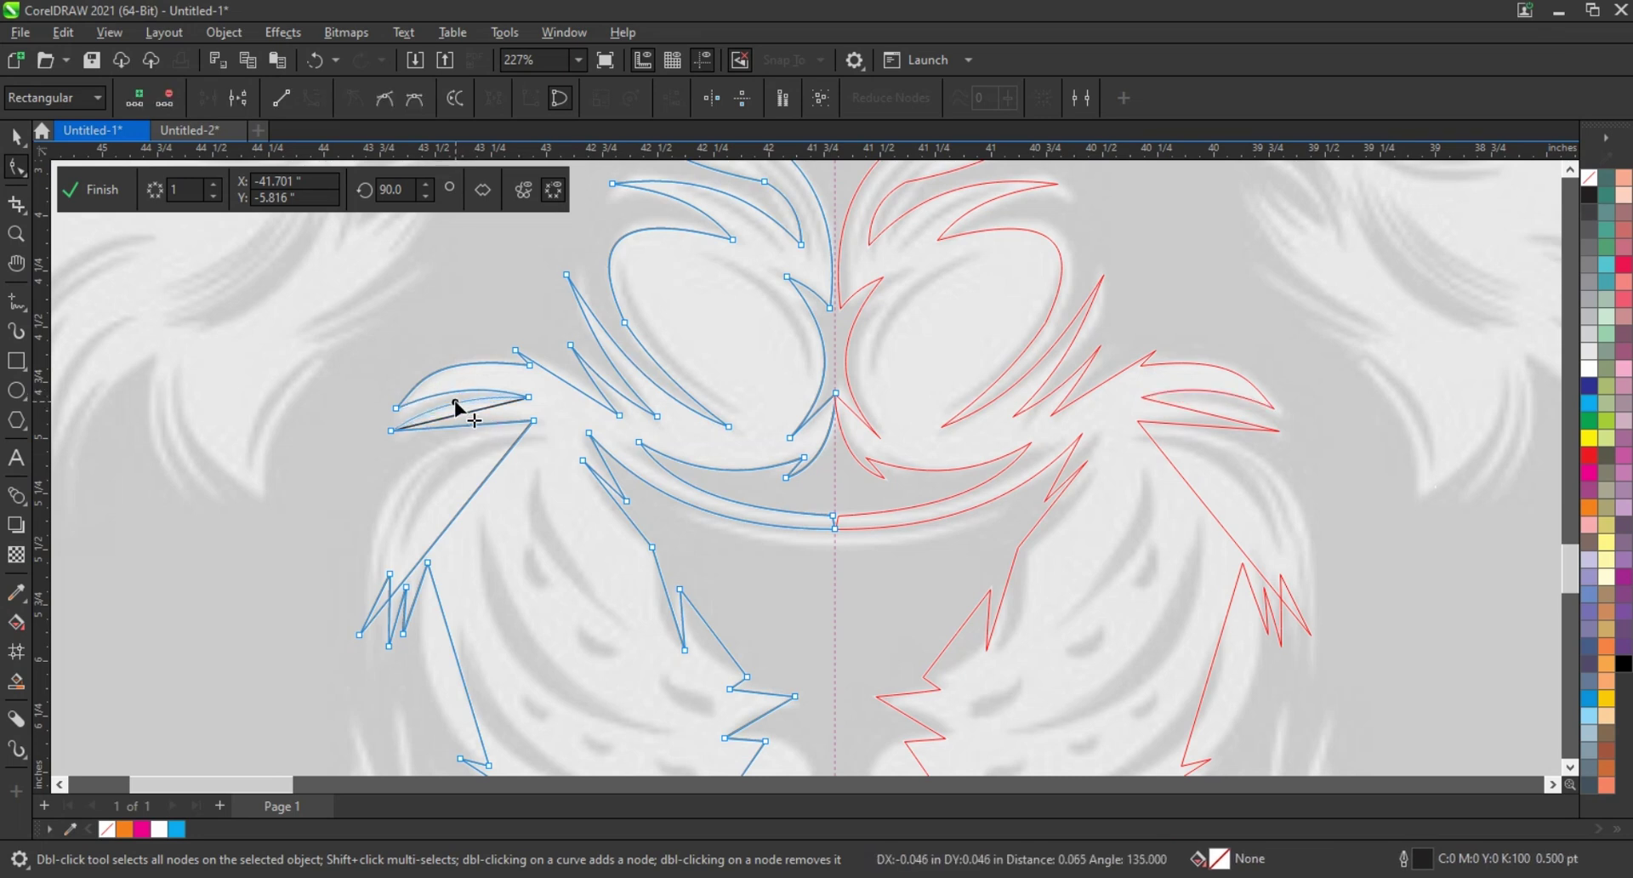
left_click_drag(469, 497, 406, 474)
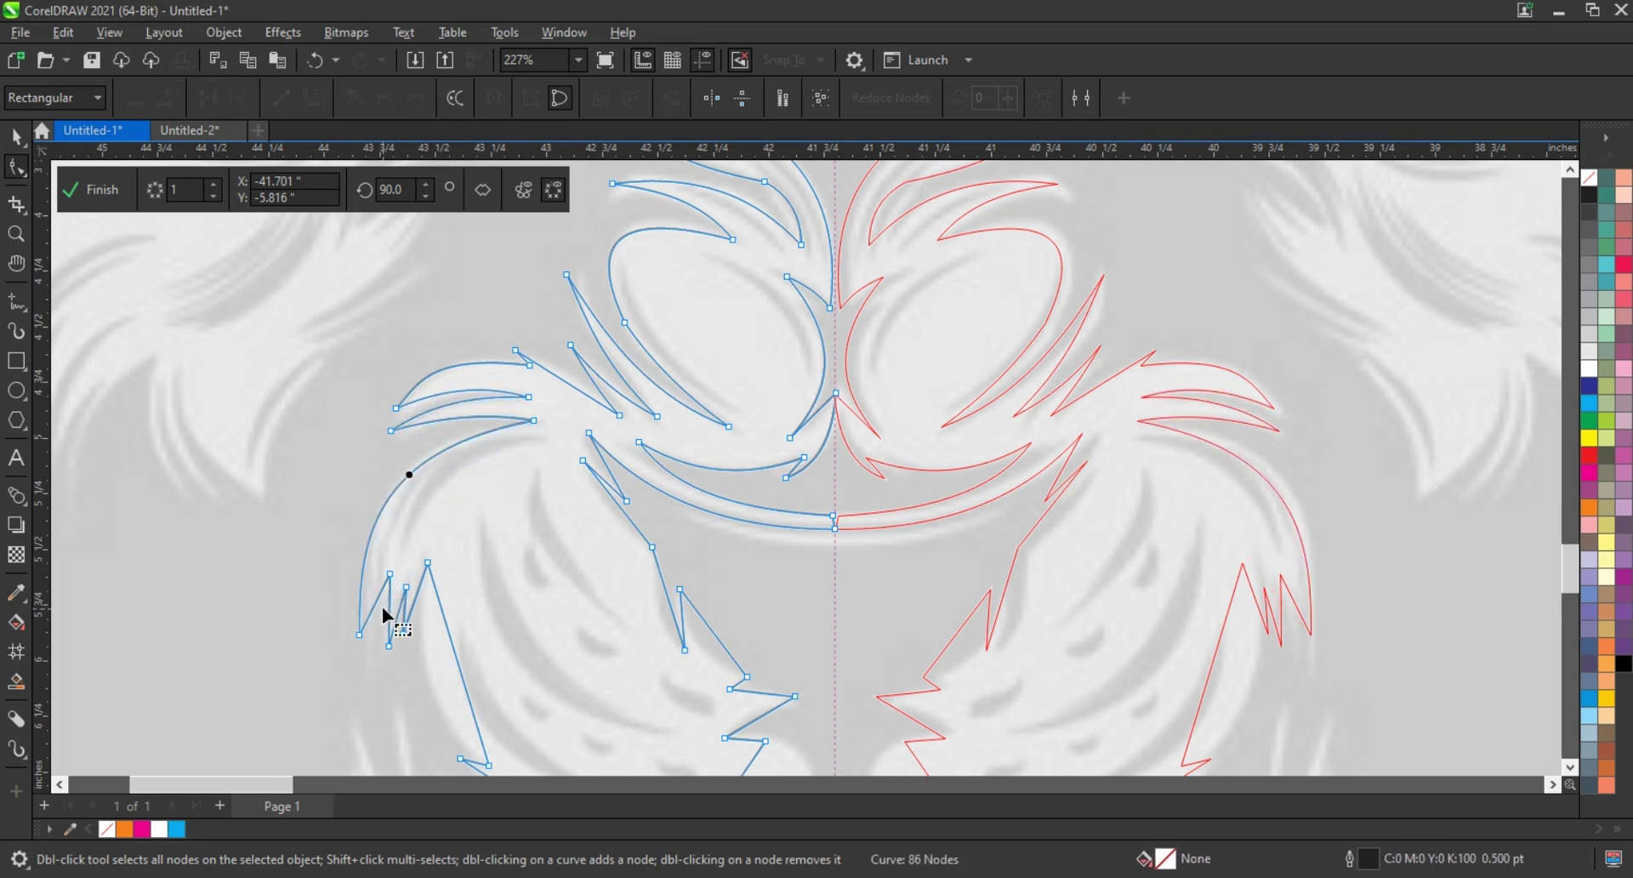
left_click_drag(383, 609, 401, 621)
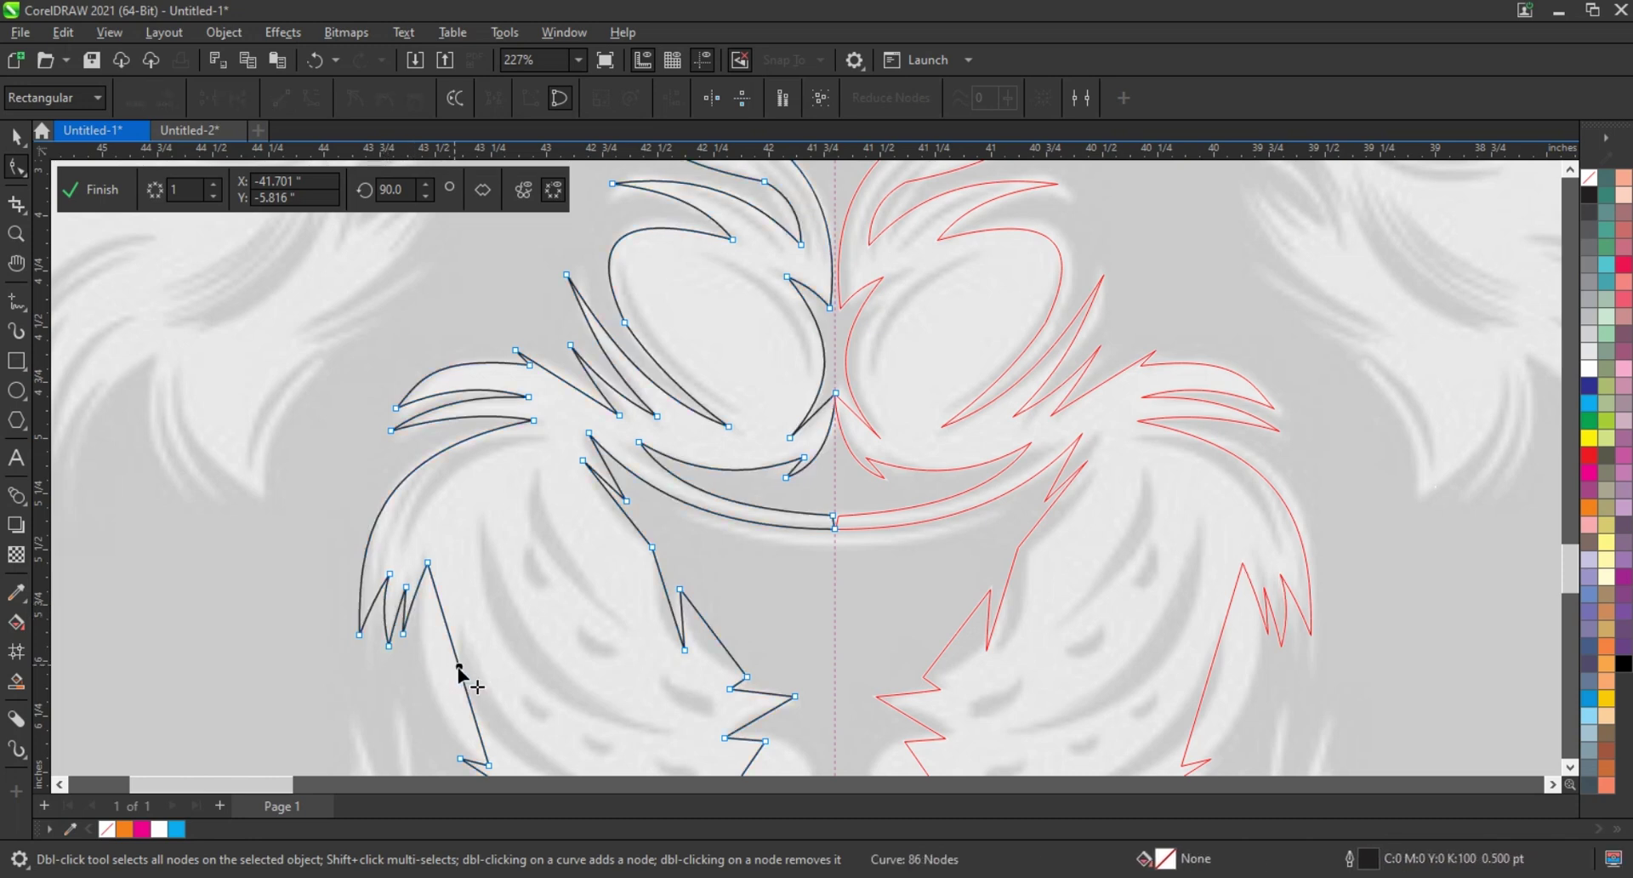
left_click_drag(459, 667, 430, 667)
left_click_drag(672, 606, 661, 616)
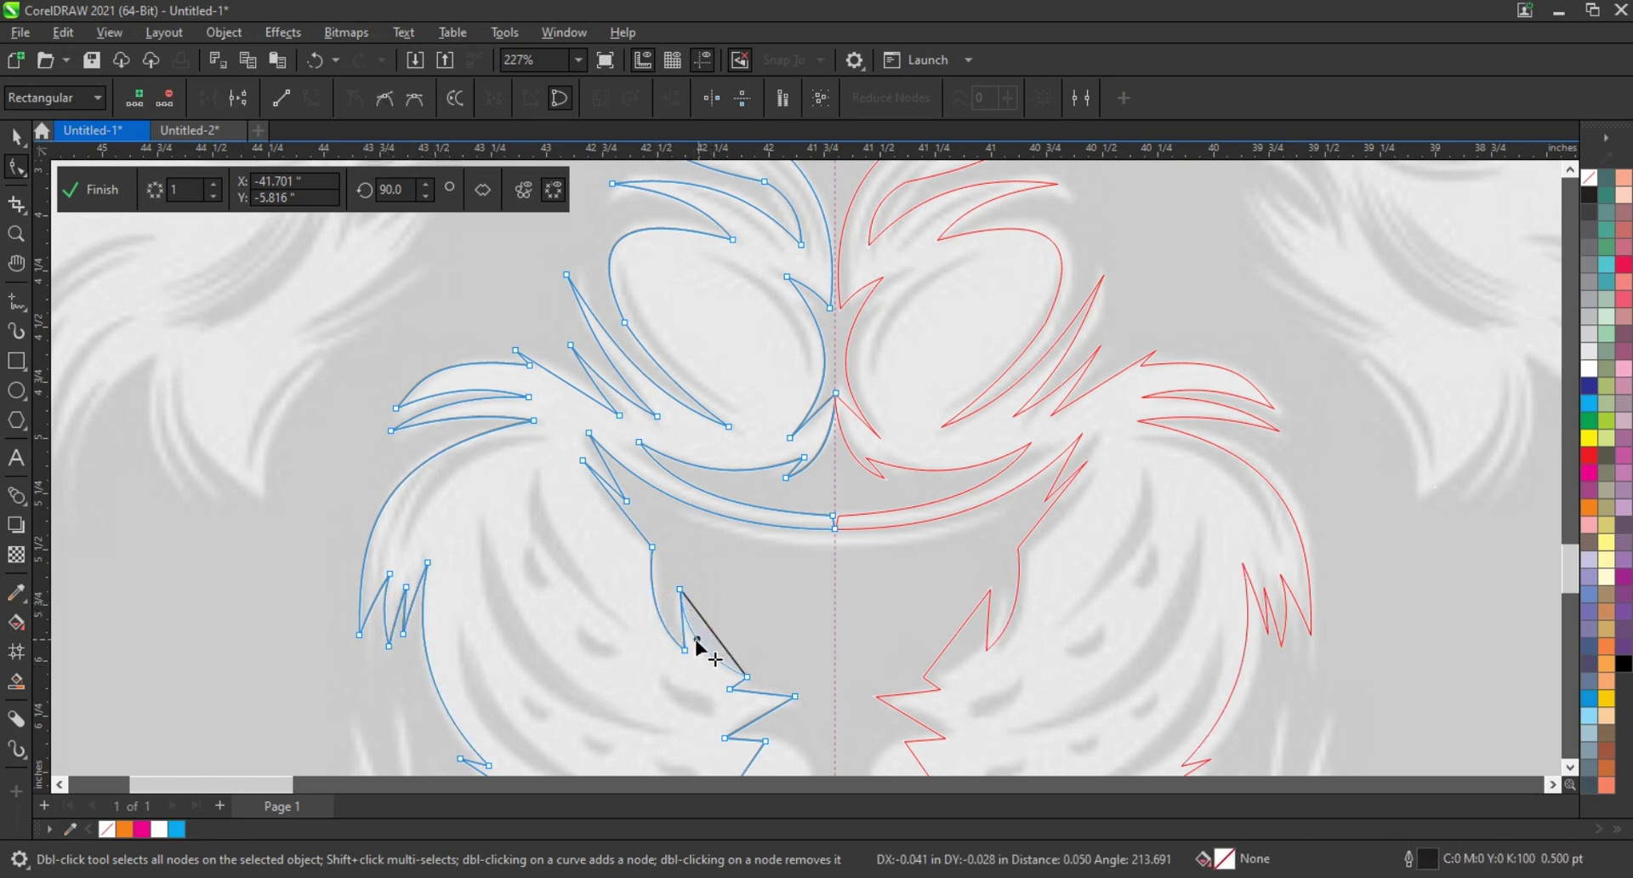
left_click_drag(640, 523, 614, 517)
left_click(1570, 767)
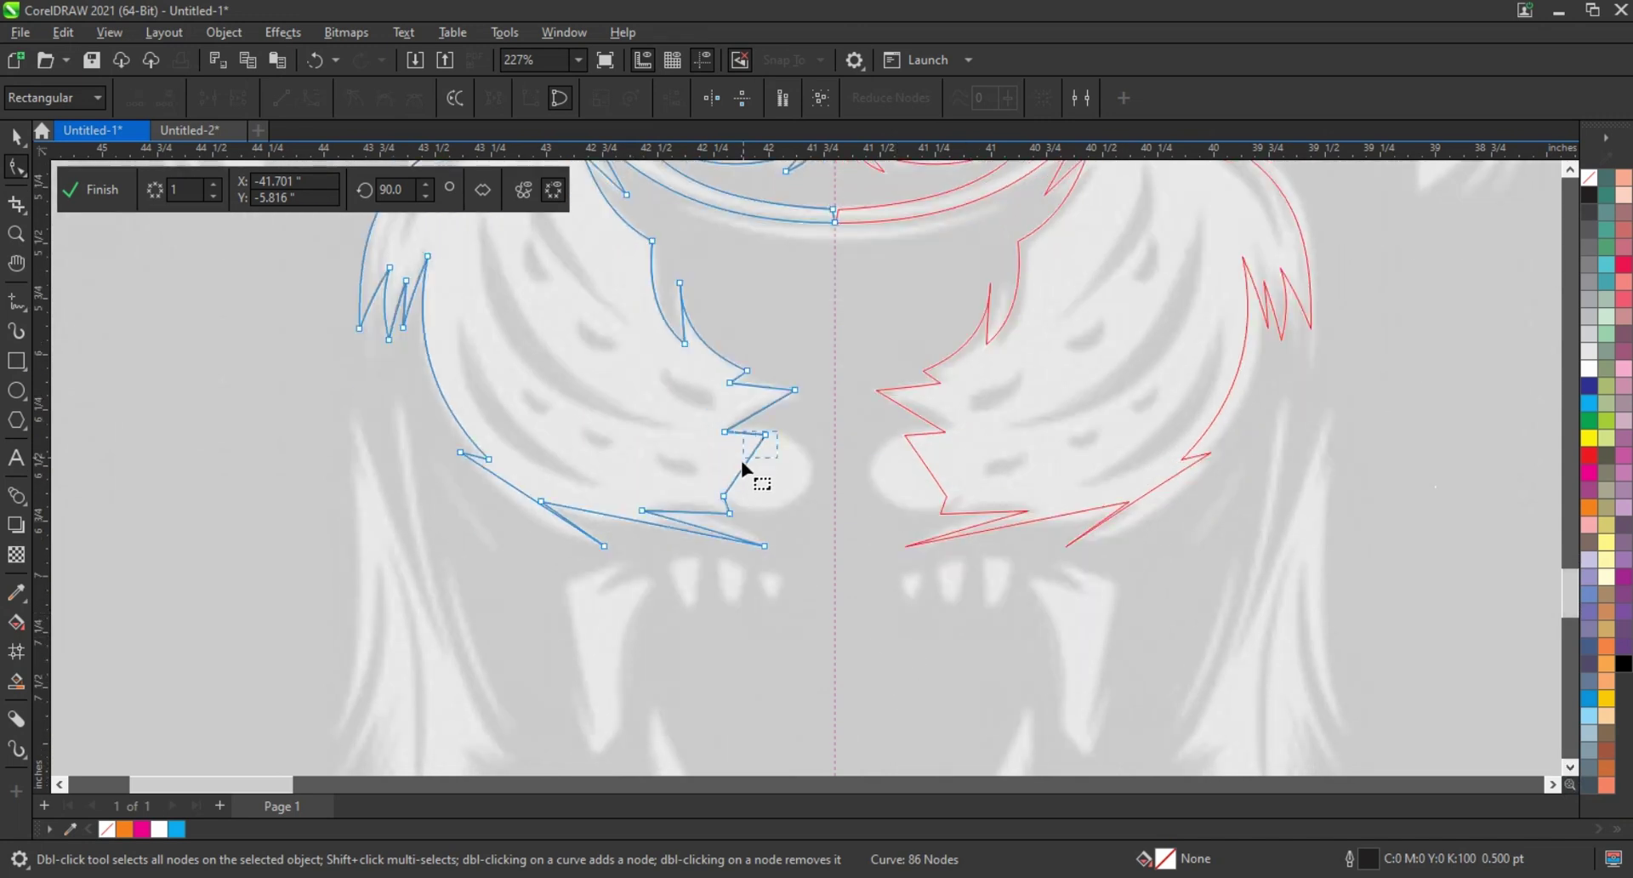
left_click_drag(745, 463, 841, 437)
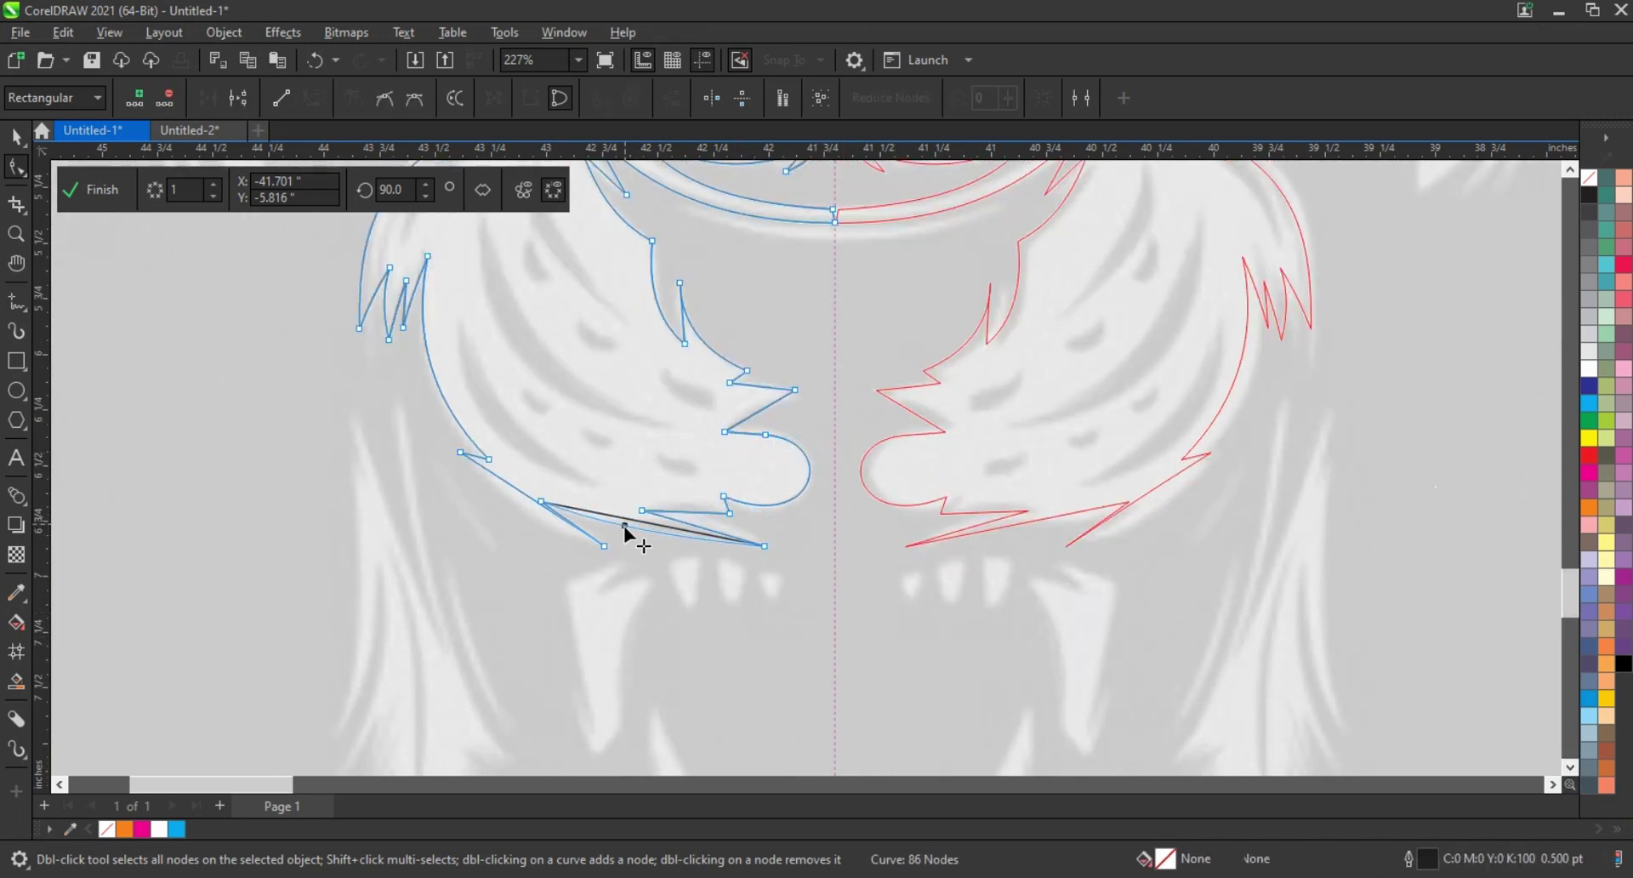
left_click_drag(698, 512, 702, 499)
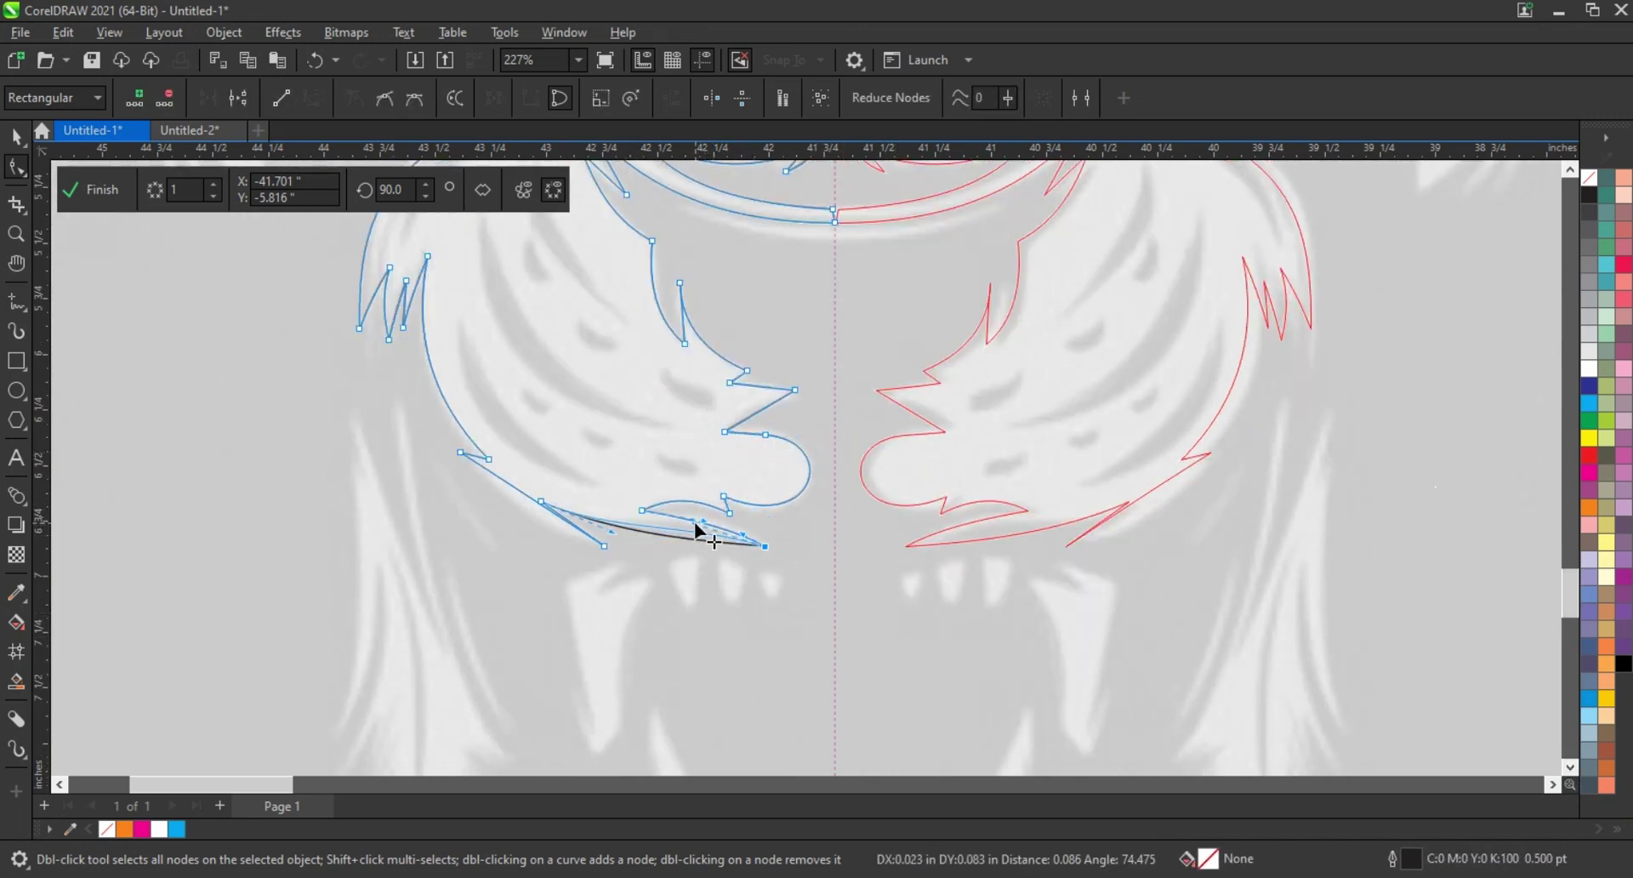
scroll(592, 615, "down", 2)
Select the outline, undo an accidental black fill, and zoom in on the left cheek
left_click(15, 137)
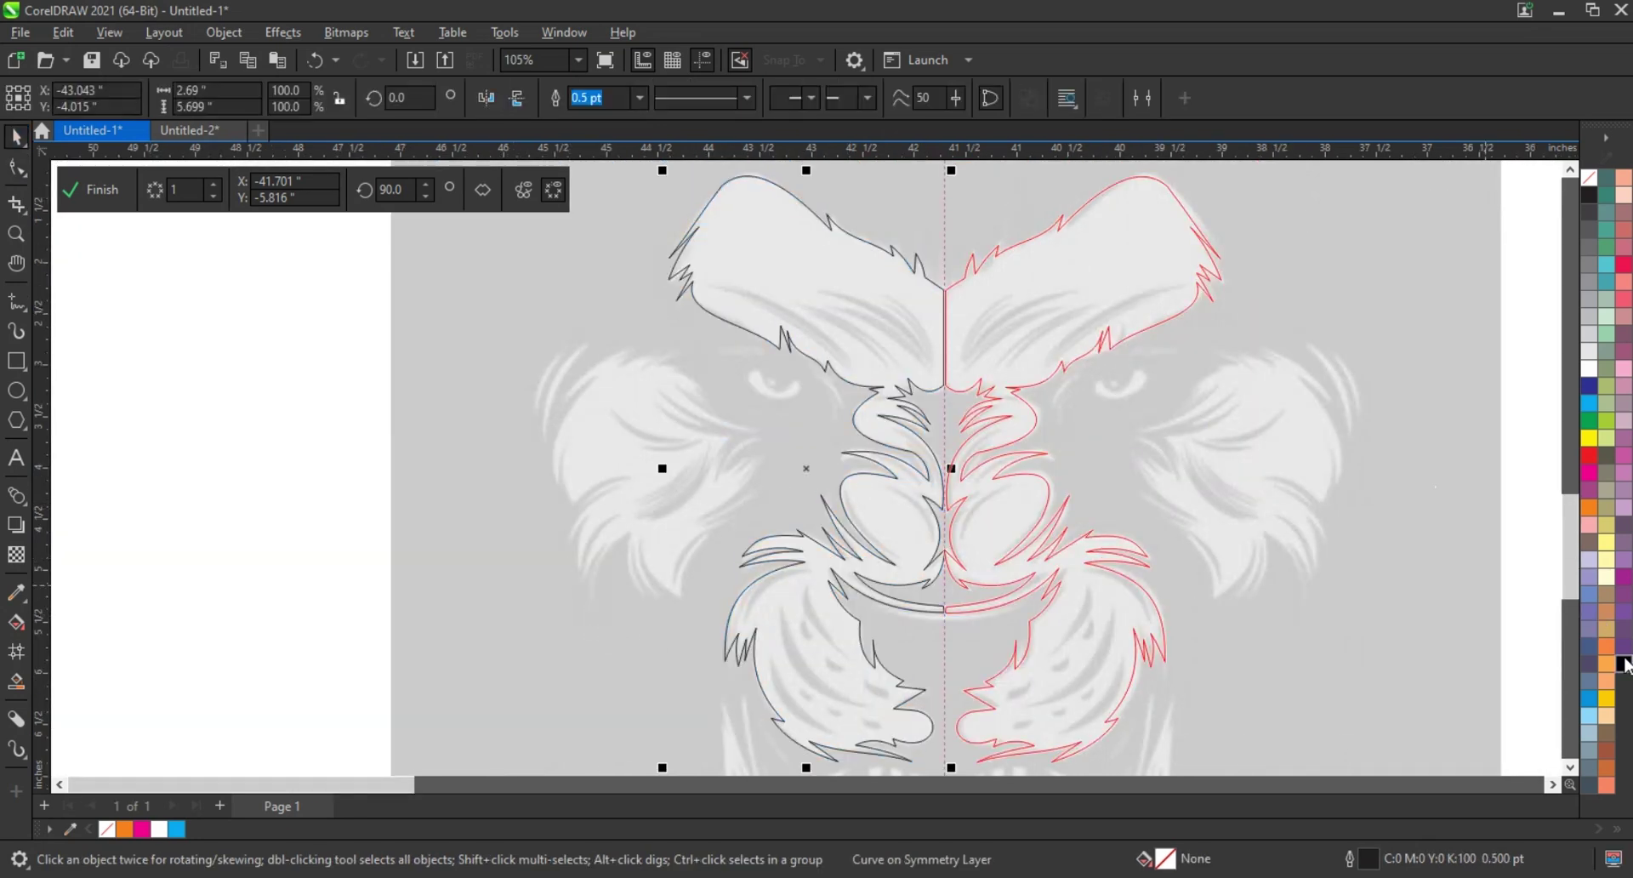
left_click(1623, 663)
key("ctrl+z")
key("z")
left_click(521, 324)
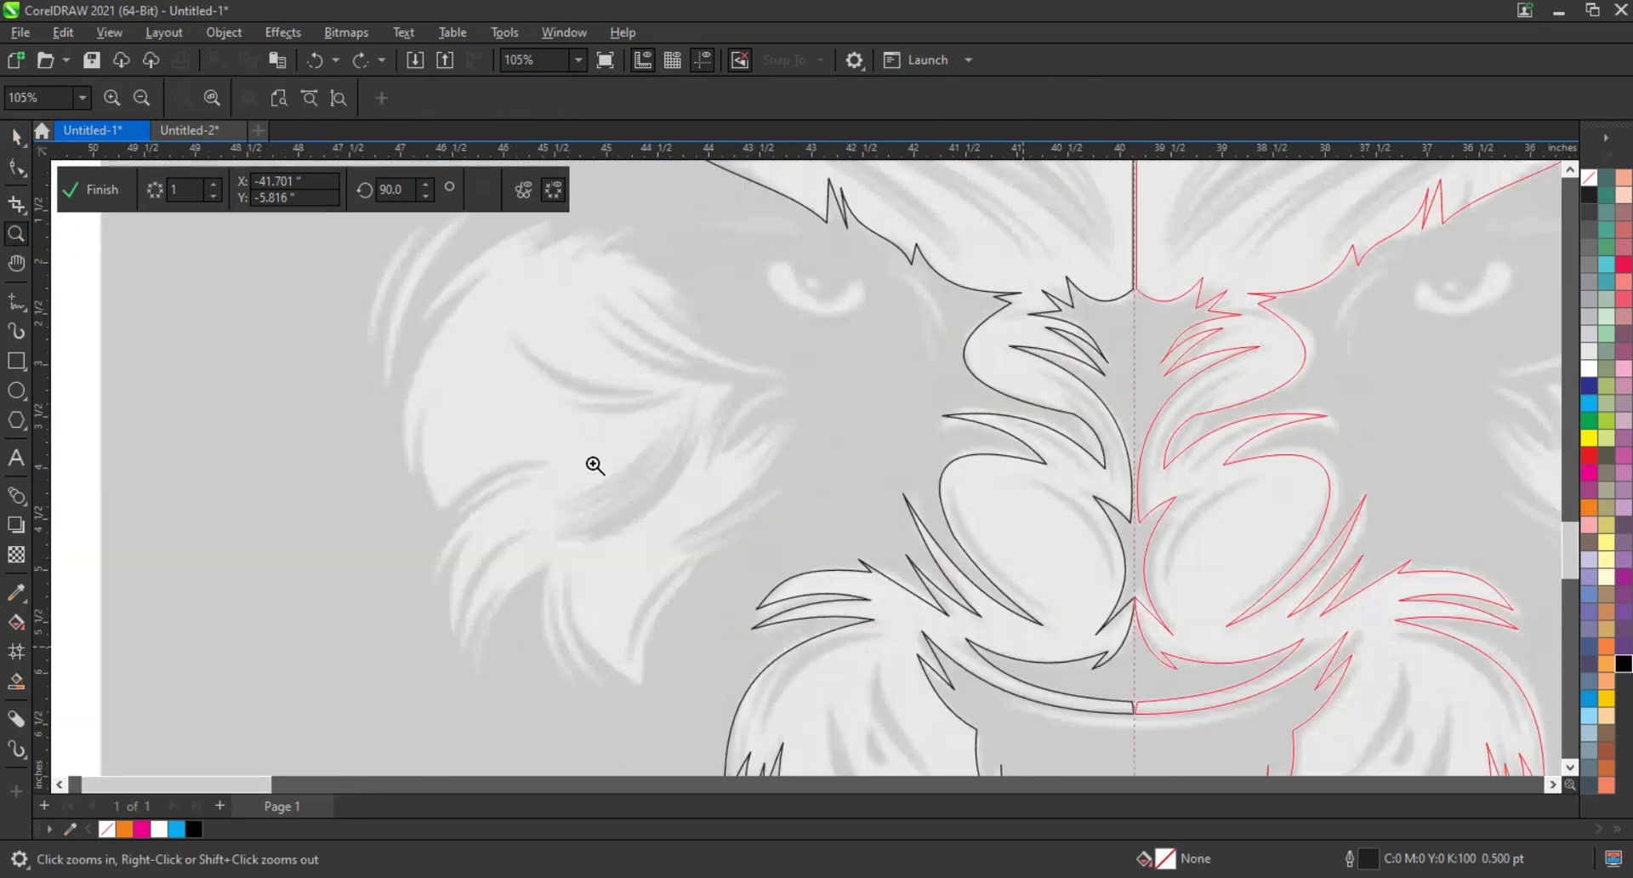
key("F5")
Draw the zigzag whisker line across the left cheek
left_click(697, 570)
double_click(636, 687)
left_click(566, 576)
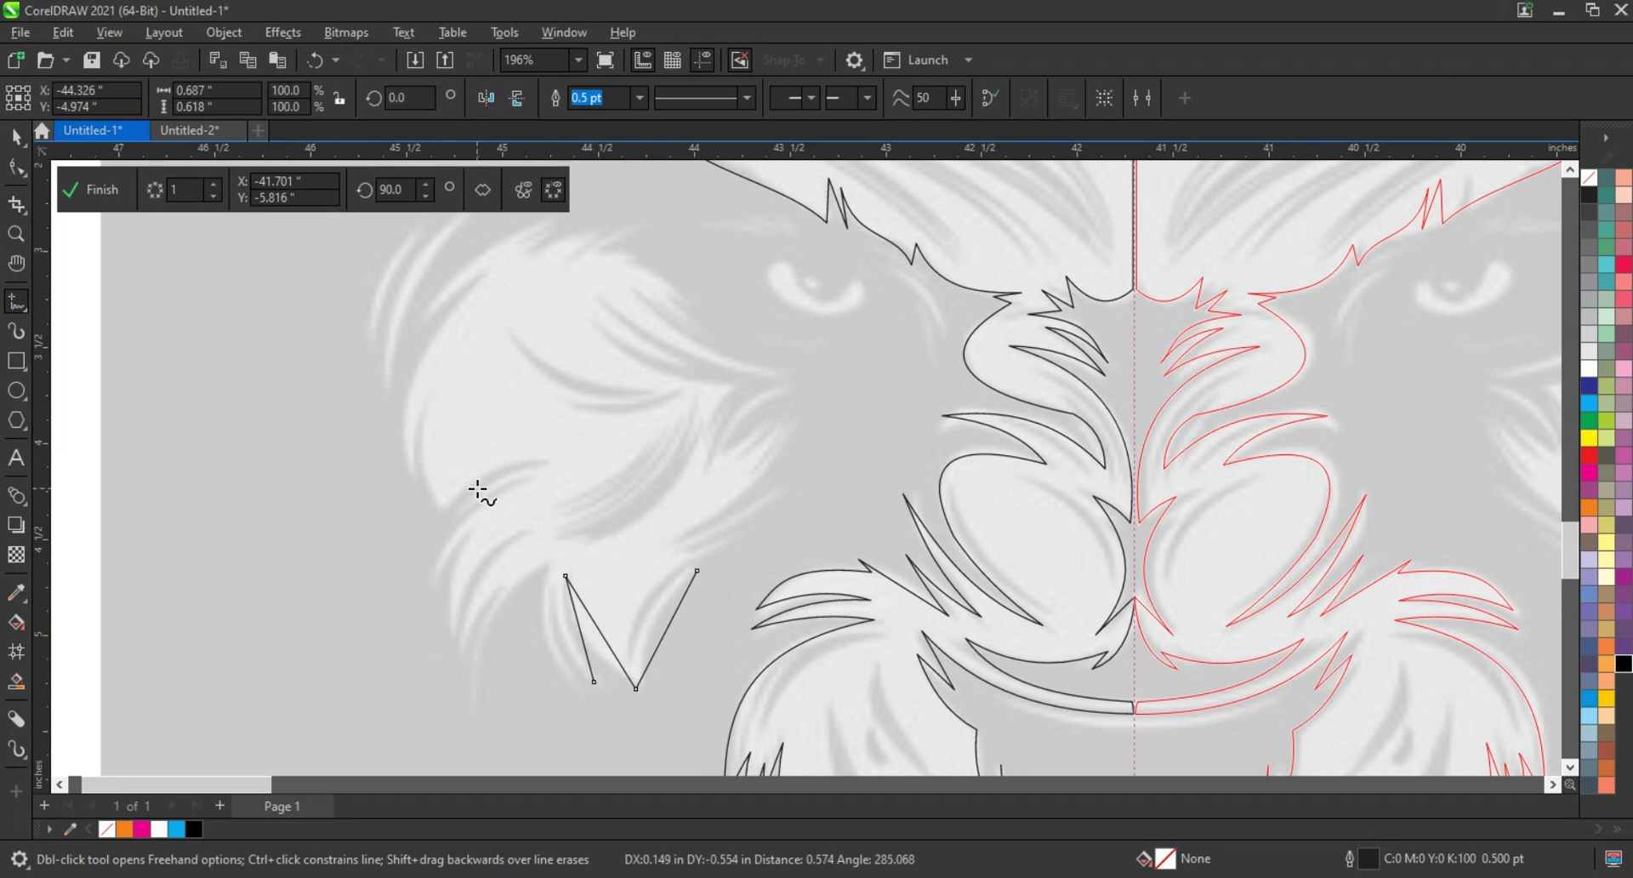
scroll(477, 488, "down", 1)
left_click(543, 555)
double_click(566, 634)
left_click(533, 564)
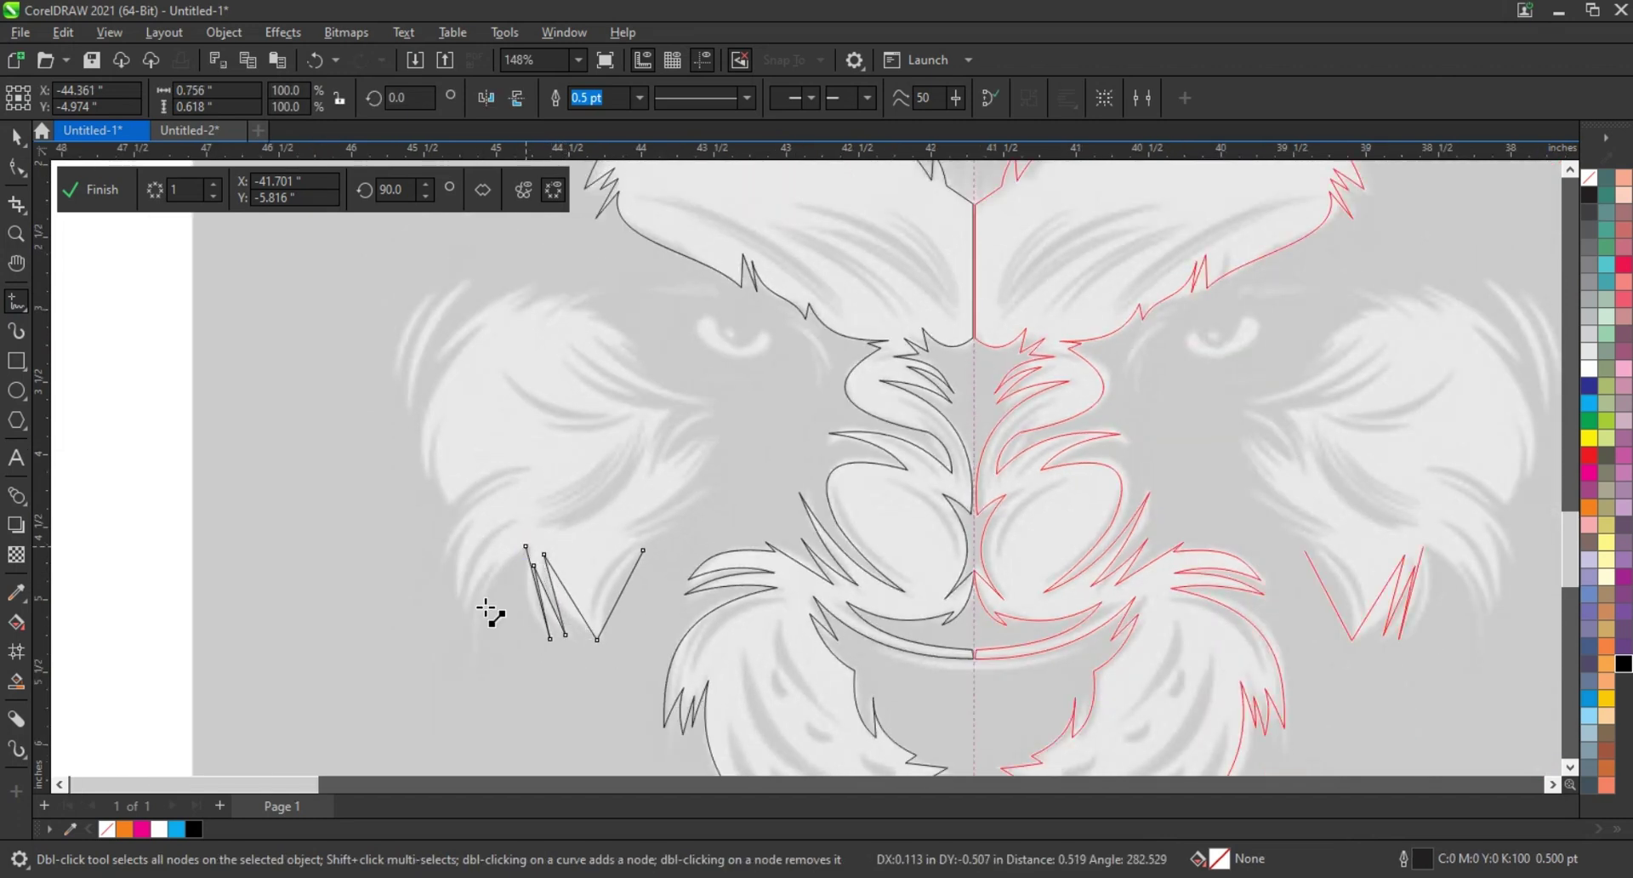
double_click(498, 561)
left_click(471, 642)
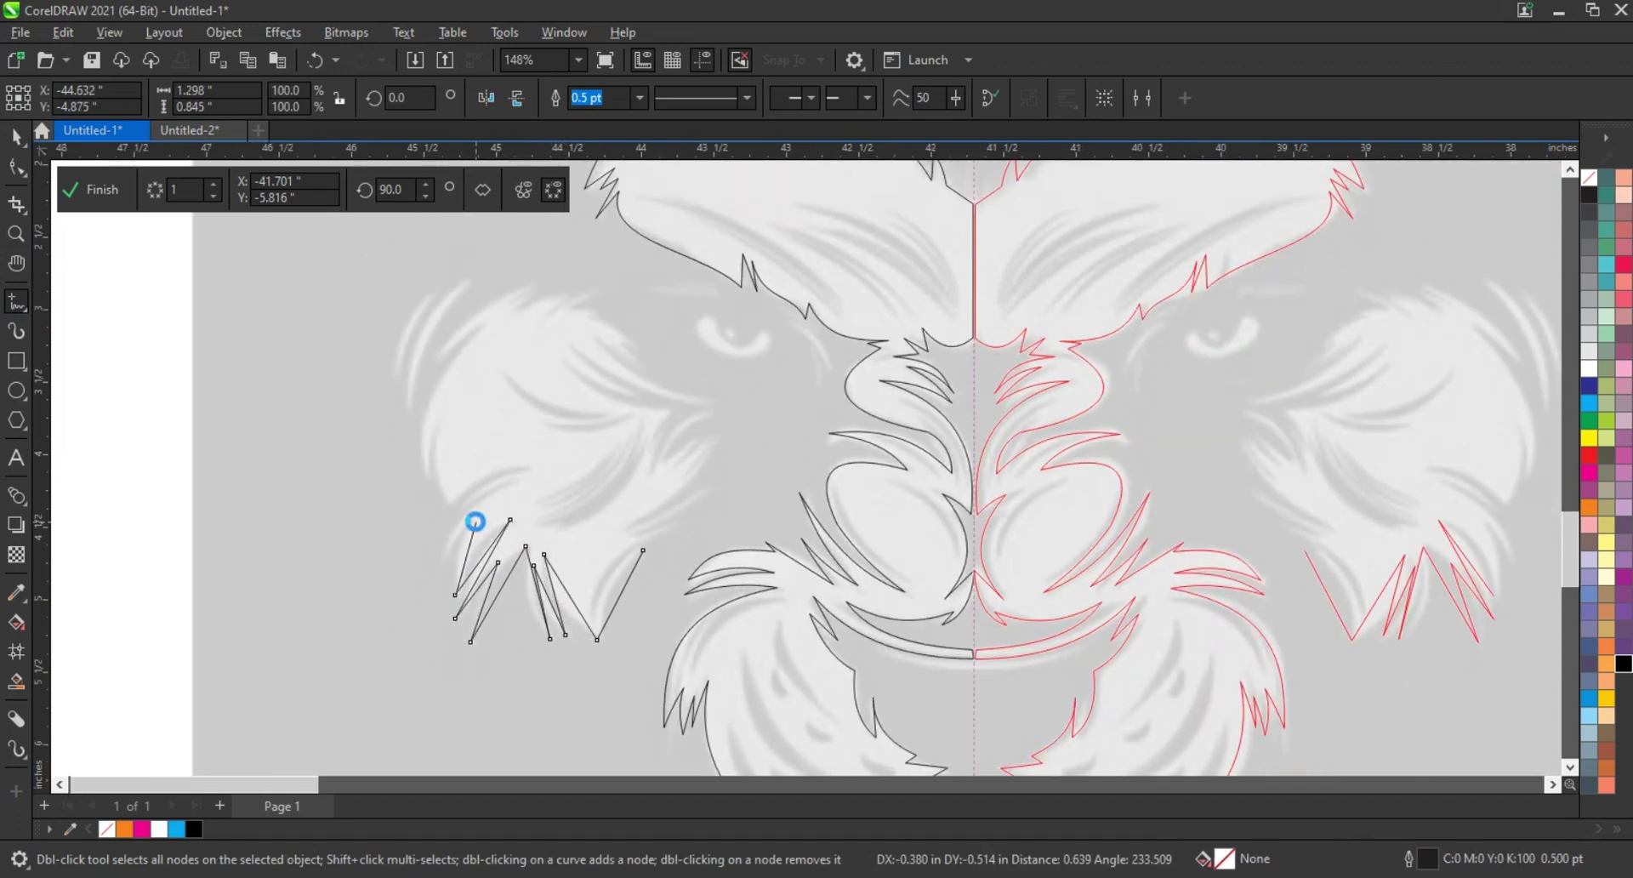
double_click(444, 554)
Add spikes up the cheek mane and across the top of the cheek
left_click(525, 474)
left_click(528, 465)
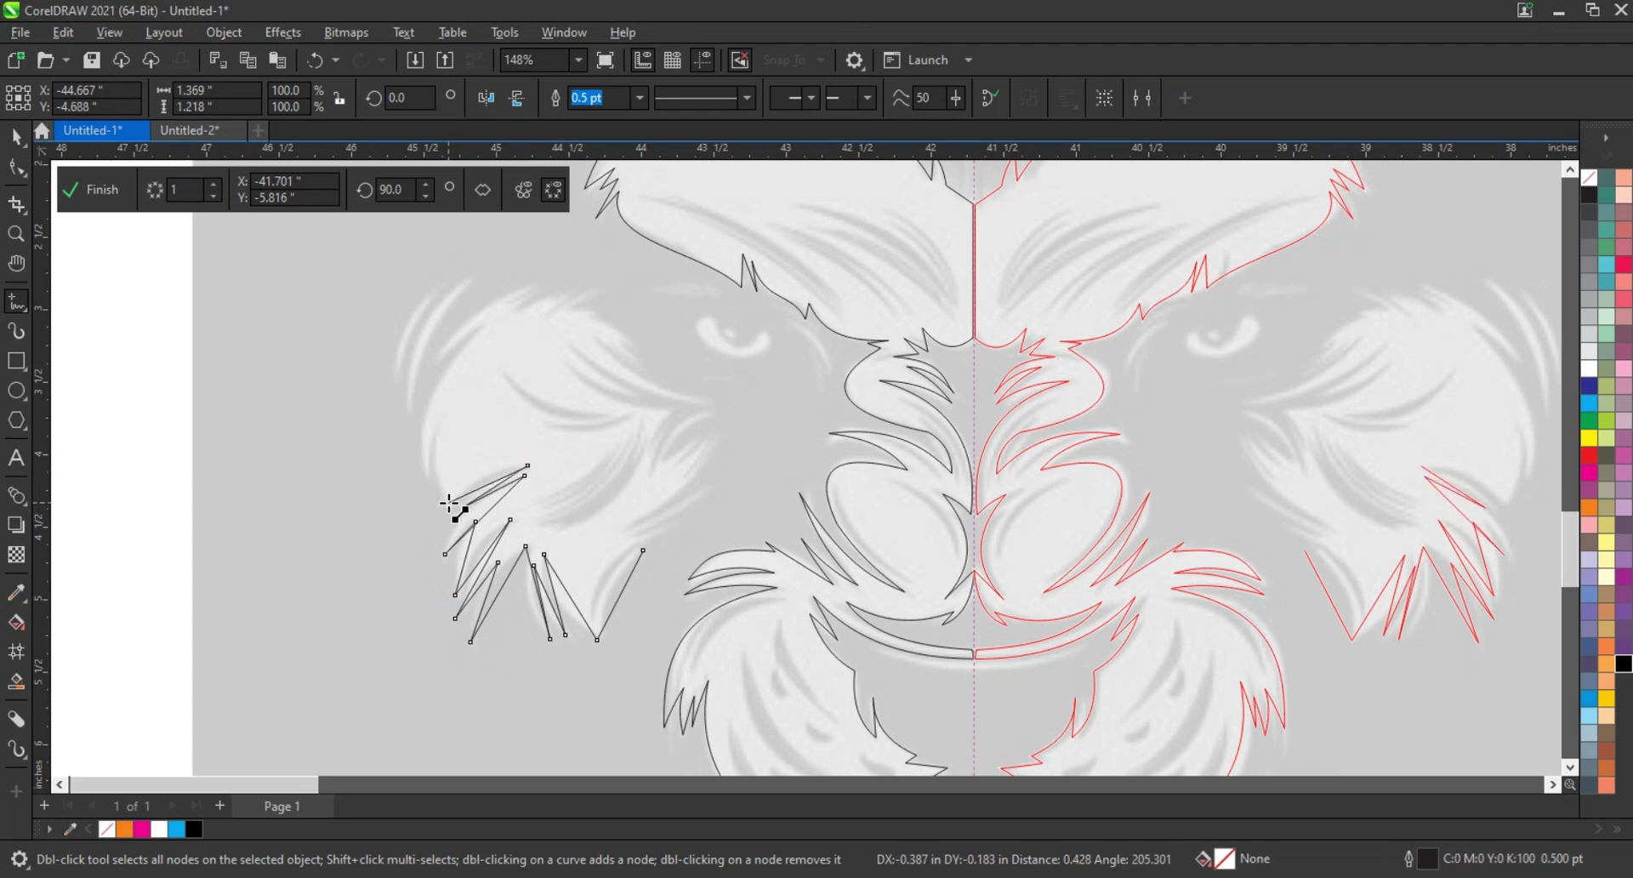
left_click(449, 502)
left_click(439, 423)
left_click(435, 355)
left_click(479, 328)
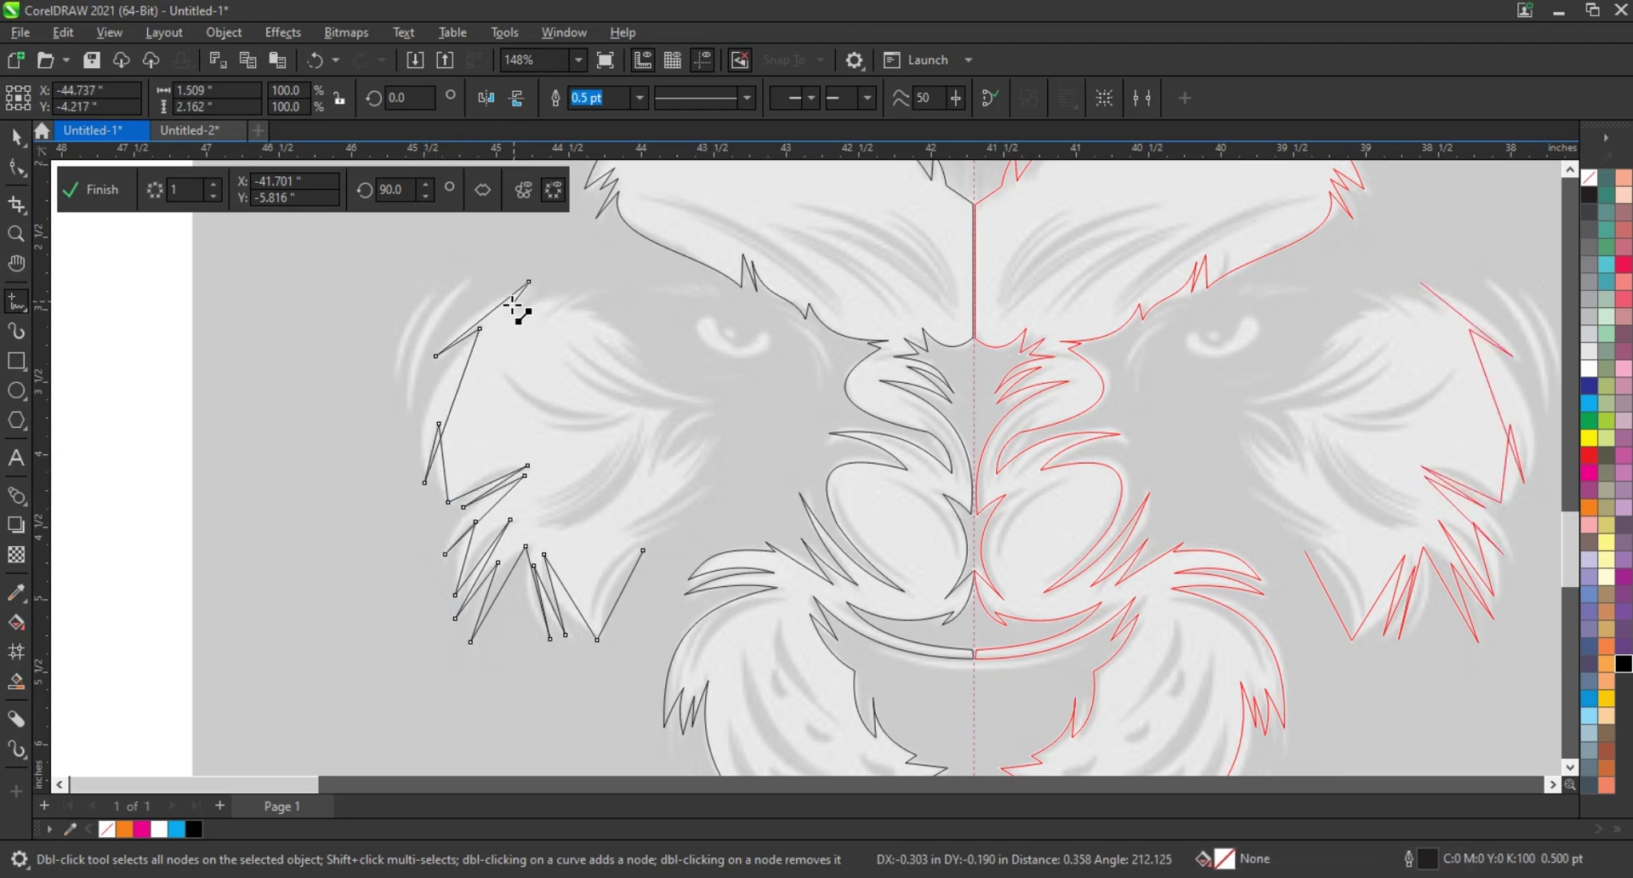
left_click(517, 313)
left_click(548, 286)
left_click(547, 313)
left_click(593, 284)
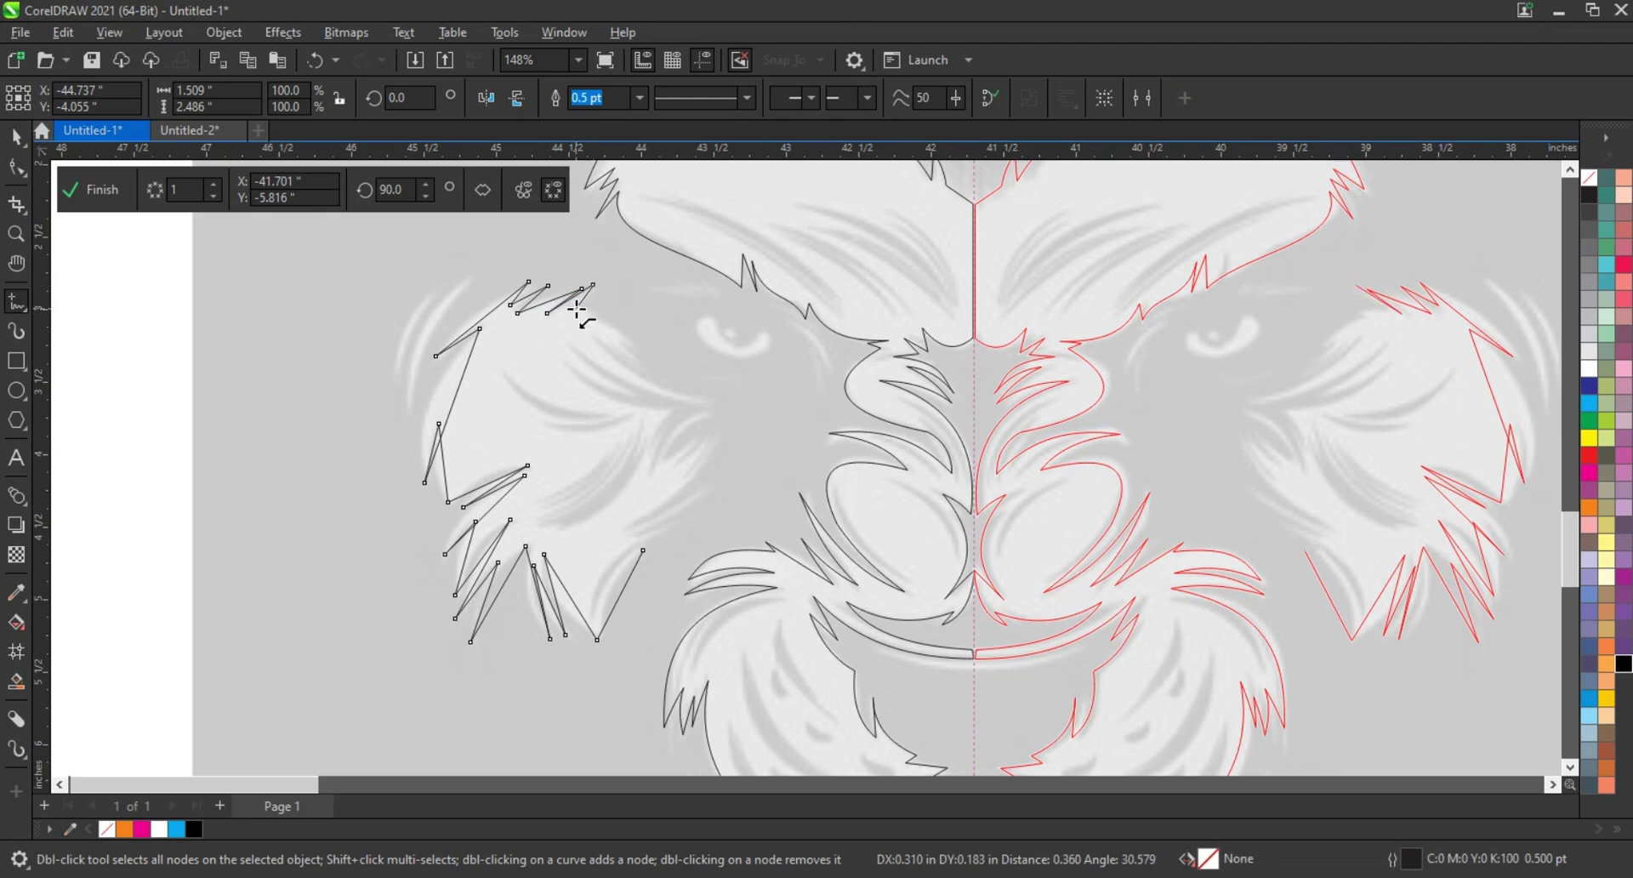
left_click(577, 308)
left_click(650, 358)
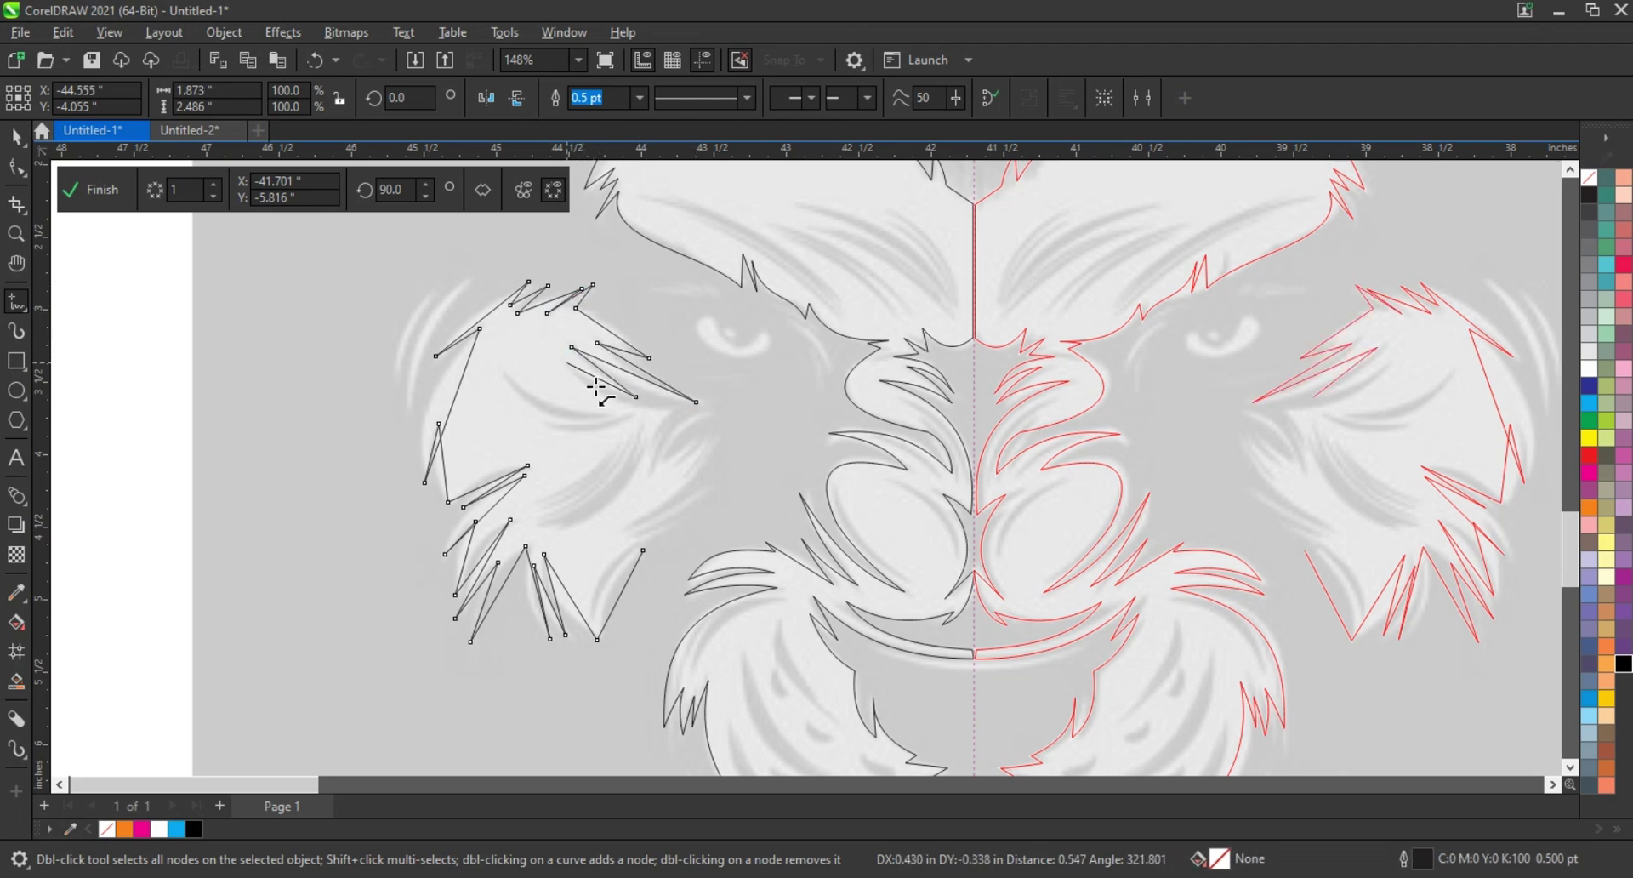
Add spikes down the inner cheek mane and finish the 46-node cheek outline
left_click(642, 481)
left_click(717, 427)
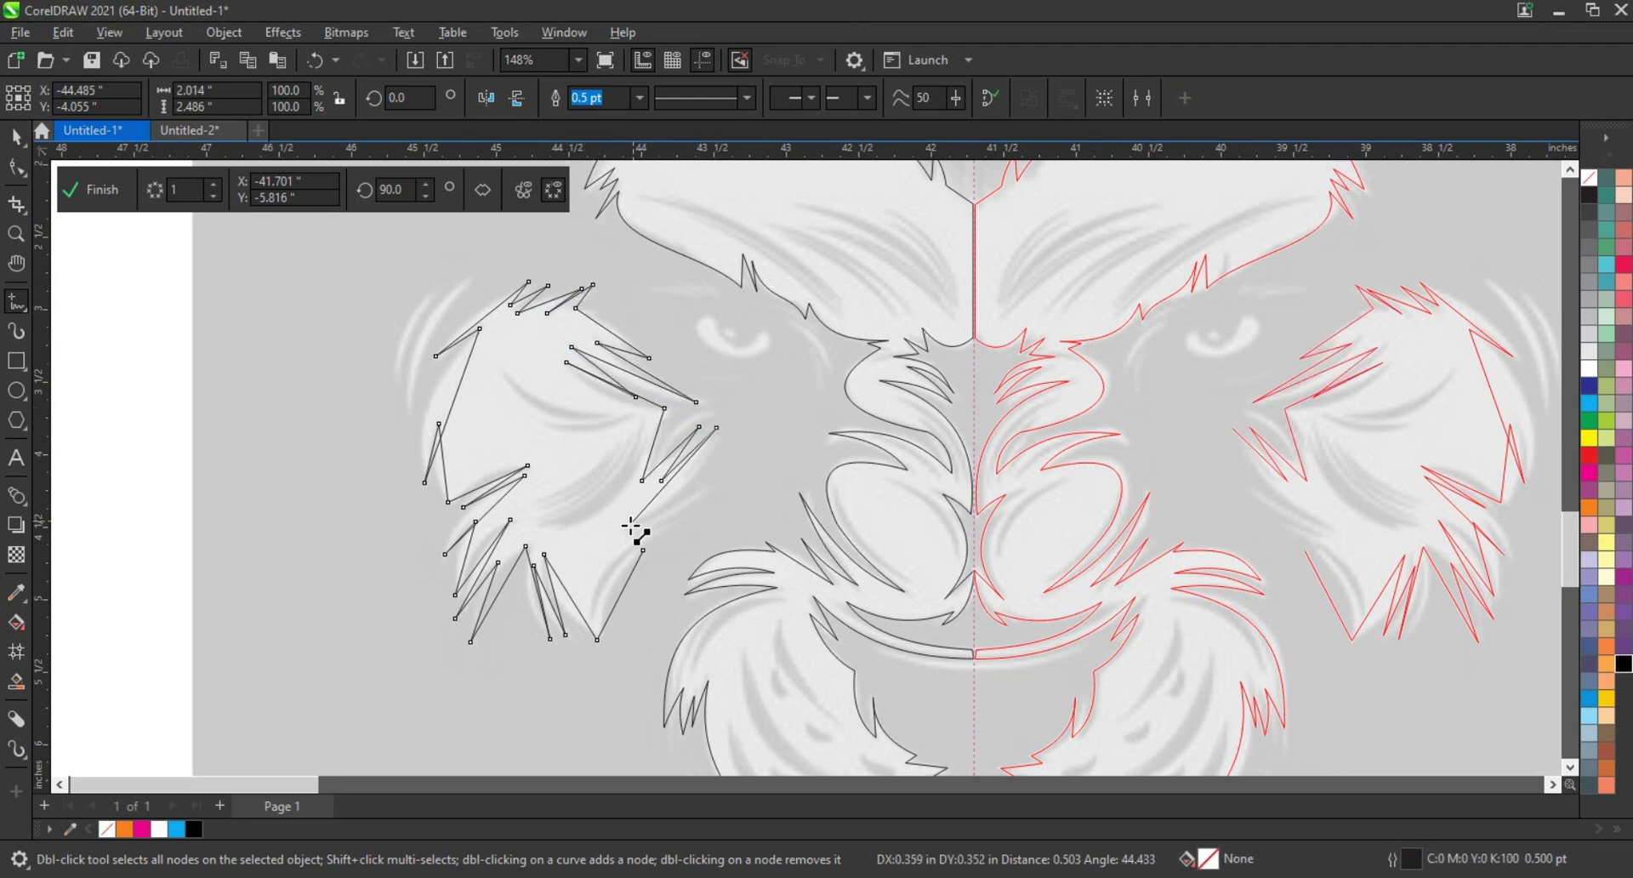
left_click(713, 478)
left_click(631, 525)
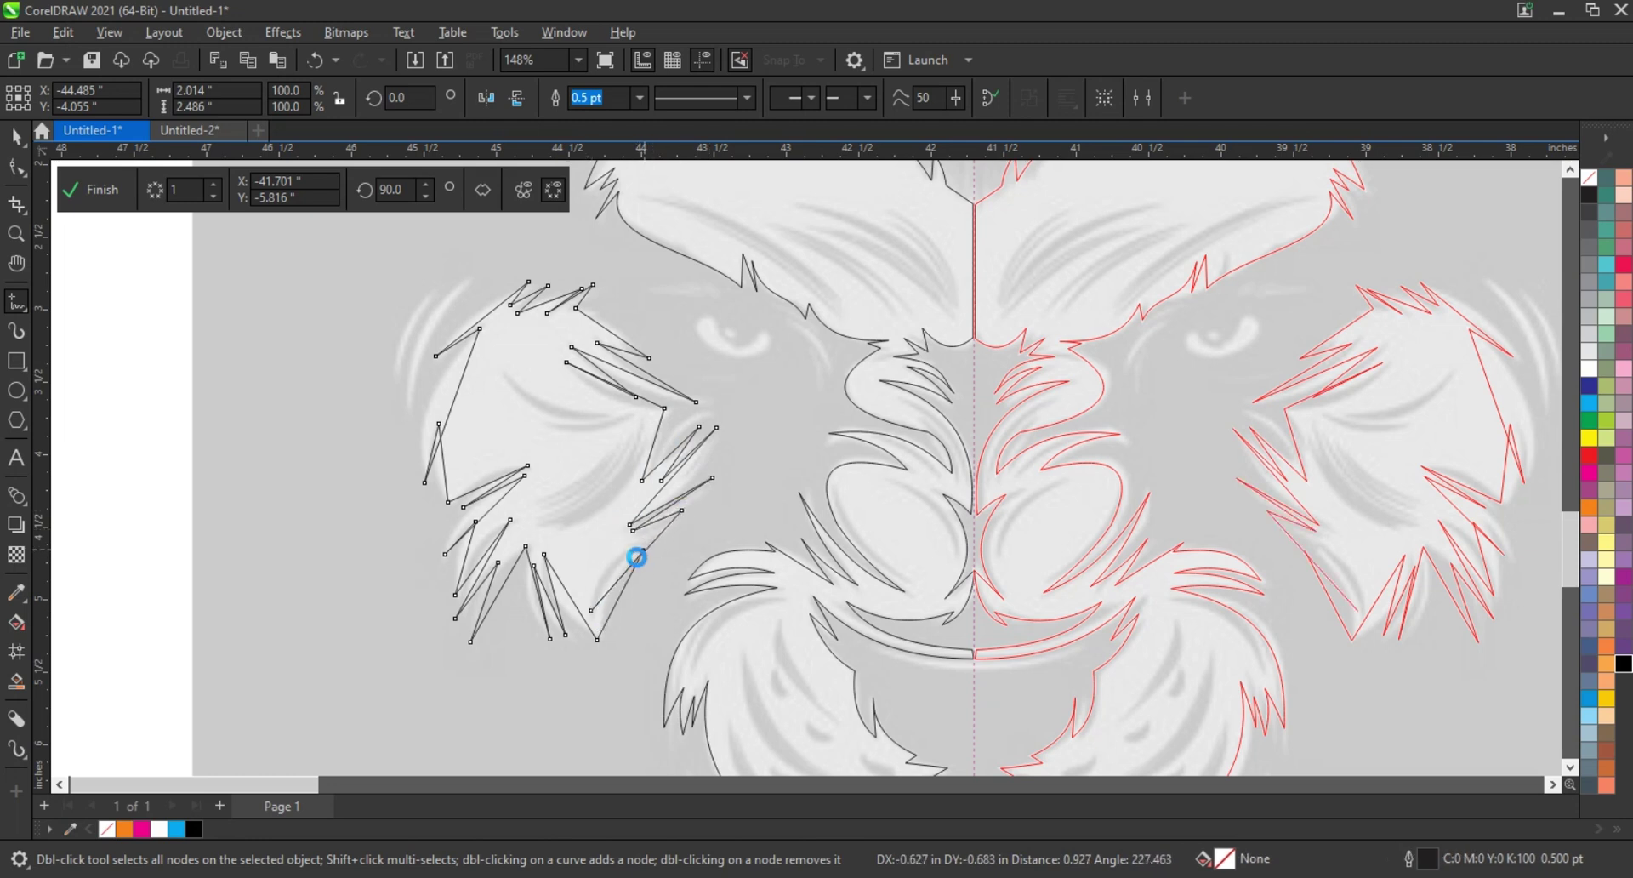
double_click(637, 558)
key("F10")
Select every cheek outline node and bow an upper mane segment into a curve
left_click_drag(390, 274, 749, 700)
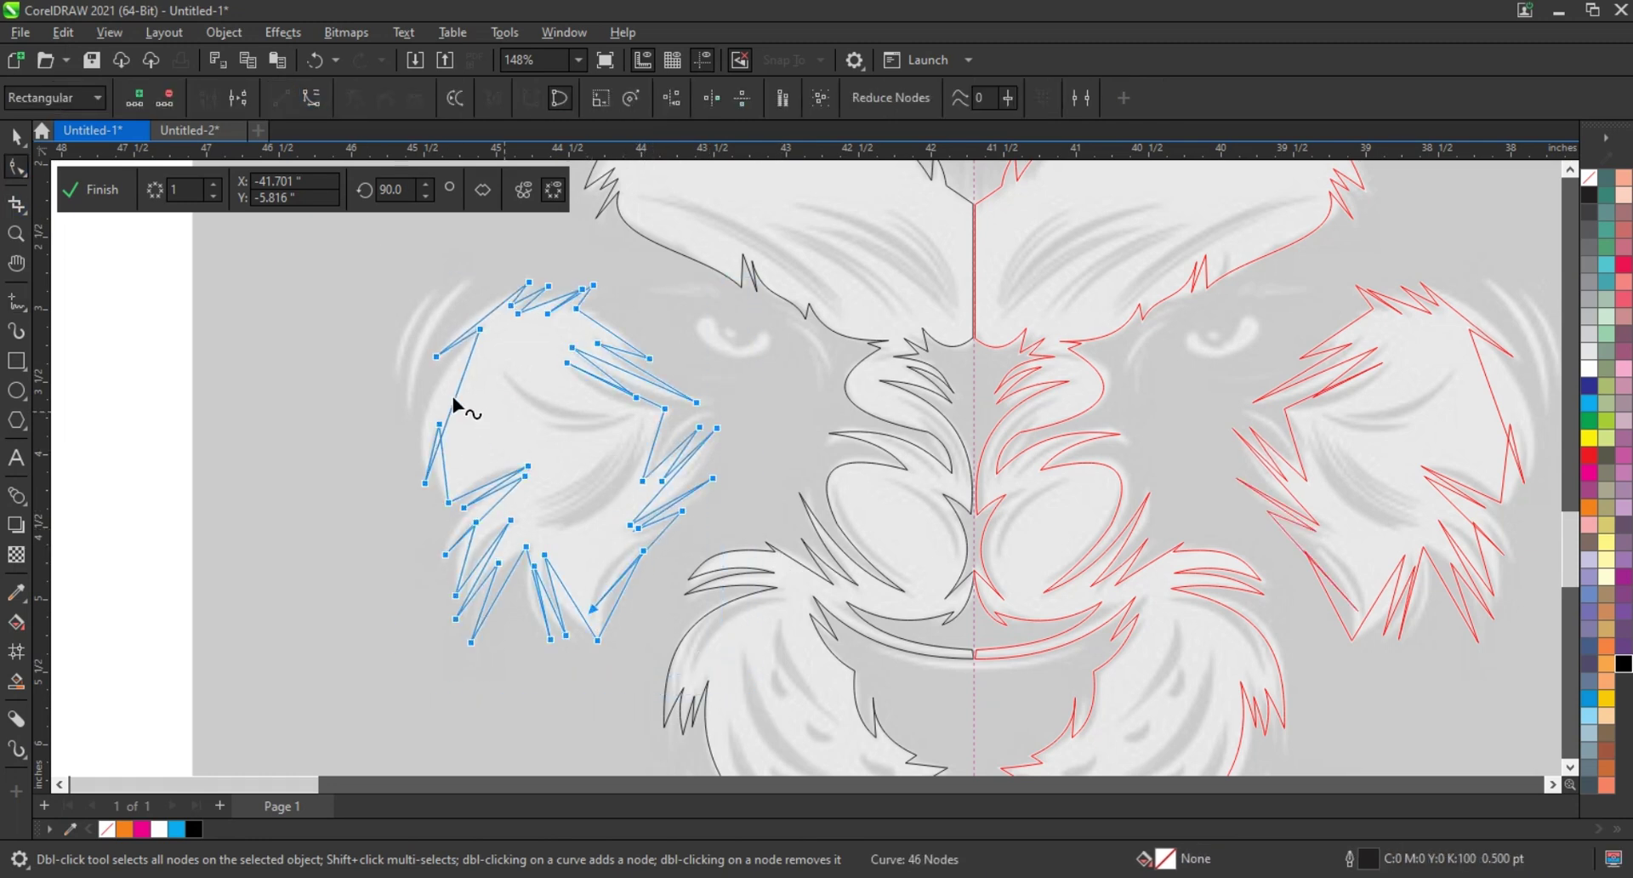
left_click(606, 325)
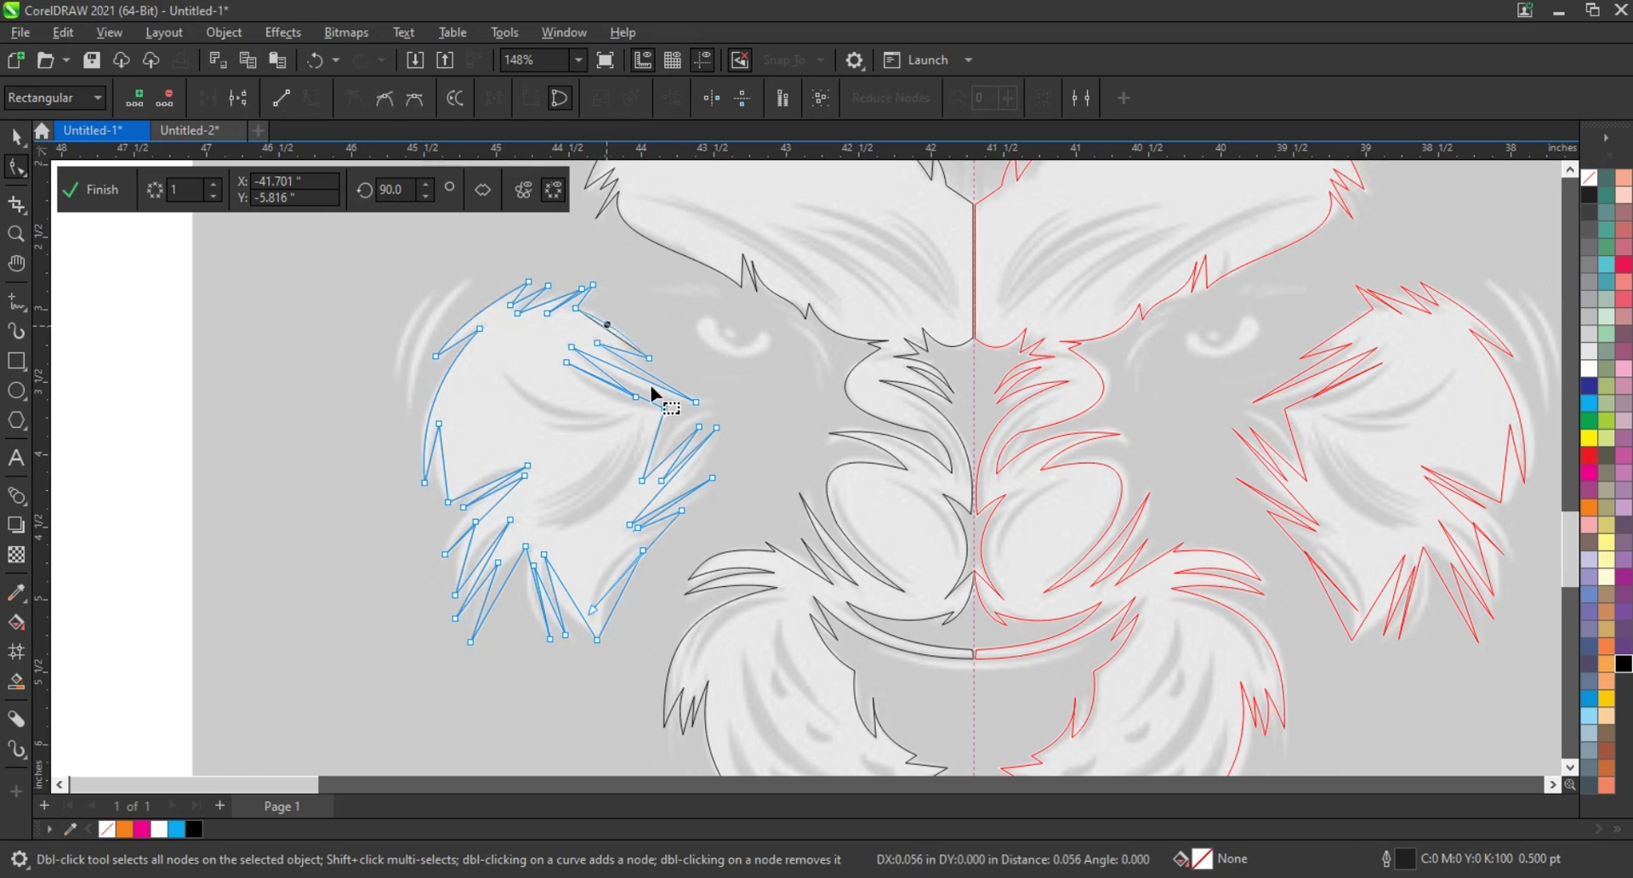
left_click_drag(630, 405, 603, 376)
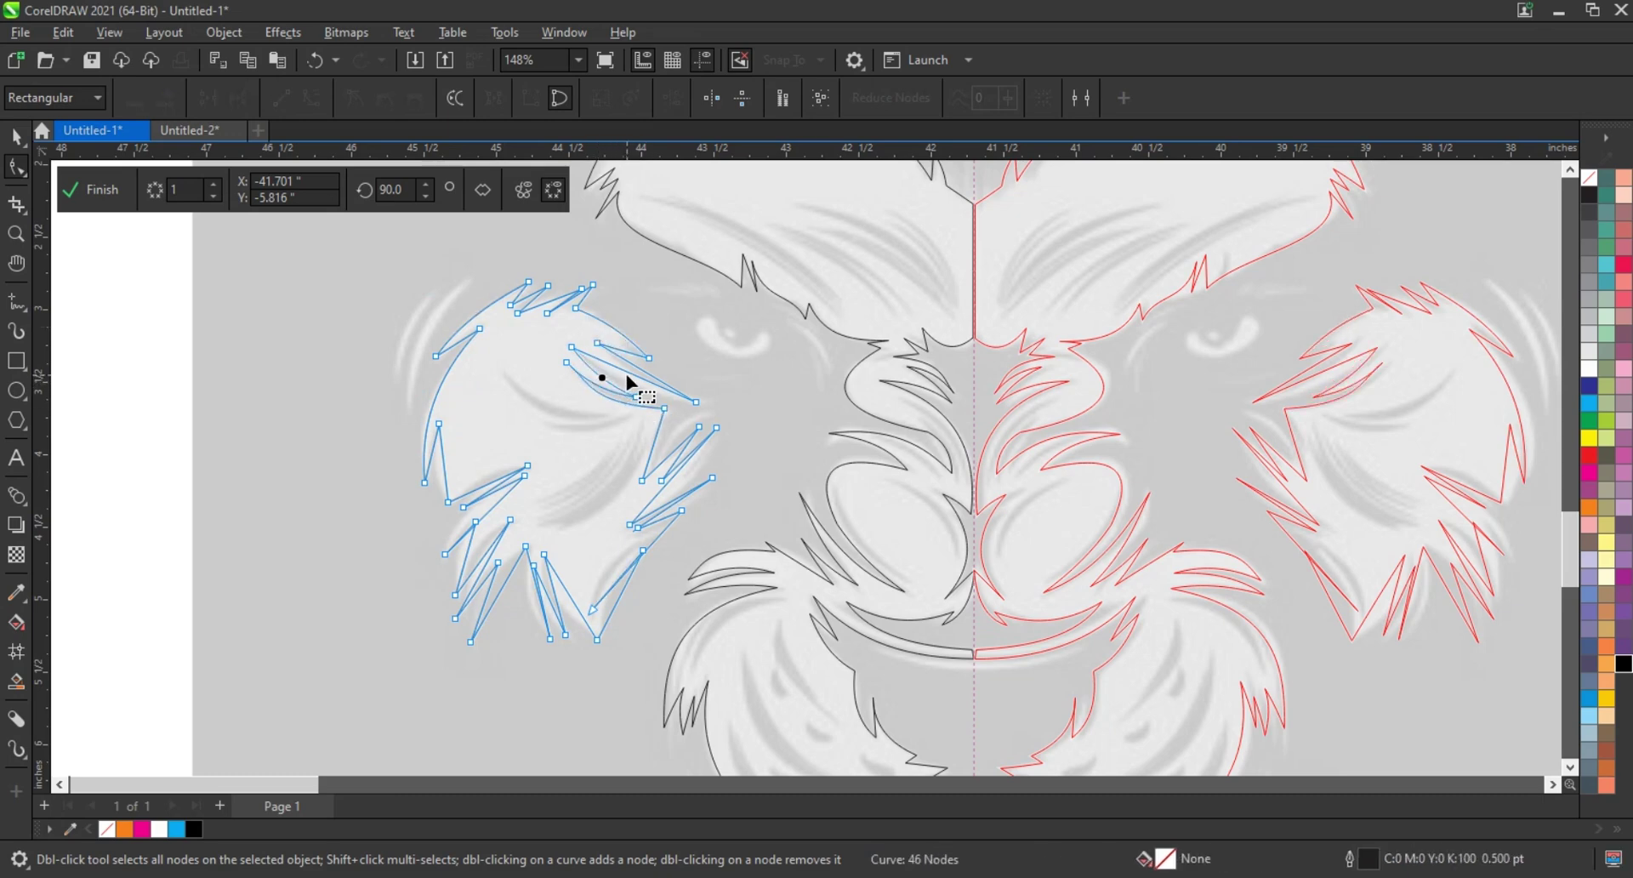
key("z")
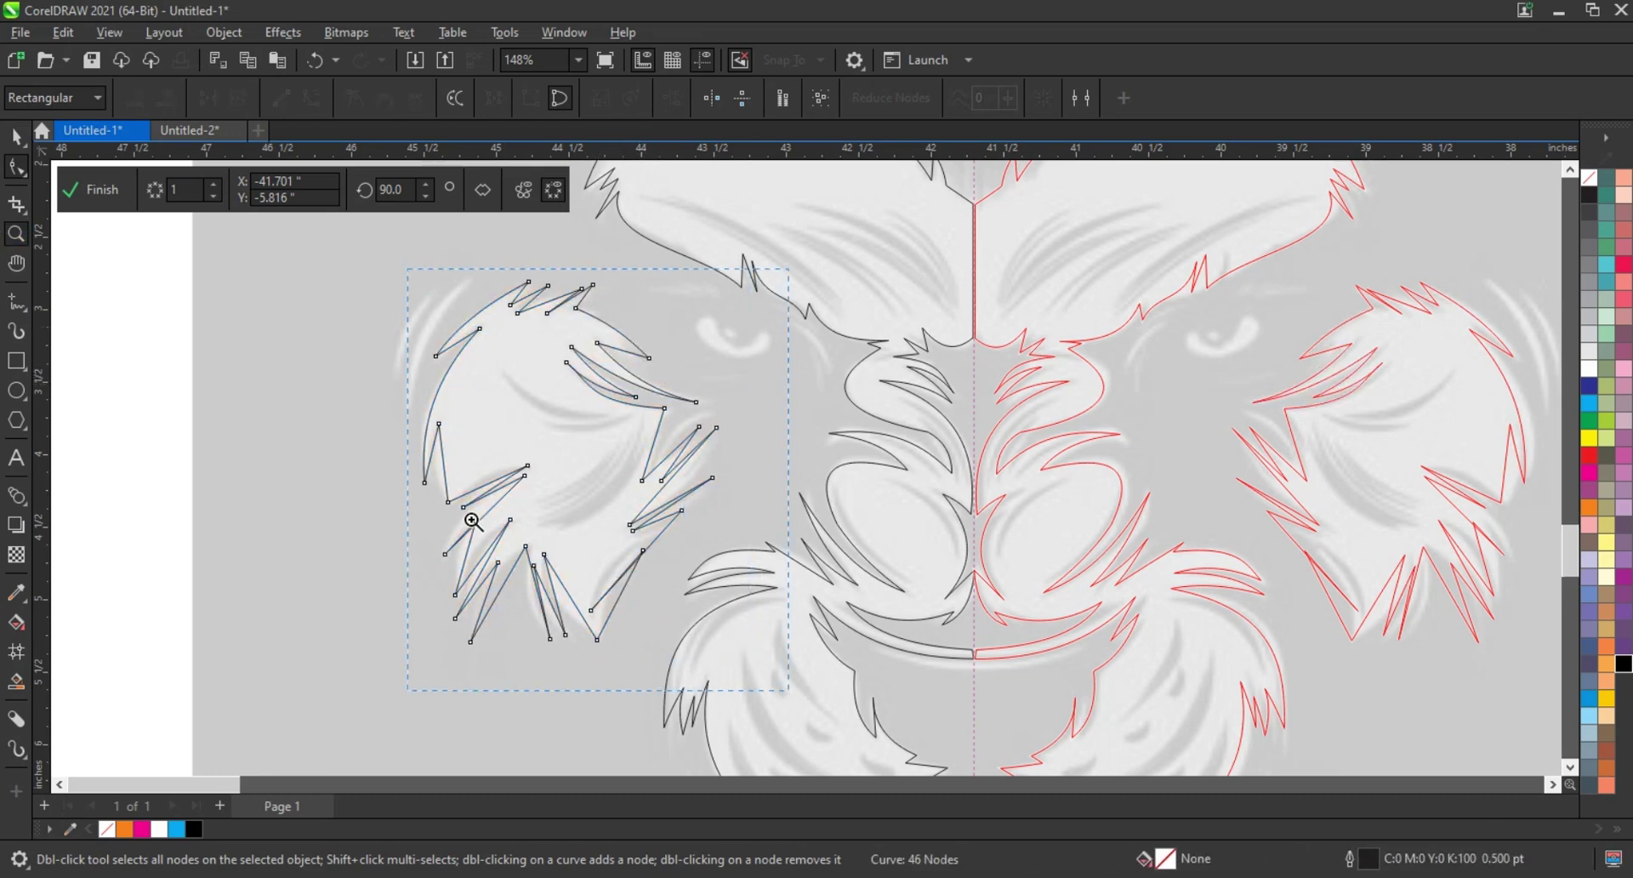
left_click(473, 521)
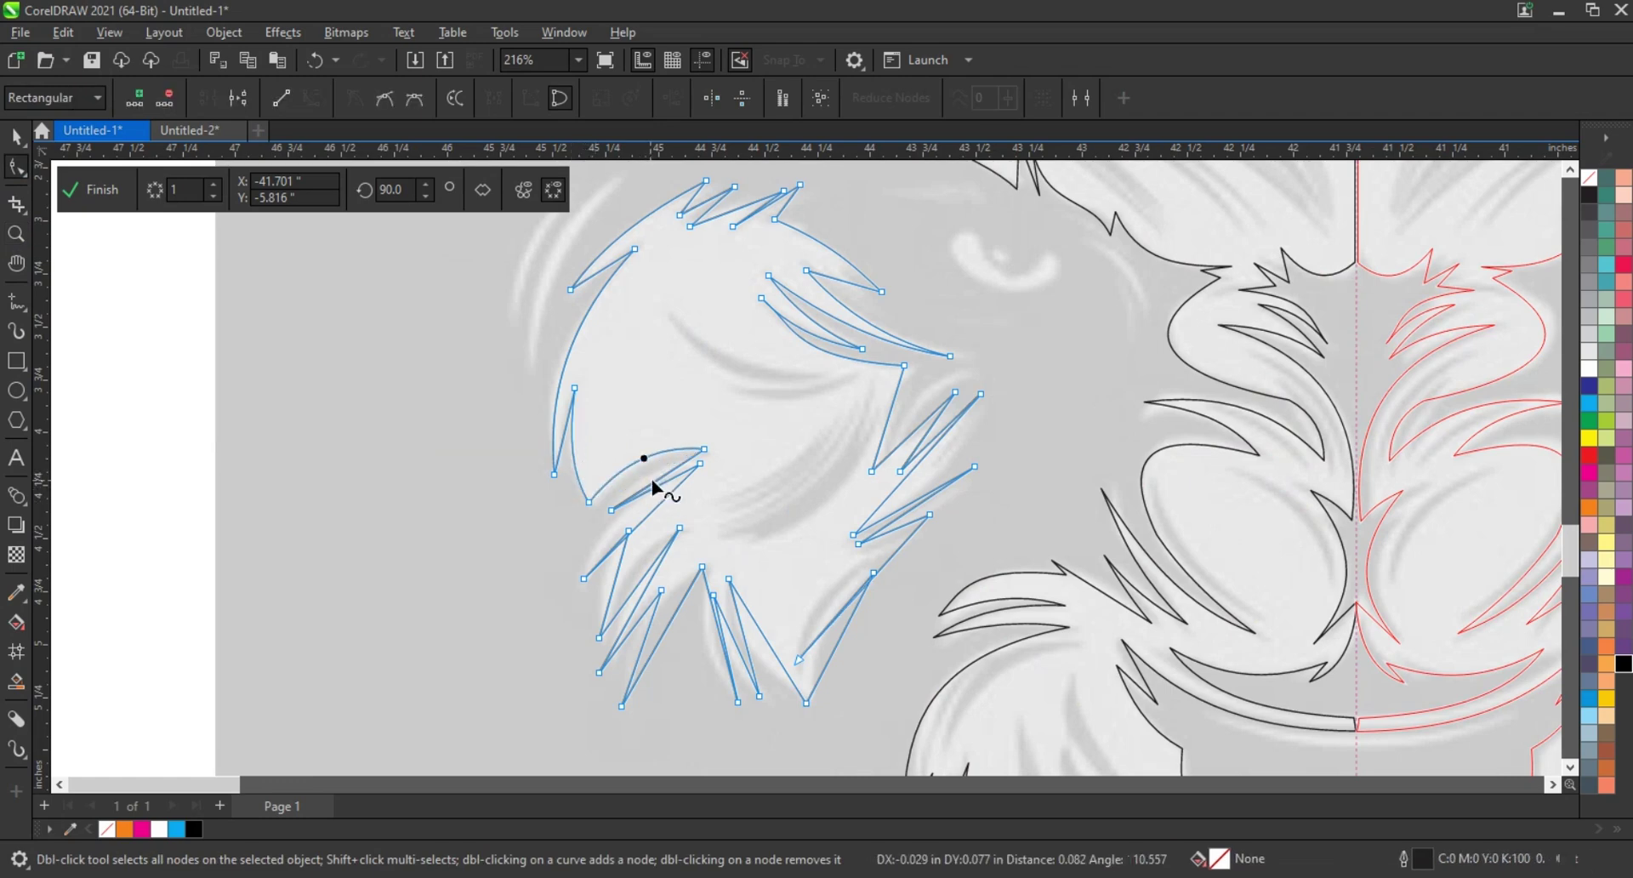
Bend the spike beside the eye and the lower and inner mane spikes into curves
left_click_drag(653, 487, 642, 476)
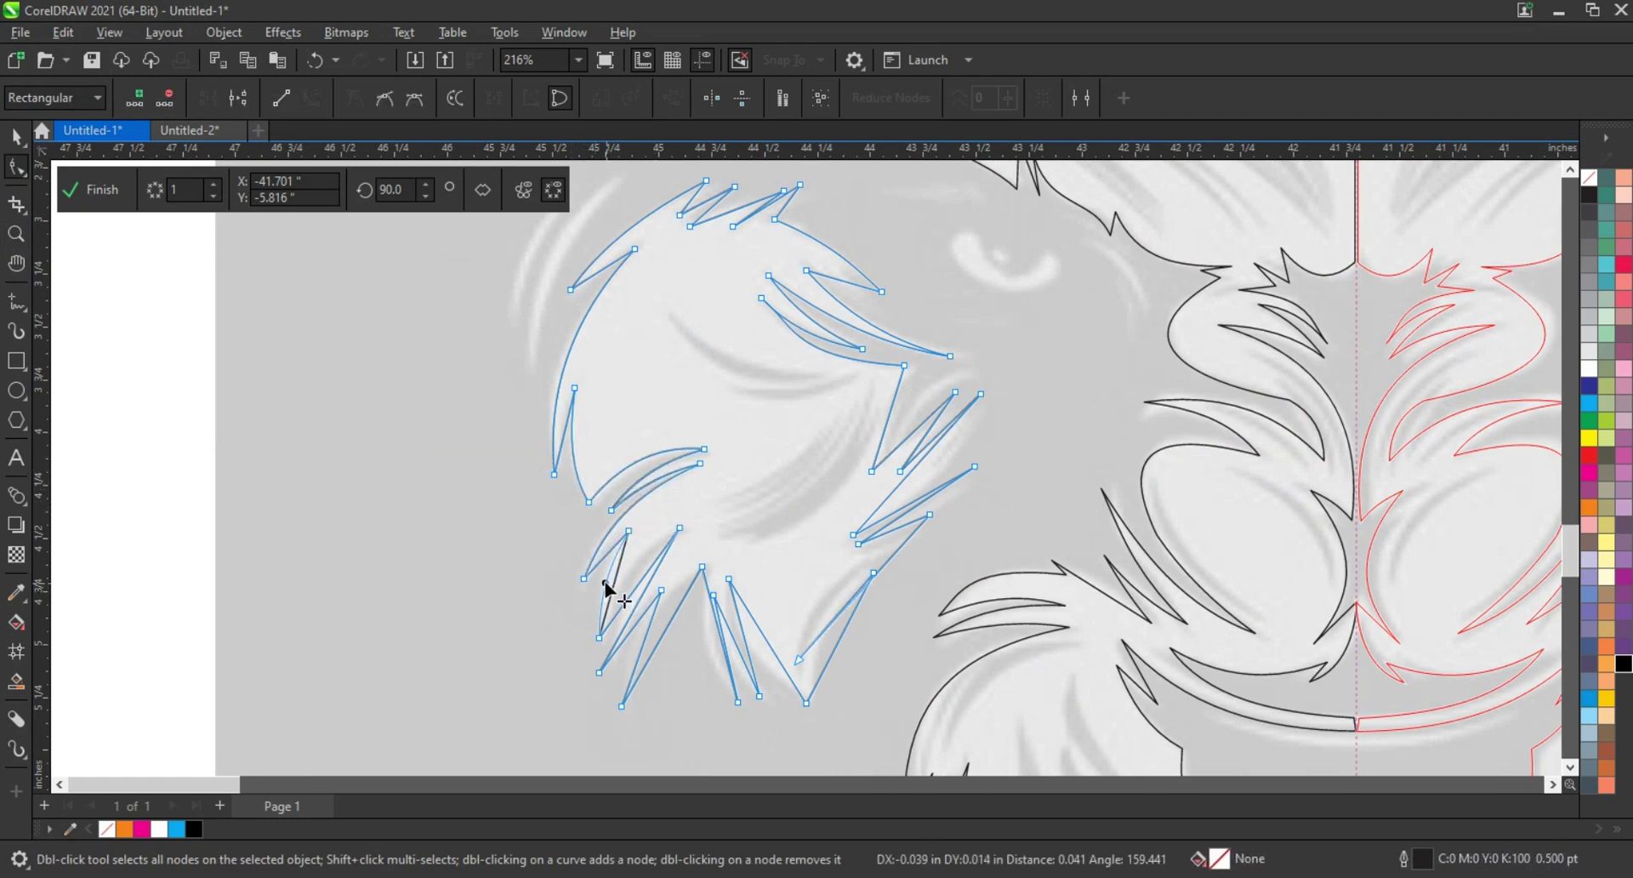
left_click_drag(621, 572, 642, 584)
left_click(644, 626)
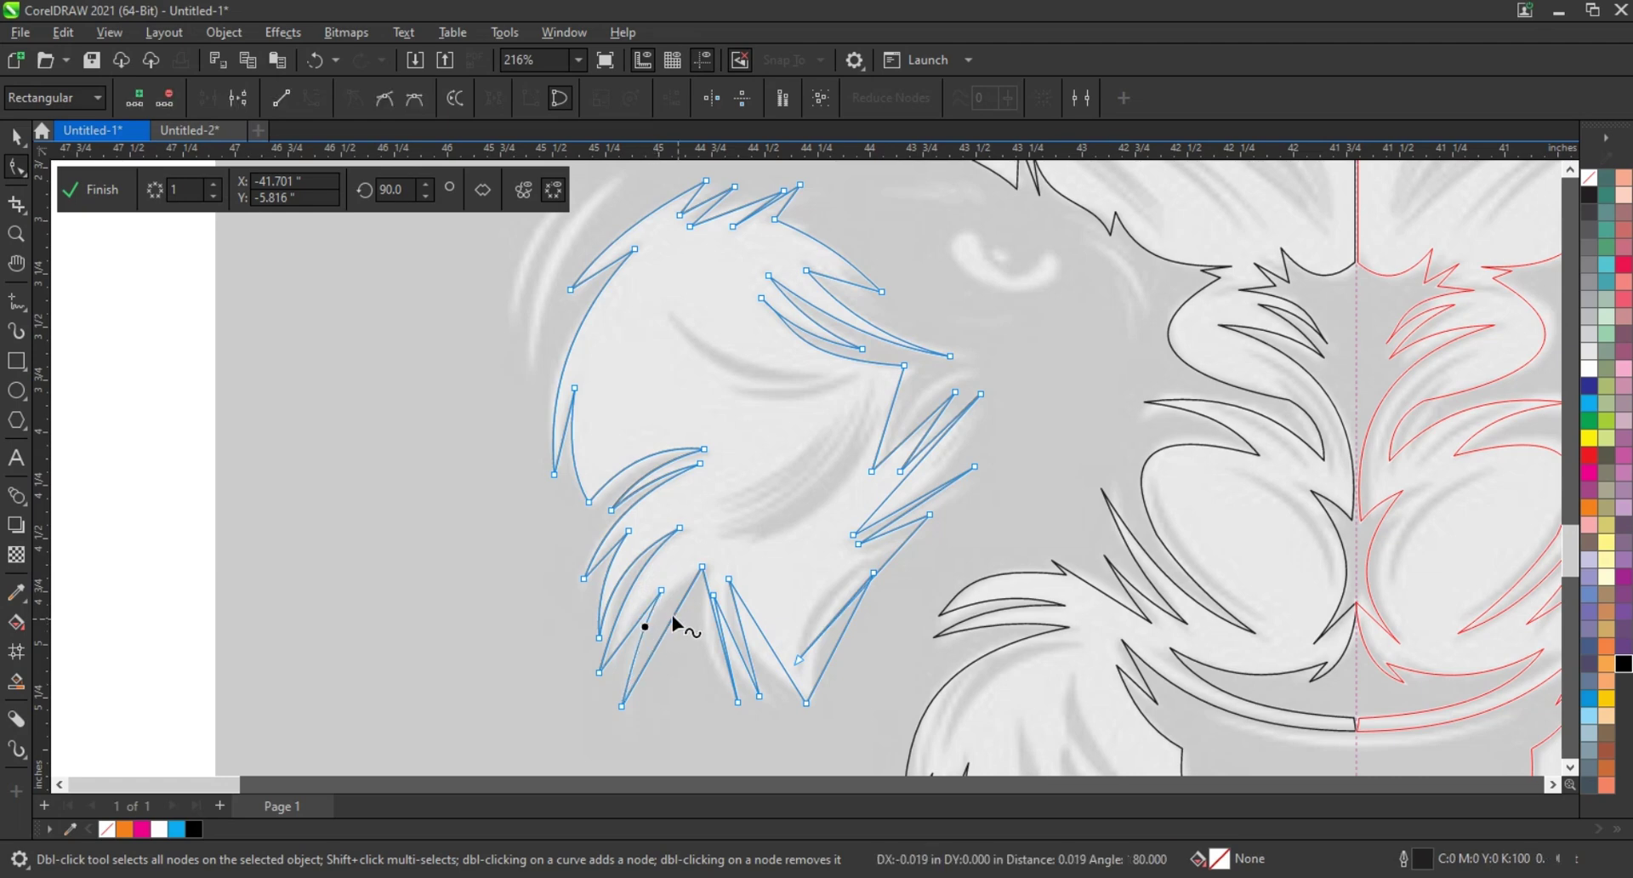
left_click_drag(720, 647, 743, 640)
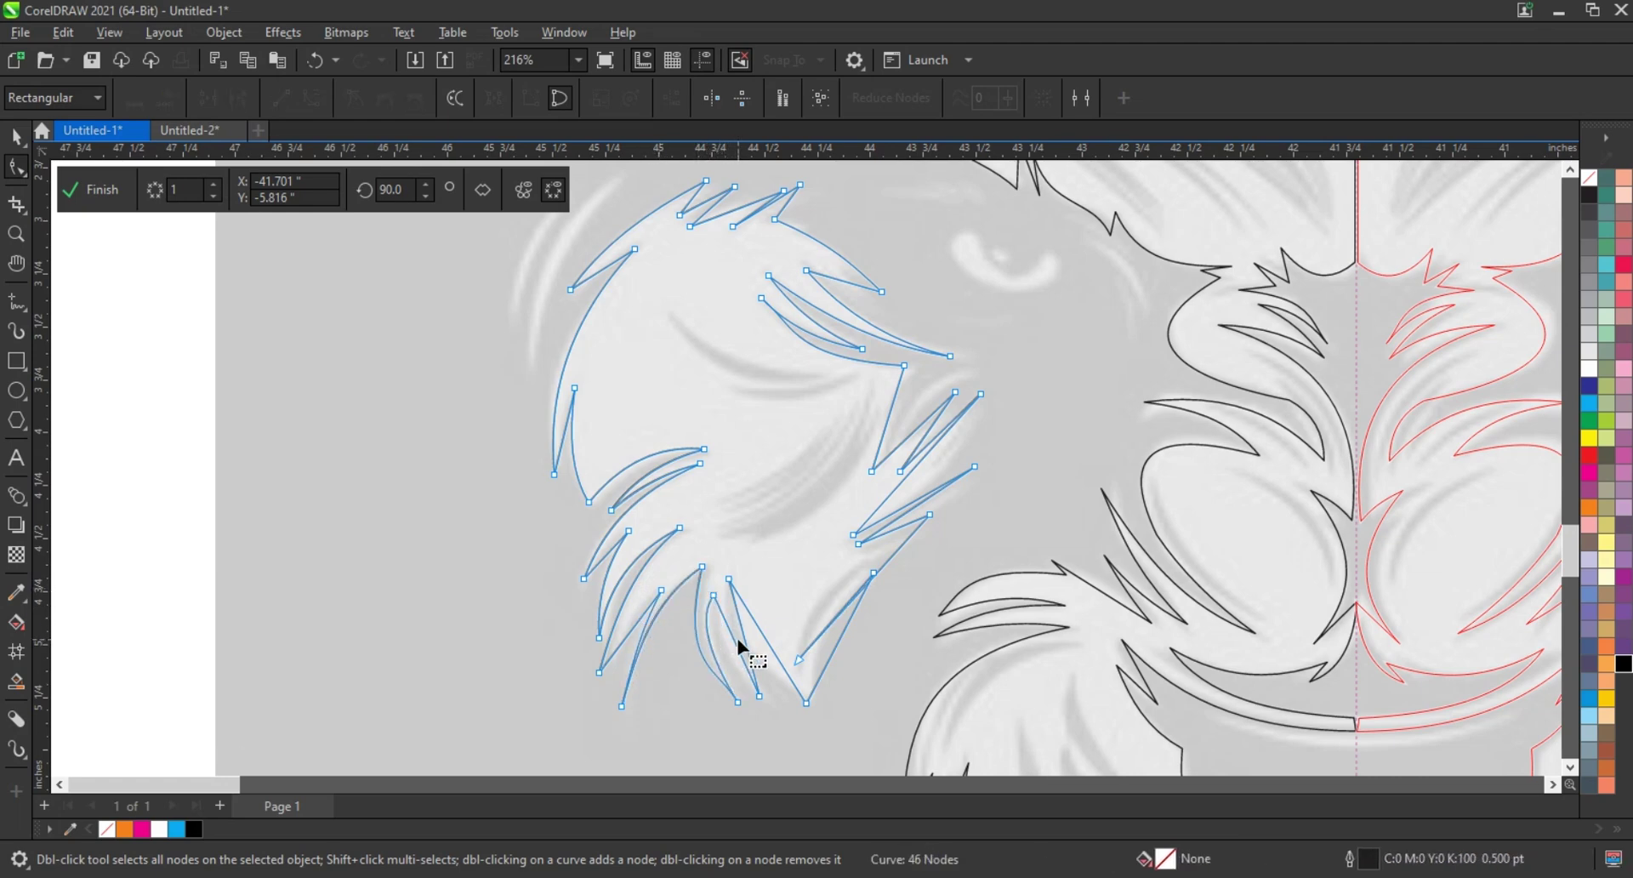
left_click_drag(851, 601, 836, 603)
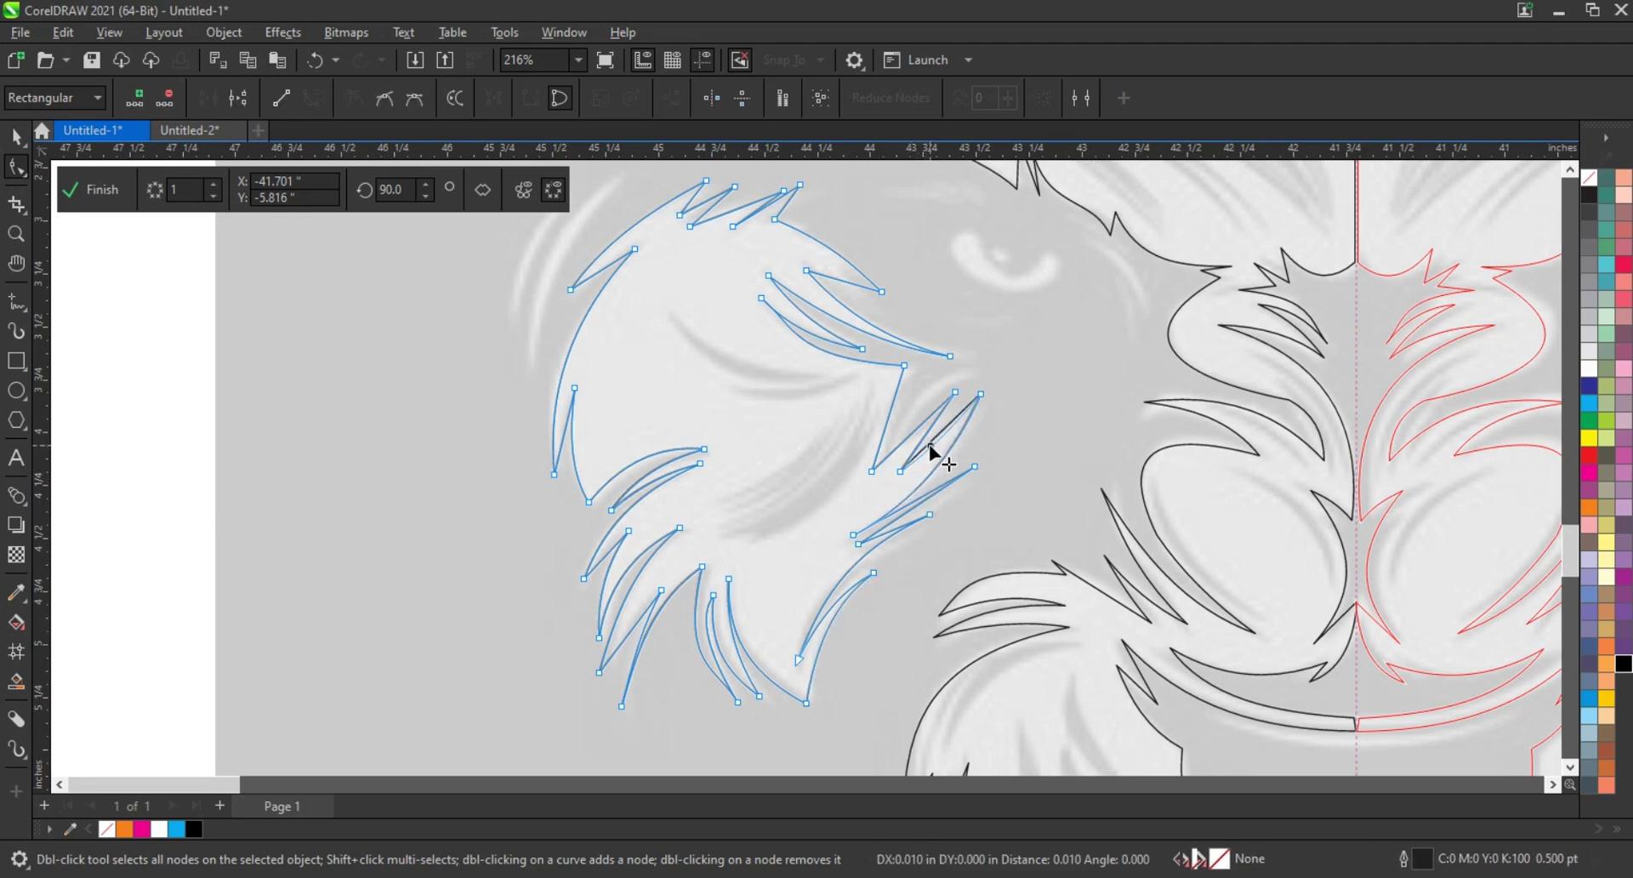
left_click(927, 439)
left_click(907, 366)
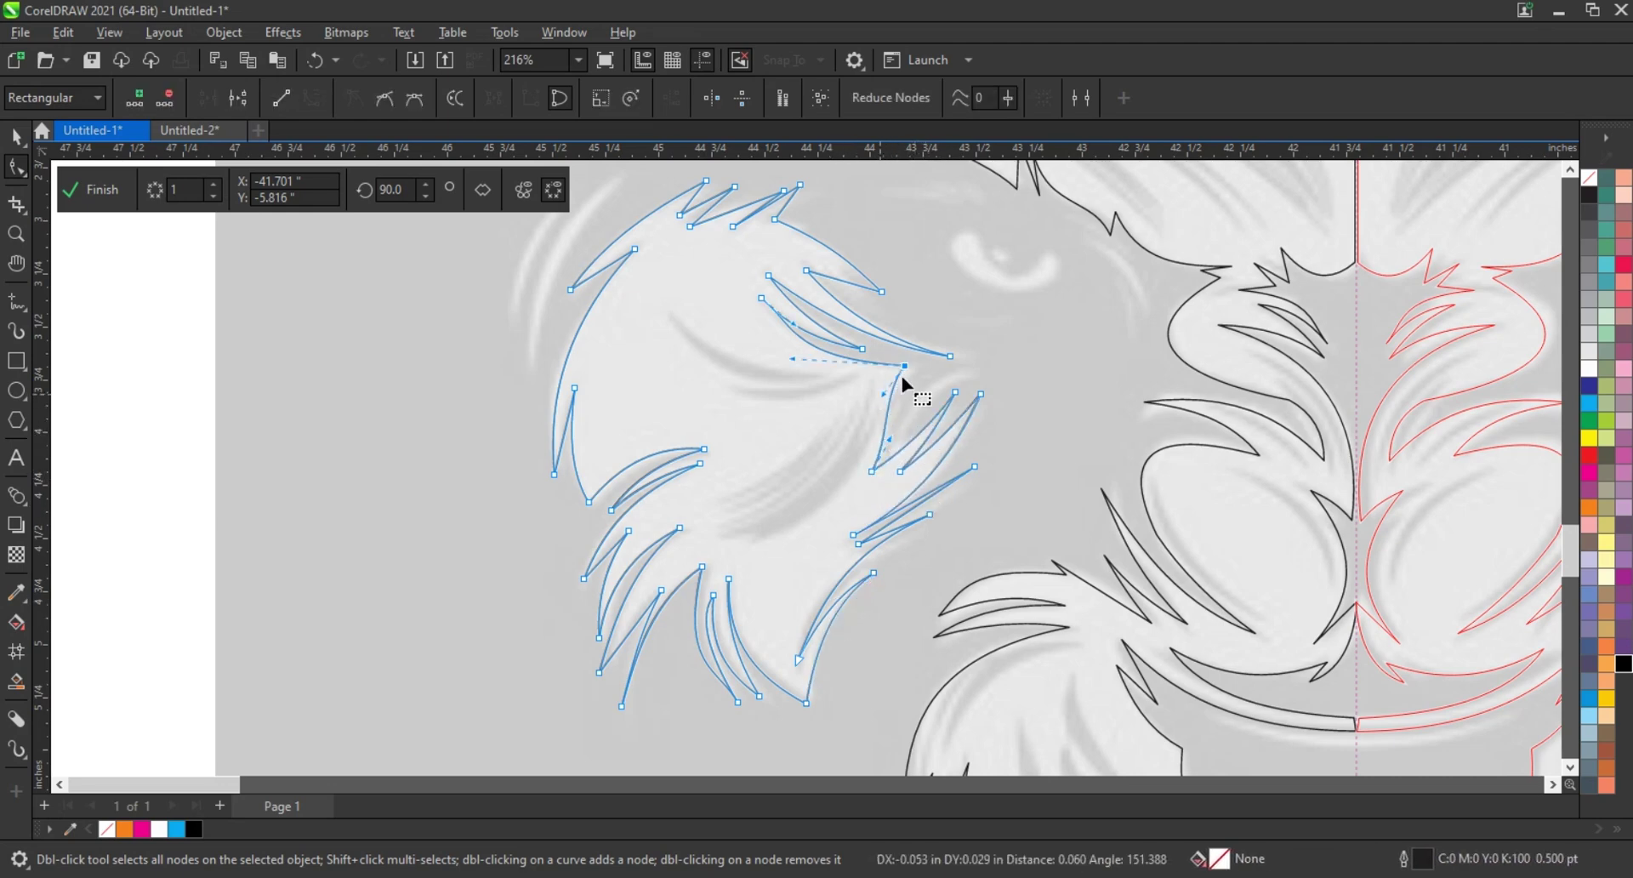
scroll(425, 472, "down", 3)
Draw two straight strand lines just left of the cheek mane
key("z")
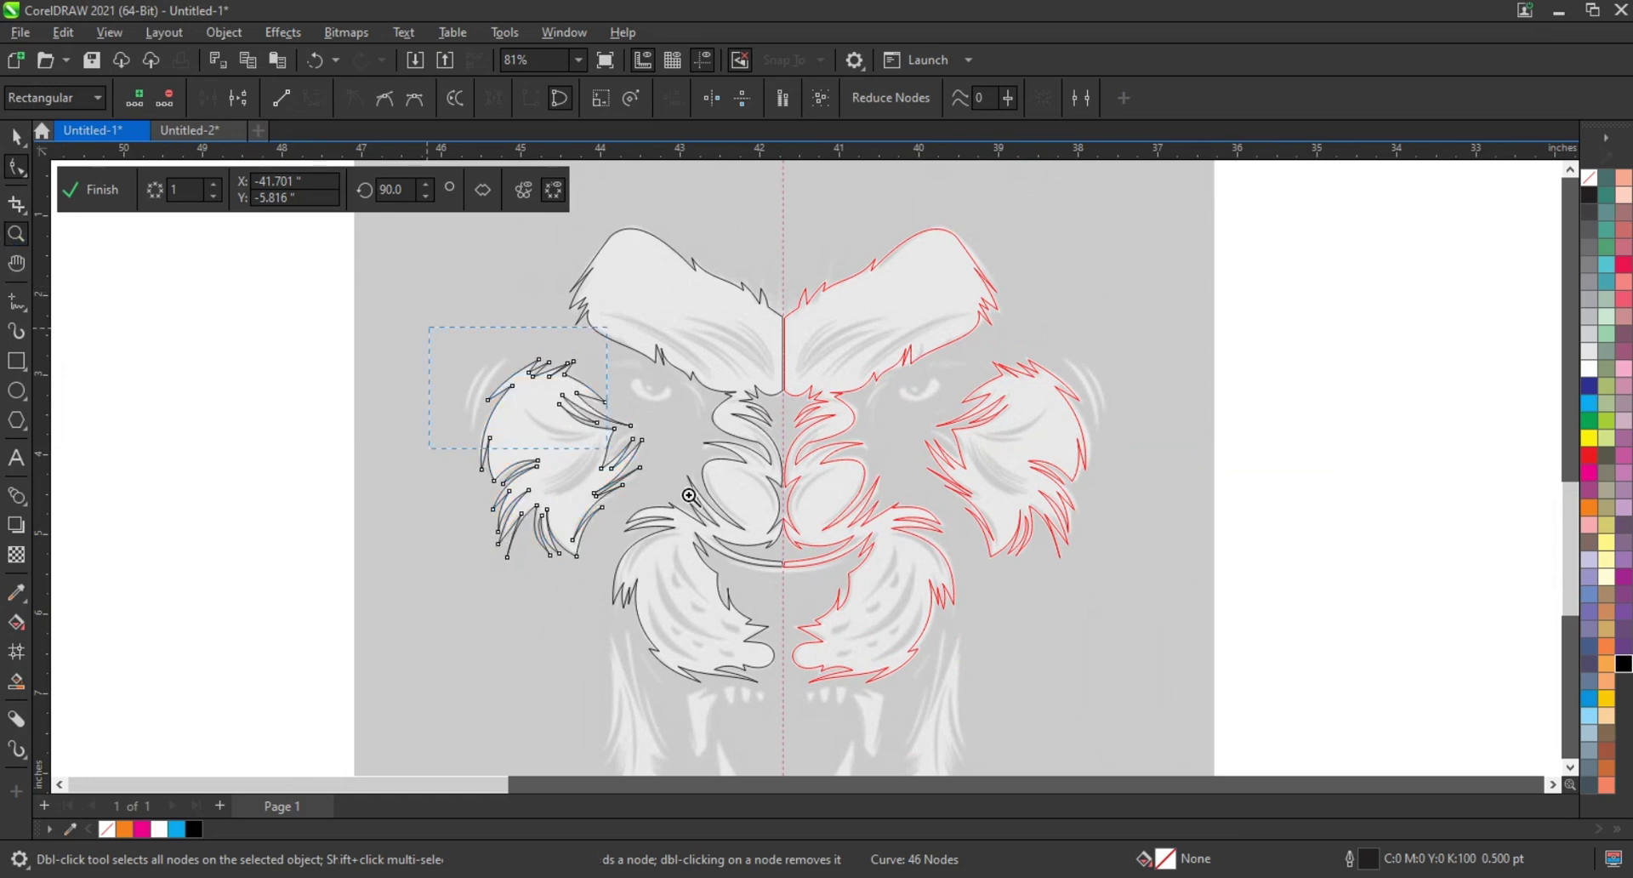
left_click(545, 343)
key("F5")
left_click(357, 477)
left_click(456, 262)
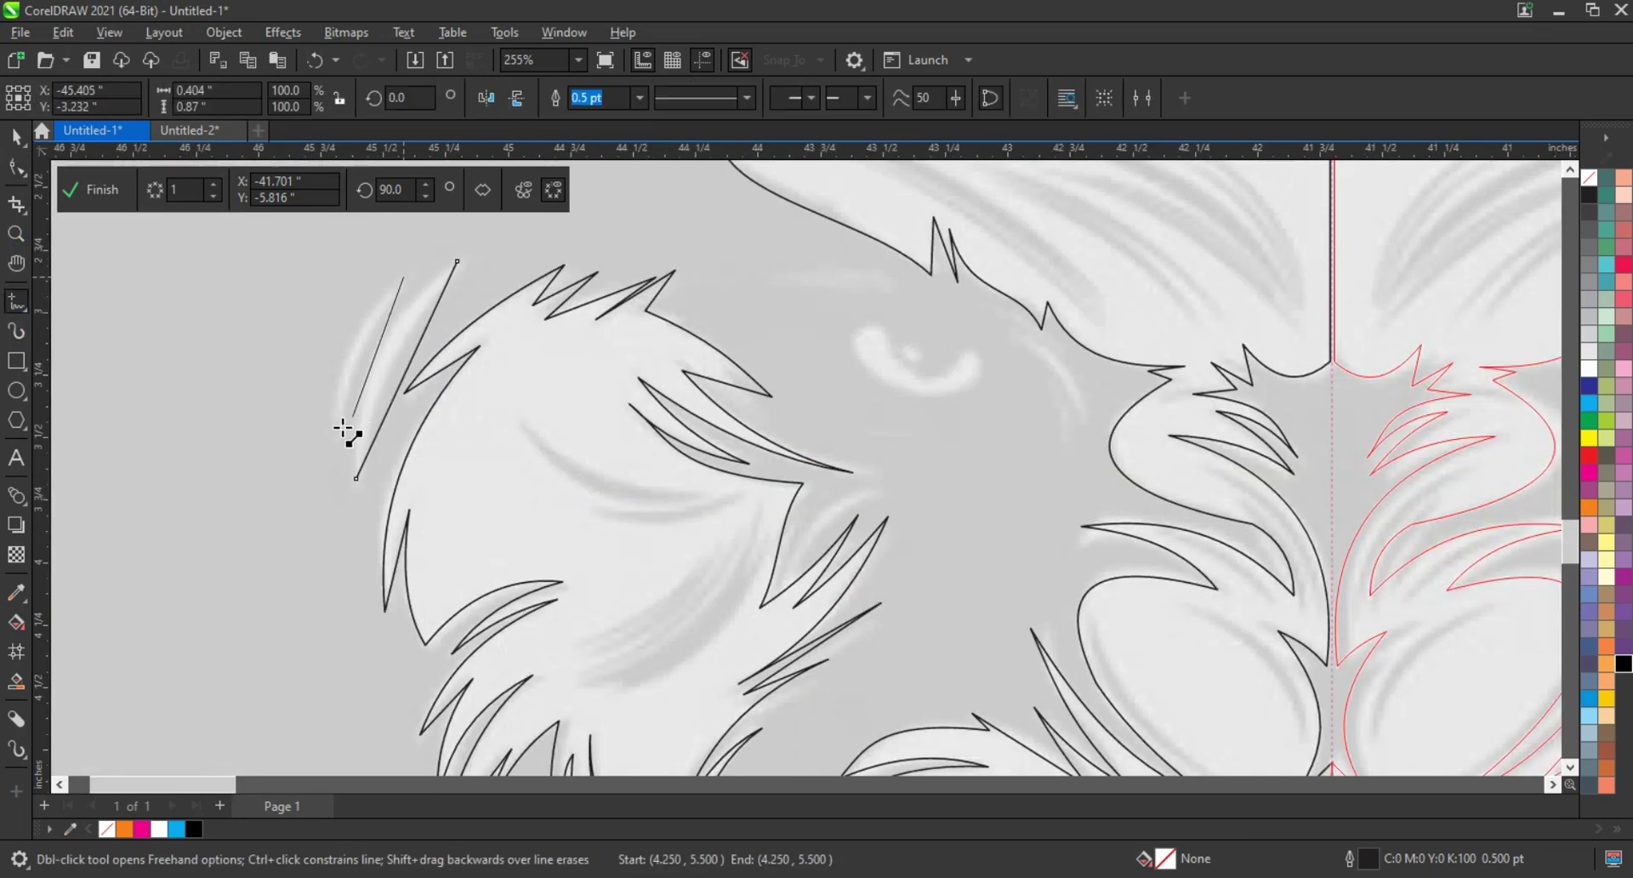
left_click(334, 439)
left_click(405, 274)
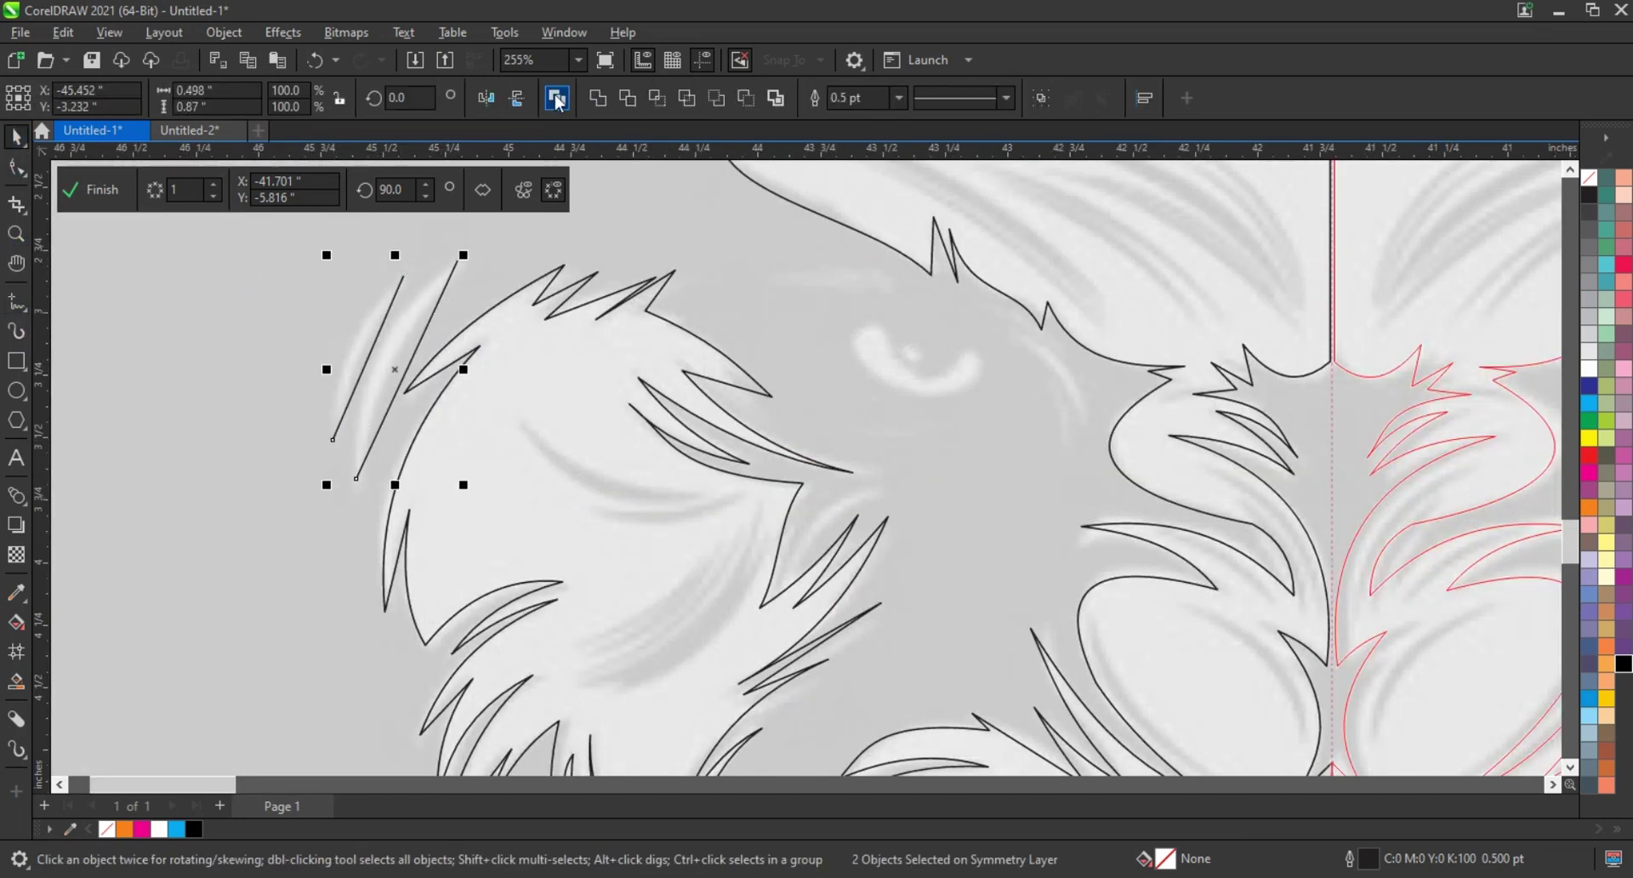
Bow the left strand line into a curve, then zoom back out to the whole face
key("F10")
left_click_drag(363, 348, 371, 357)
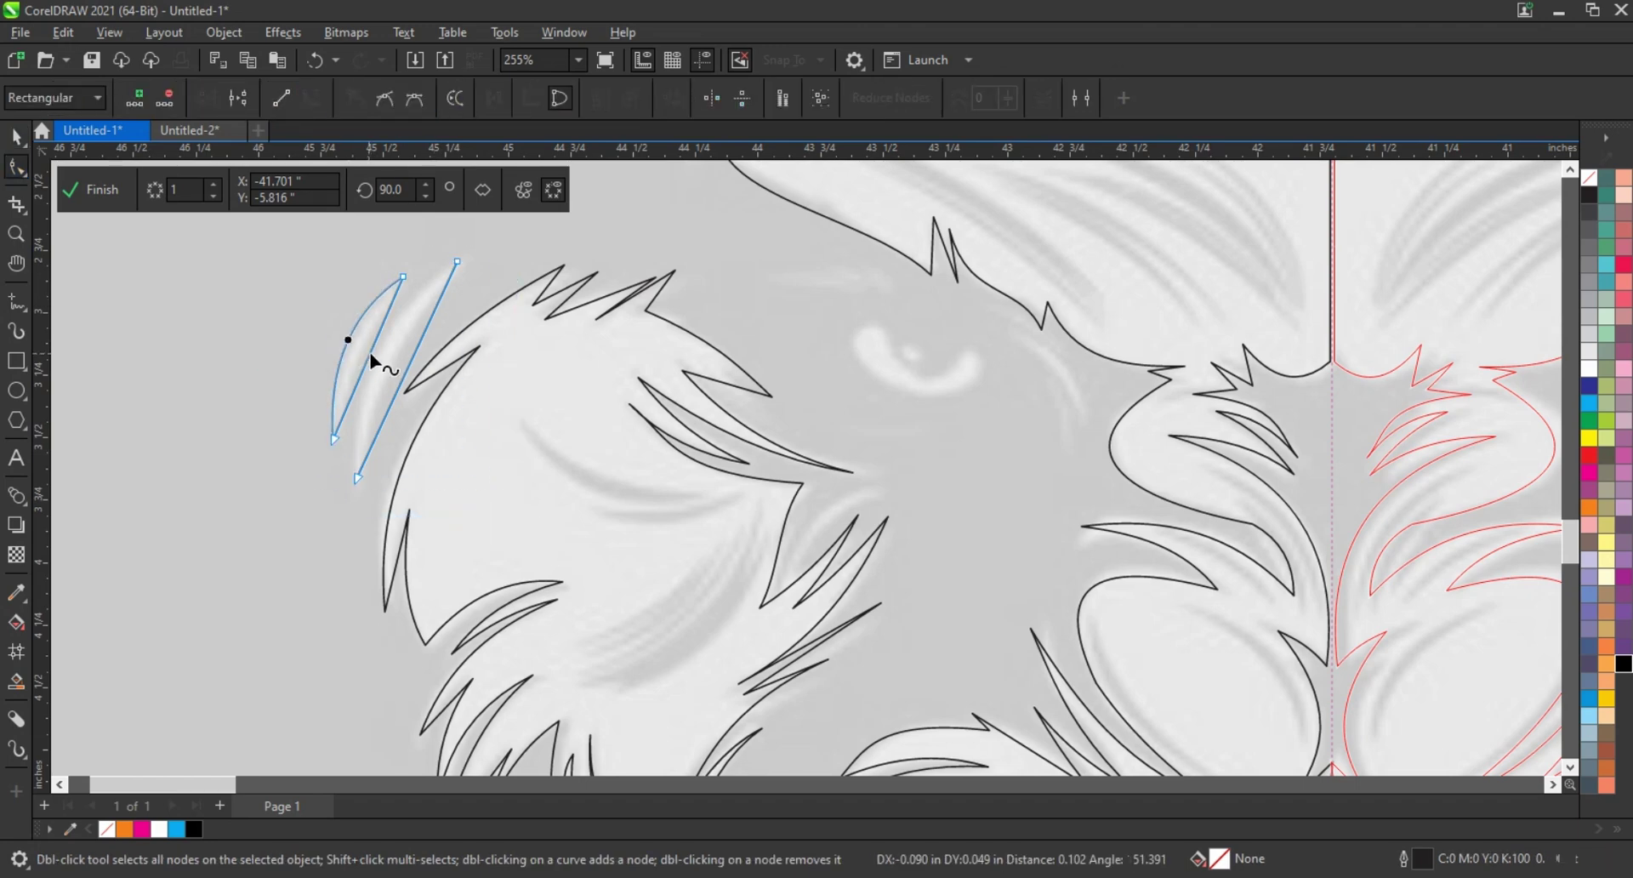
scroll(358, 395, "down", 3)
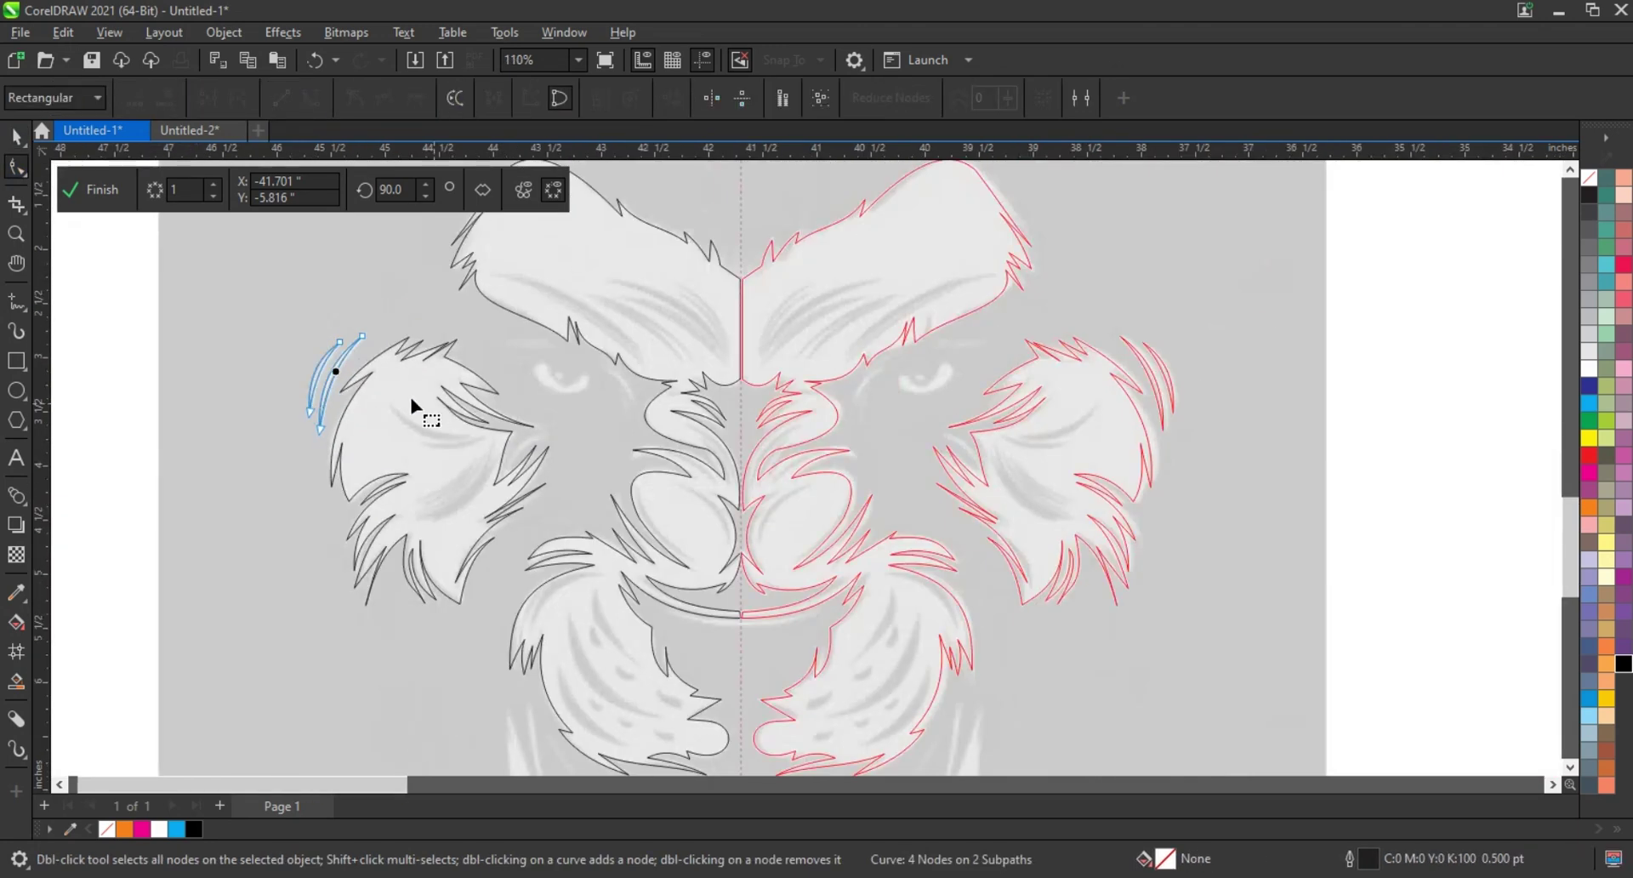
key("z")
scroll(620, 595, "down", 3)
Start the beard polyline at the centre line, tracing the beard tip's zigzag
left_click_drag(536, 508, 846, 779)
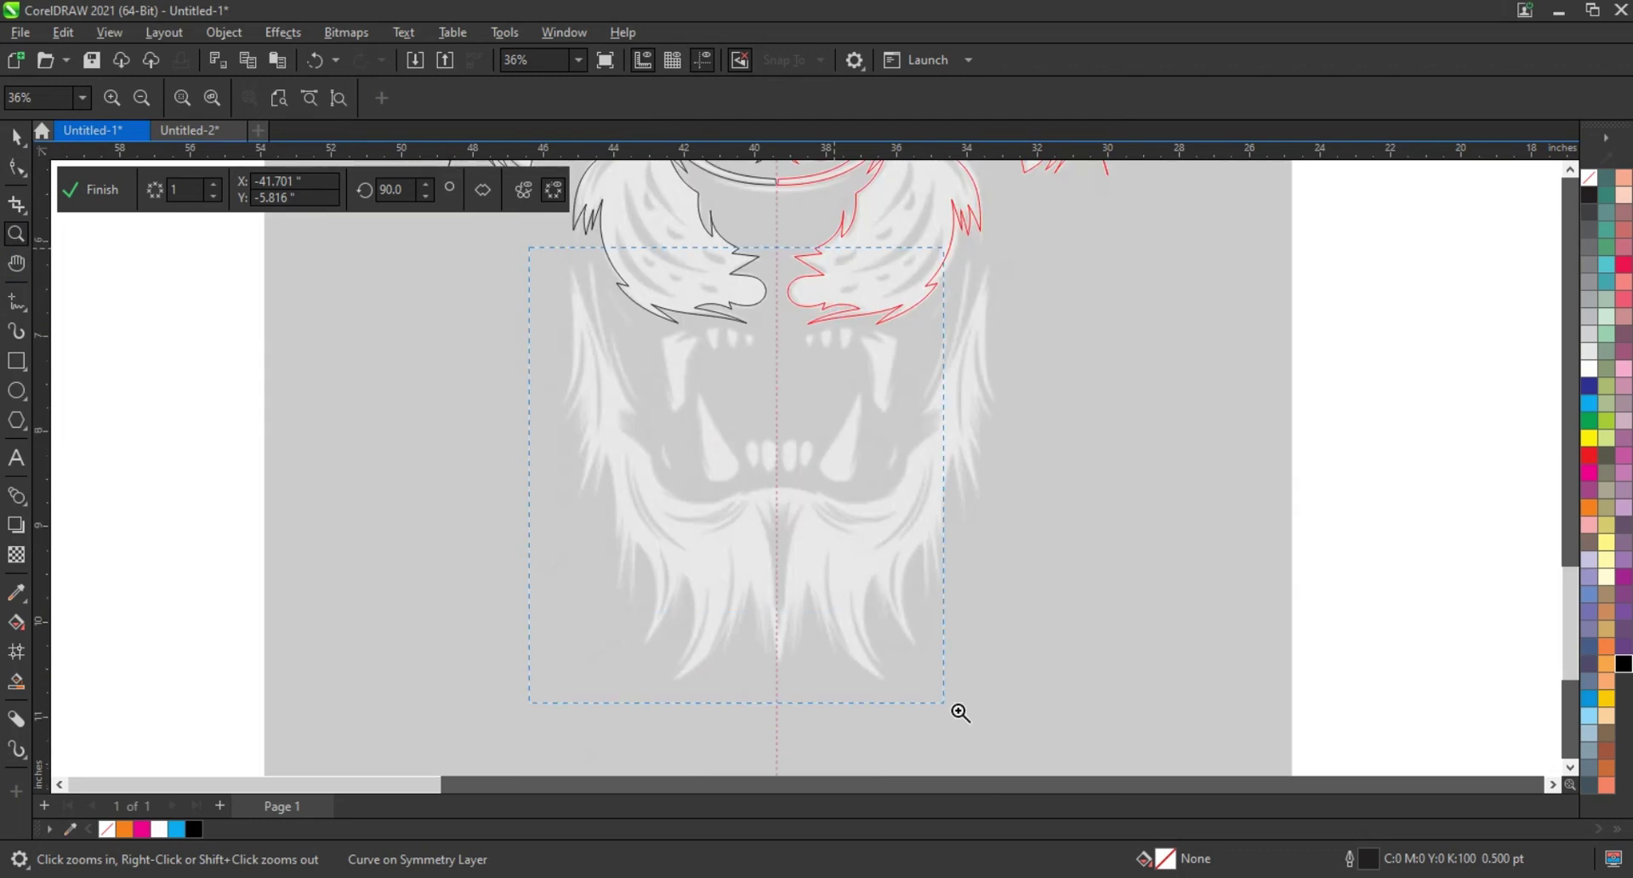
key("F5")
left_click(836, 698)
left_click(823, 618)
left_click(823, 690)
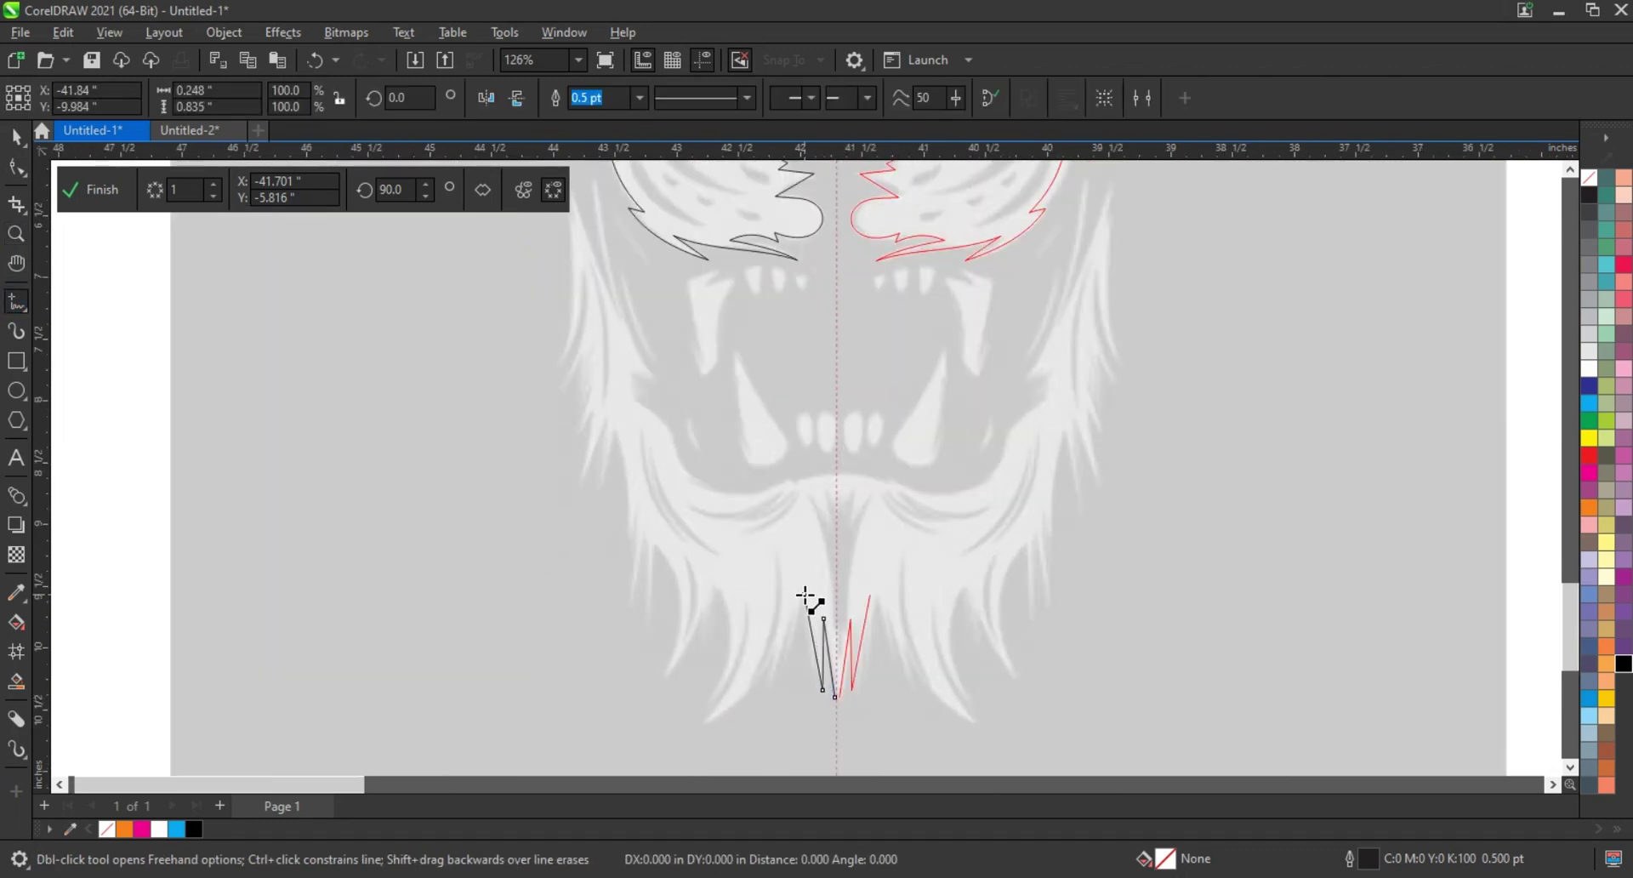
left_click(805, 594)
left_click(789, 665)
left_click(766, 689)
left_click(775, 561)
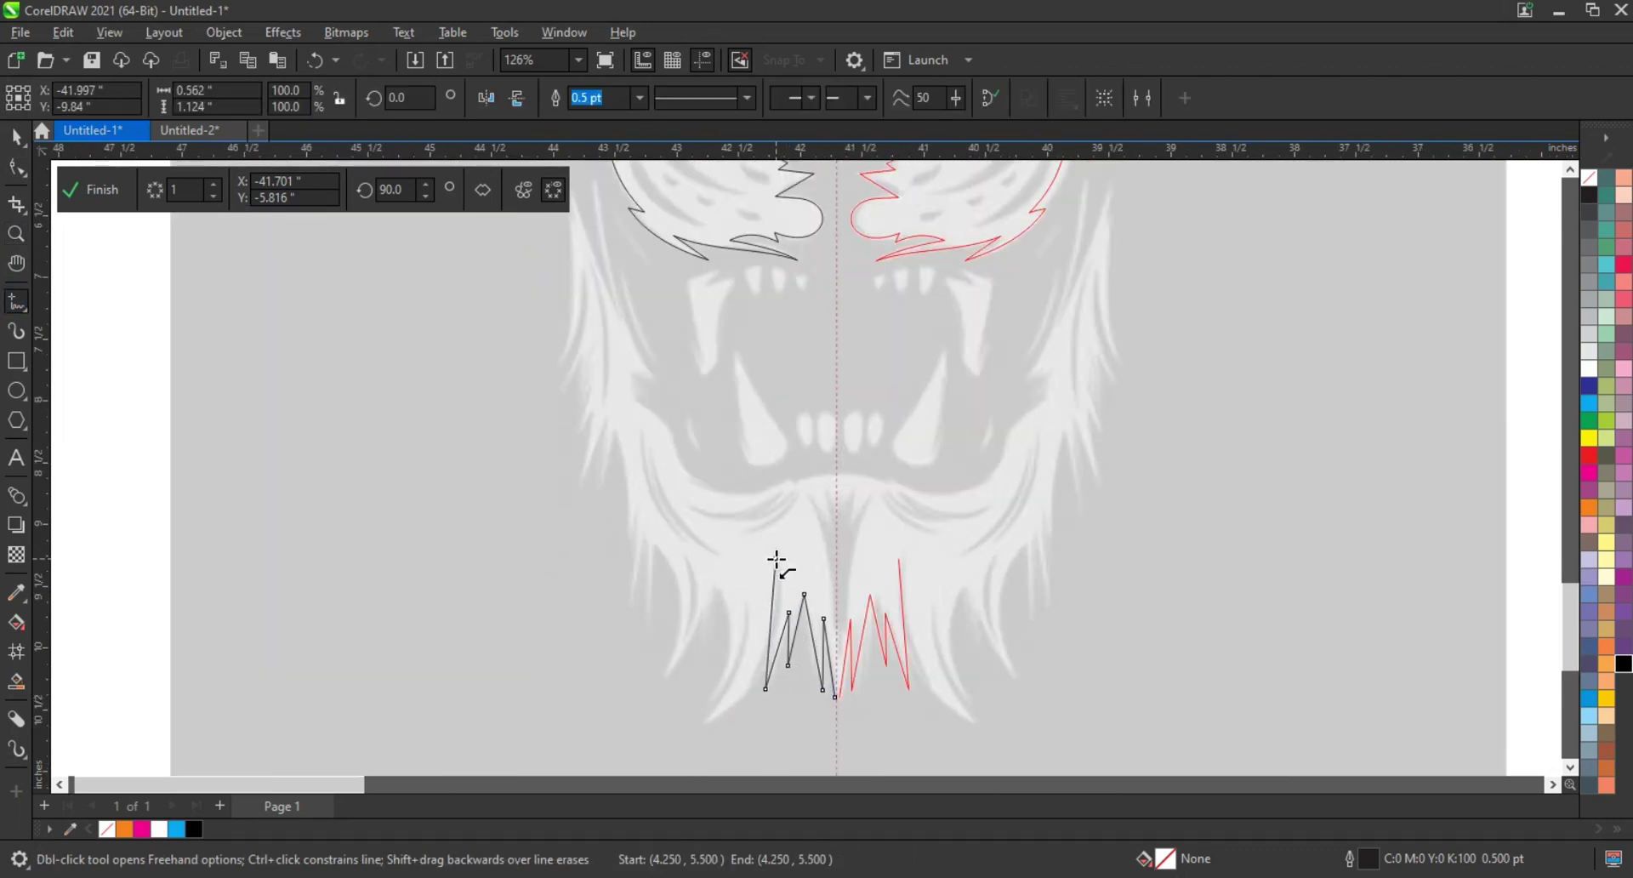
Extend the beard zigzag with long spikes further down and to the left
left_click(707, 725)
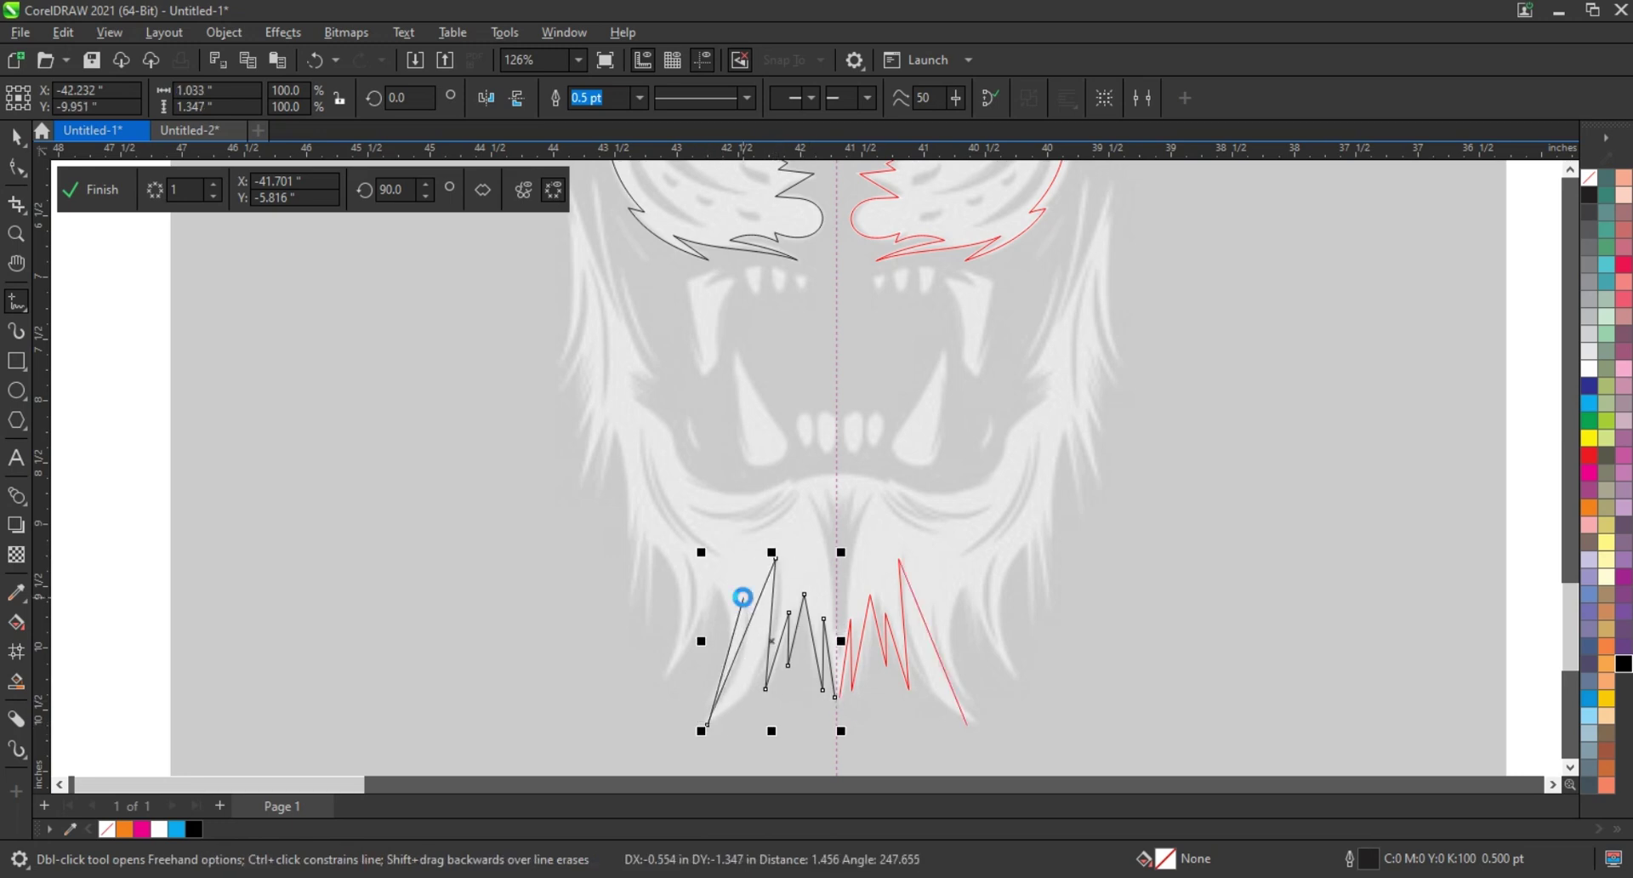
left_click(742, 598)
left_click(699, 706)
left_click(718, 575)
left_click(662, 682)
left_click(656, 536)
left_click(643, 630)
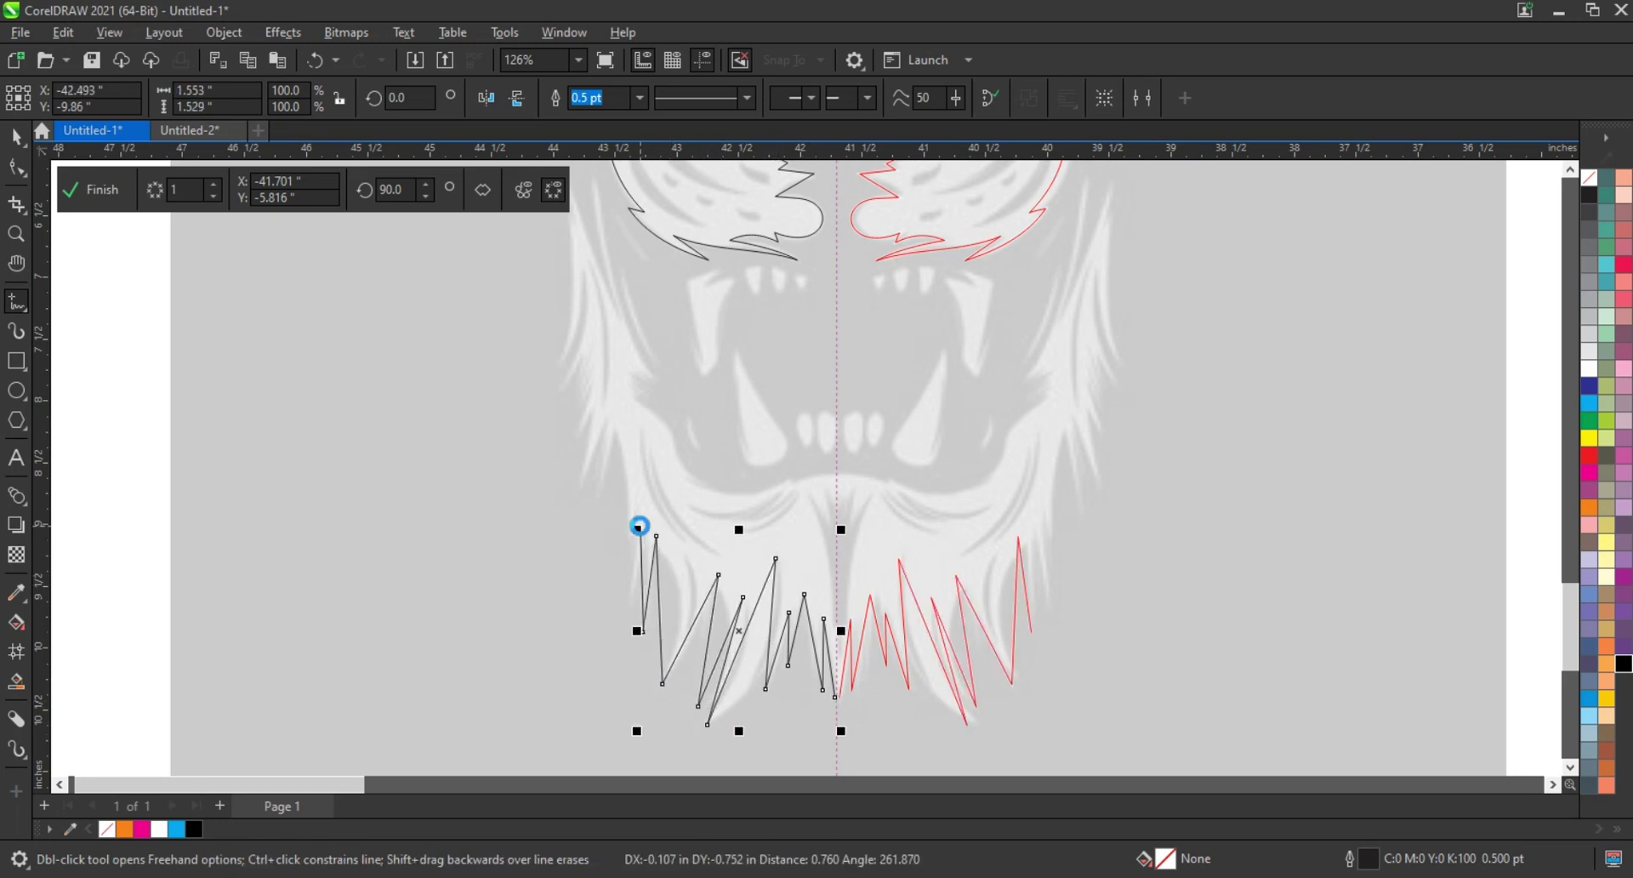
Trace beard spikes up the left side toward the jaw
left_click(618, 427)
left_click(602, 492)
left_click(605, 423)
left_click(582, 495)
left_click(594, 405)
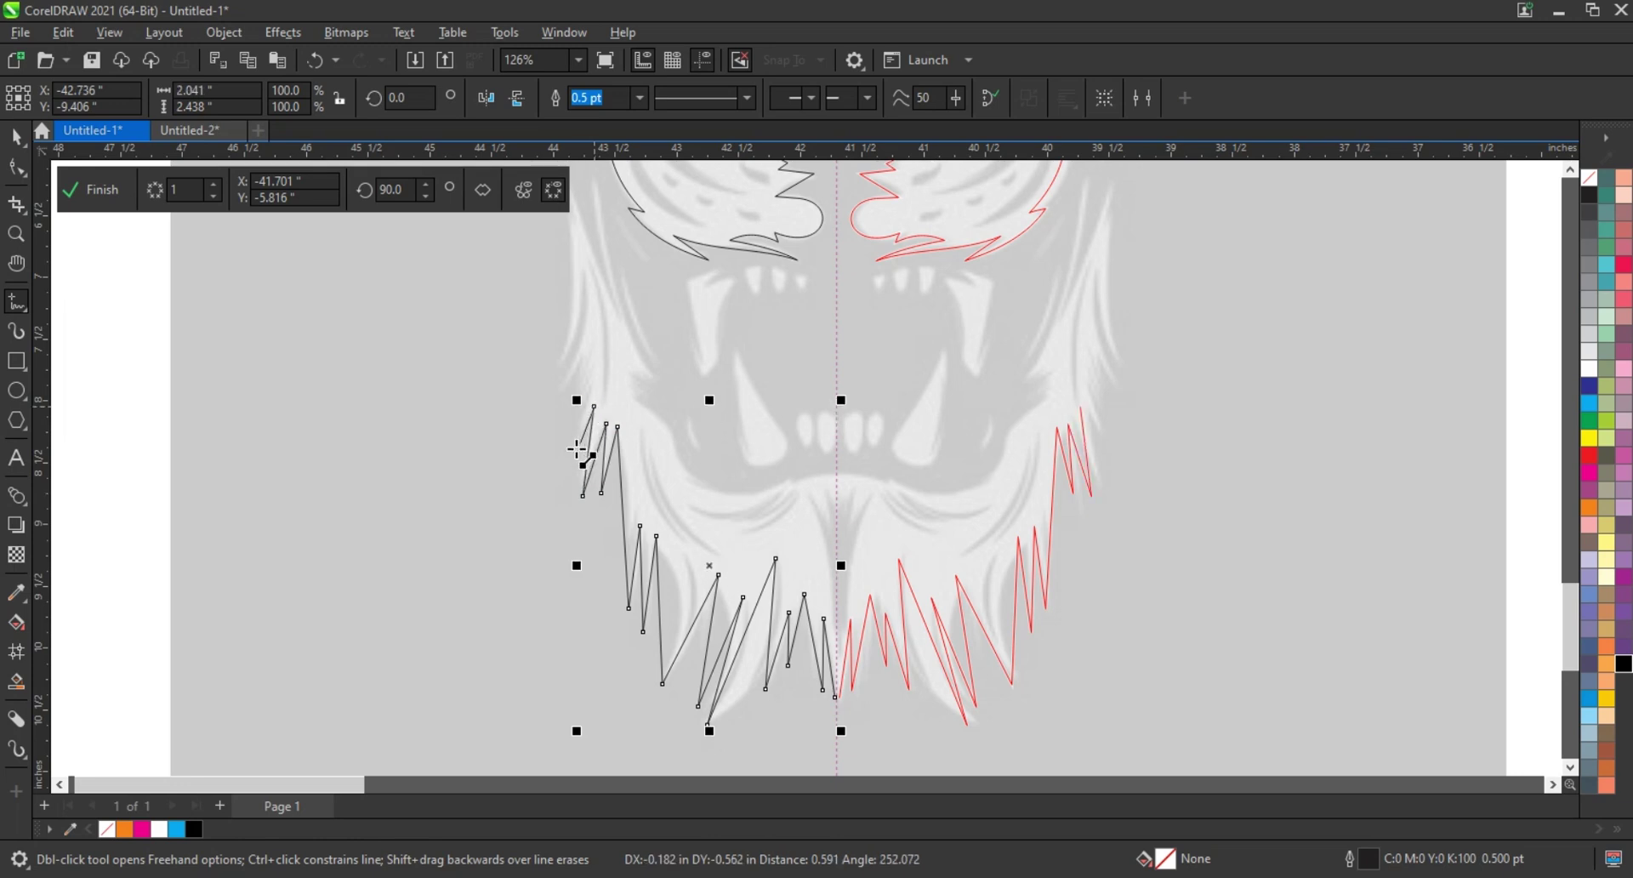
left_click(576, 450)
left_click(595, 350)
left_click(561, 392)
left_click(587, 280)
left_click(554, 370)
scroll(570, 265, "up", 1)
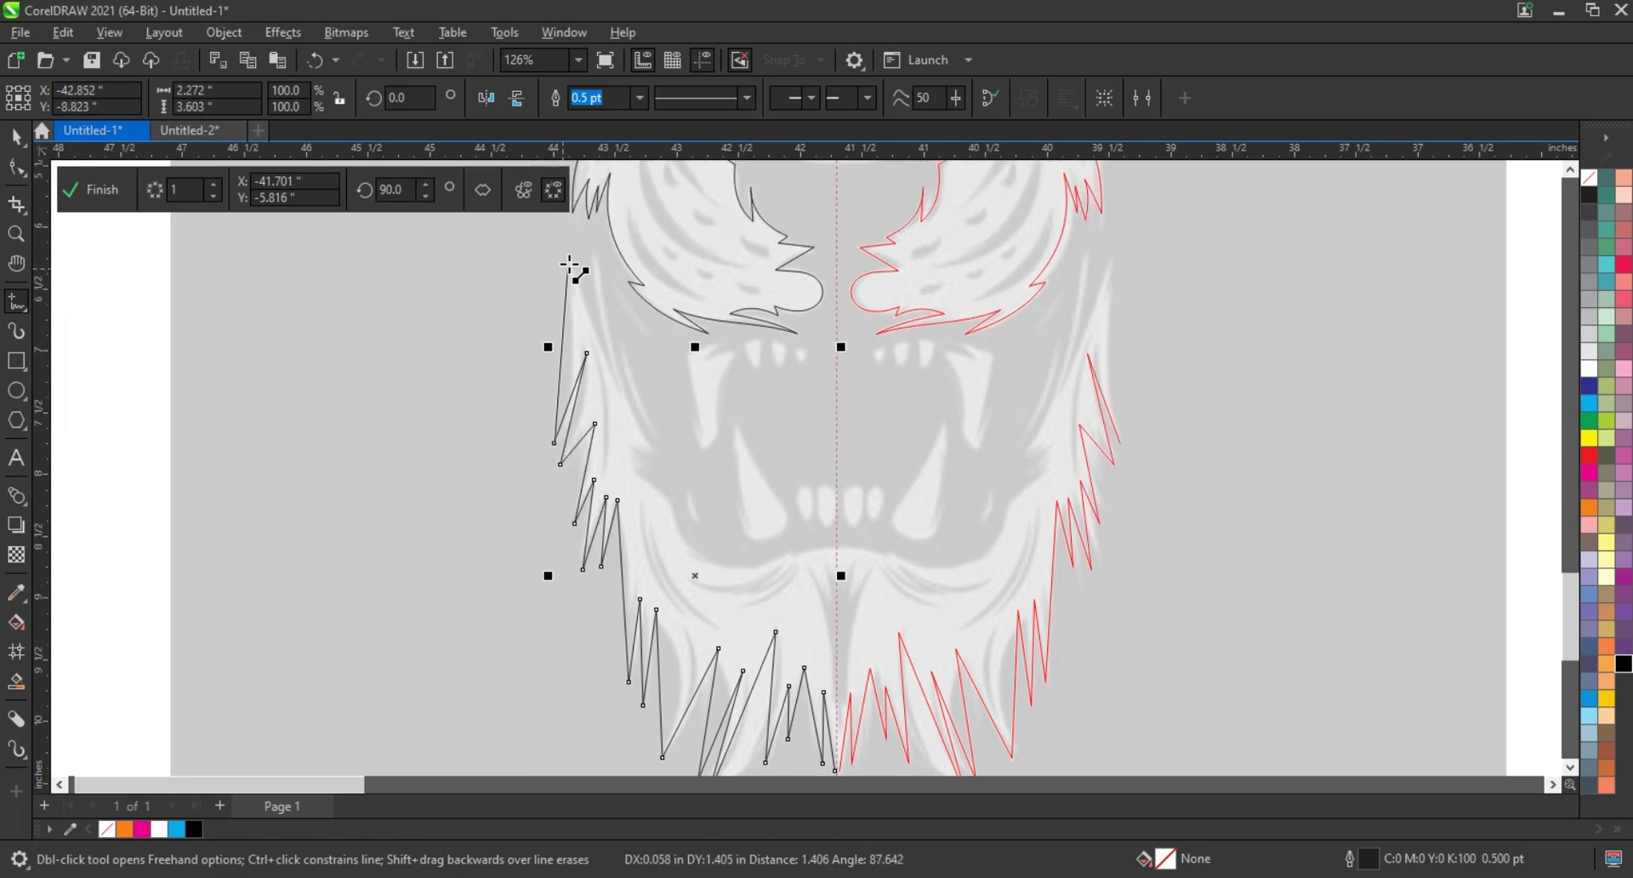
Carry the side beard up toward the cheek and close off the outline's corners
left_click(569, 263)
left_click(609, 378)
left_click(595, 254)
left_click(658, 456)
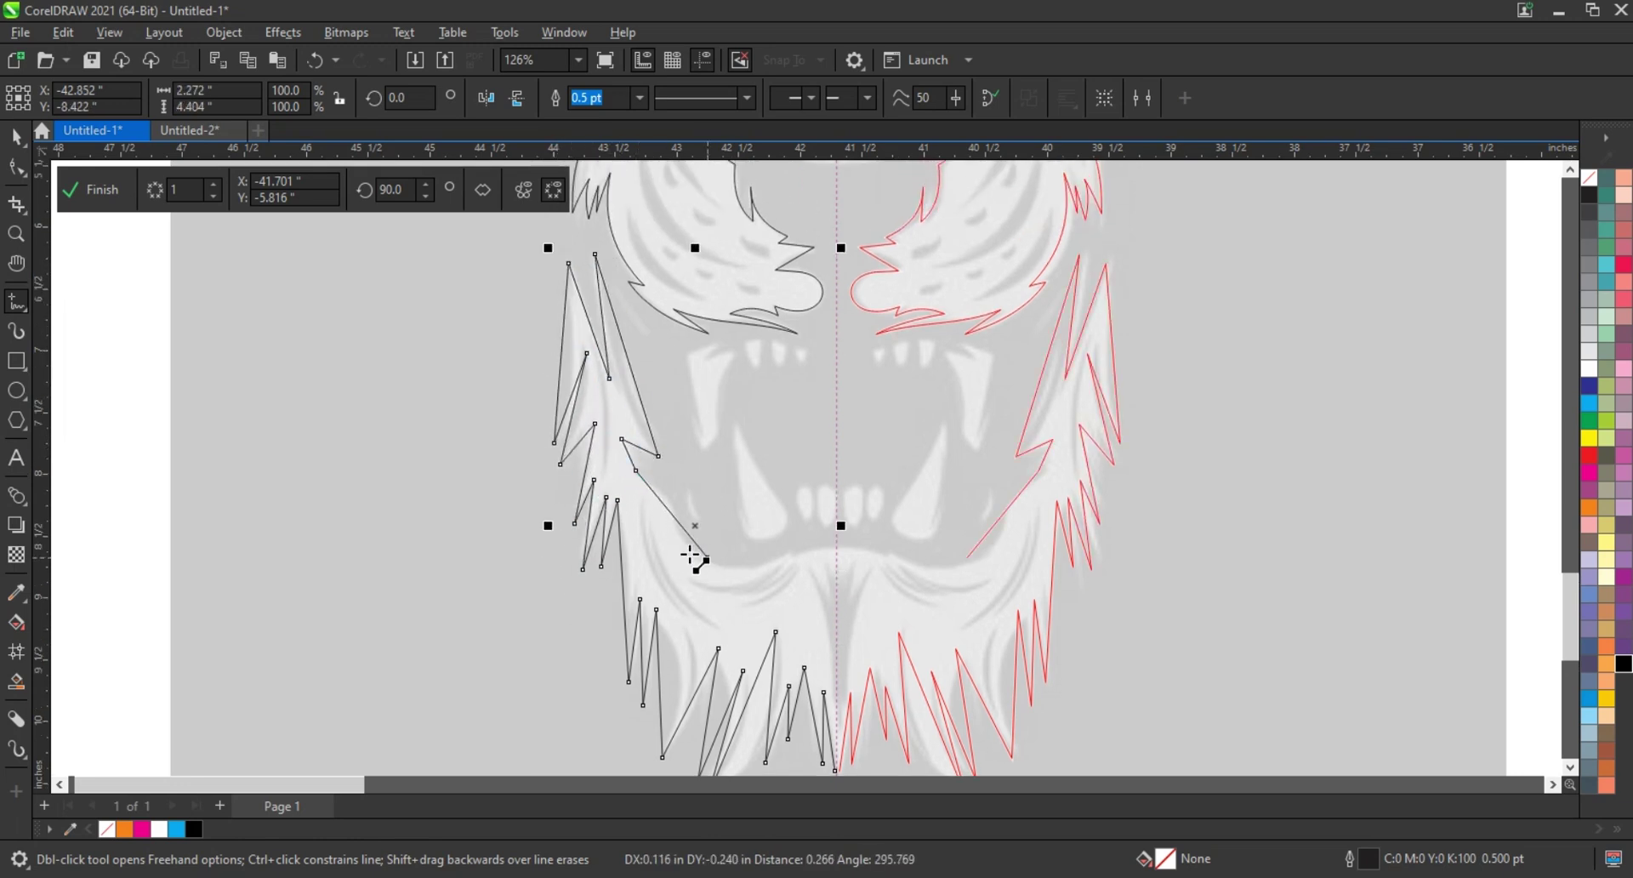
left_click(788, 558)
left_click(836, 547)
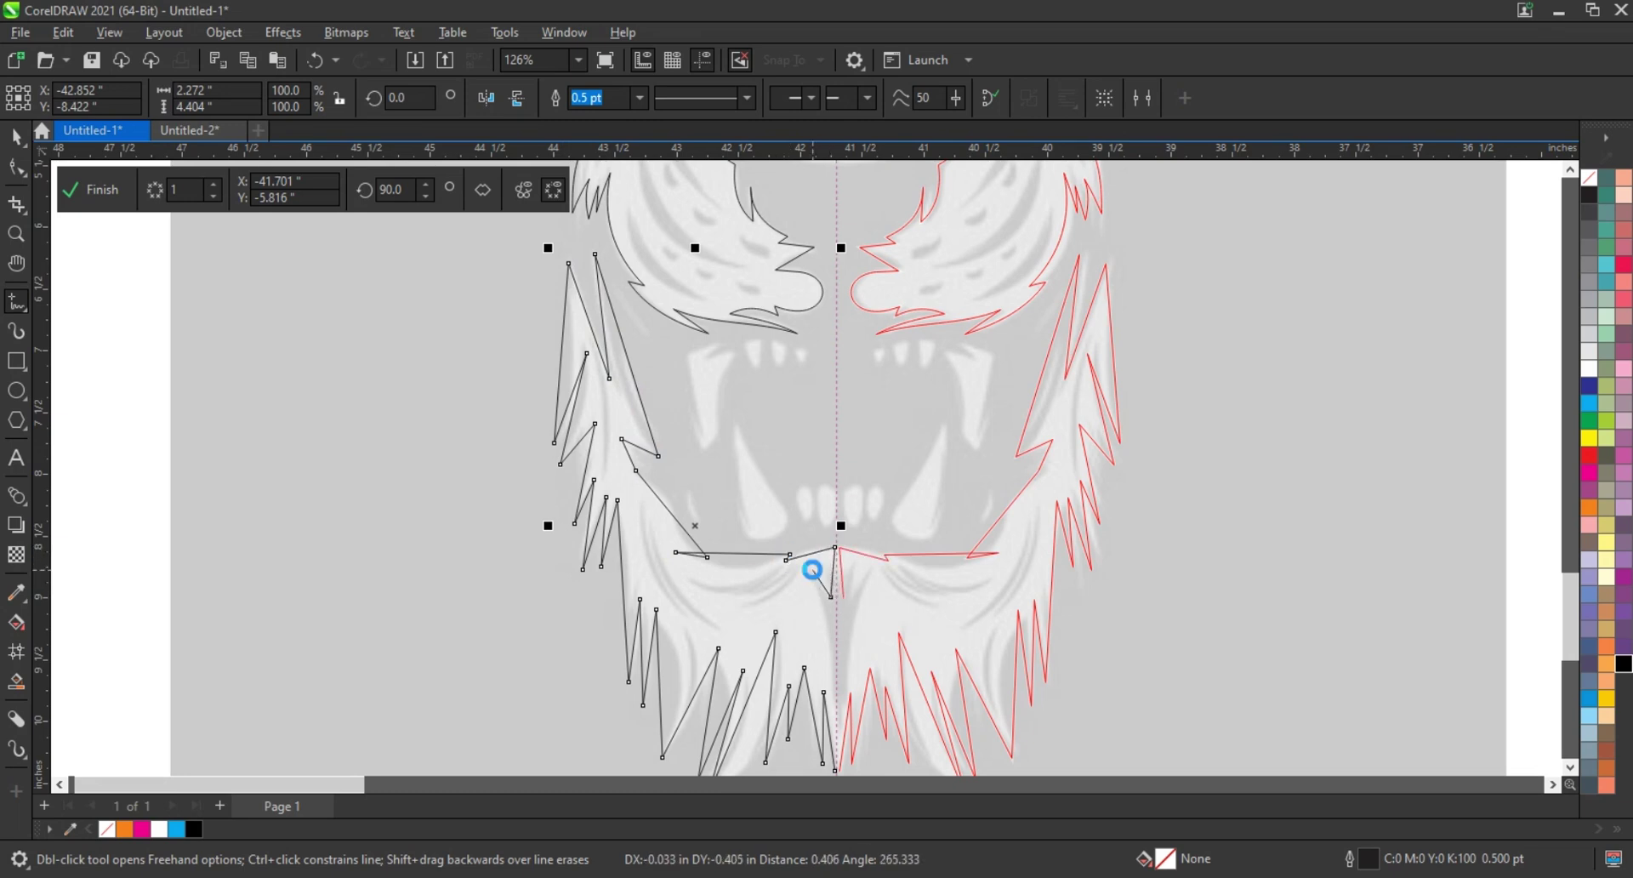
double_click(813, 570)
key("F10")
scroll(566, 461, "down", 3)
Bow the upper beard segment, the chin segments and two lower beard spikes into curves
scroll(566, 461, "up", 2)
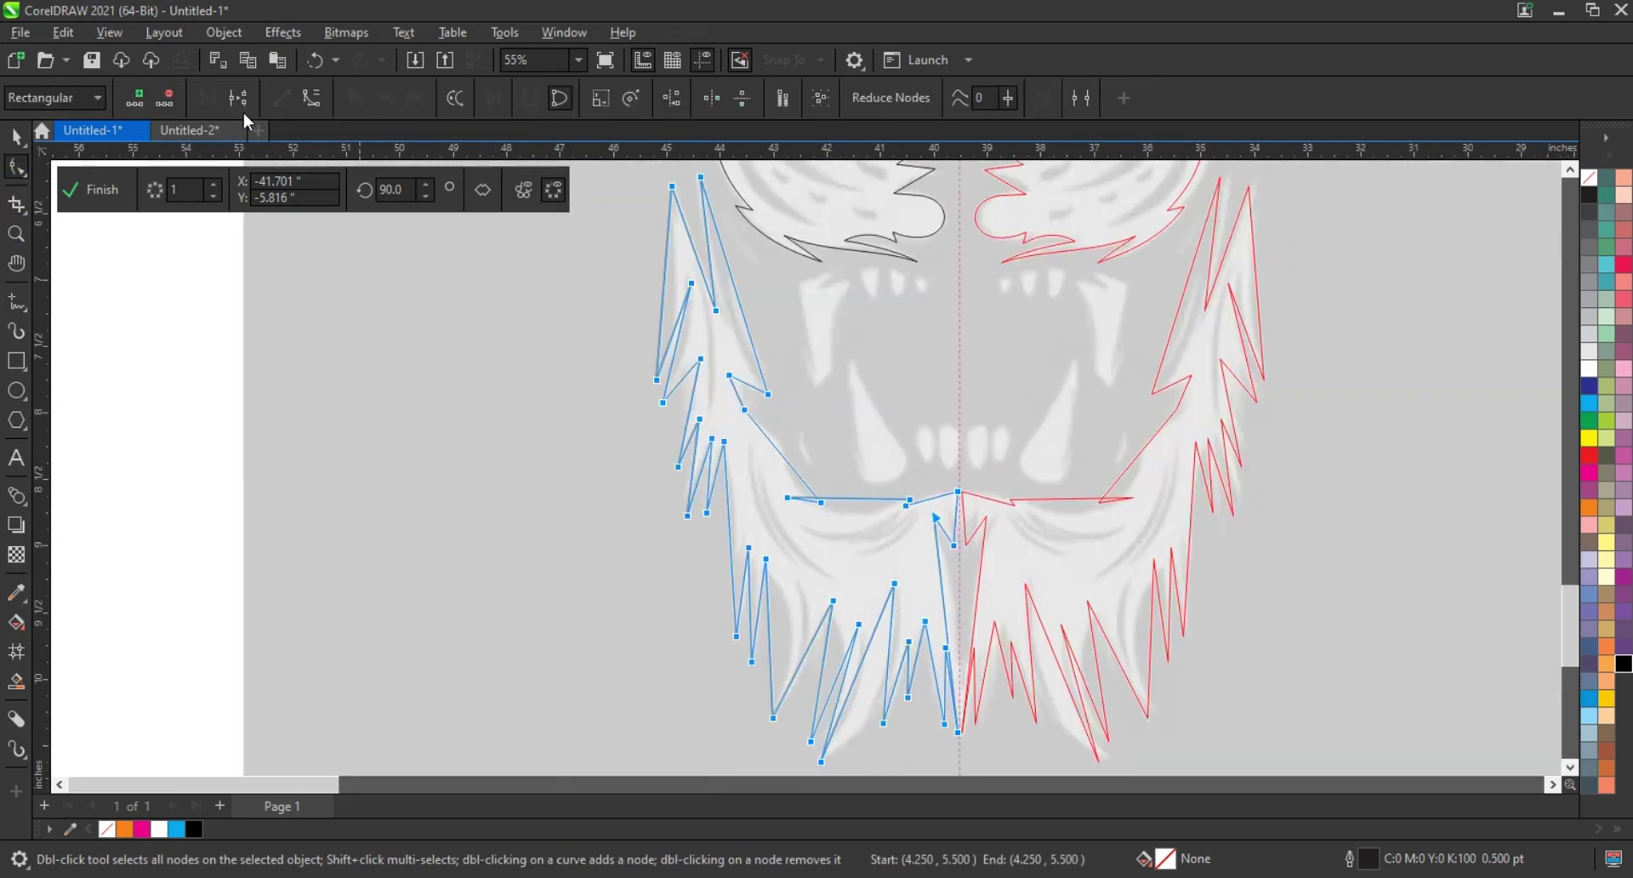
left_click(683, 342)
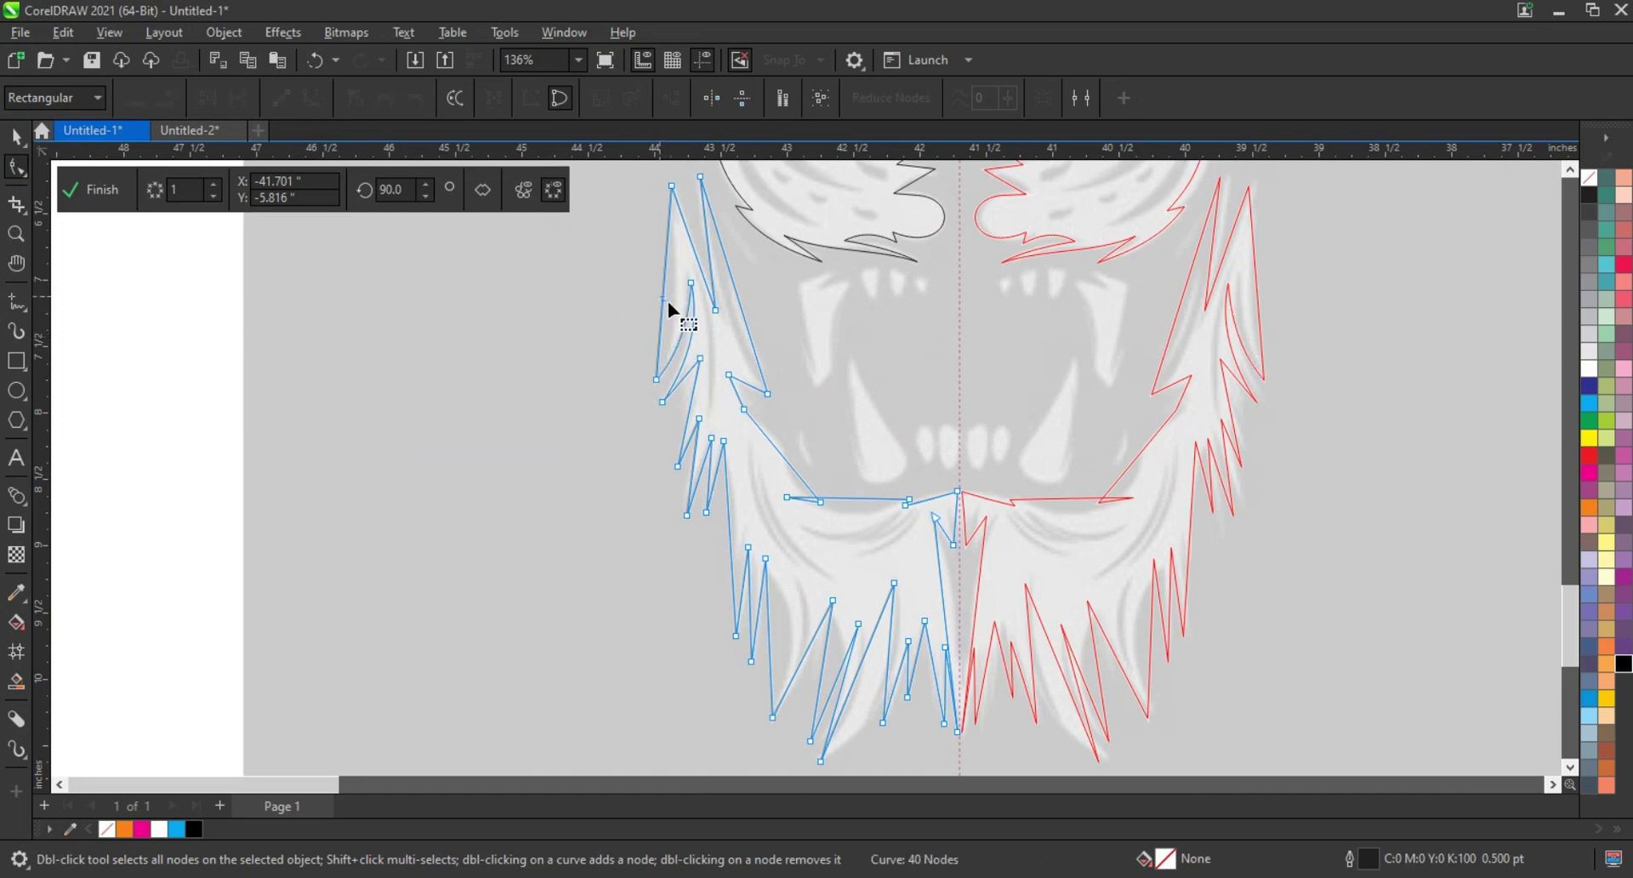
left_click_drag(681, 340, 669, 303)
left_click(734, 320)
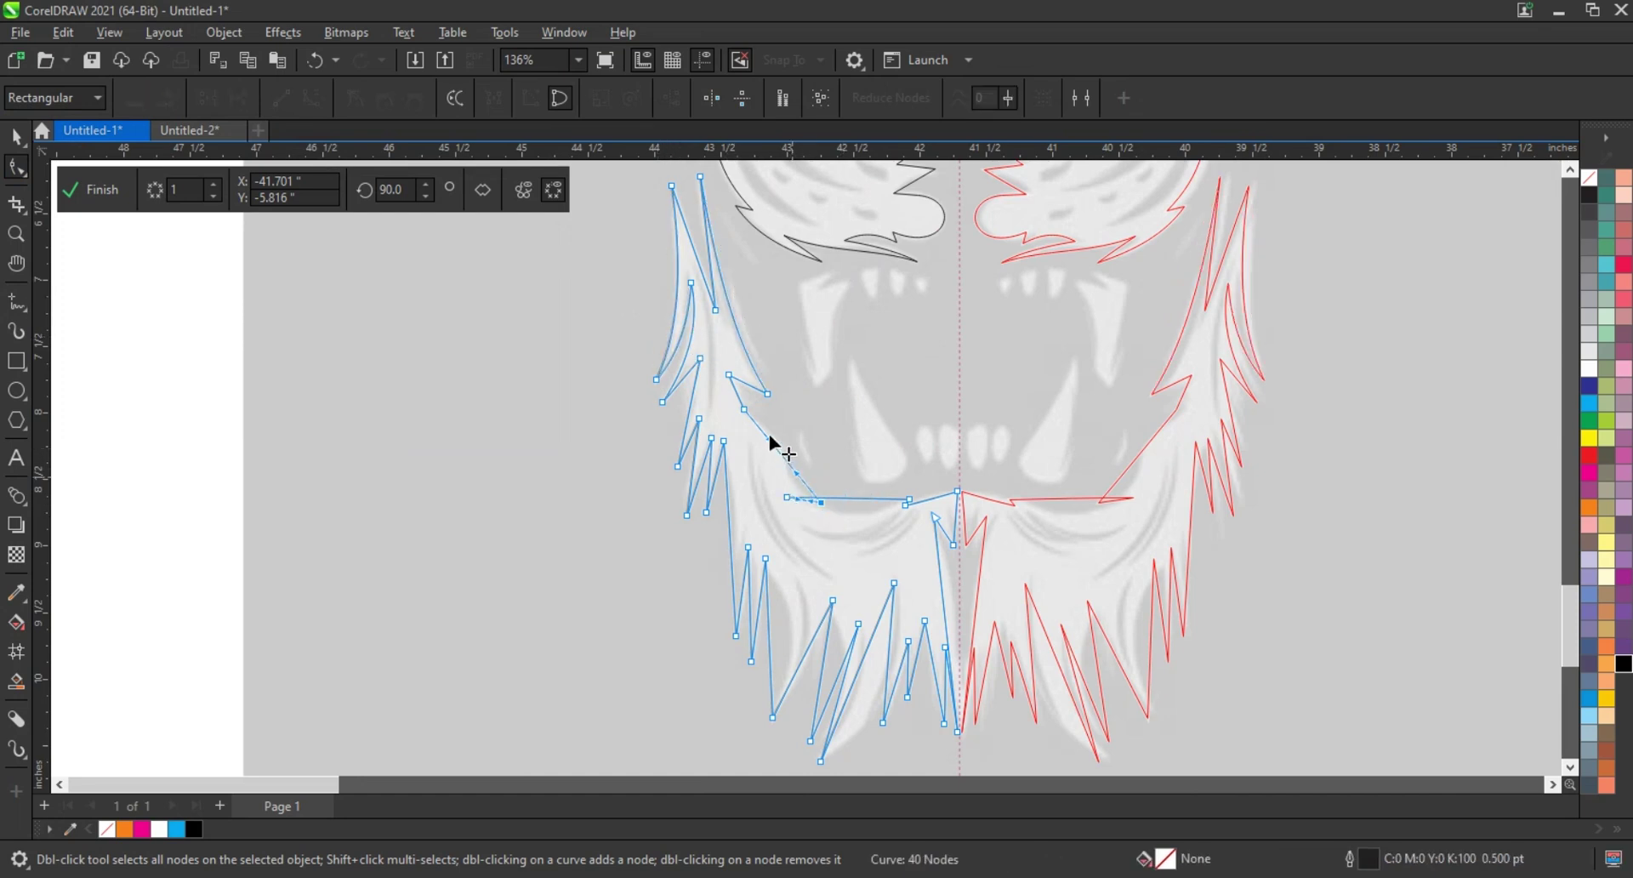
mouse_move(770, 443)
left_mouse_down()
mouse_move(767, 486)
mouse_move(847, 515)
left_mouse_up()
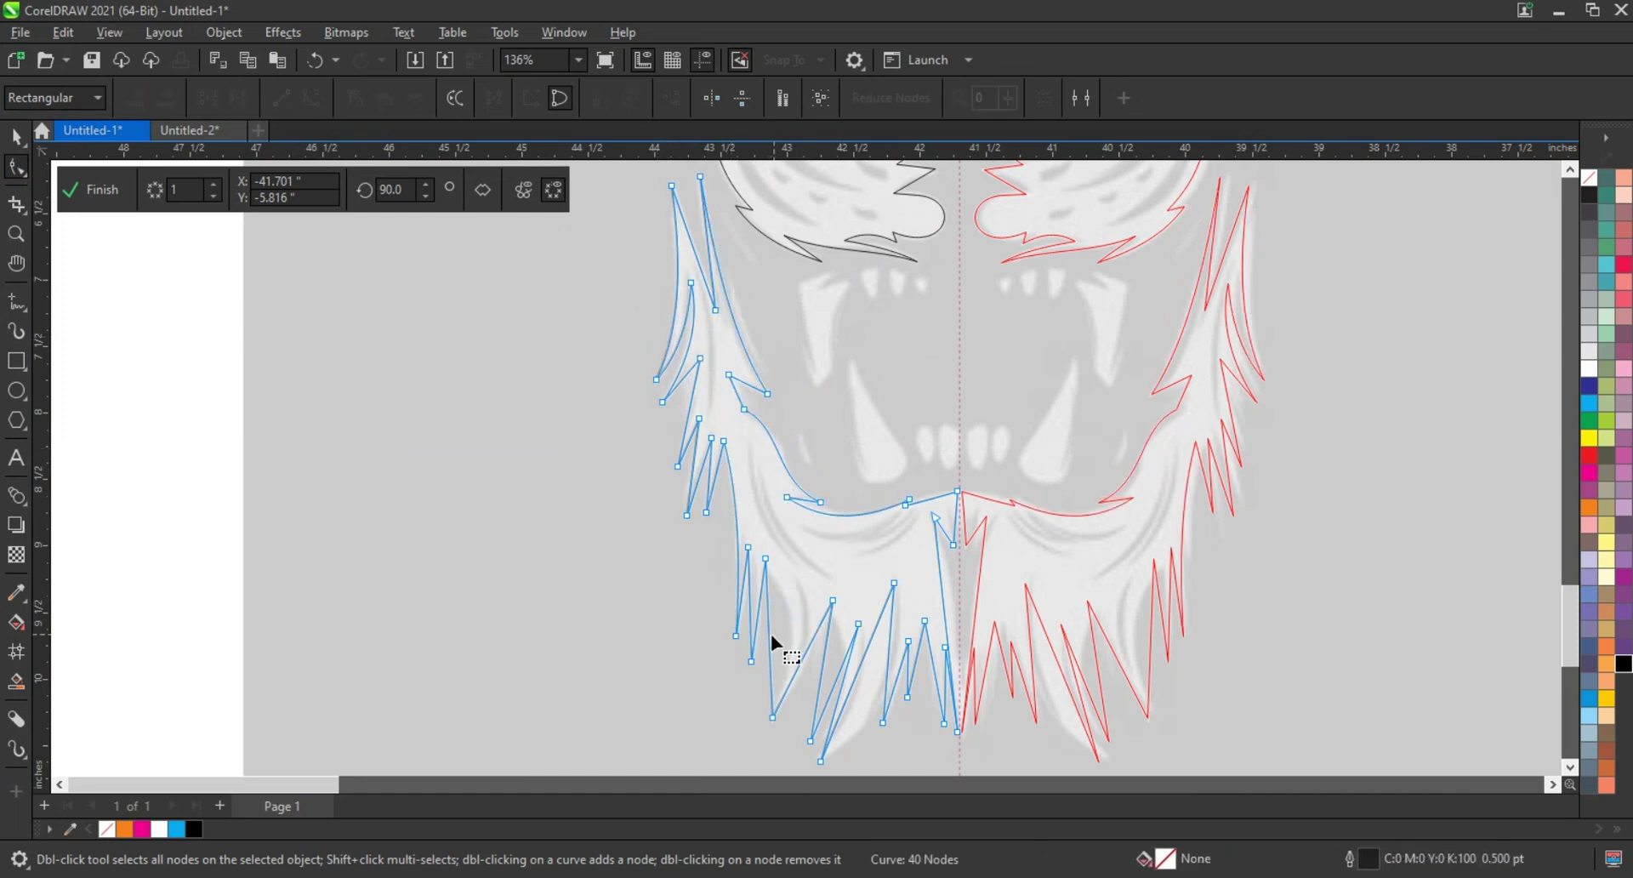
left_click_drag(771, 635, 795, 621)
left_click(812, 651)
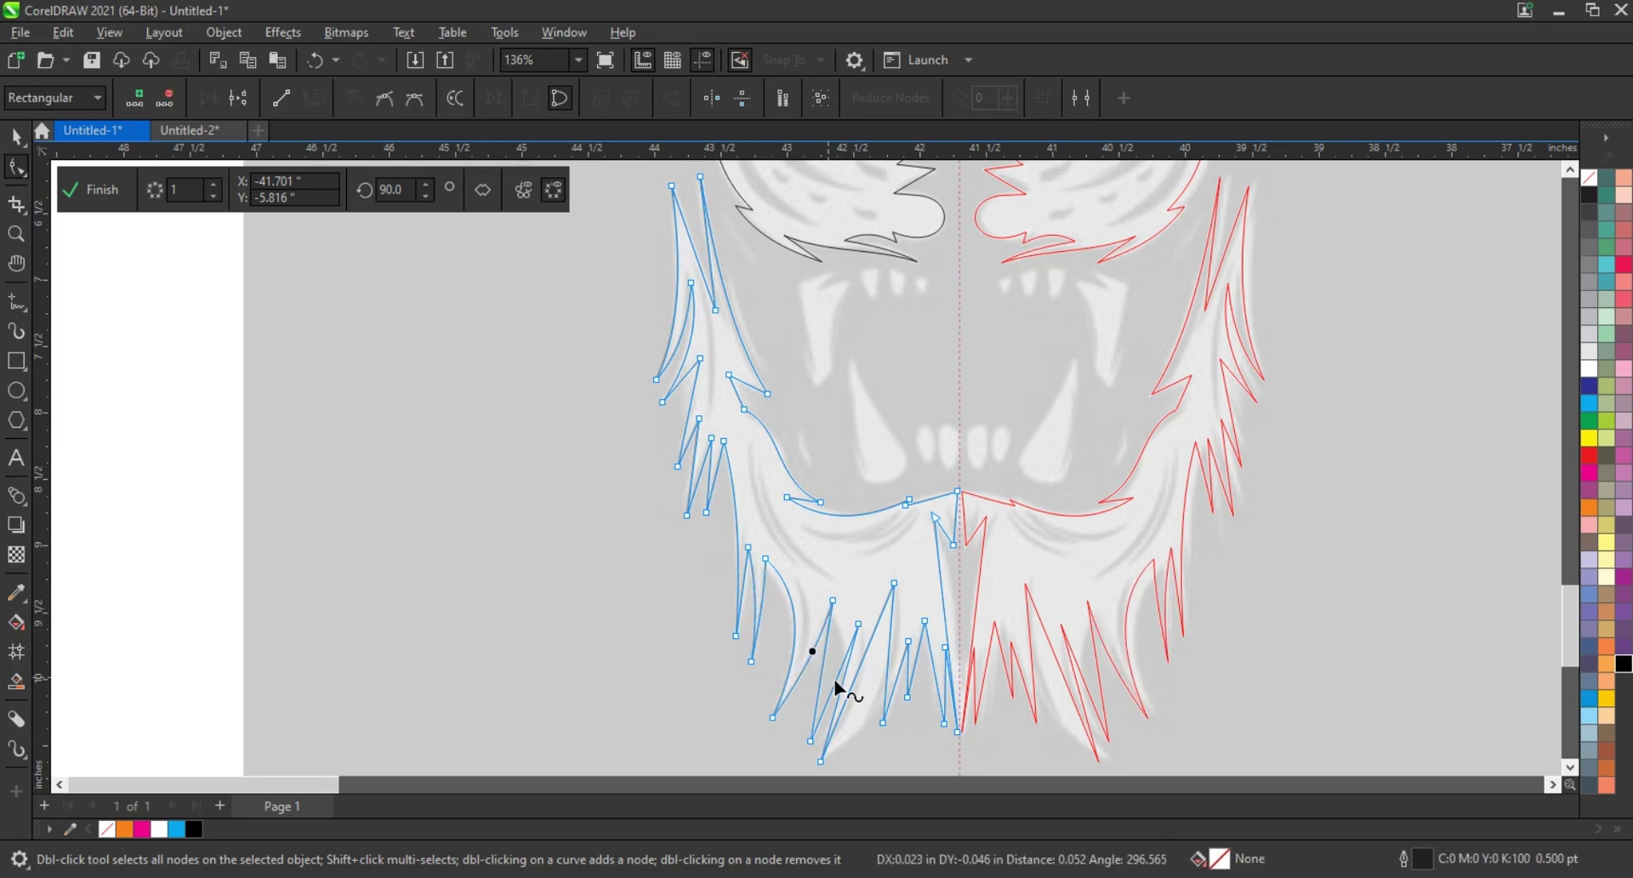
mouse_move(836, 686)
left_mouse_down()
mouse_move(871, 703)
mouse_move(849, 680)
mouse_move(899, 680)
left_mouse_up()
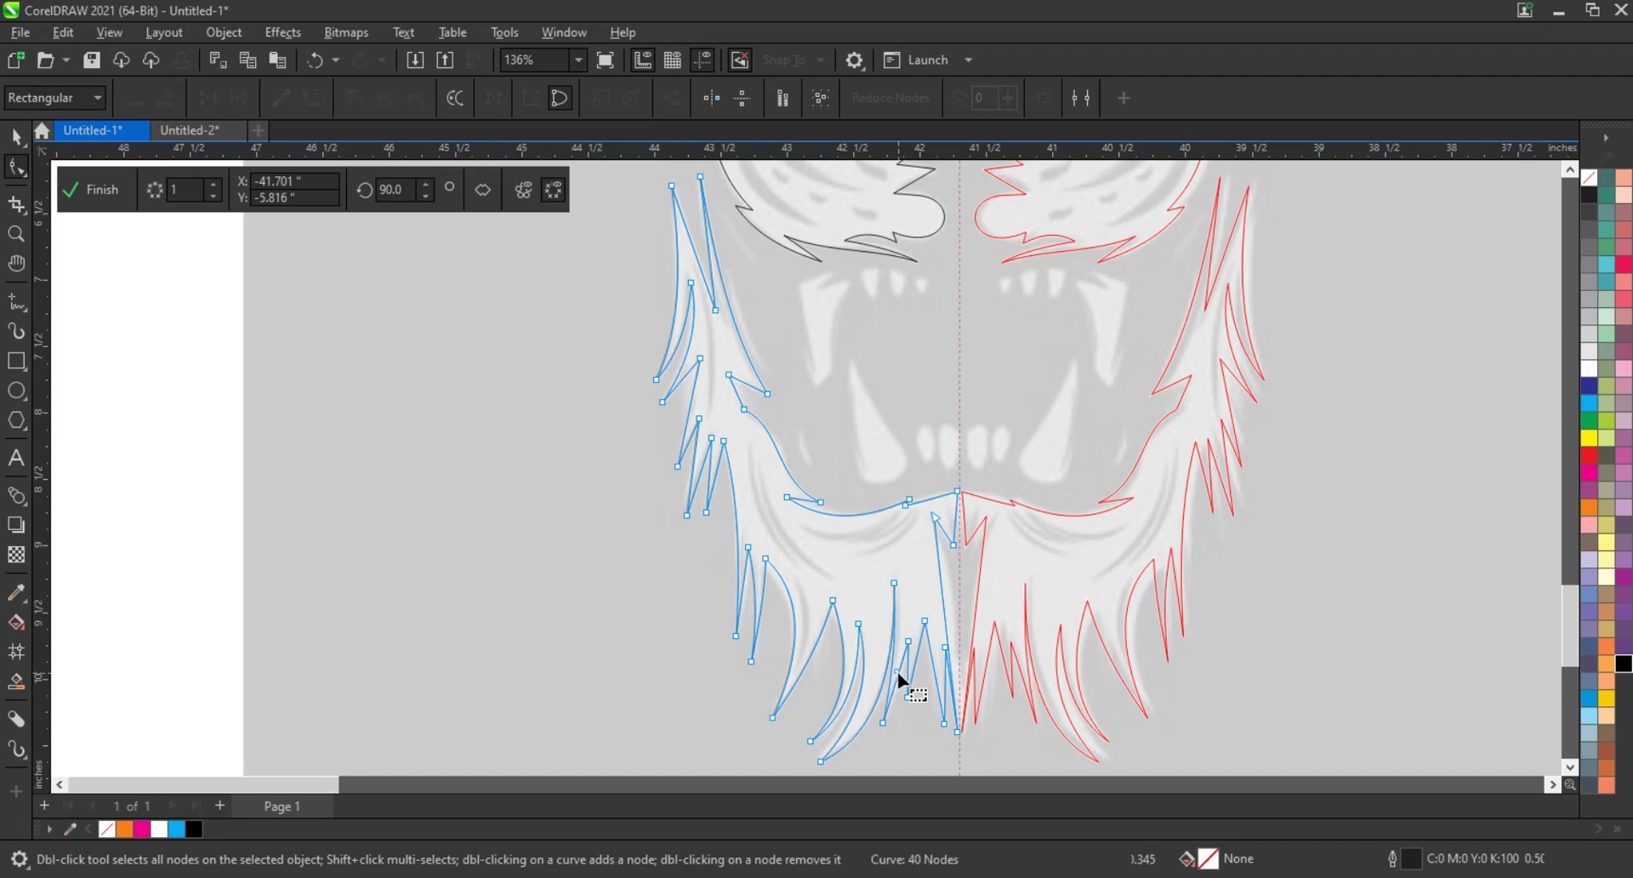
Zoom into the mouth and trace a closed four-corner outline of the upper left fang
scroll(715, 512, "down", 1)
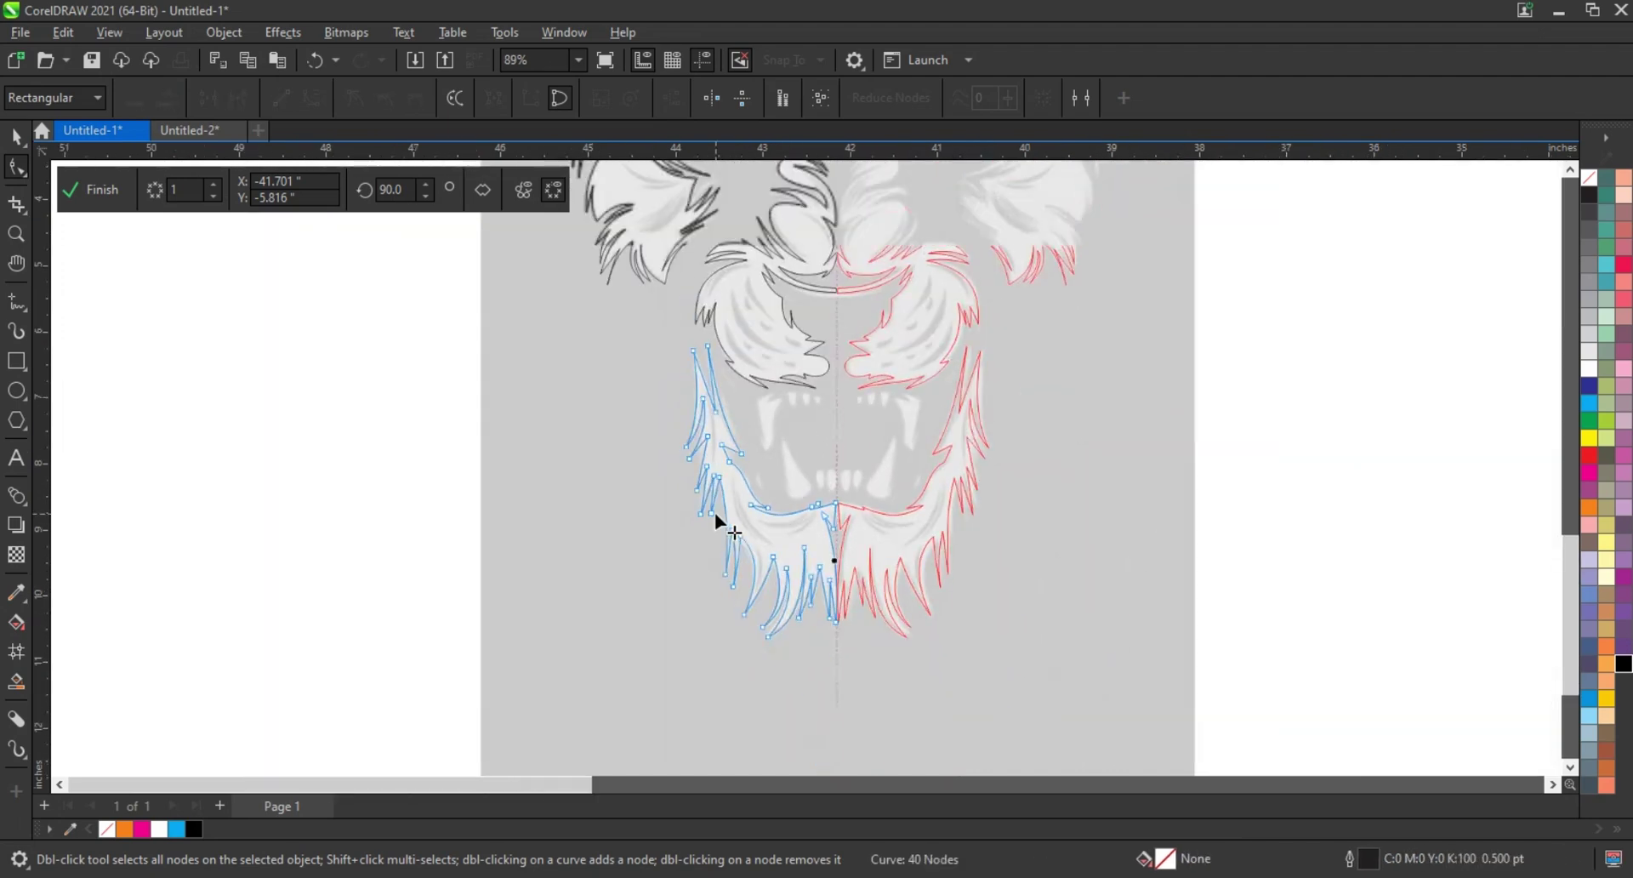
key("z")
left_click(882, 565)
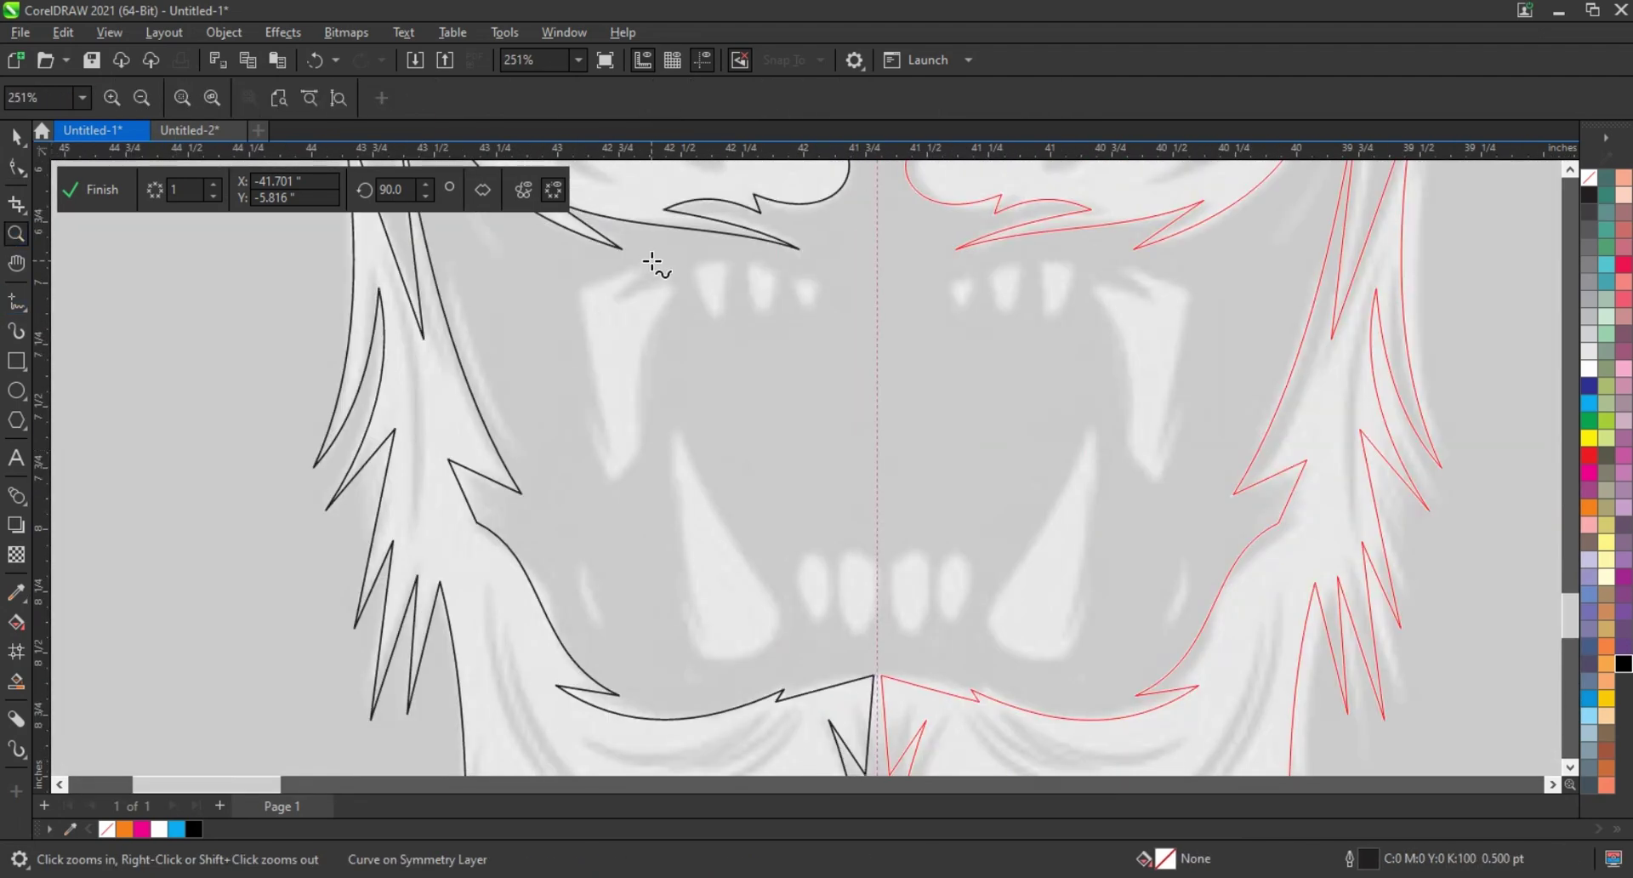
key("F5")
left_click(651, 260)
left_click(608, 303)
left_click(664, 279)
left_click(635, 450)
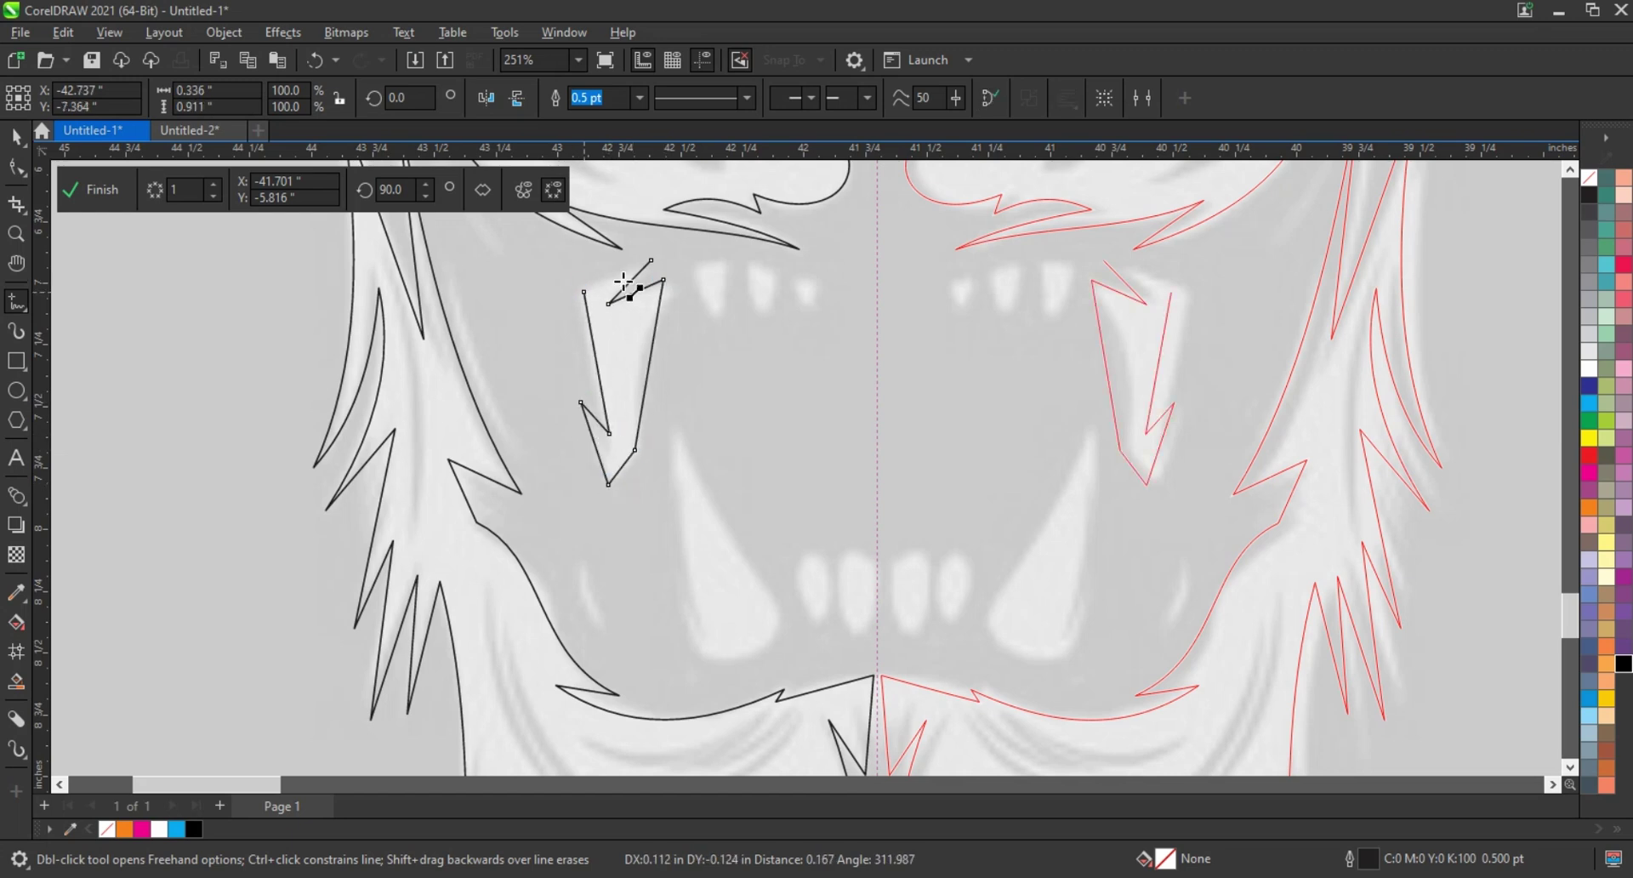
left_click(649, 259)
key("F10")
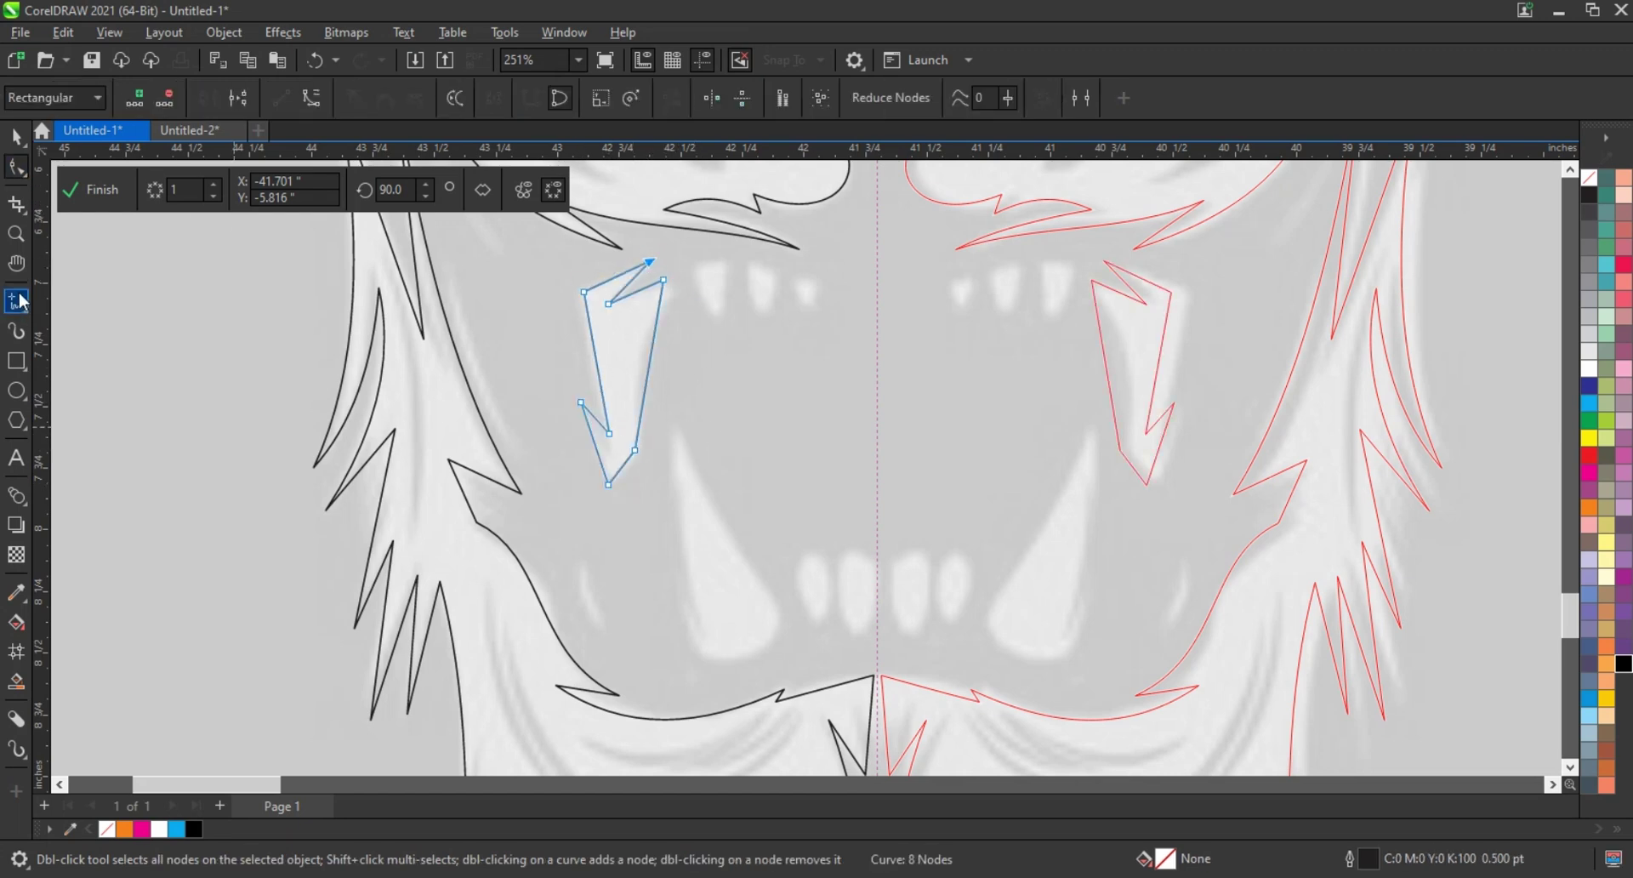
Draw the lower left fang and curve its bottom and right edges
key("F5")
left_click(689, 657)
left_click(679, 600)
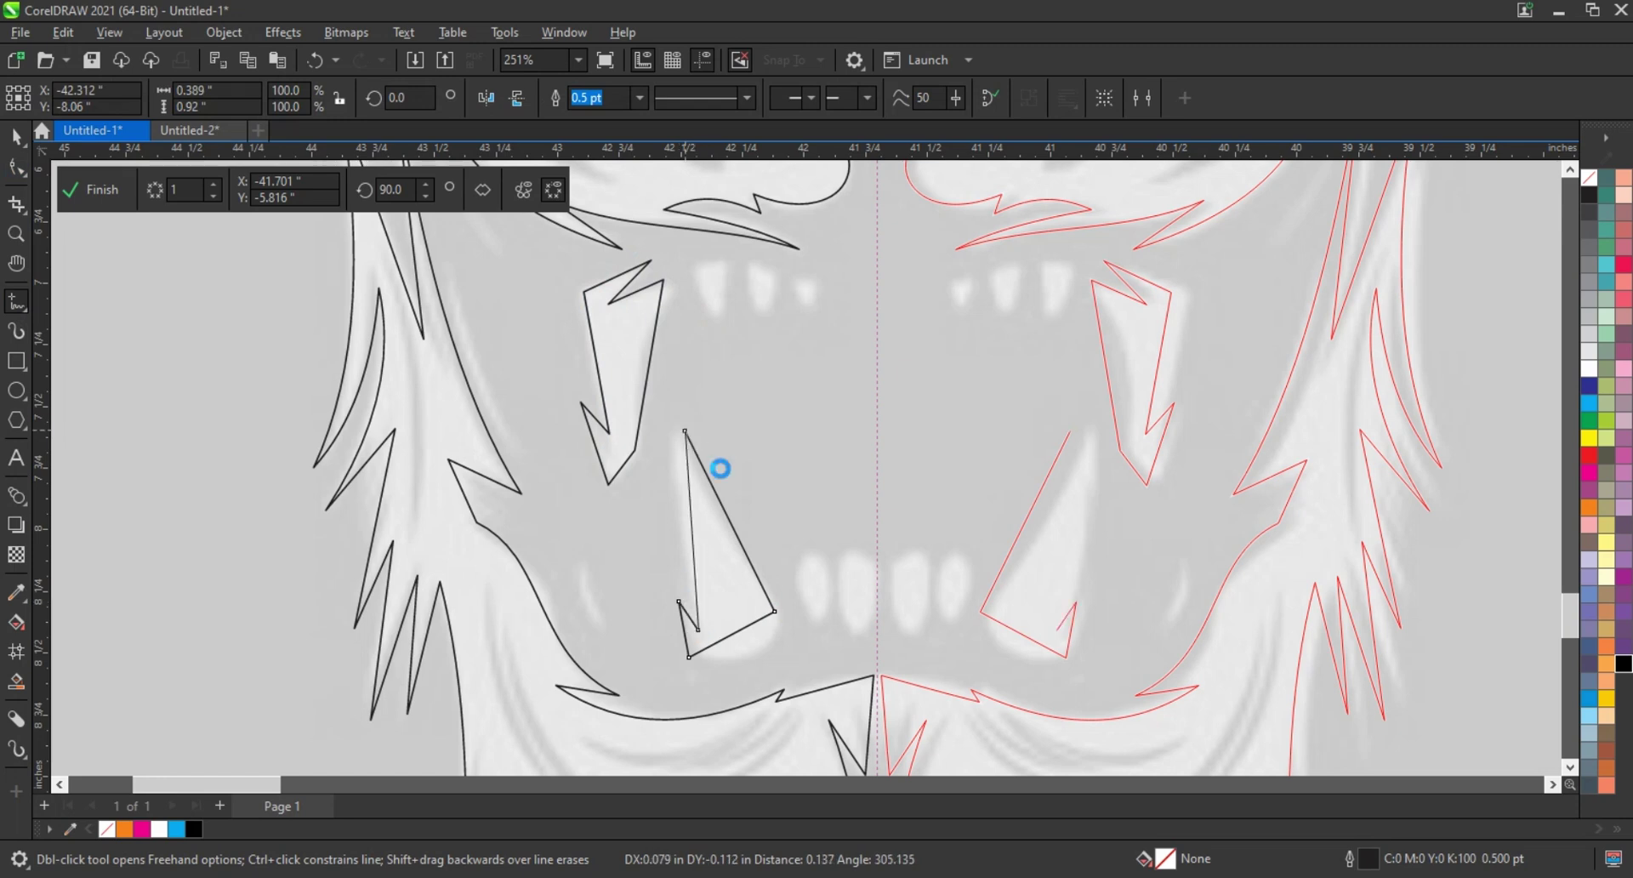
key("F10")
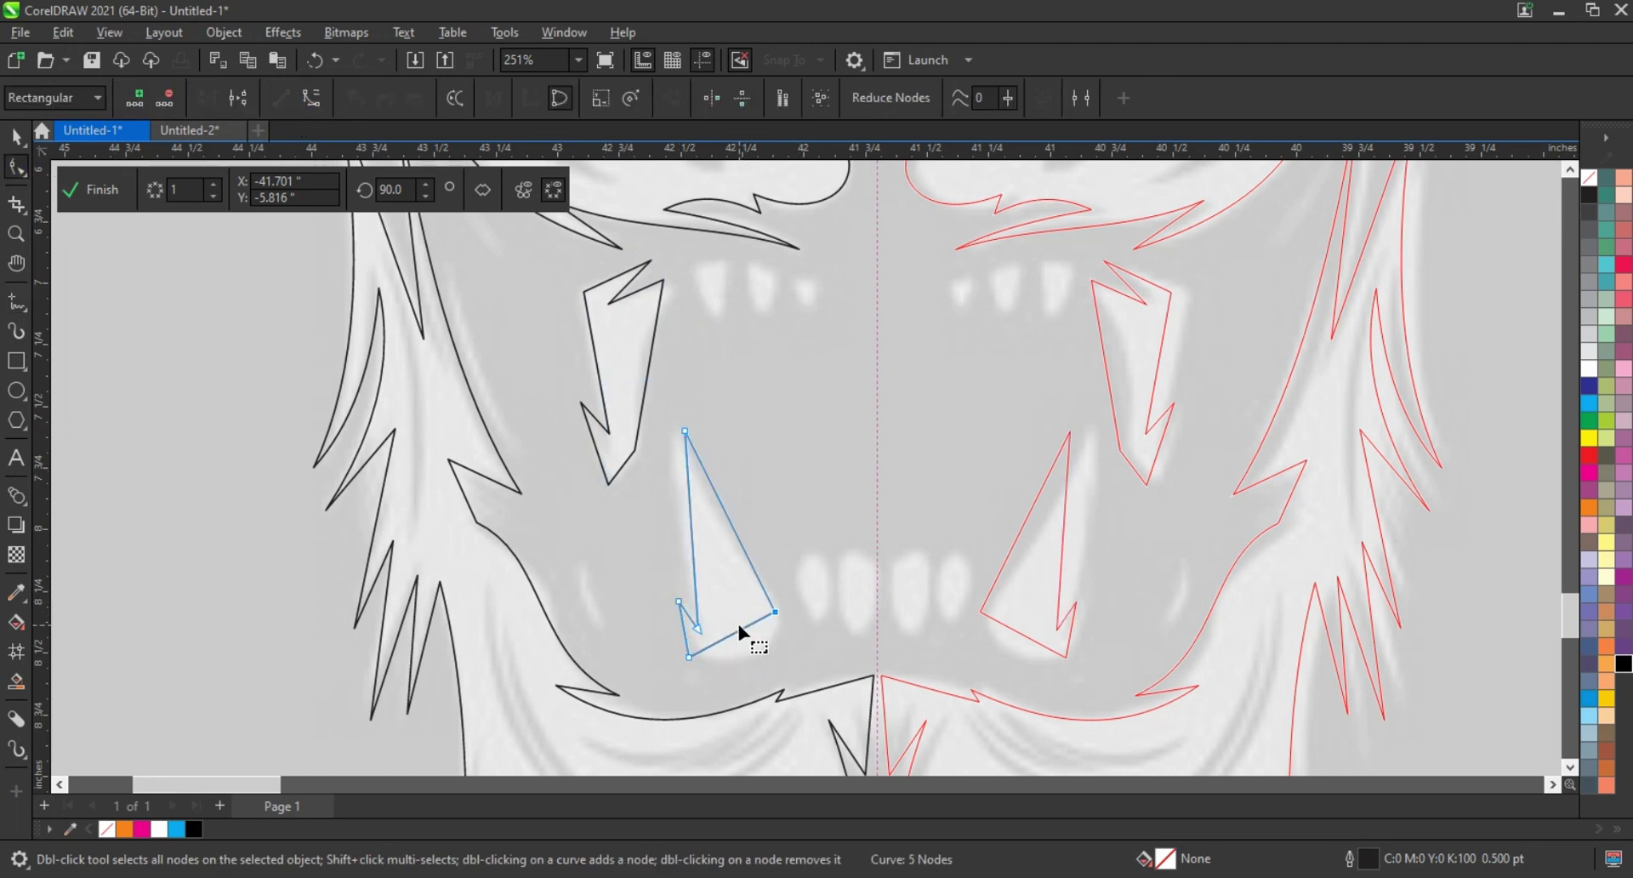
left_click_drag(719, 642, 768, 649)
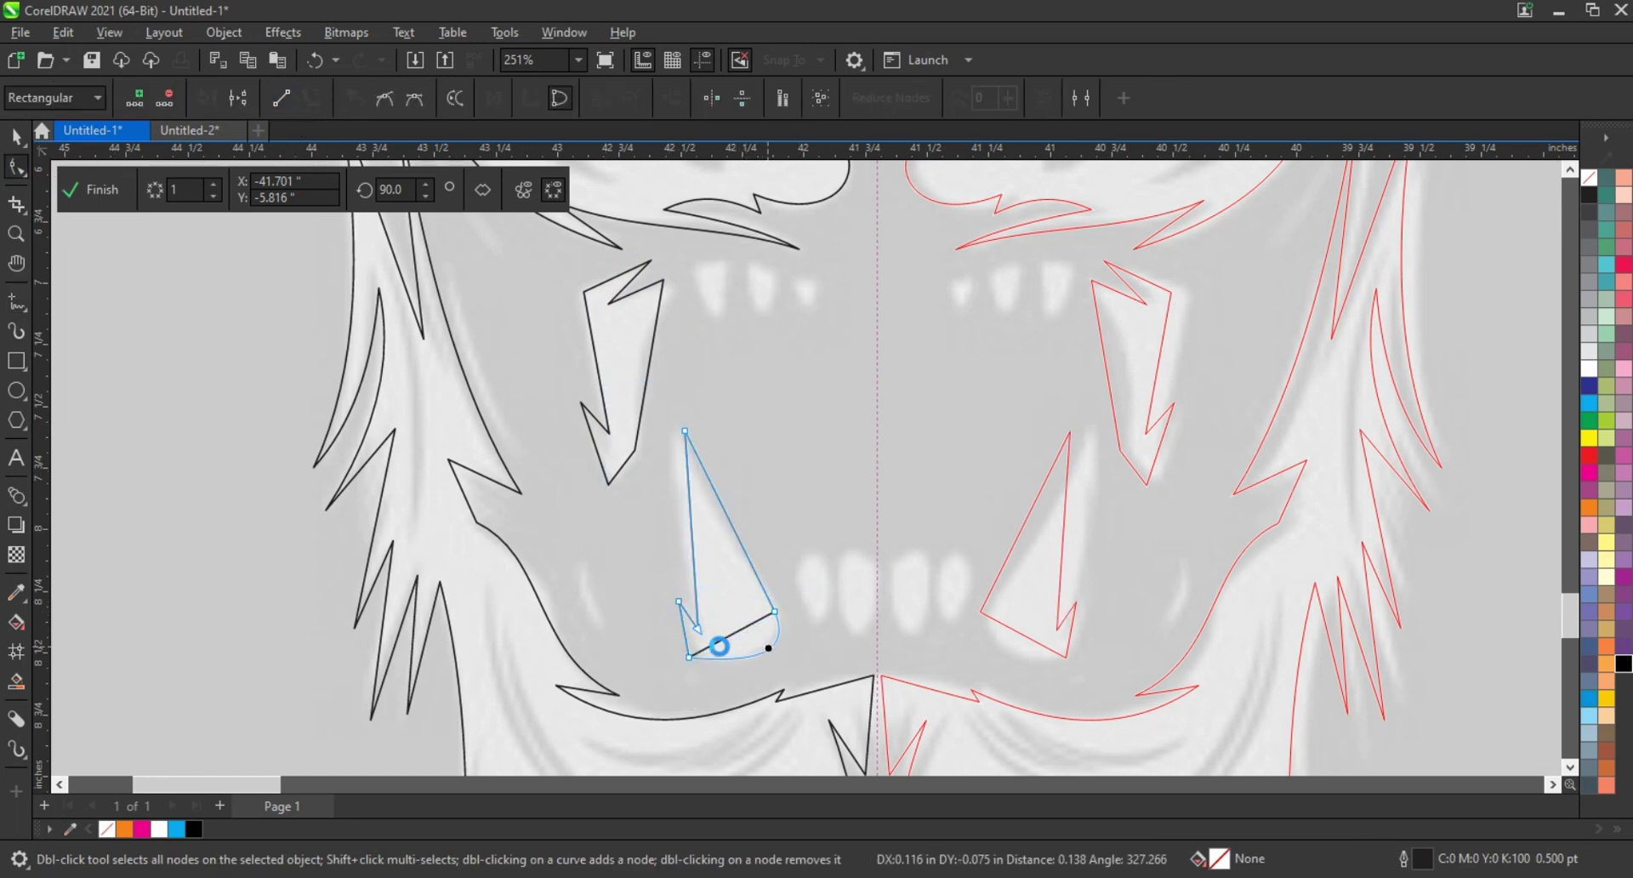
left_click_drag(691, 574, 691, 577)
left_click_drag(783, 412, 620, 693)
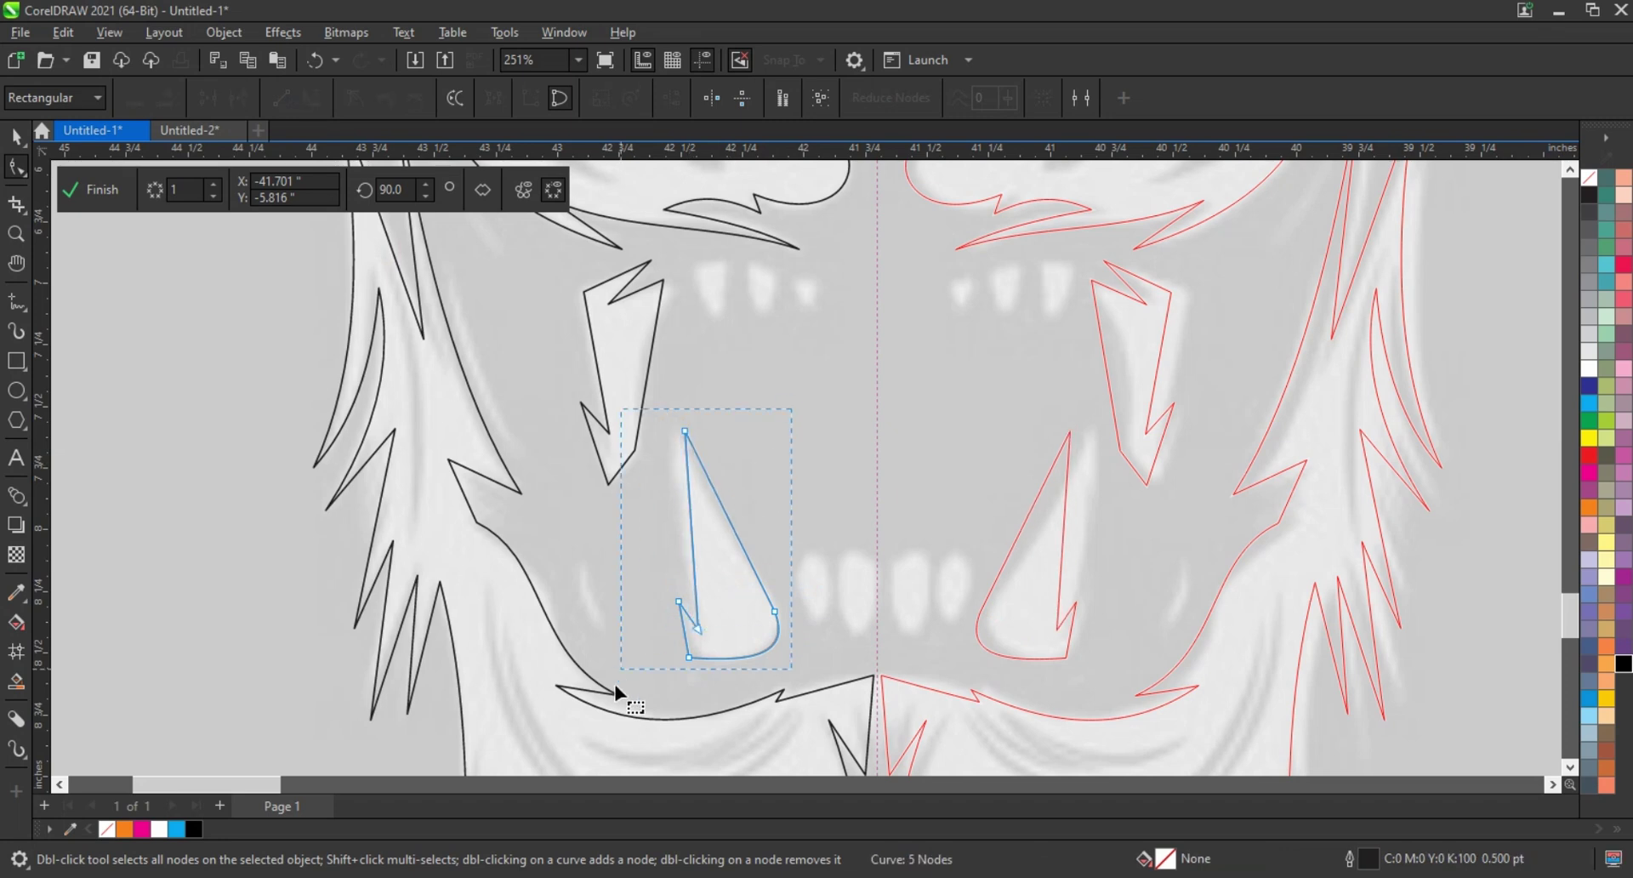
left_click(720, 527)
key("F5")
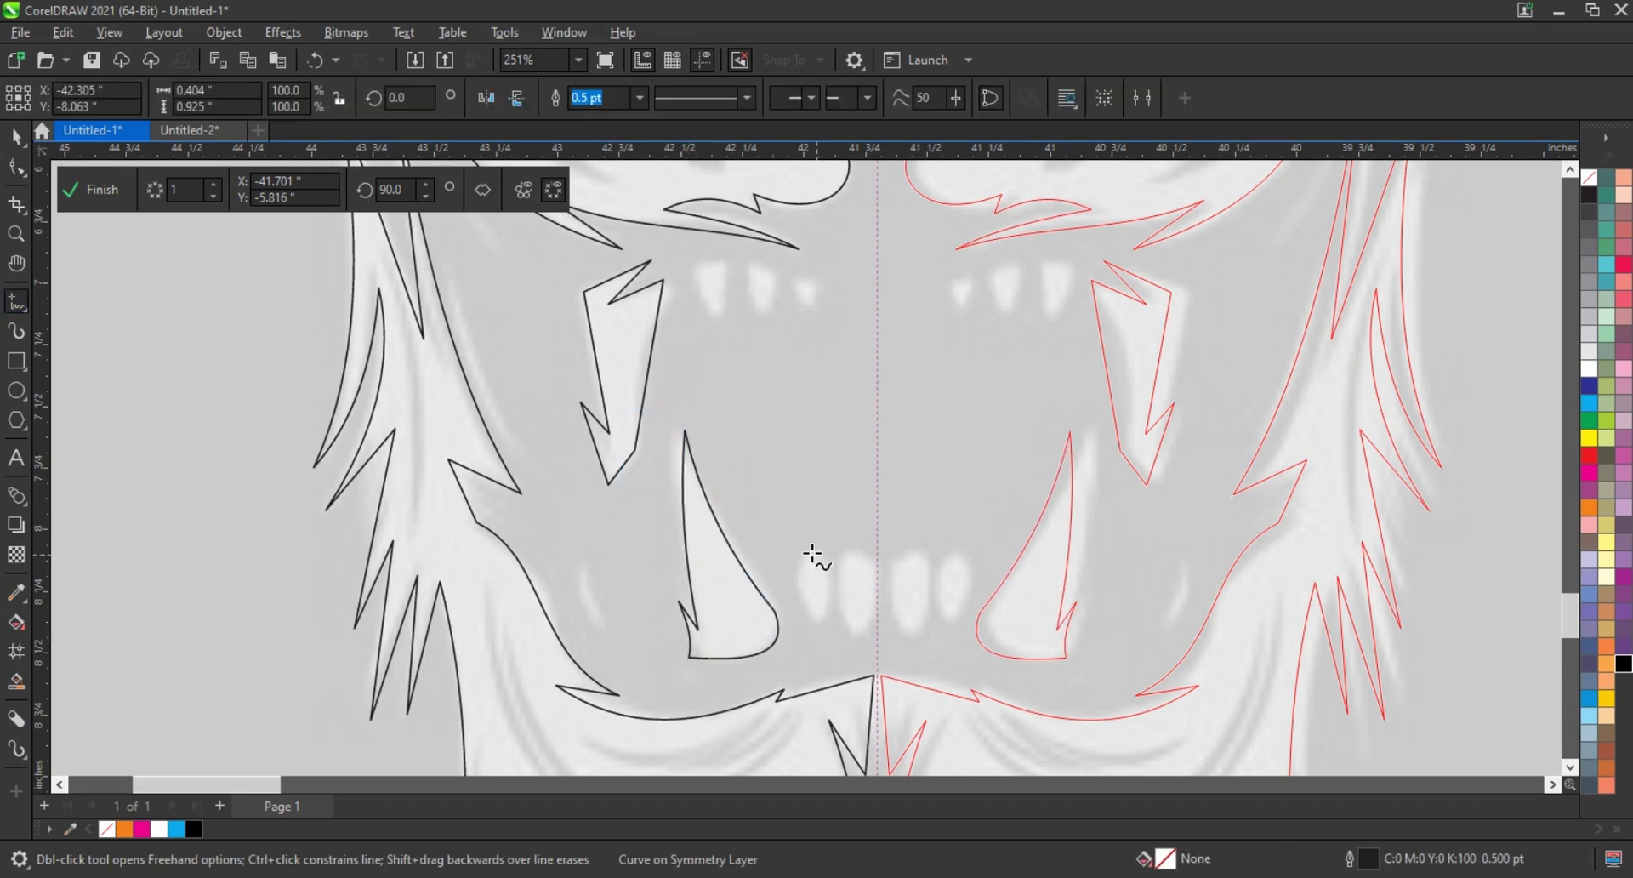
Bend the tooth line into a teardrop and duplicate it for the next tooth
key("F10")
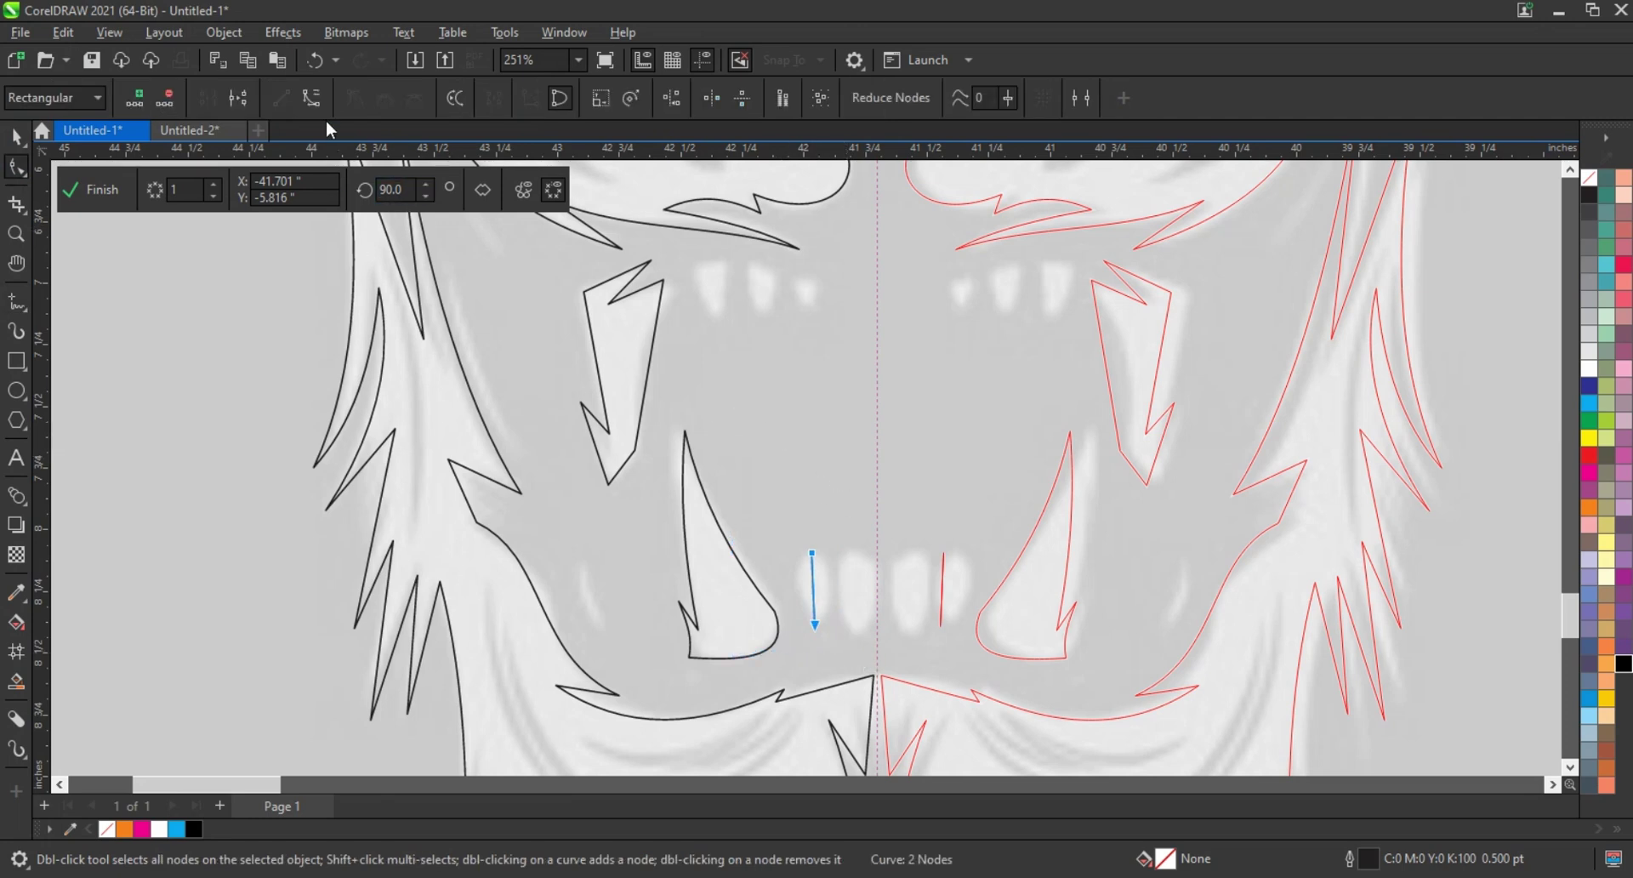
left_click_drag(815, 595, 825, 564)
key("space")
key("ctrl+d")
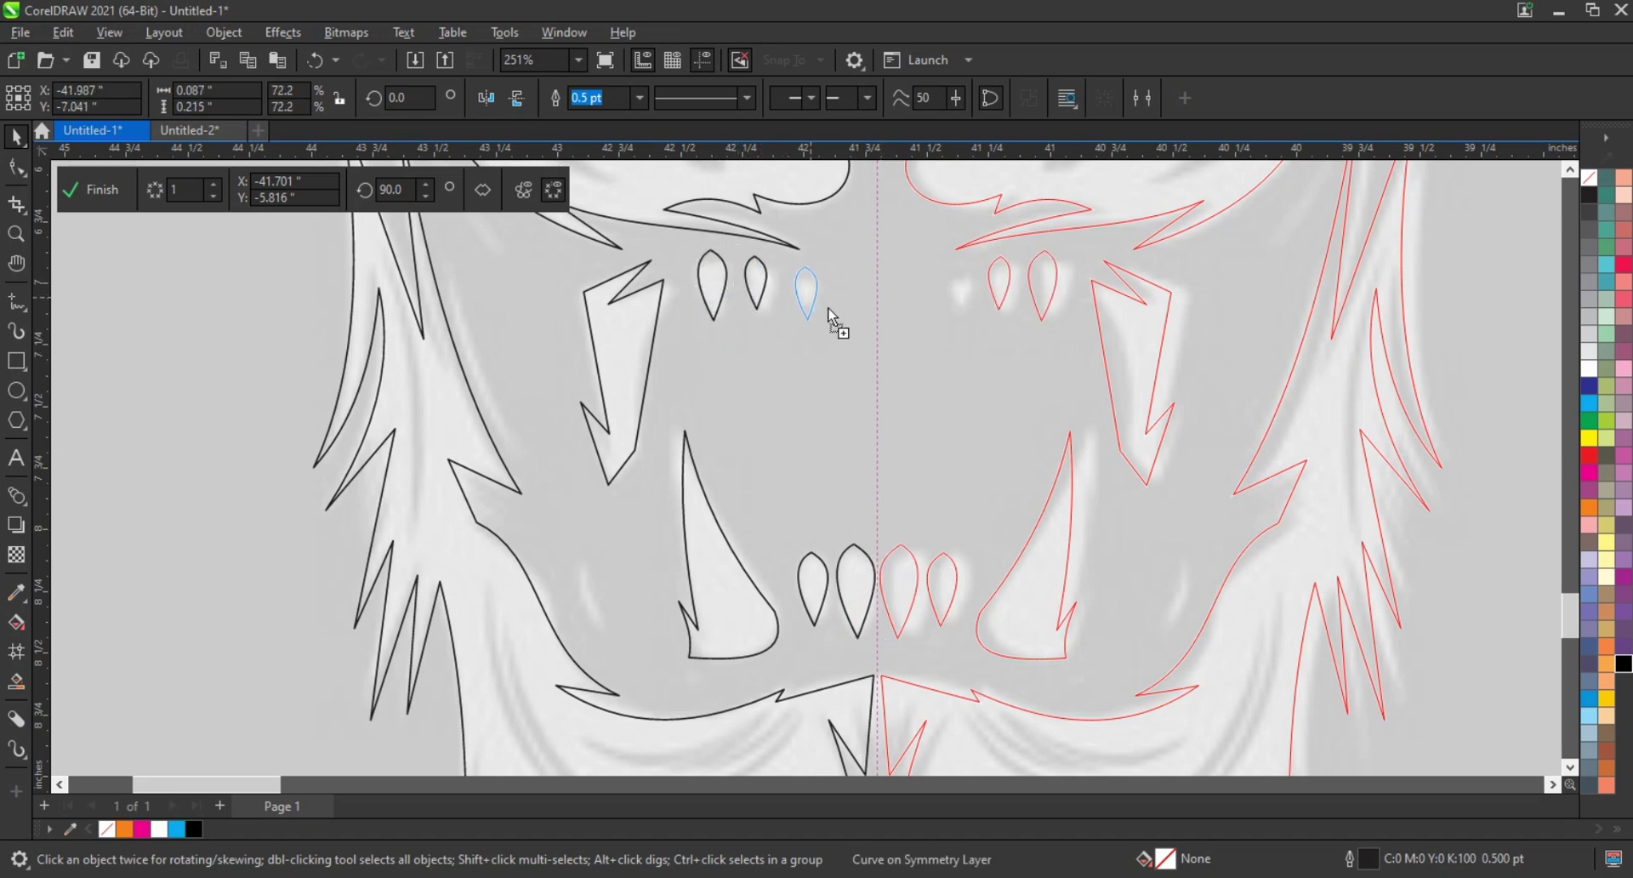
scroll(839, 504, "down", 5)
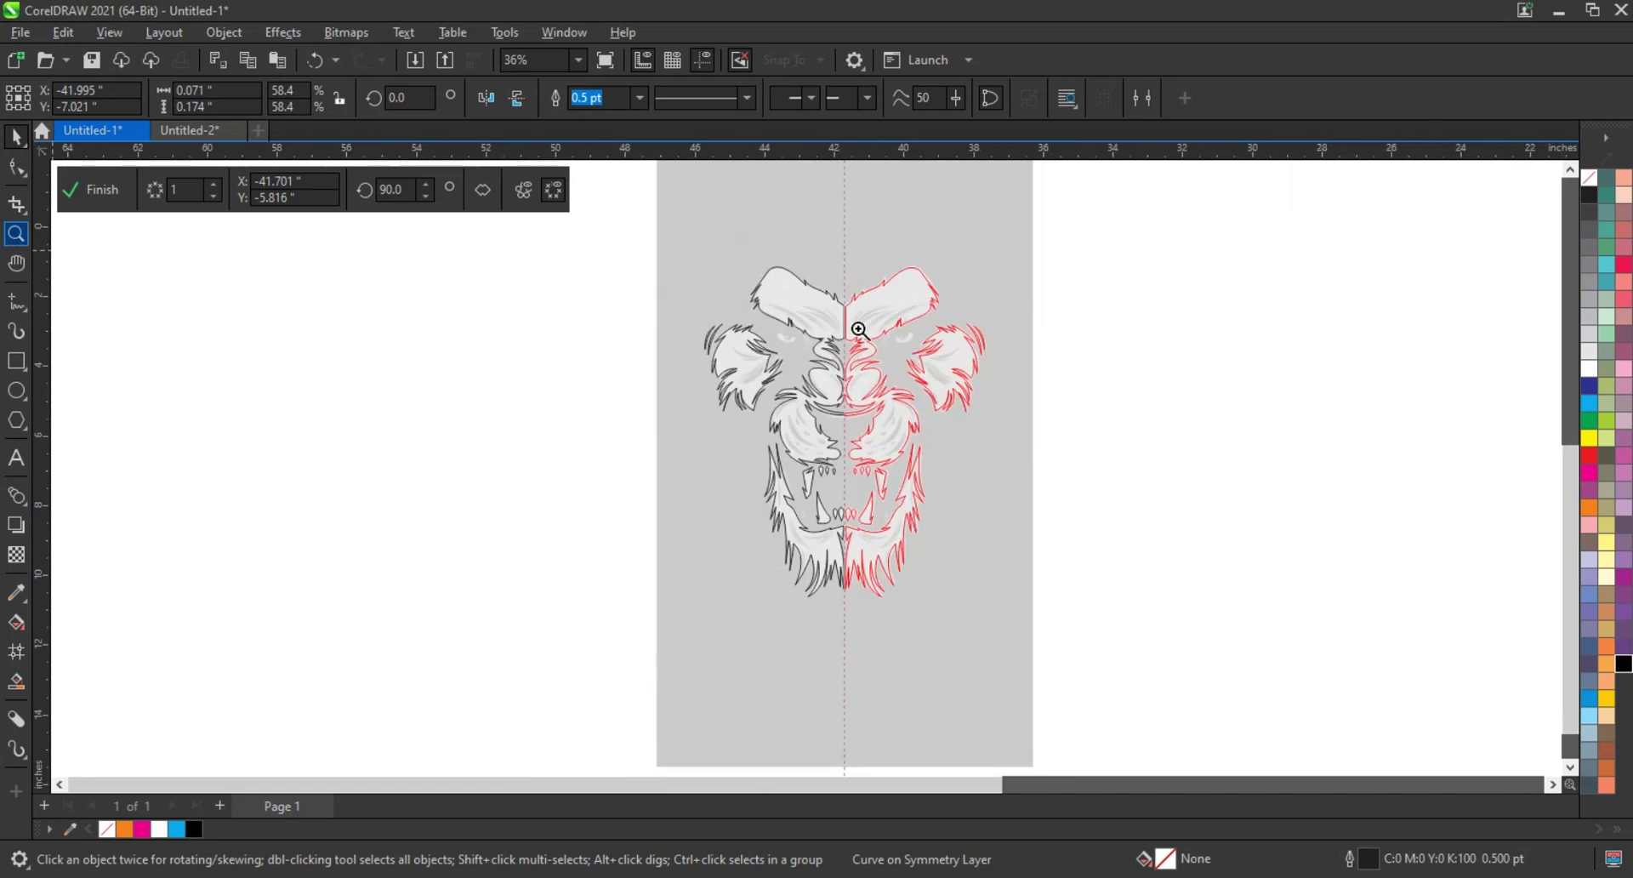
Zoom on the left eye and shape its outline into a rounded crescent
key("z")
left_click(845, 452)
key("F5")
left_click(484, 366)
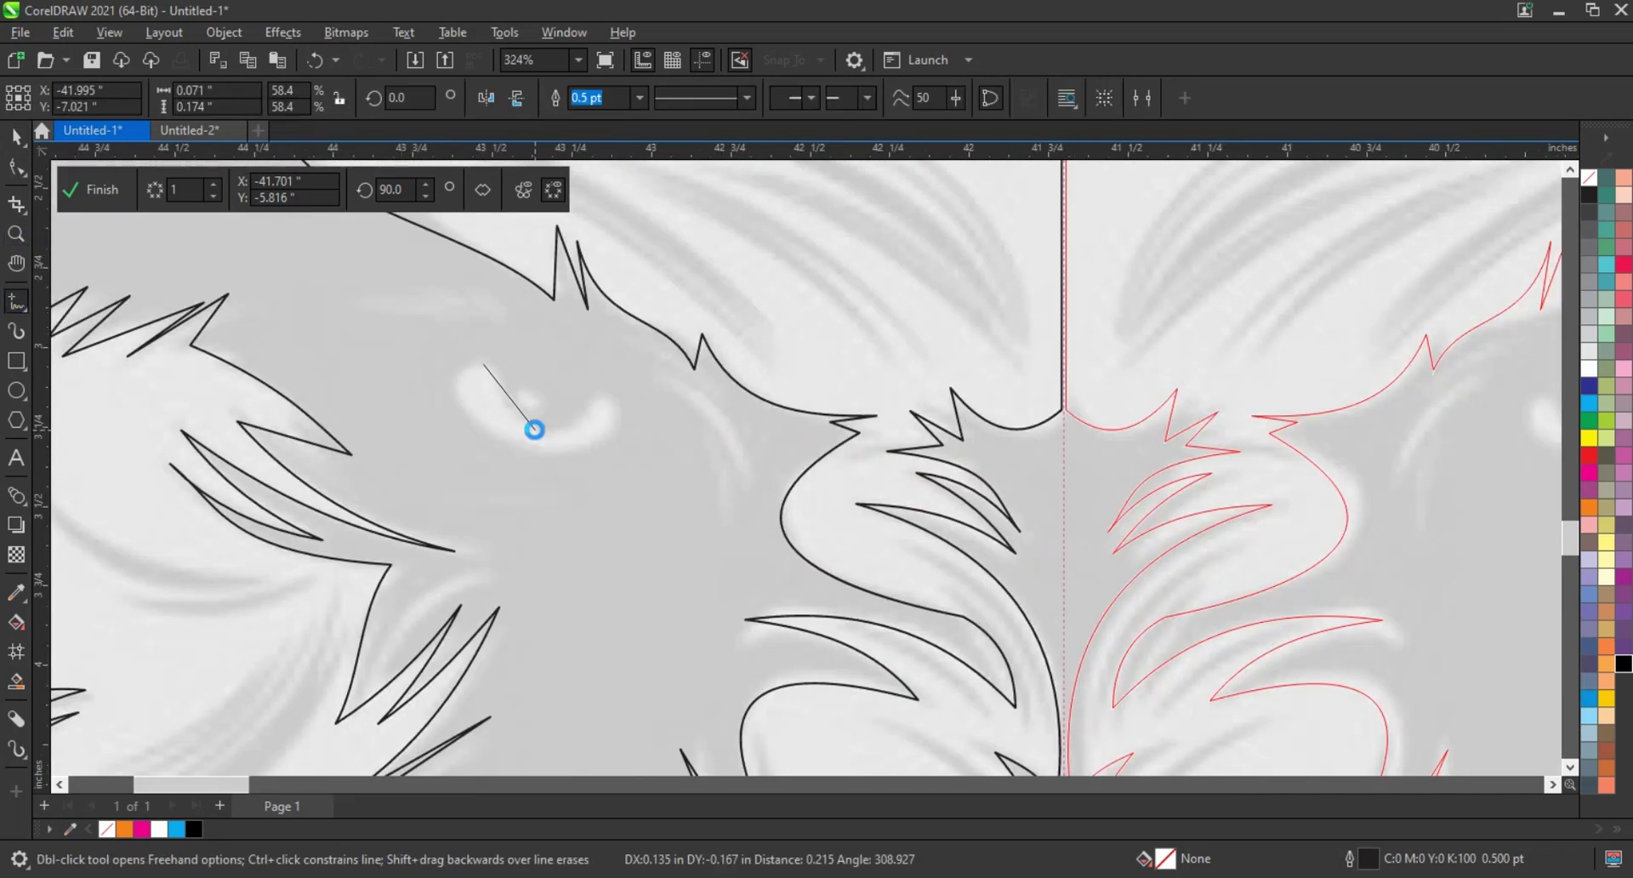
key("F10")
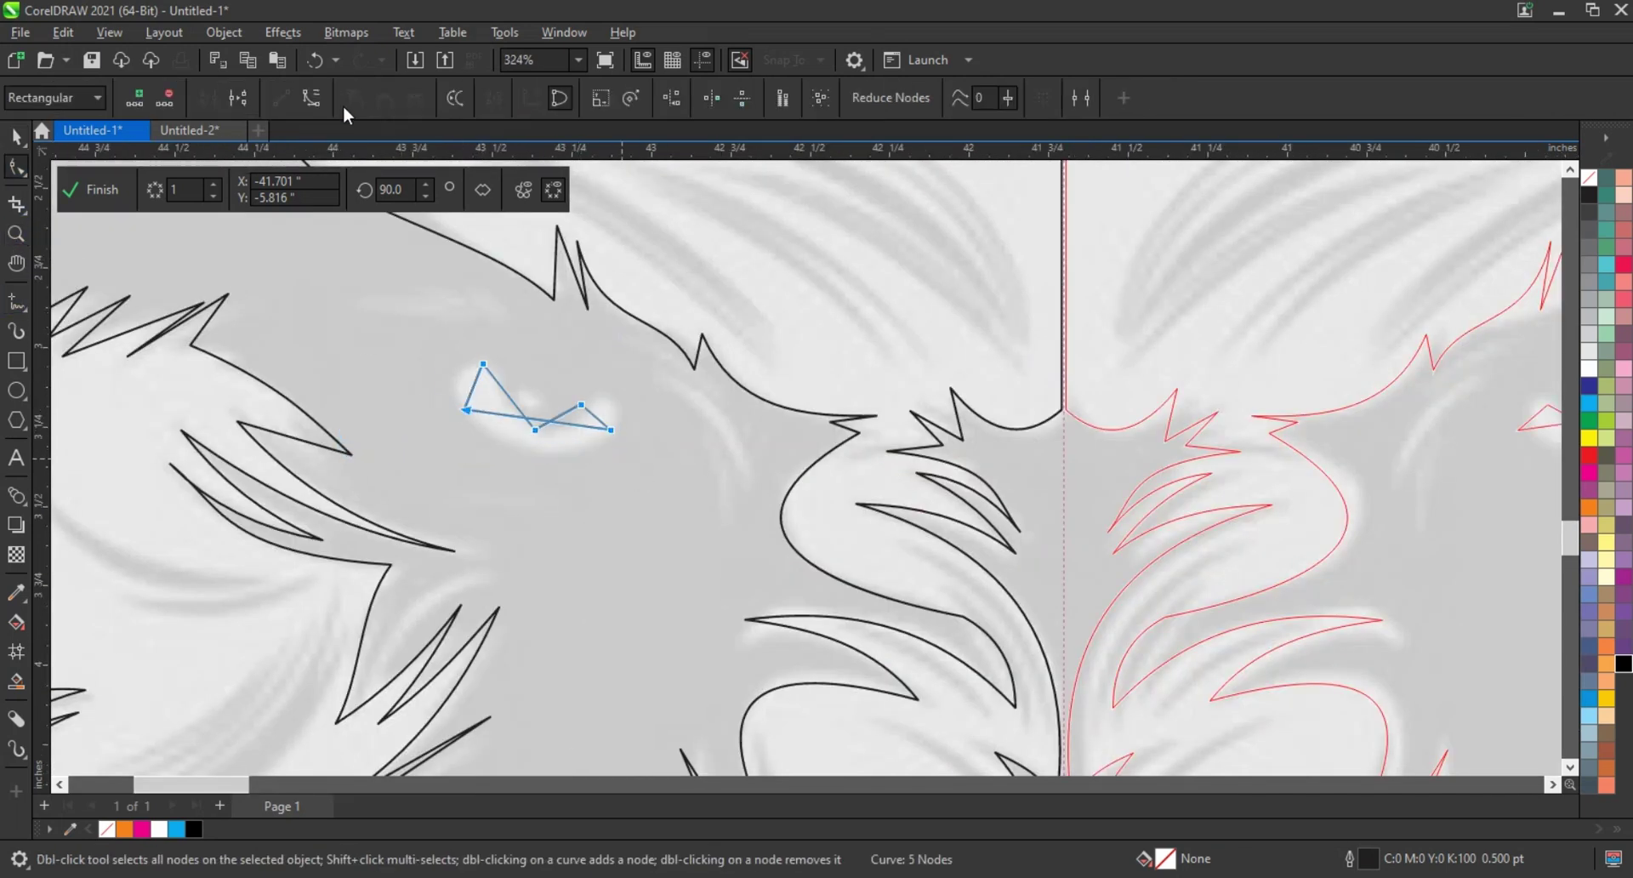
mouse_move(476, 412)
left_mouse_down()
mouse_move(491, 458)
mouse_move(510, 463)
left_mouse_up()
mouse_move(558, 417)
left_mouse_down()
mouse_move(561, 430)
mouse_move(456, 380)
left_mouse_up()
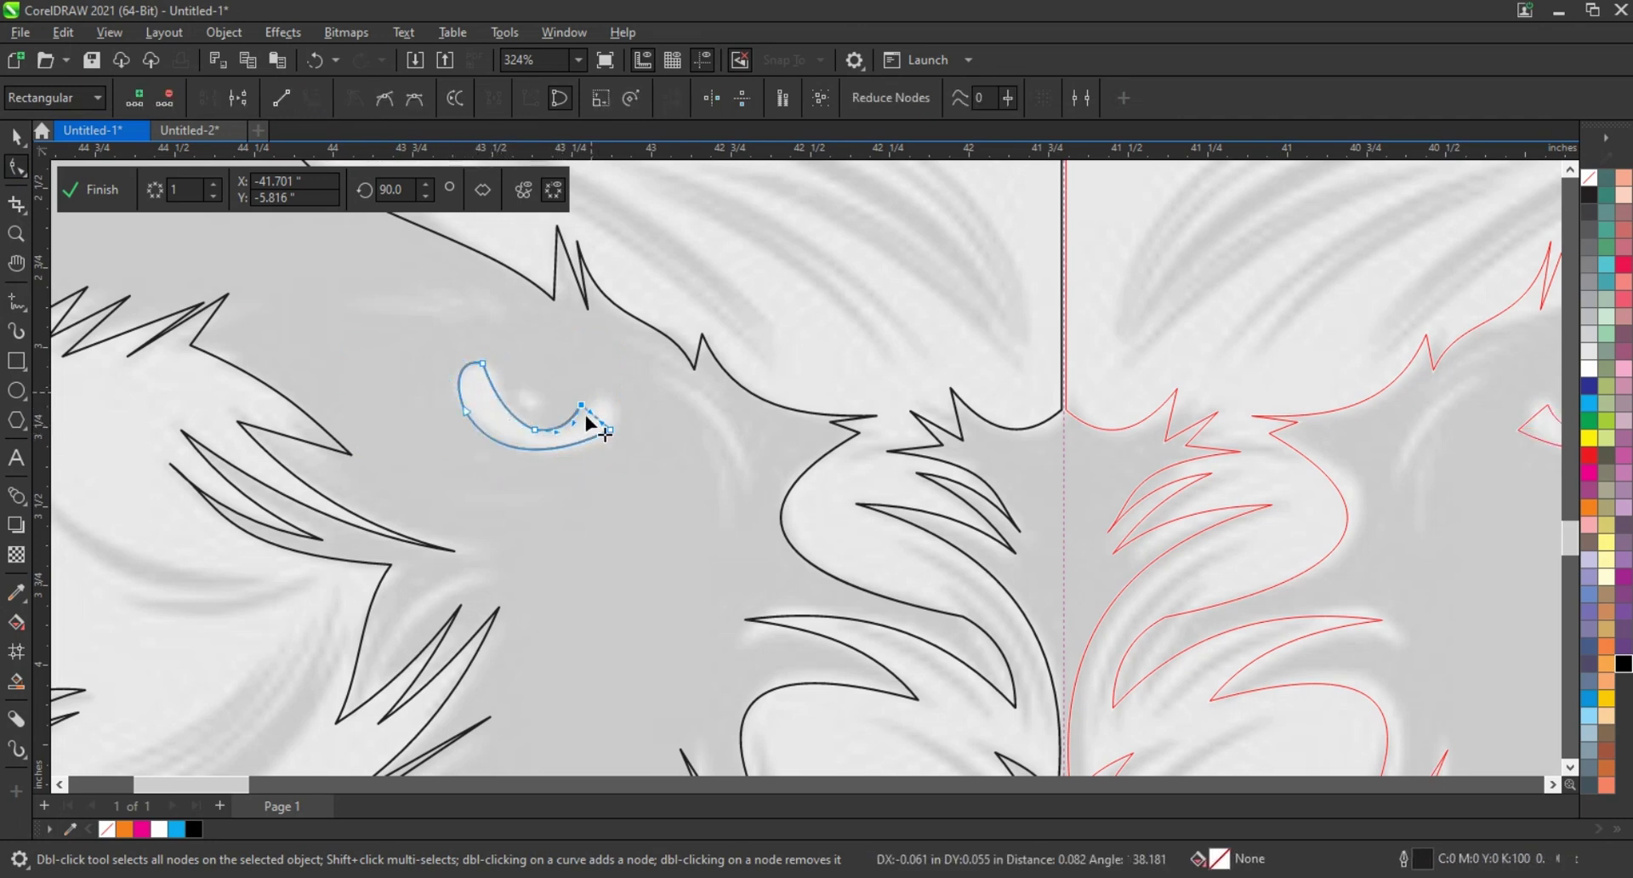
mouse_move(595, 421)
left_mouse_down()
mouse_move(612, 426)
mouse_move(563, 465)
left_mouse_up()
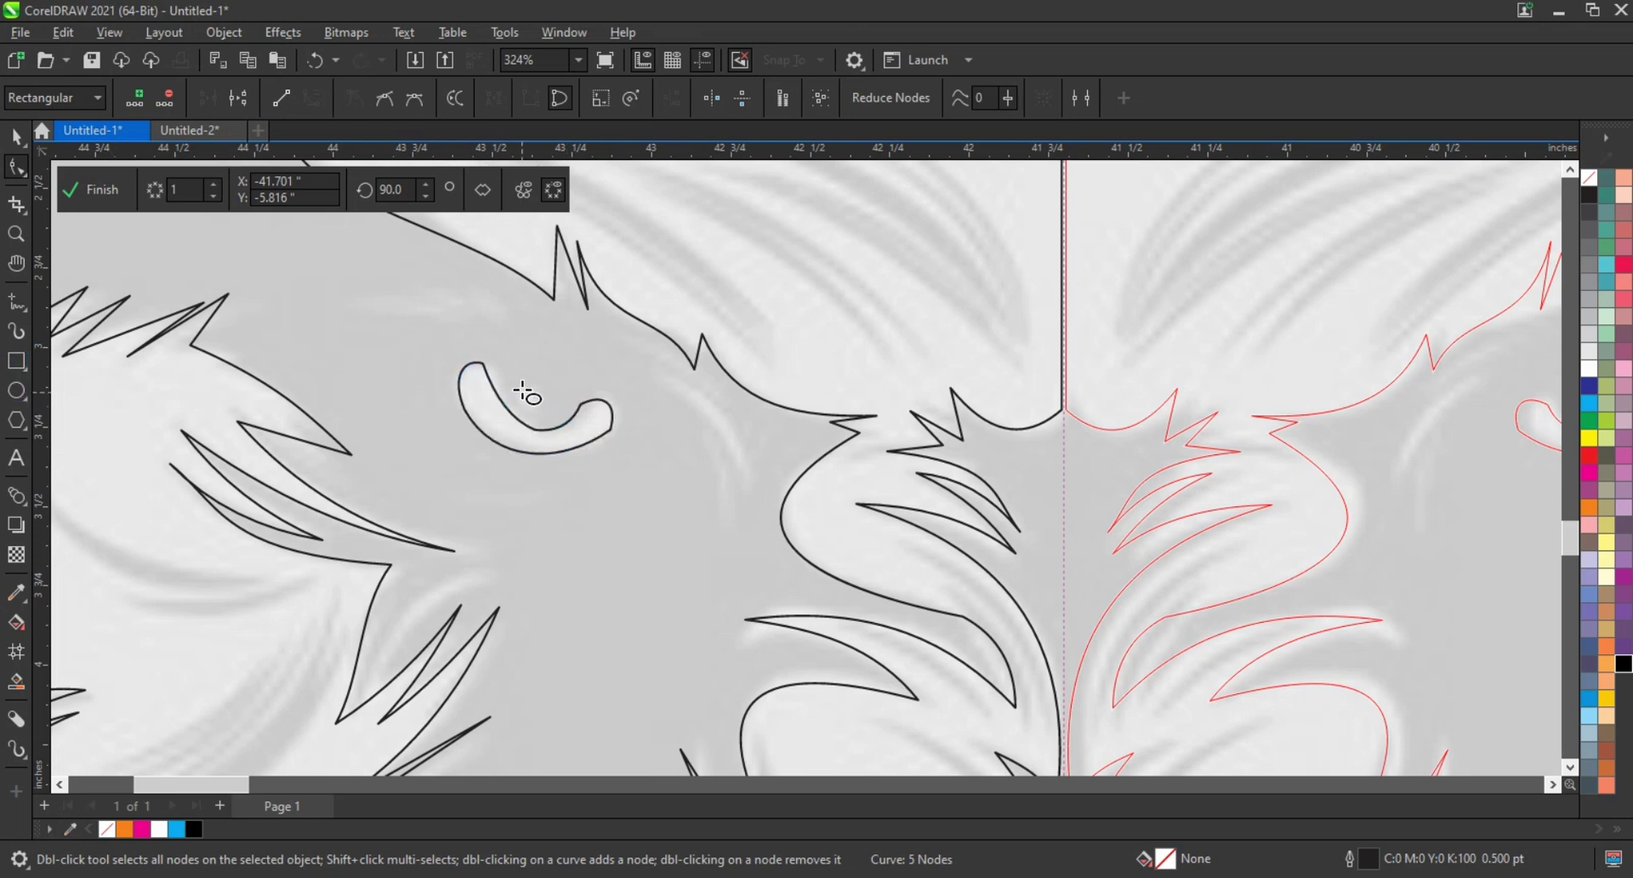
Select the oval pupil, then add a curved brow line running from the eye toward the nose
key("space")
left_click(544, 402)
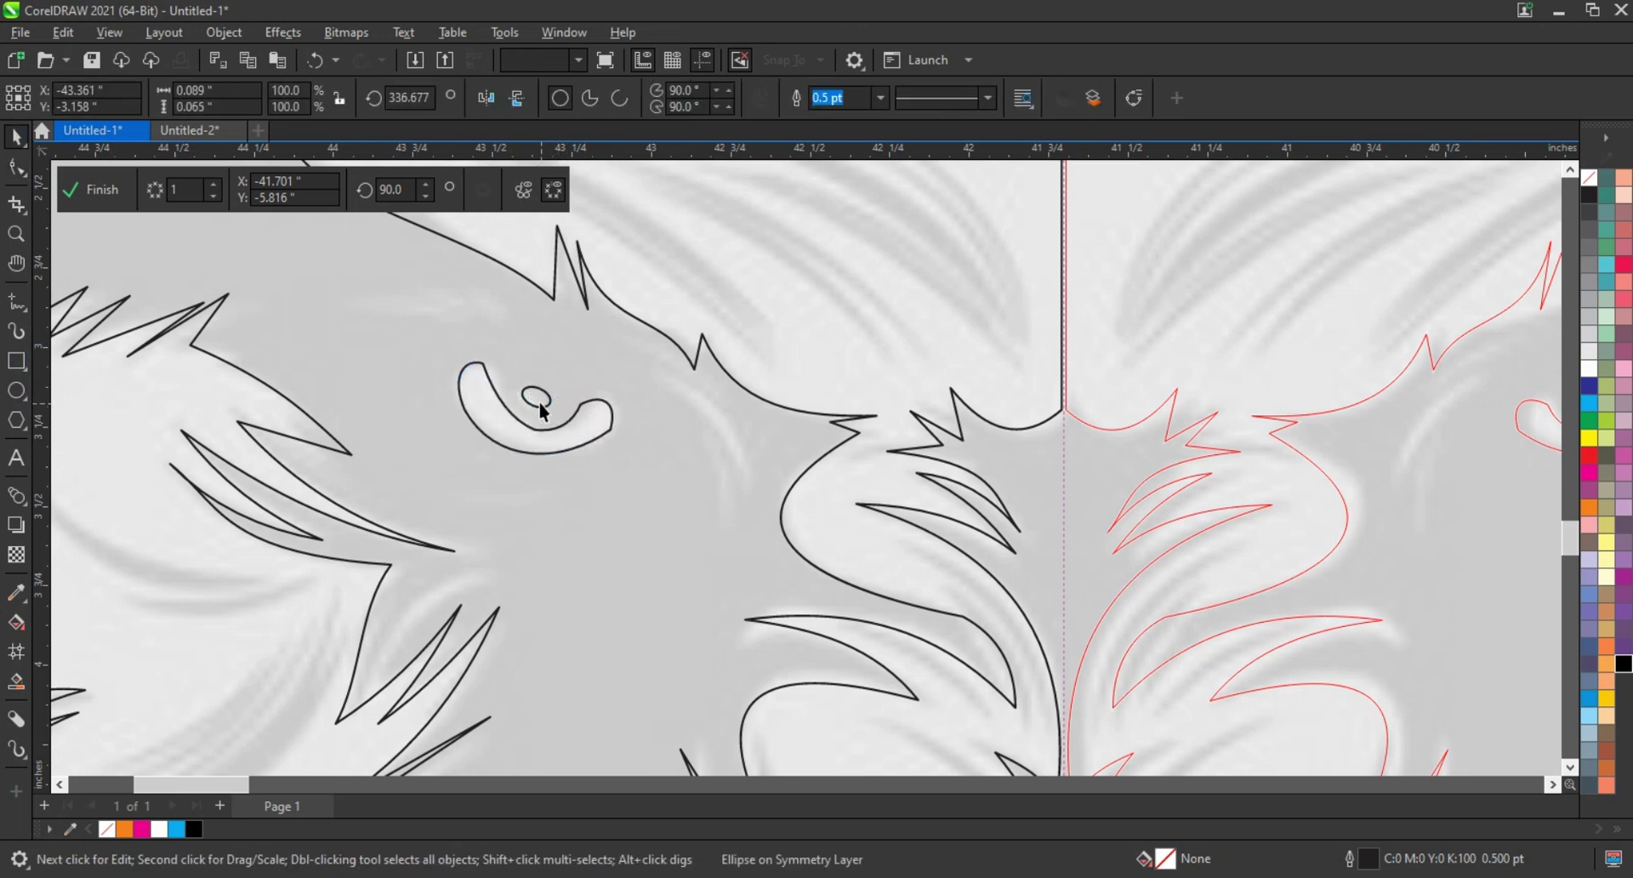
key("Escape")
key("F5")
left_click(649, 372)
left_click(754, 503)
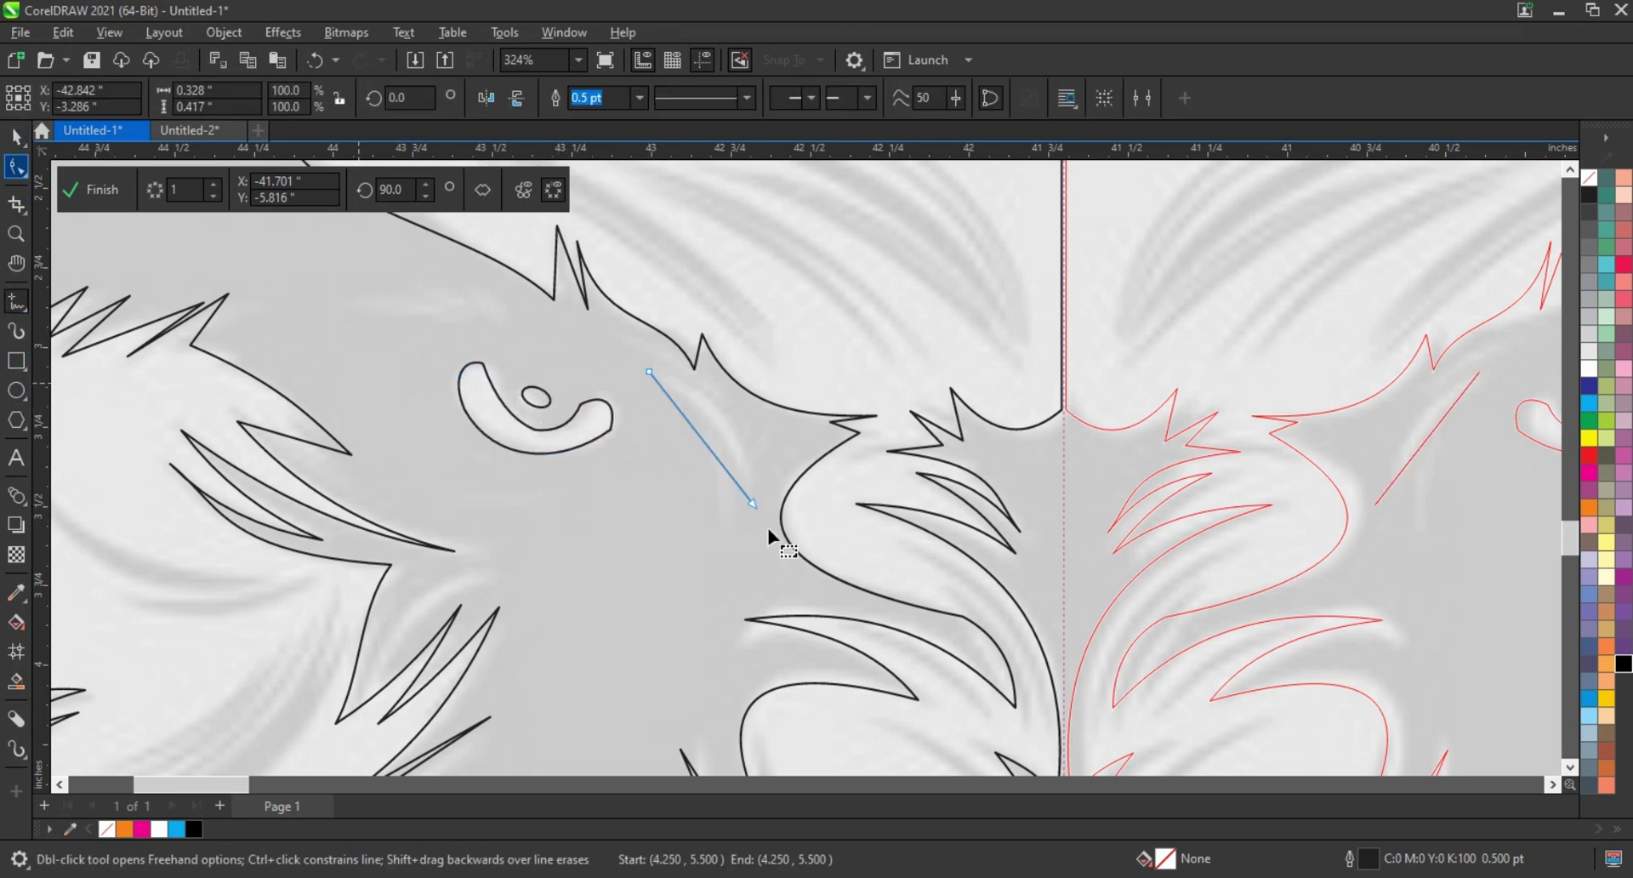
key("F10")
left_click_drag(693, 429, 719, 421)
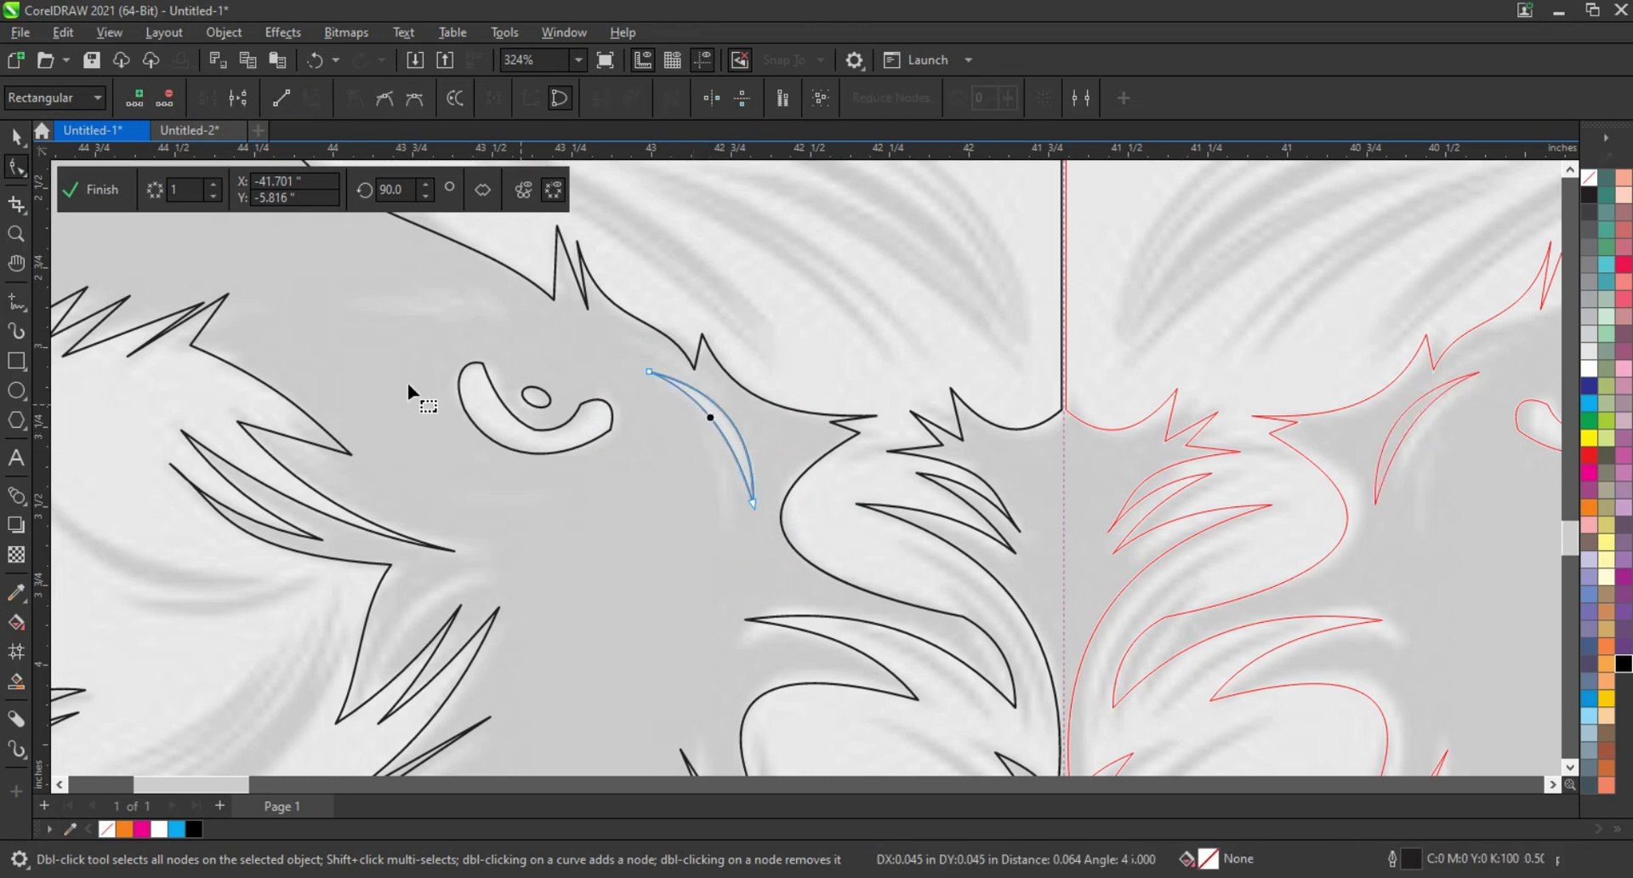
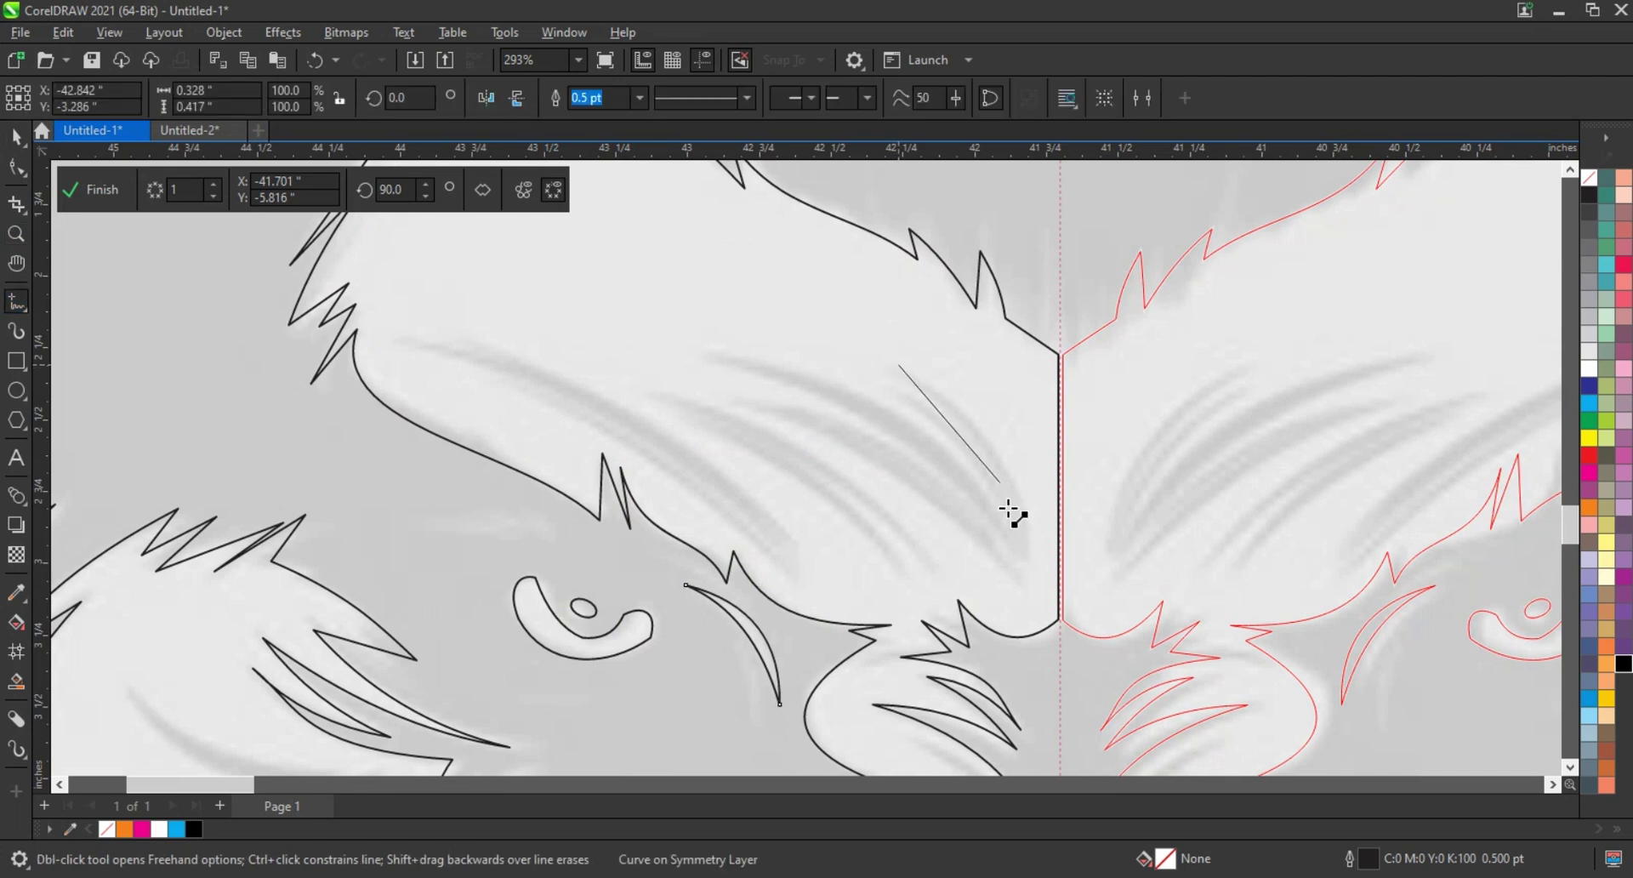
Trace a fur strand beside the nose and bow its edge into a curve
double_click(1026, 551)
key("F10")
left_click_drag(655, 328, 1086, 613)
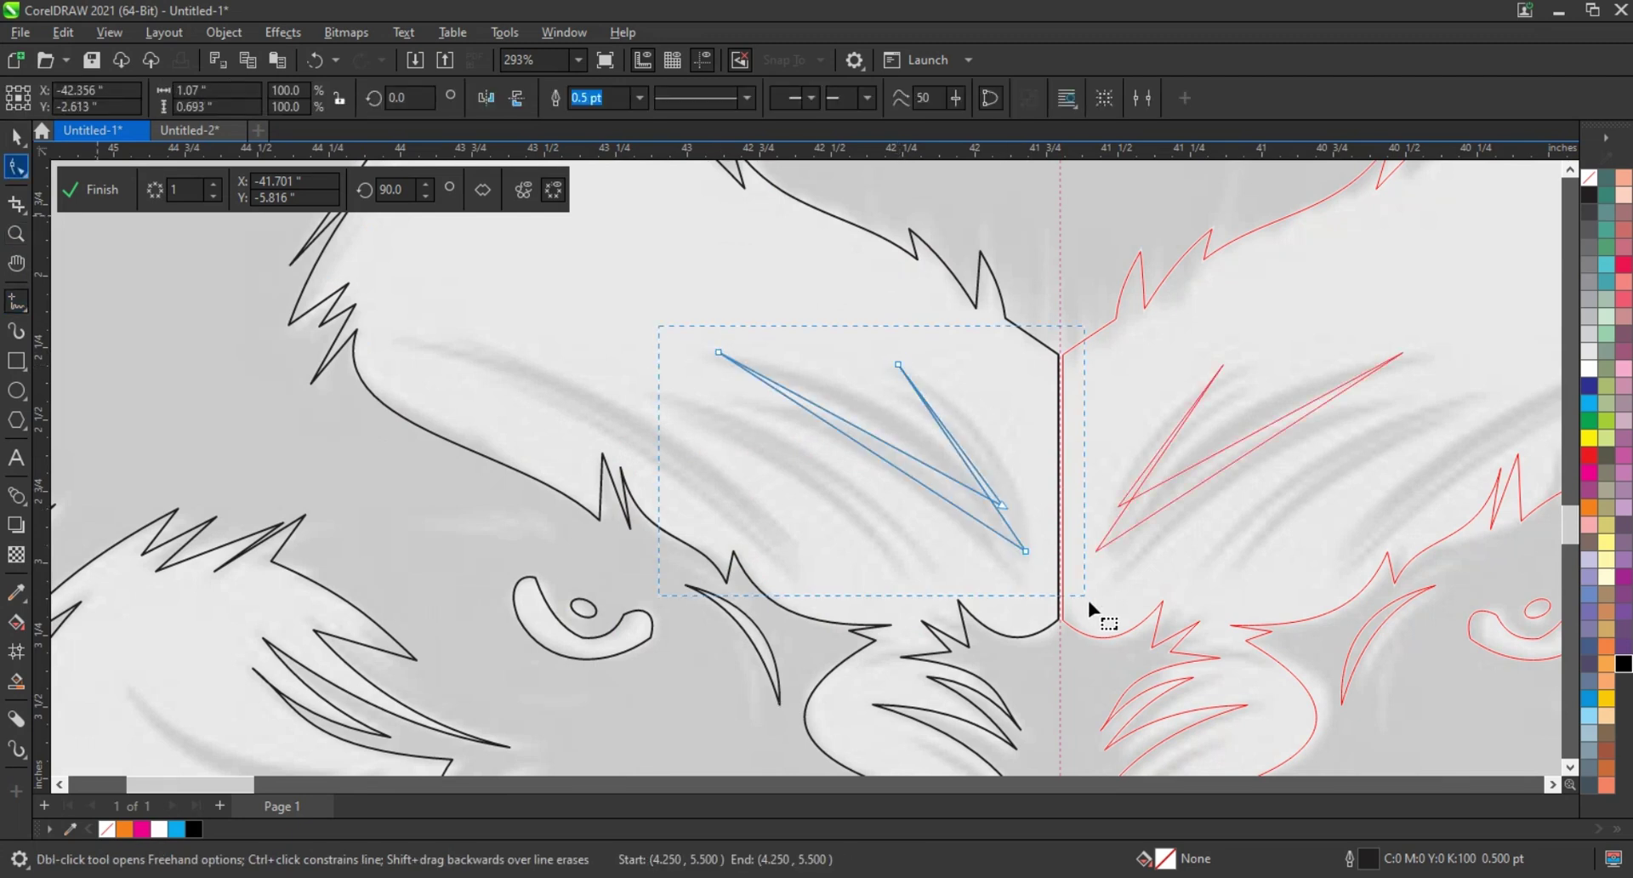
mouse_move(989, 491)
left_mouse_down()
mouse_move(992, 453)
mouse_move(885, 437)
left_mouse_up()
Trace a long fur strand over the cheek and curve its upper edge upward
left_click(17, 302)
left_click(534, 354)
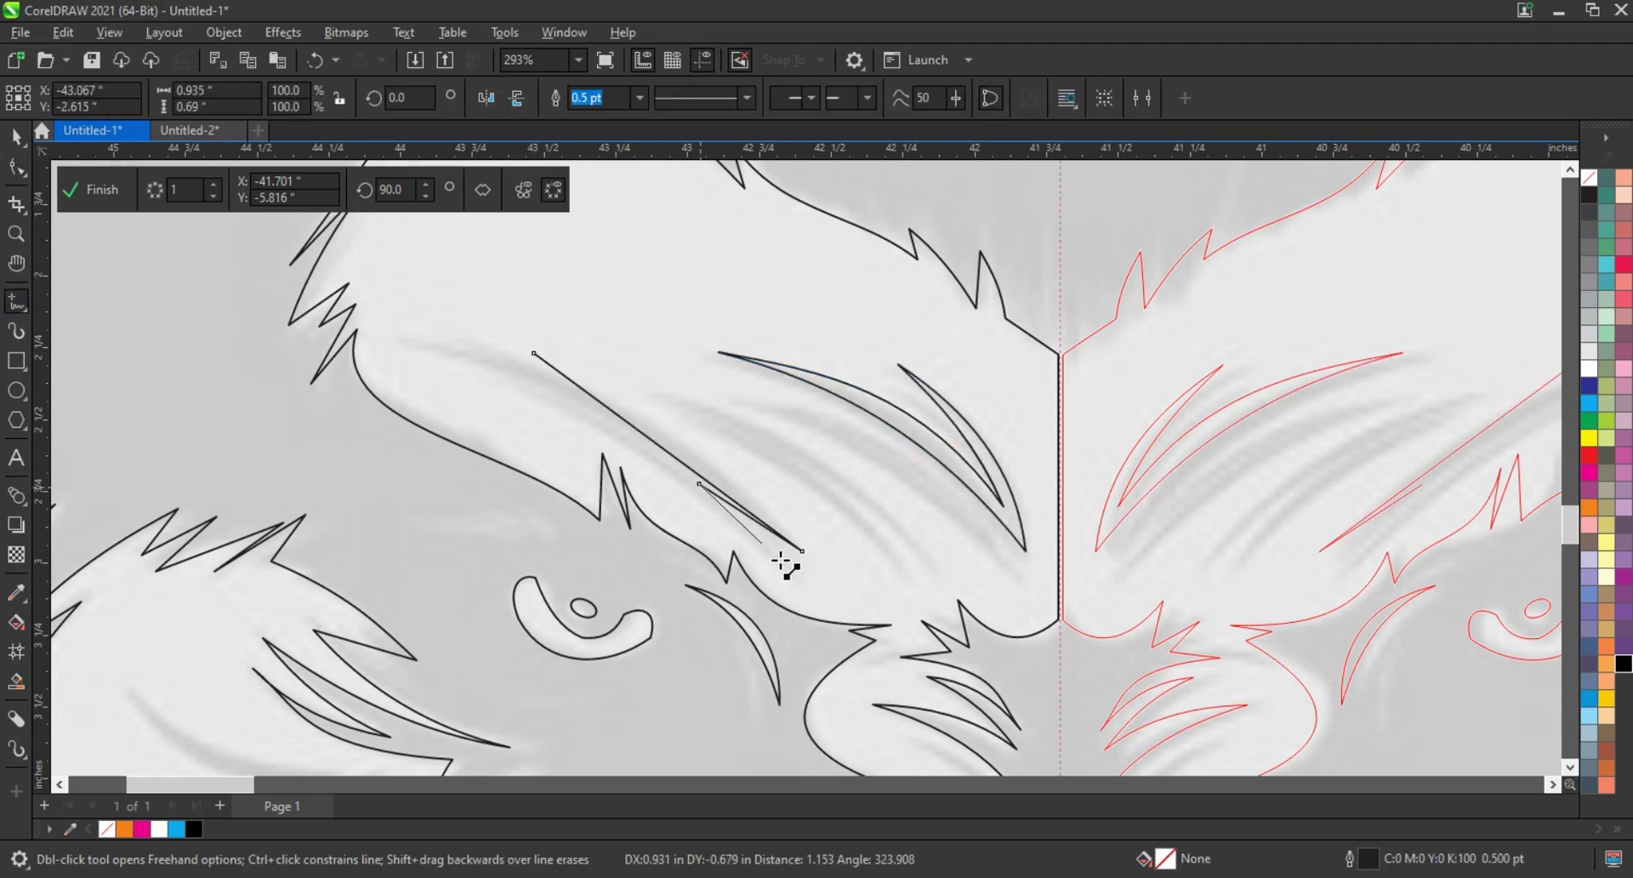
key("F10")
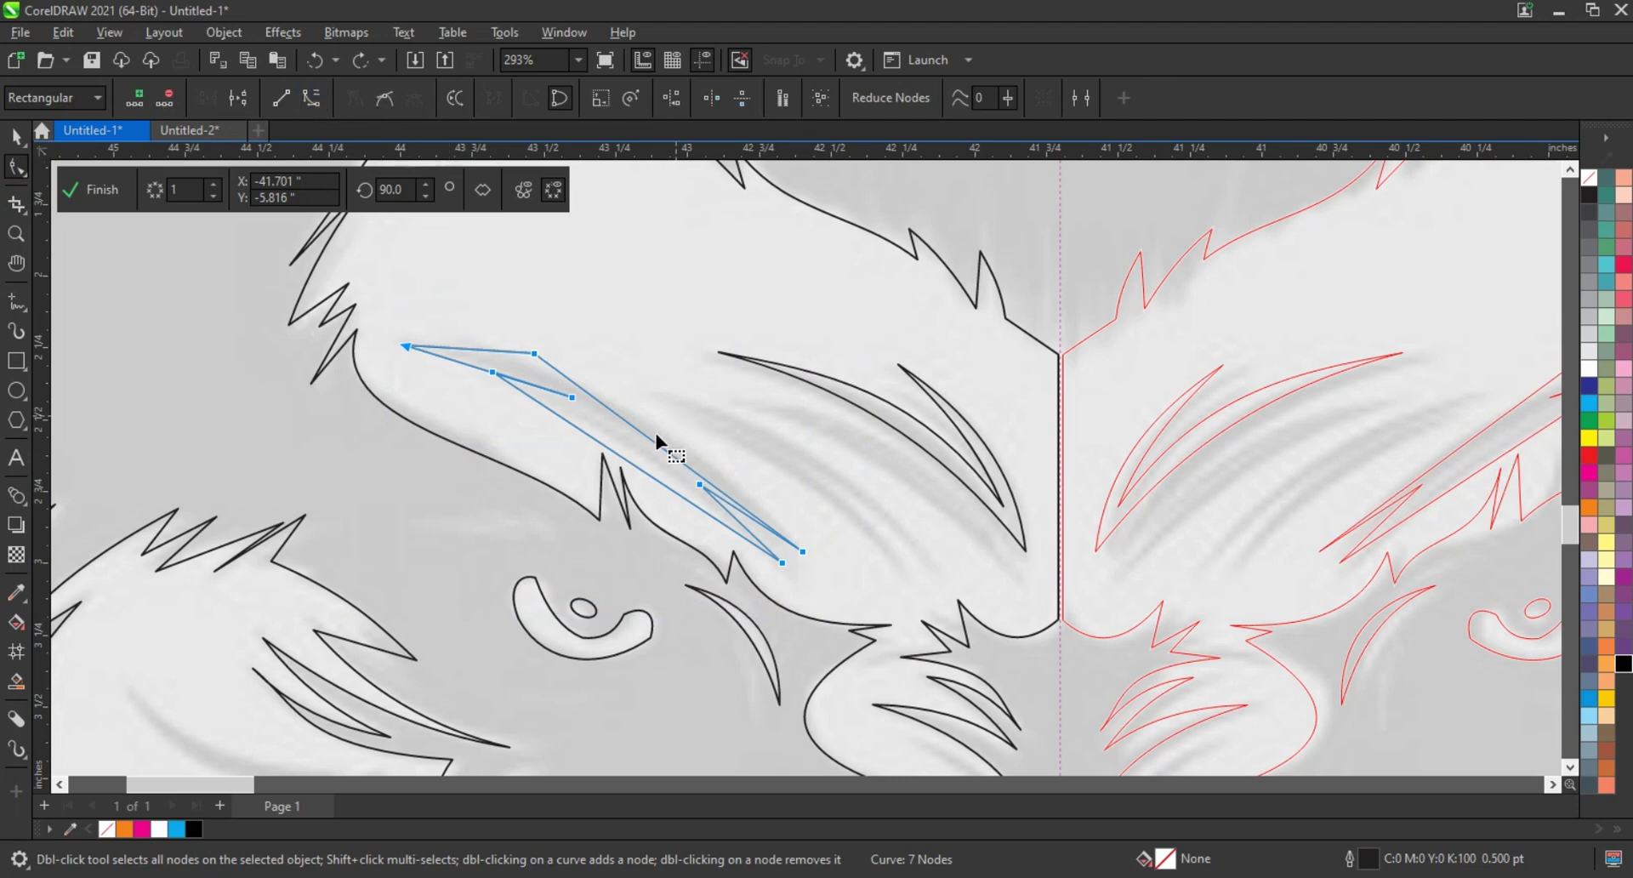
left_click_drag(650, 429, 521, 362)
left_click(638, 452)
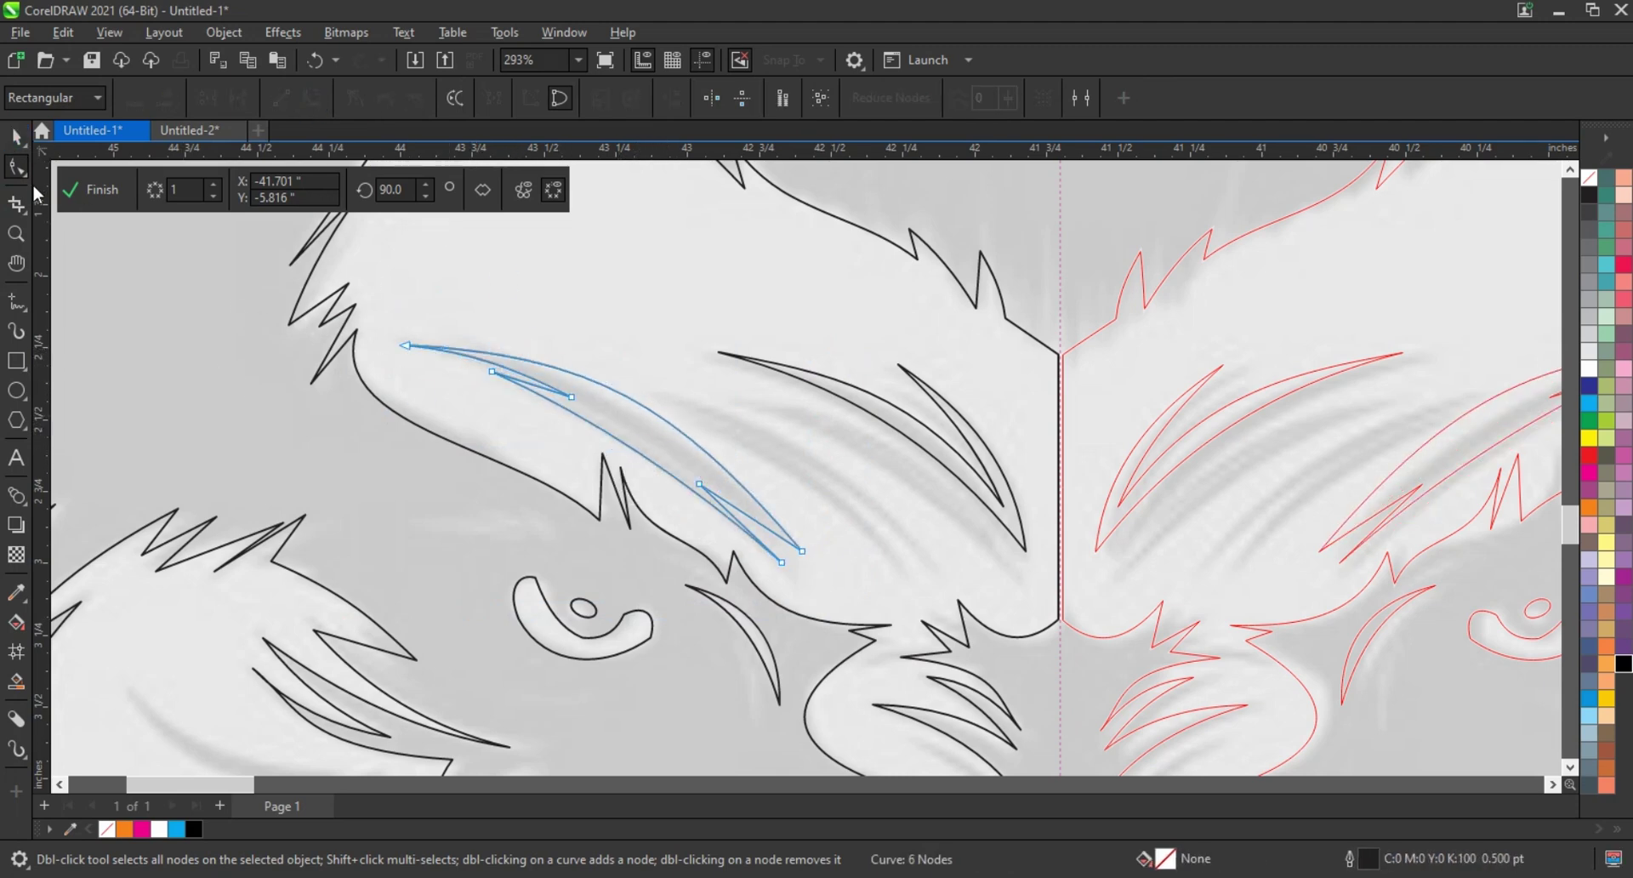
left_click(678, 399)
Draw another closed fur strand with straight segments and bend its upper edge into a curve
key("f5")
left_click(955, 569)
left_click(845, 486)
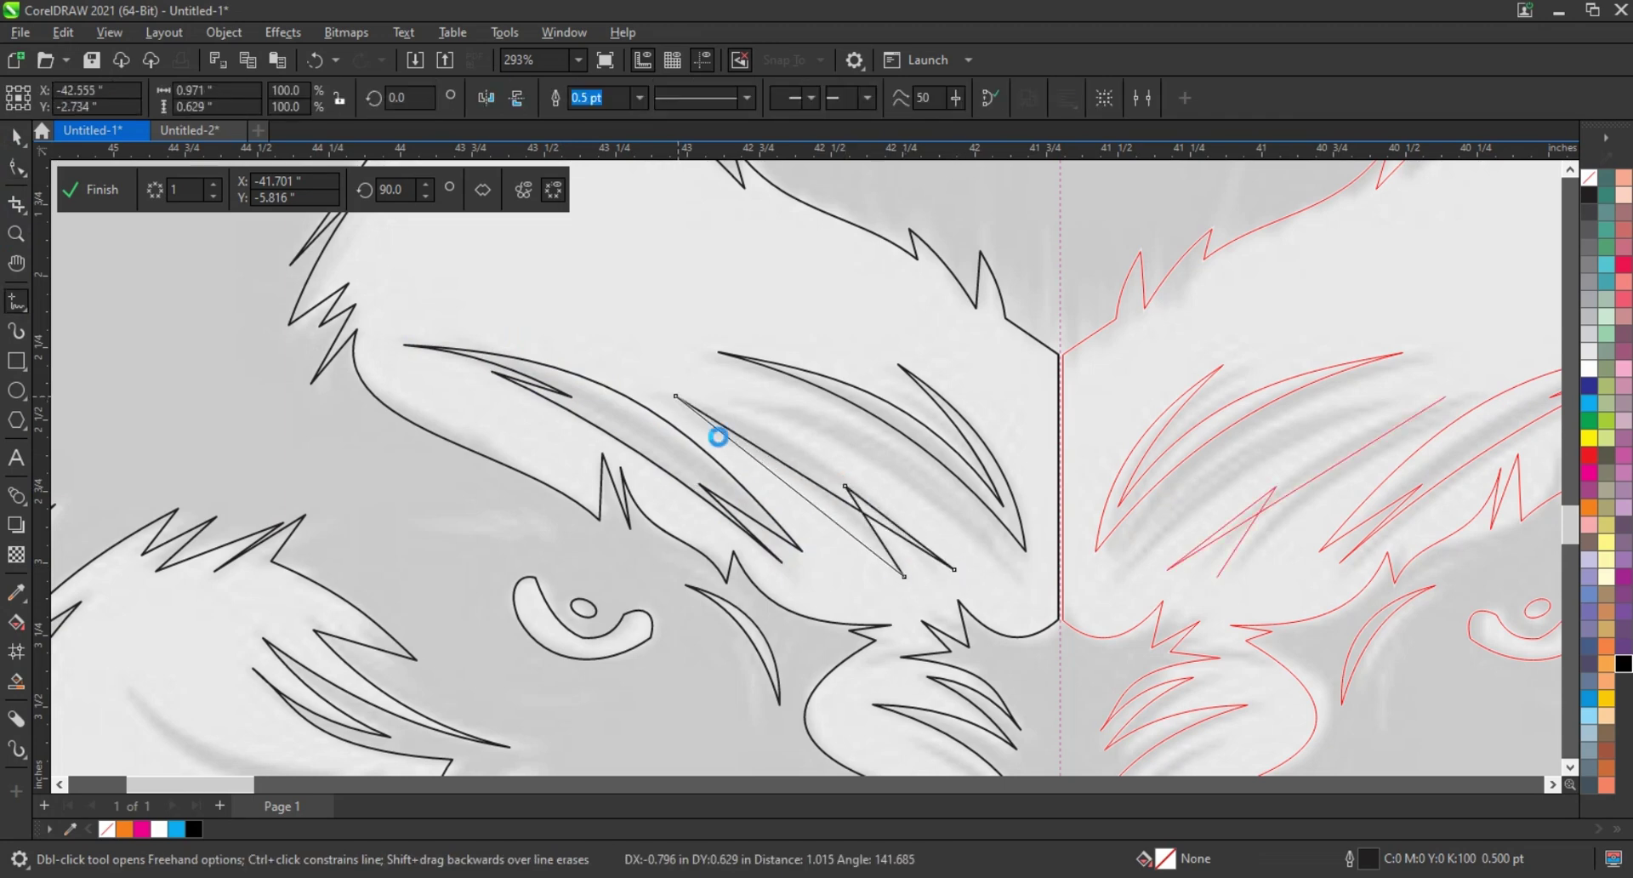
left_click(676, 395)
key("F10")
left_click_drag(824, 473, 810, 495)
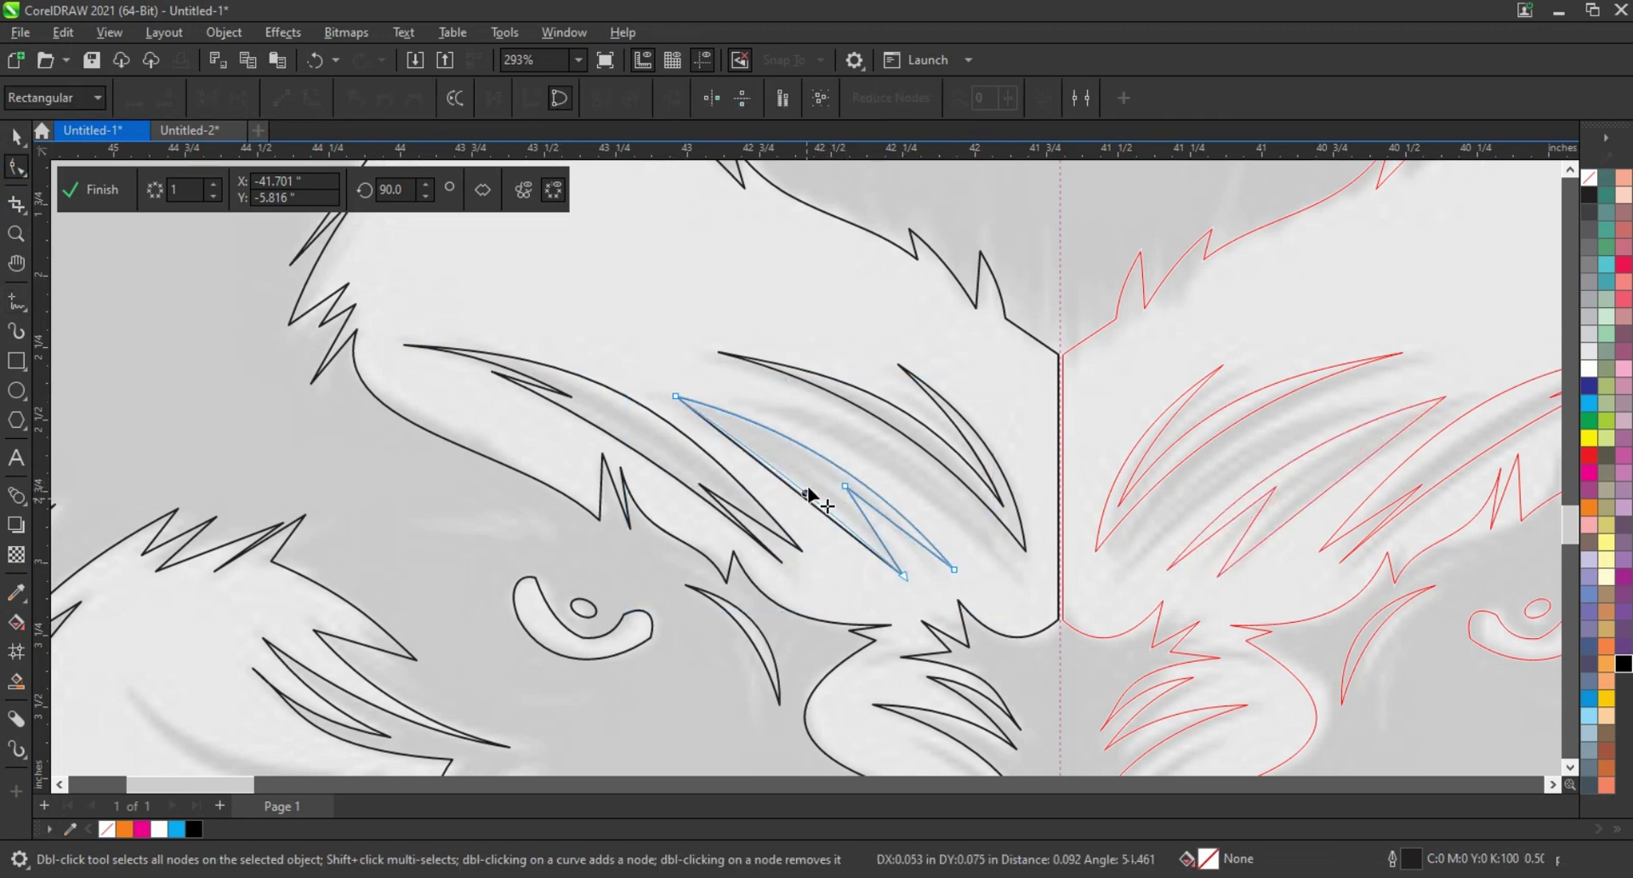
Bend the newly drawn line into a curved fur strand
key("F5")
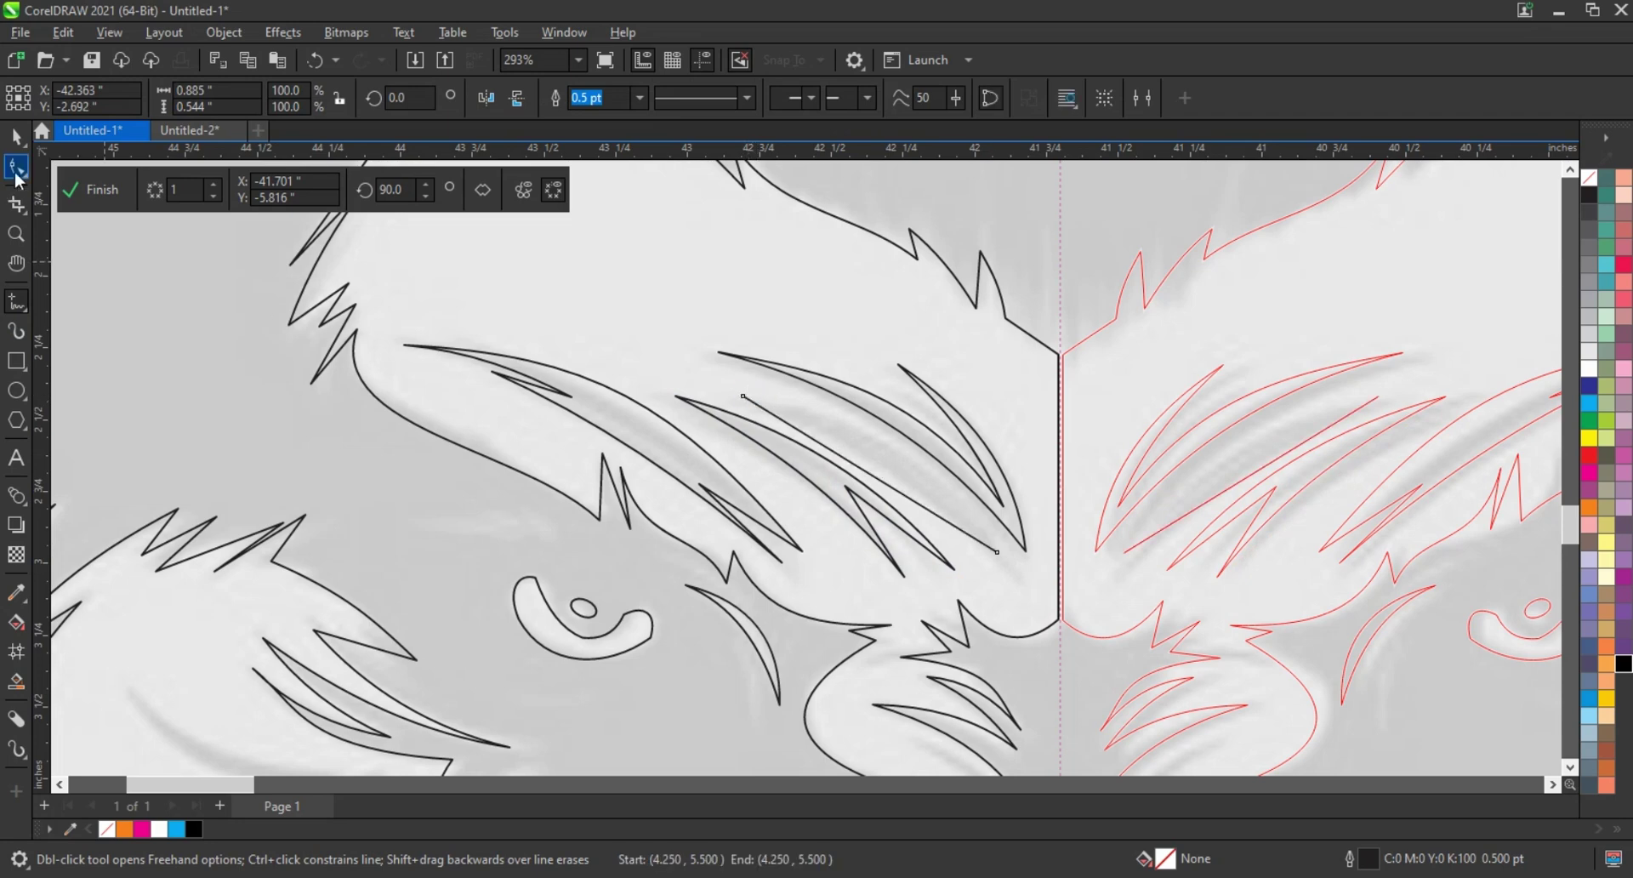
left_click(17, 168)
left_click_drag(893, 489, 878, 466)
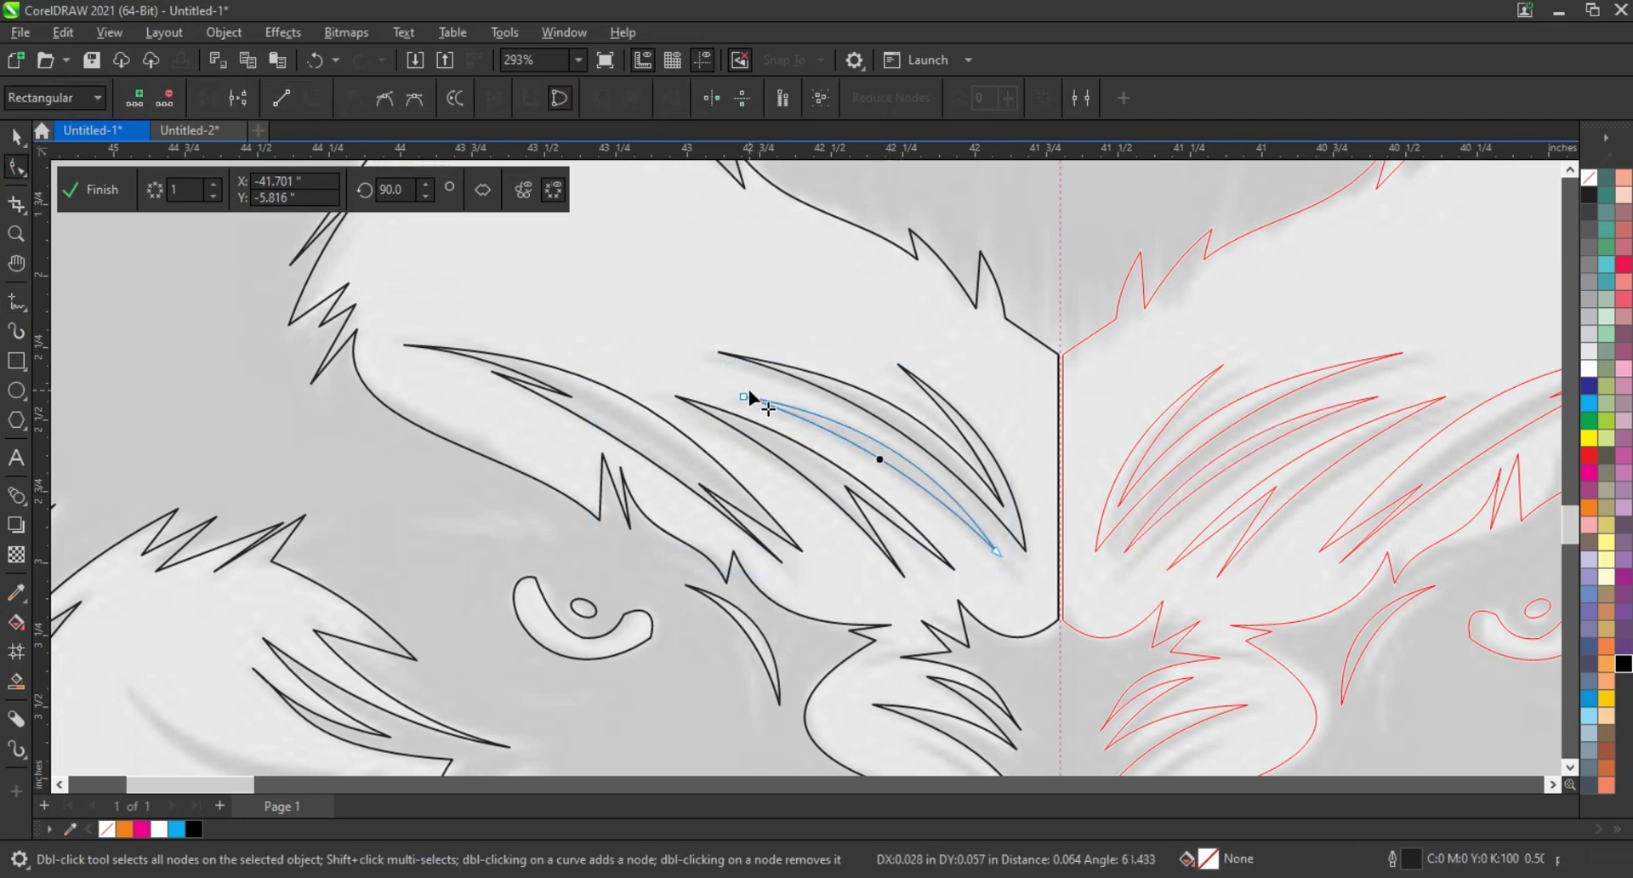
scroll(750, 396, "down", 3)
scroll(733, 575, "up", 3)
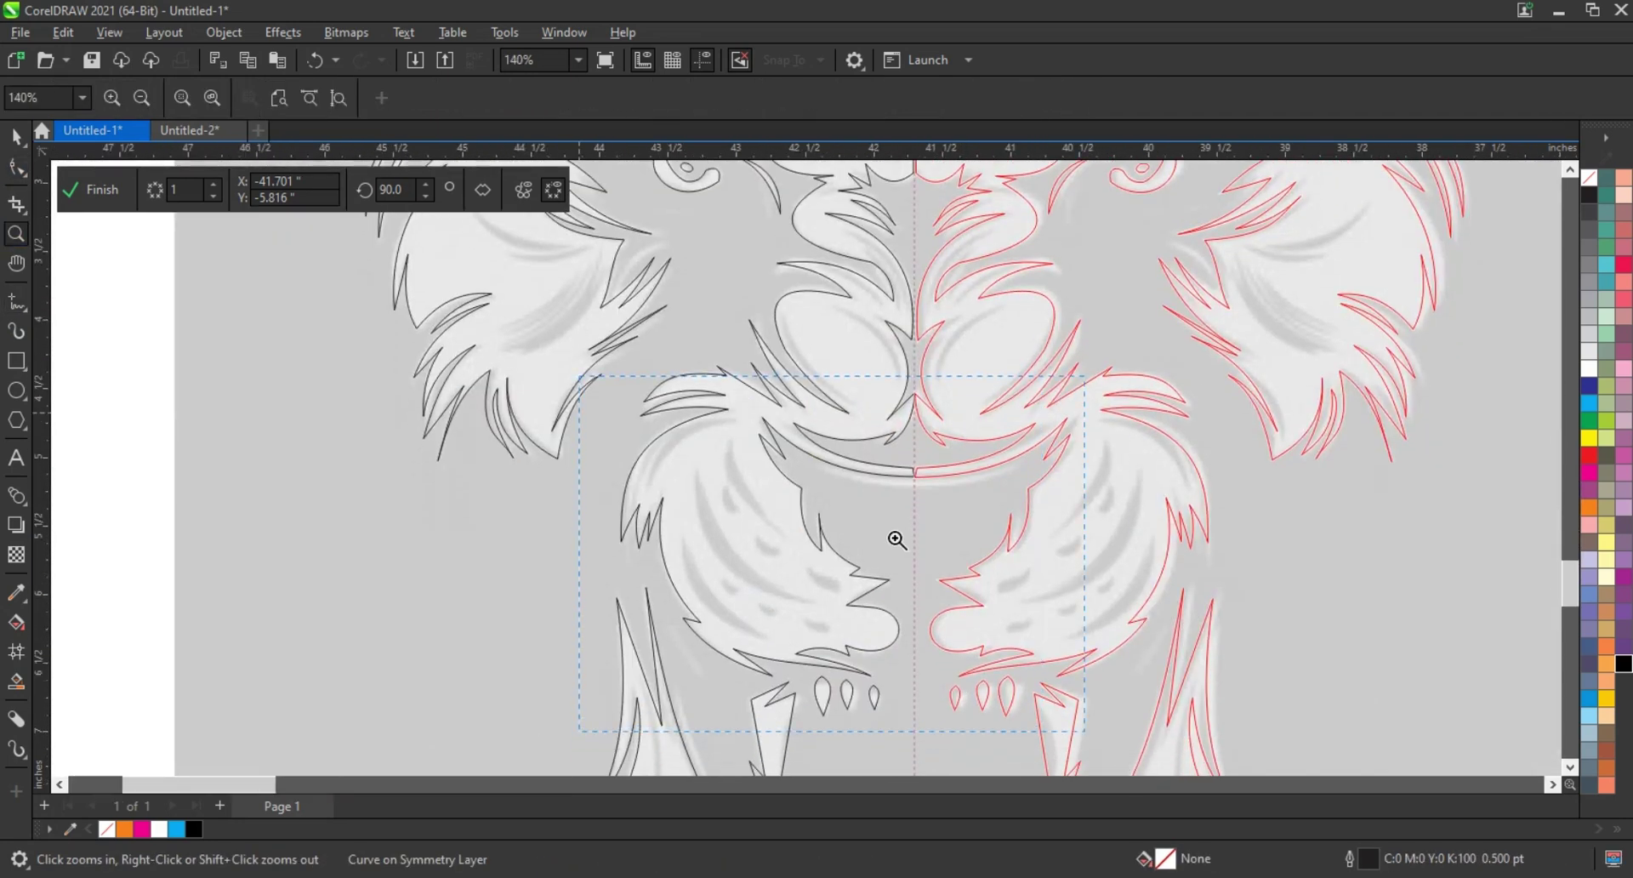
Draw three straight fur lines across the lower cheek
scroll(893, 539, "up", 3)
key("F5")
left_click(636, 272)
left_click(575, 322)
left_click(770, 557)
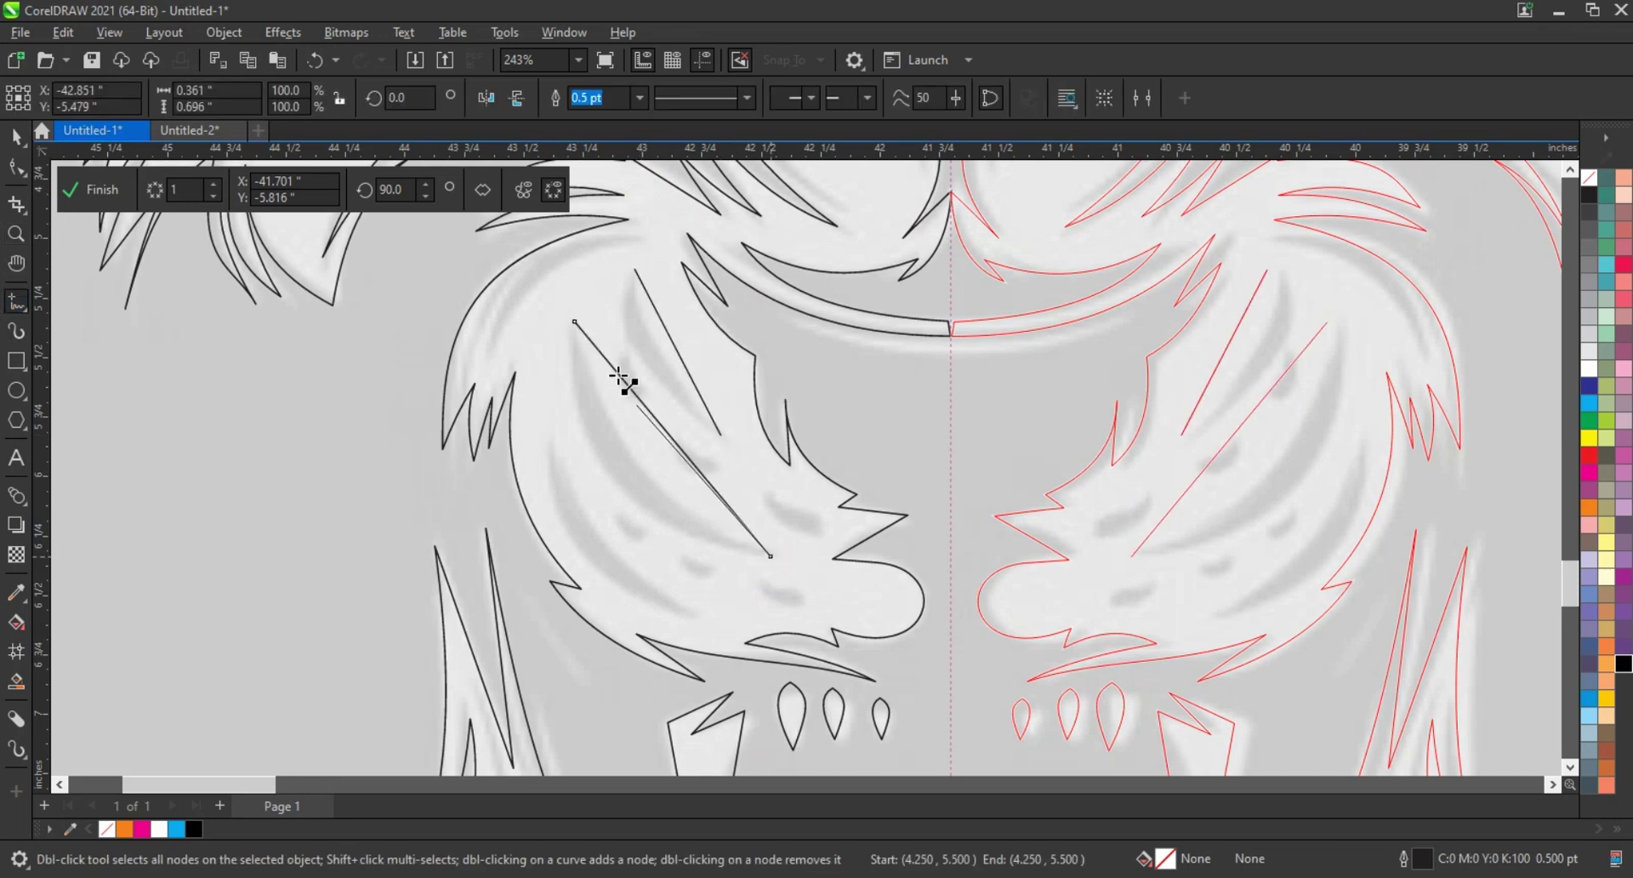
left_click(555, 435)
key("space")
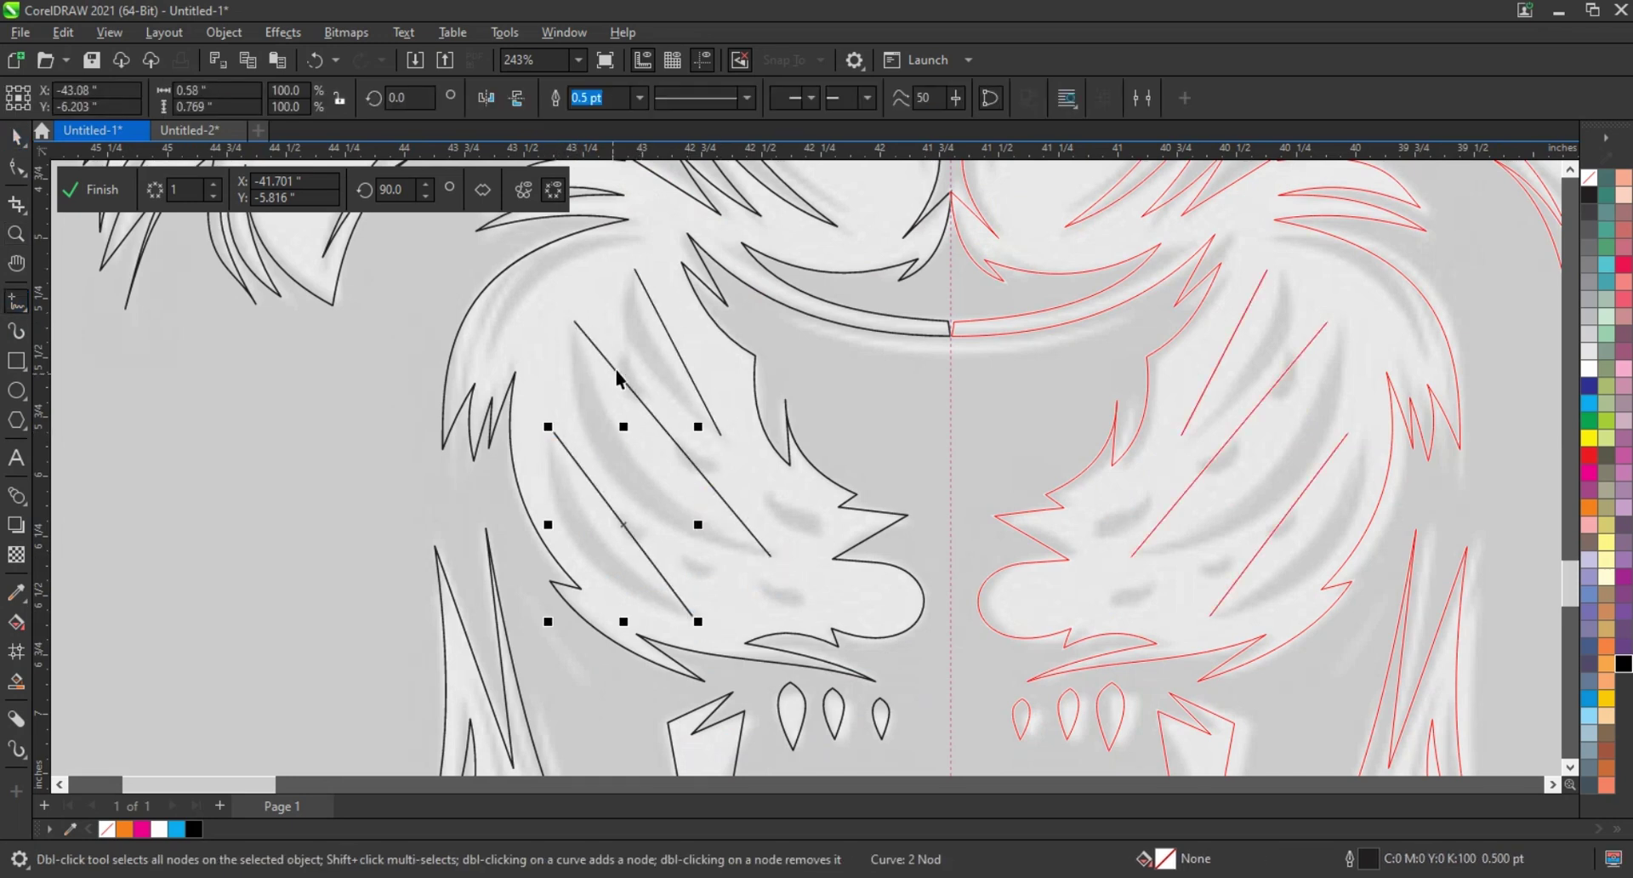
Curve the three new lines along the direction of the fur
left_click_drag(799, 638, 477, 274)
key("F10")
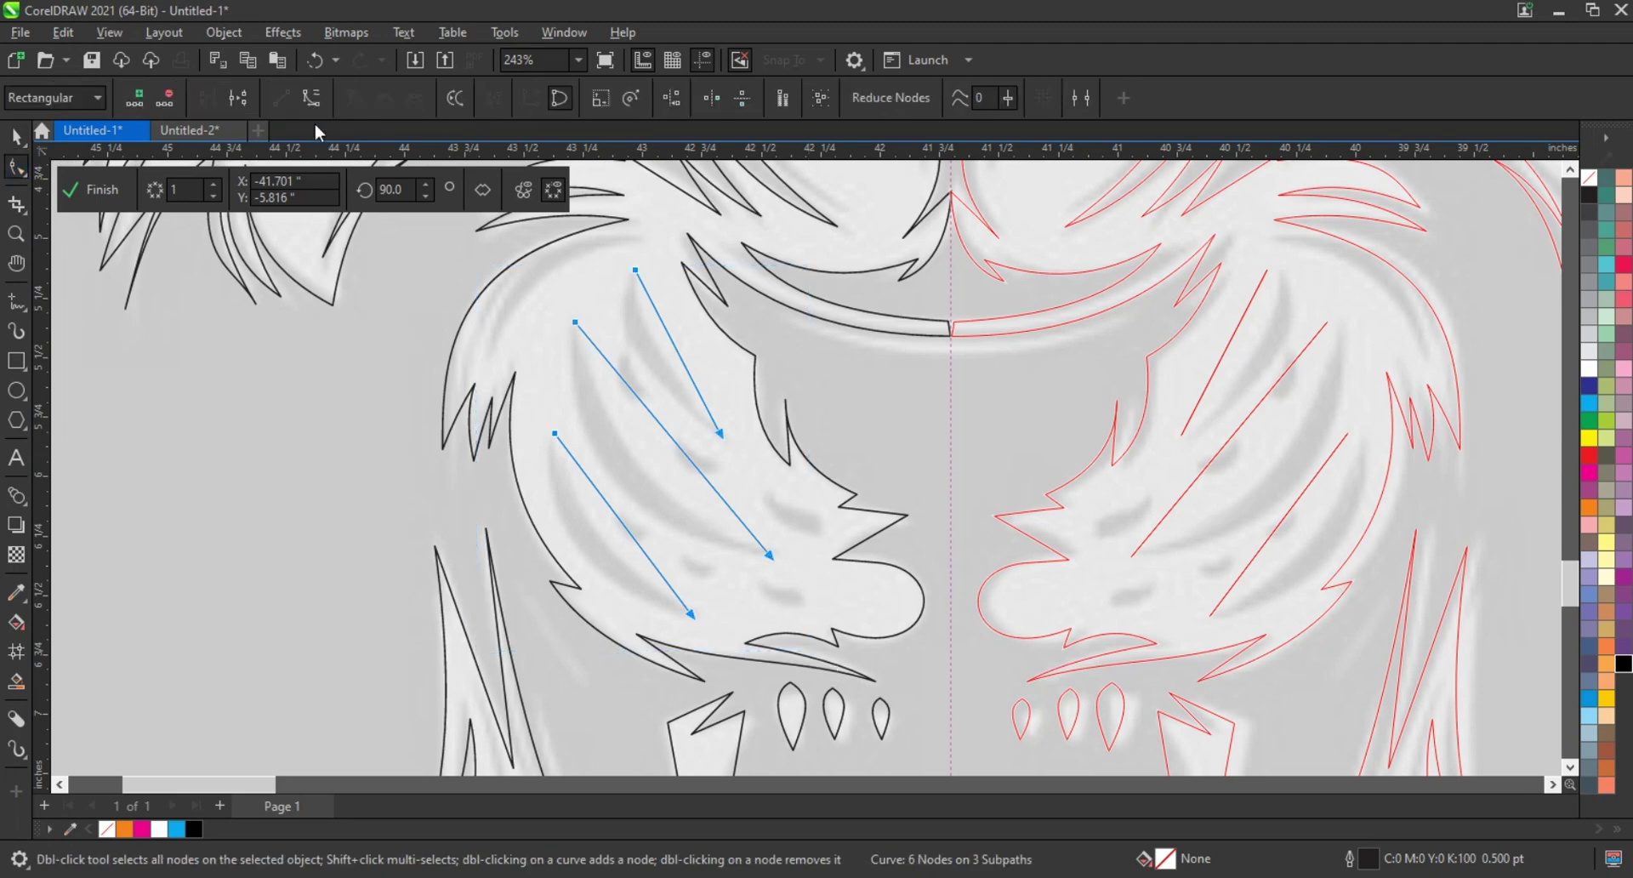
left_click_drag(599, 553, 611, 542)
left_click_drag(678, 445, 630, 461)
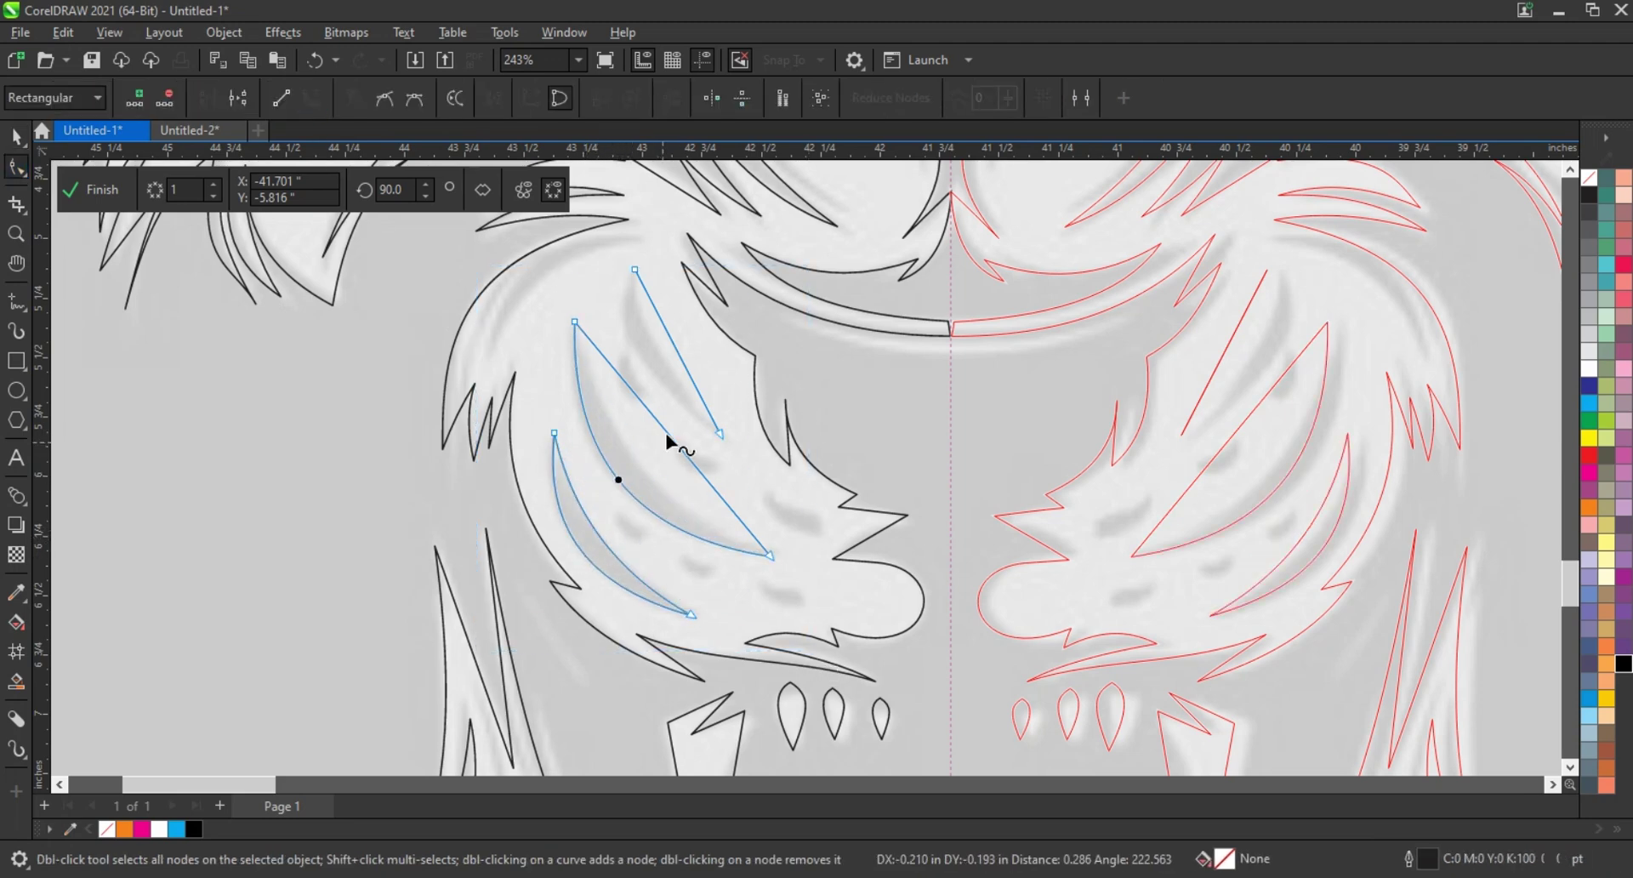
mouse_move(680, 364)
left_mouse_down()
mouse_move(634, 353)
mouse_move(630, 408)
mouse_move(713, 484)
mouse_move(807, 524)
left_mouse_up()
Move the small triangle among the cheek fur and set it to rotate mode
key("F5")
key("space")
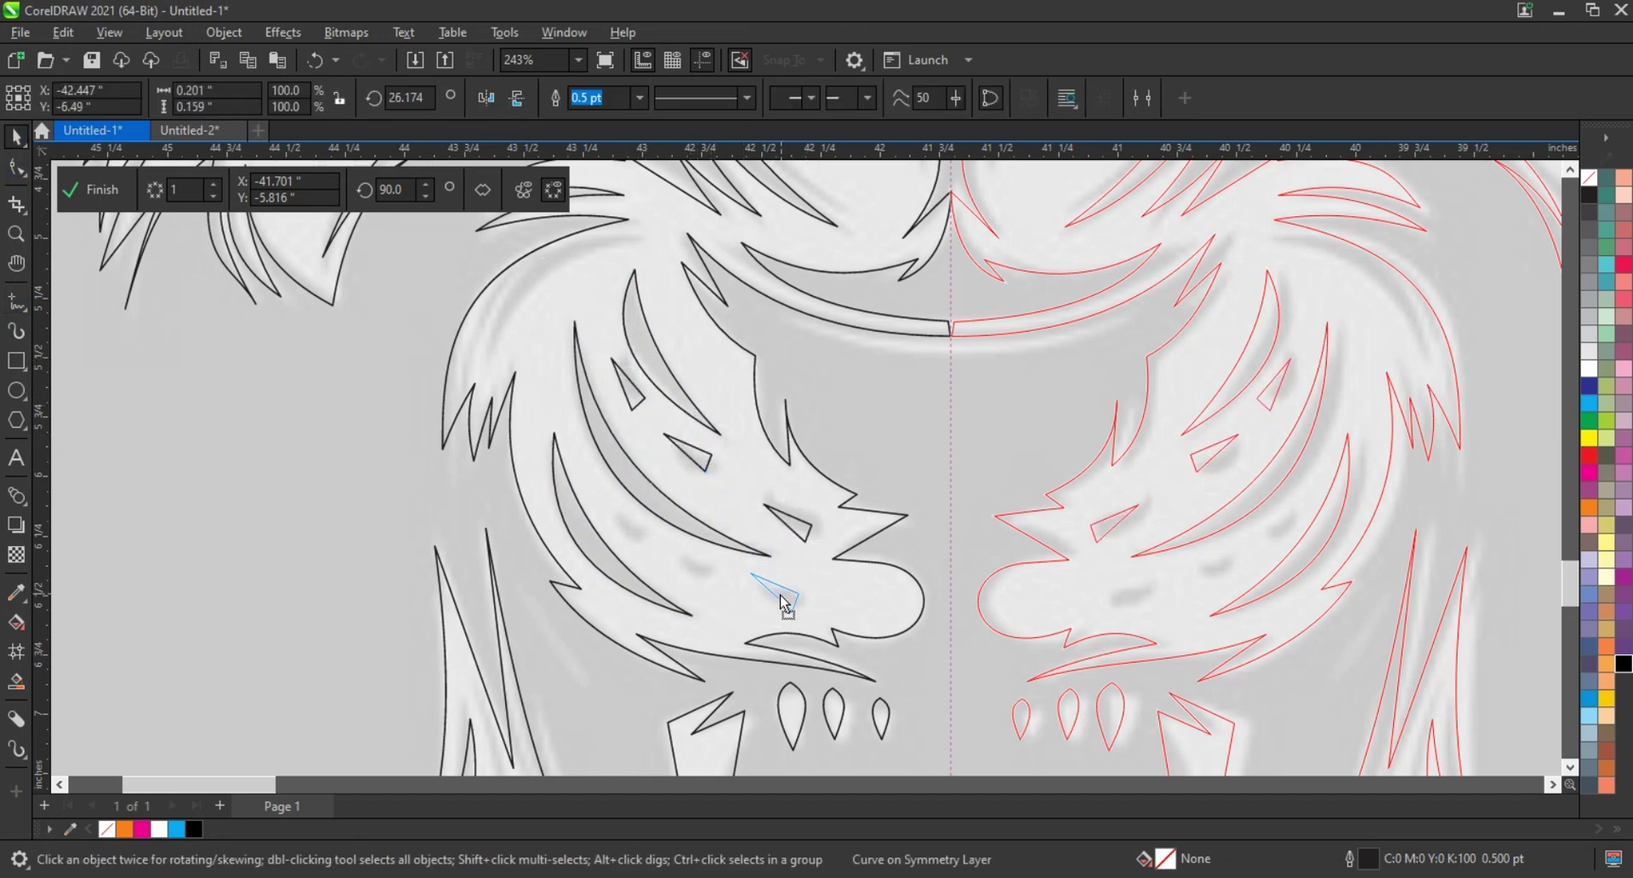
mouse_move(784, 602)
left_mouse_down()
mouse_move(812, 627)
mouse_move(715, 577)
left_mouse_up()
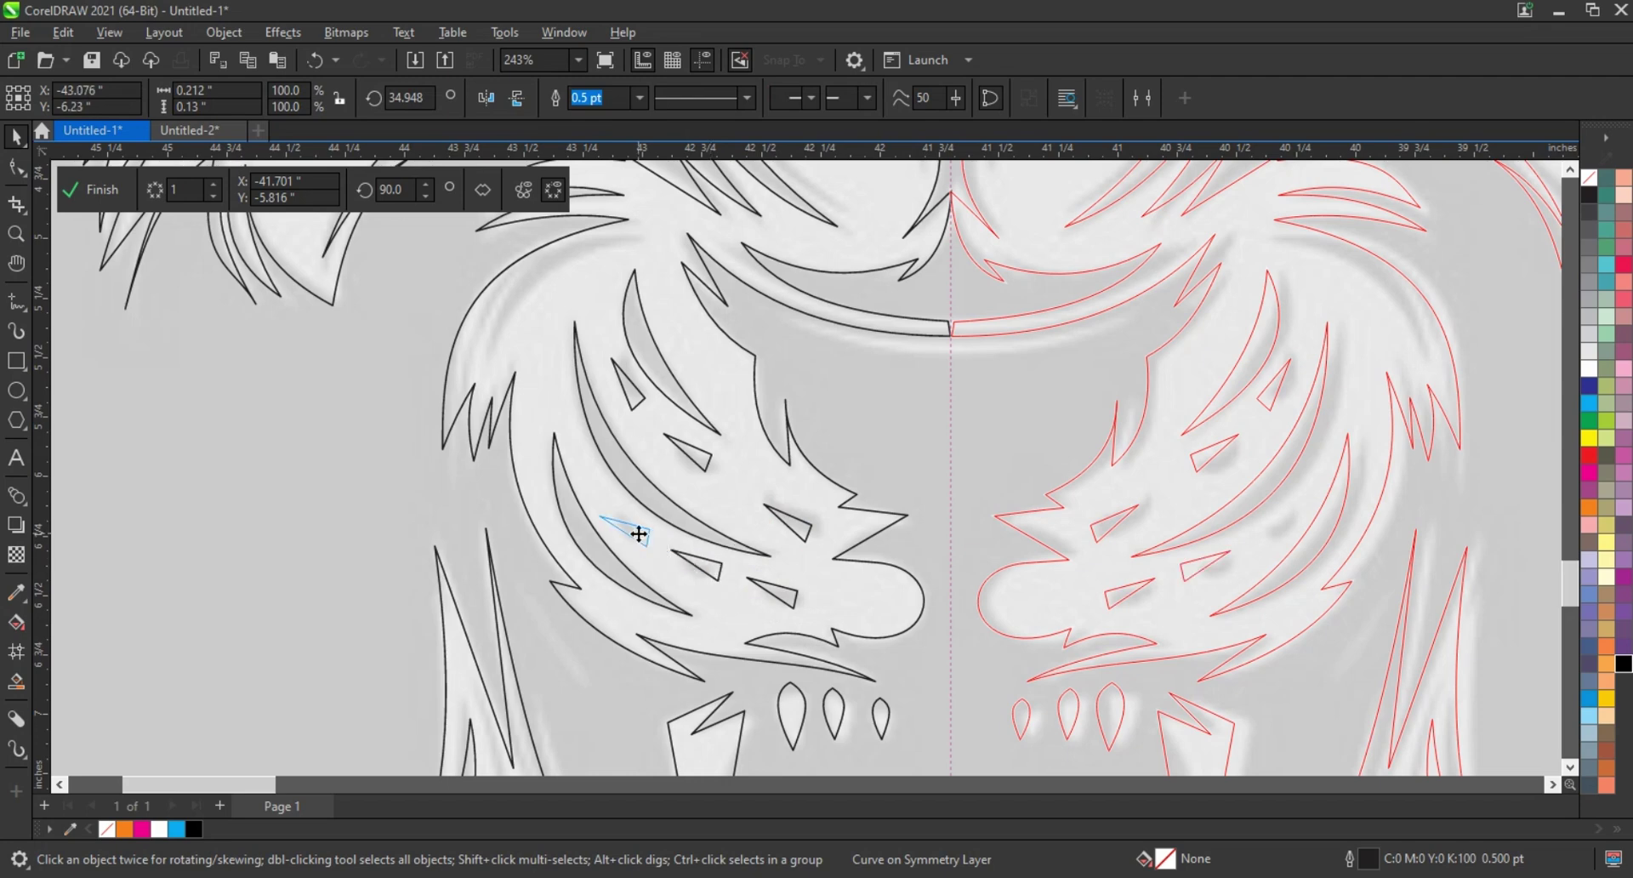
left_click(638, 534)
Draw a line along the upper mane and bend it into a curve
left_click(19, 303)
left_click(474, 368)
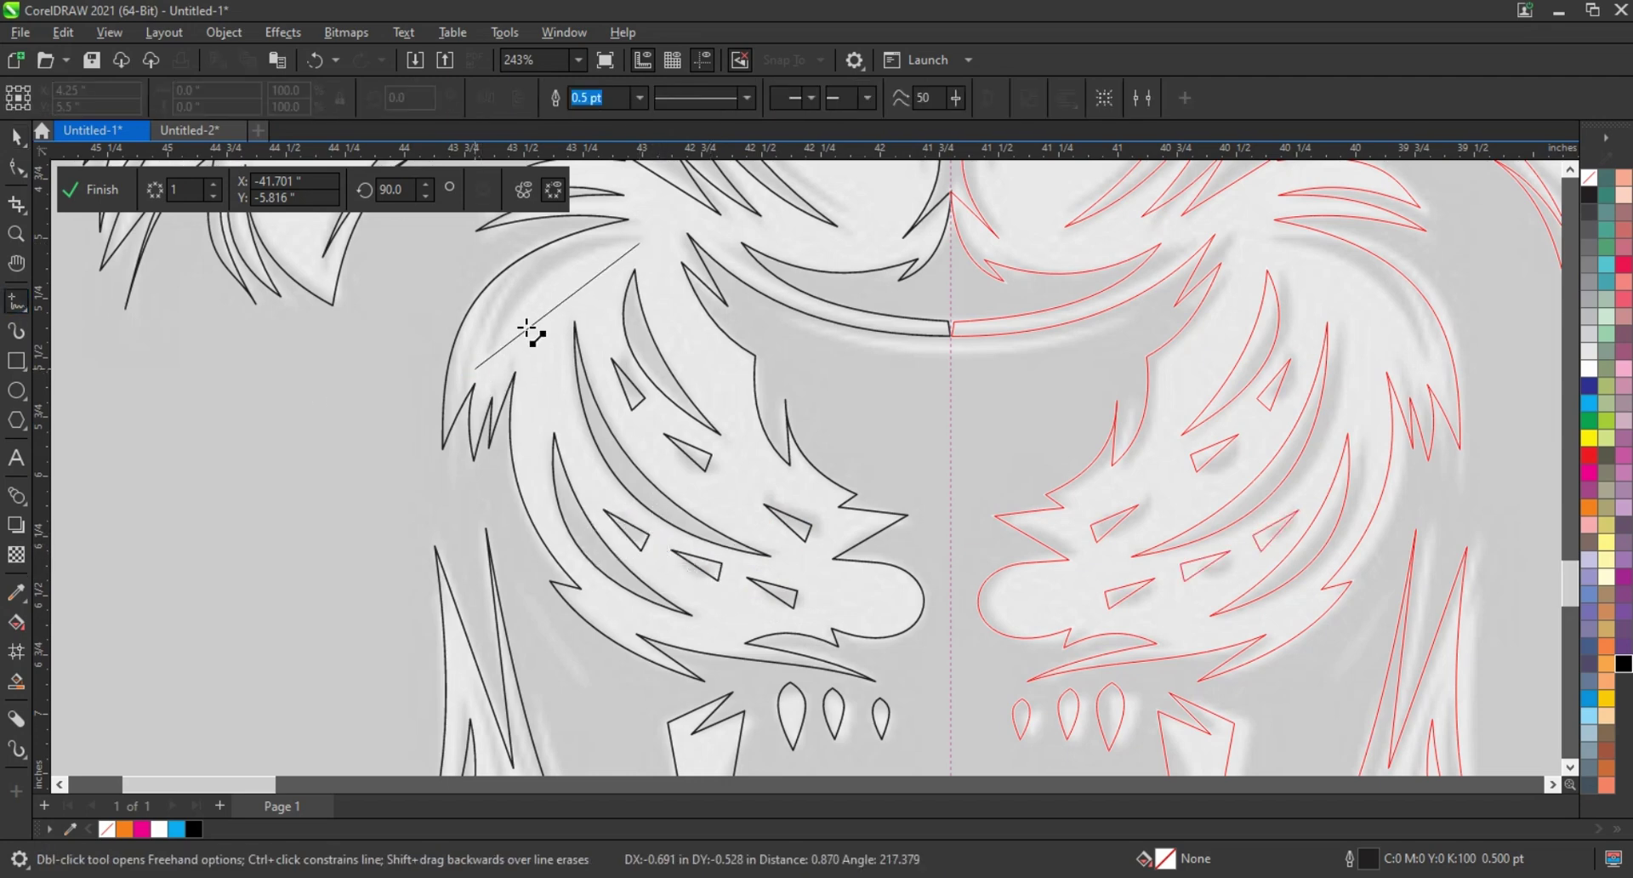
left_click(639, 242)
key("F10")
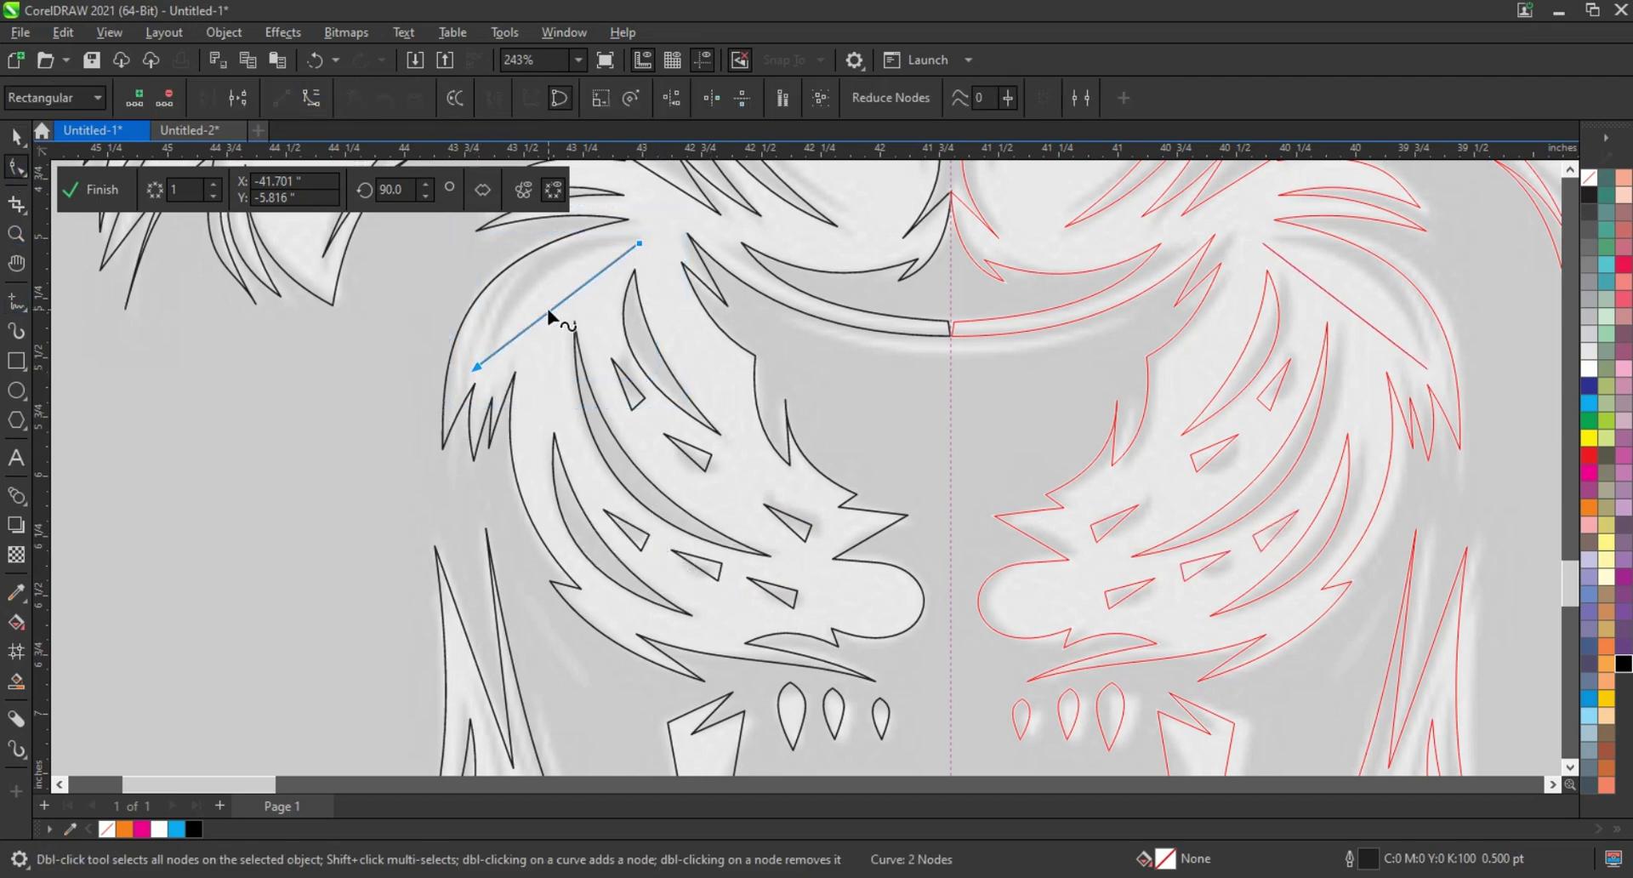
left_click_drag(549, 316, 529, 277)
scroll(678, 578, "down", 3)
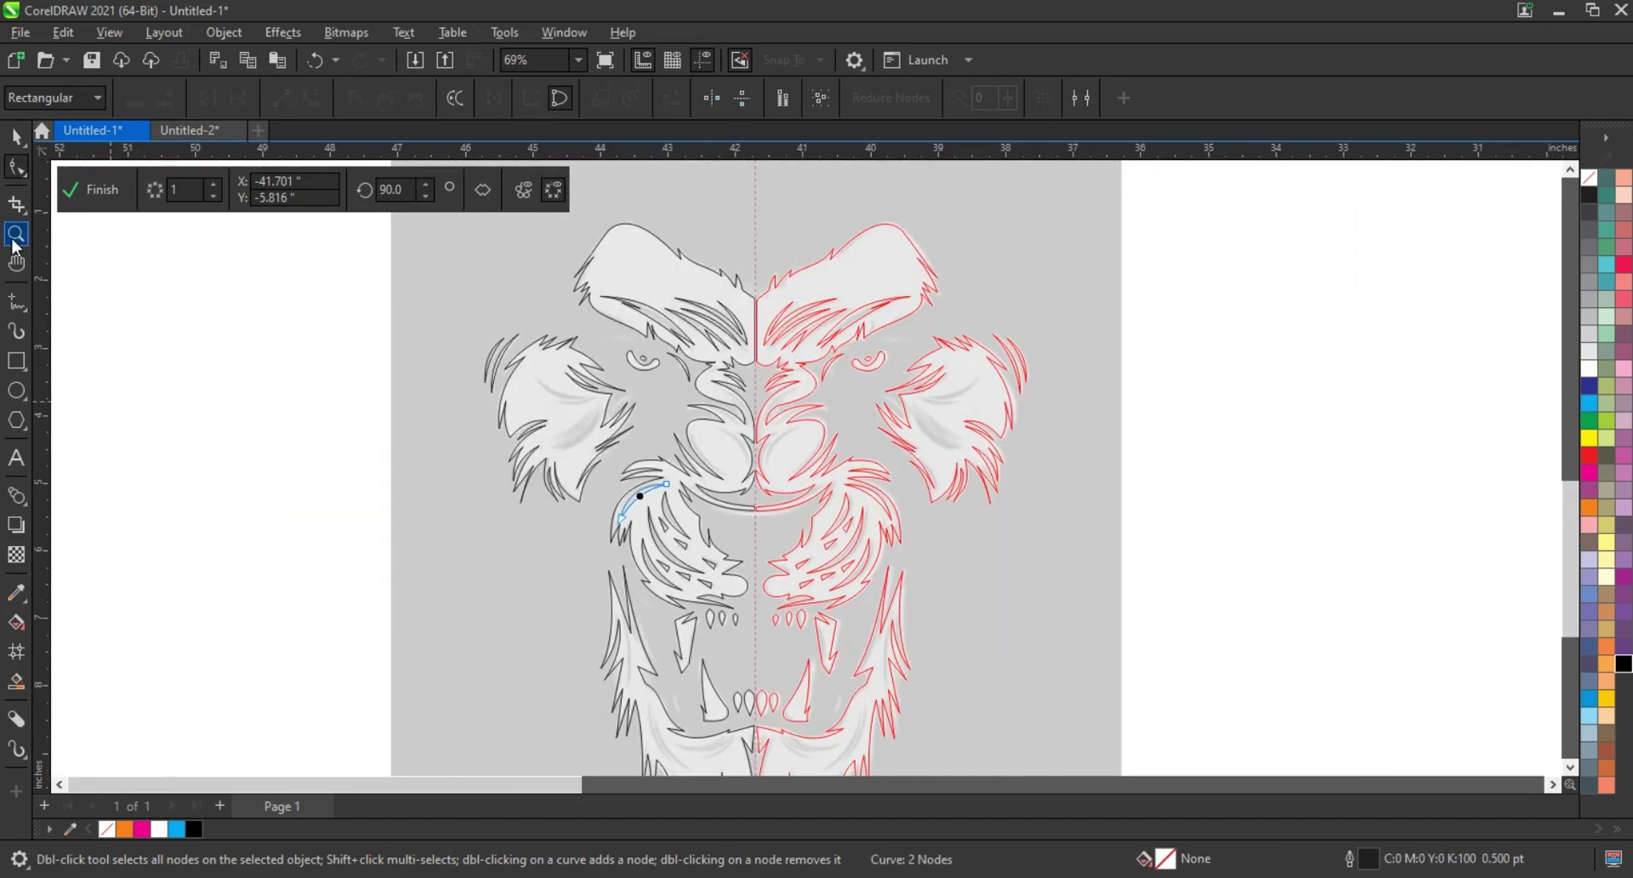
scroll(874, 561, "up", 3)
scroll(1076, 645, "up", 2)
Draw a new multi-segment fur strand with straight lines in the mane
key("F5")
left_click(398, 232)
left_click(590, 306)
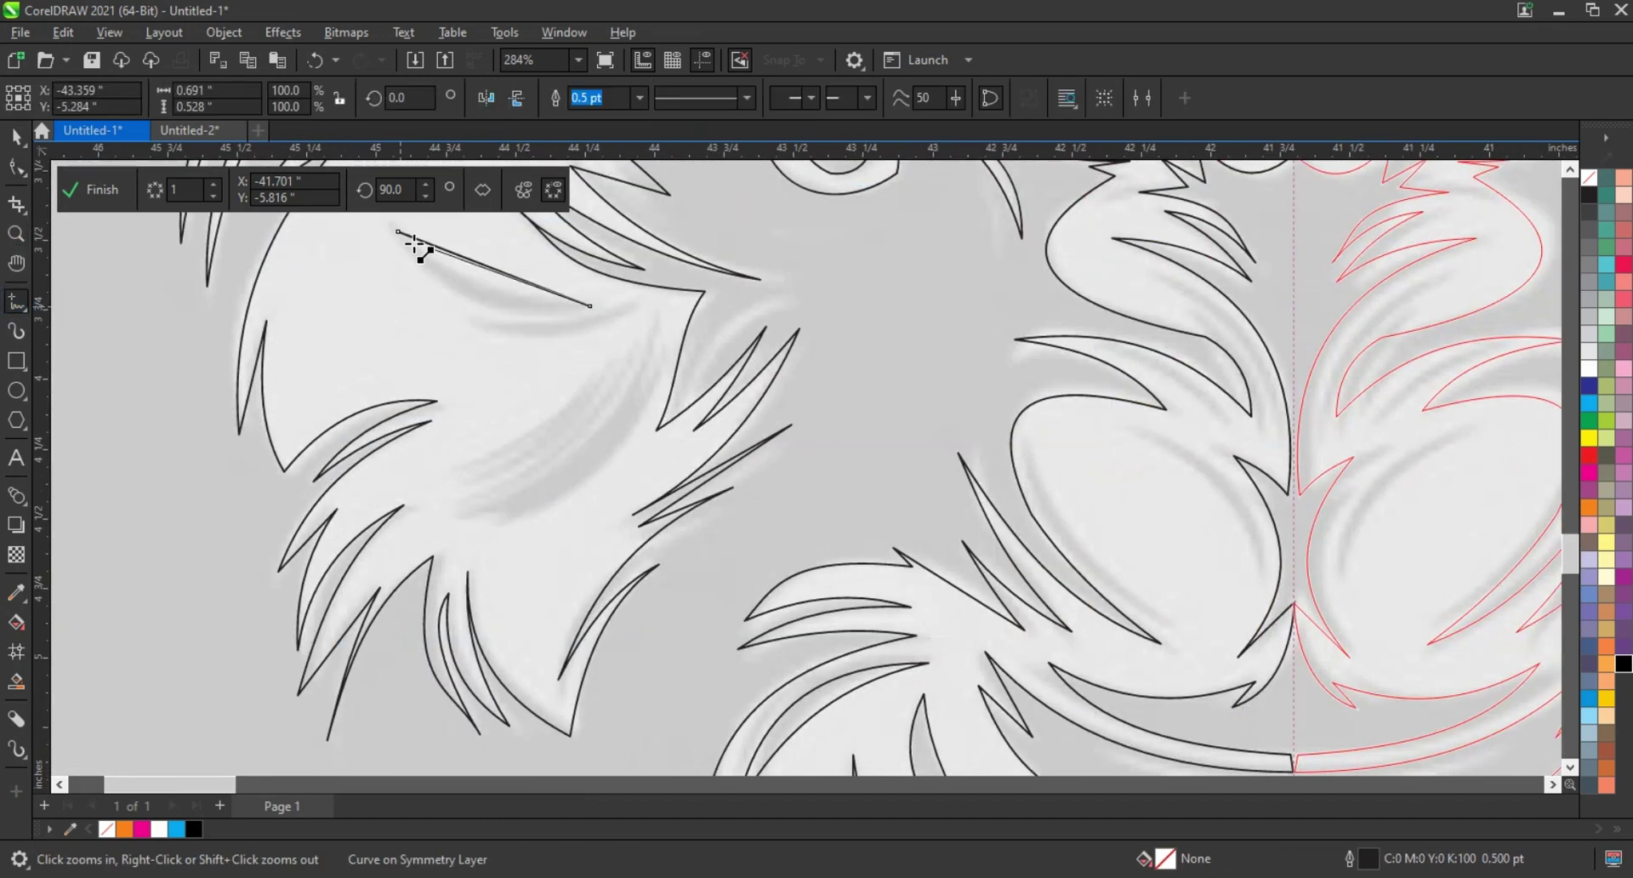
left_click(643, 307)
left_click(493, 325)
left_click(593, 371)
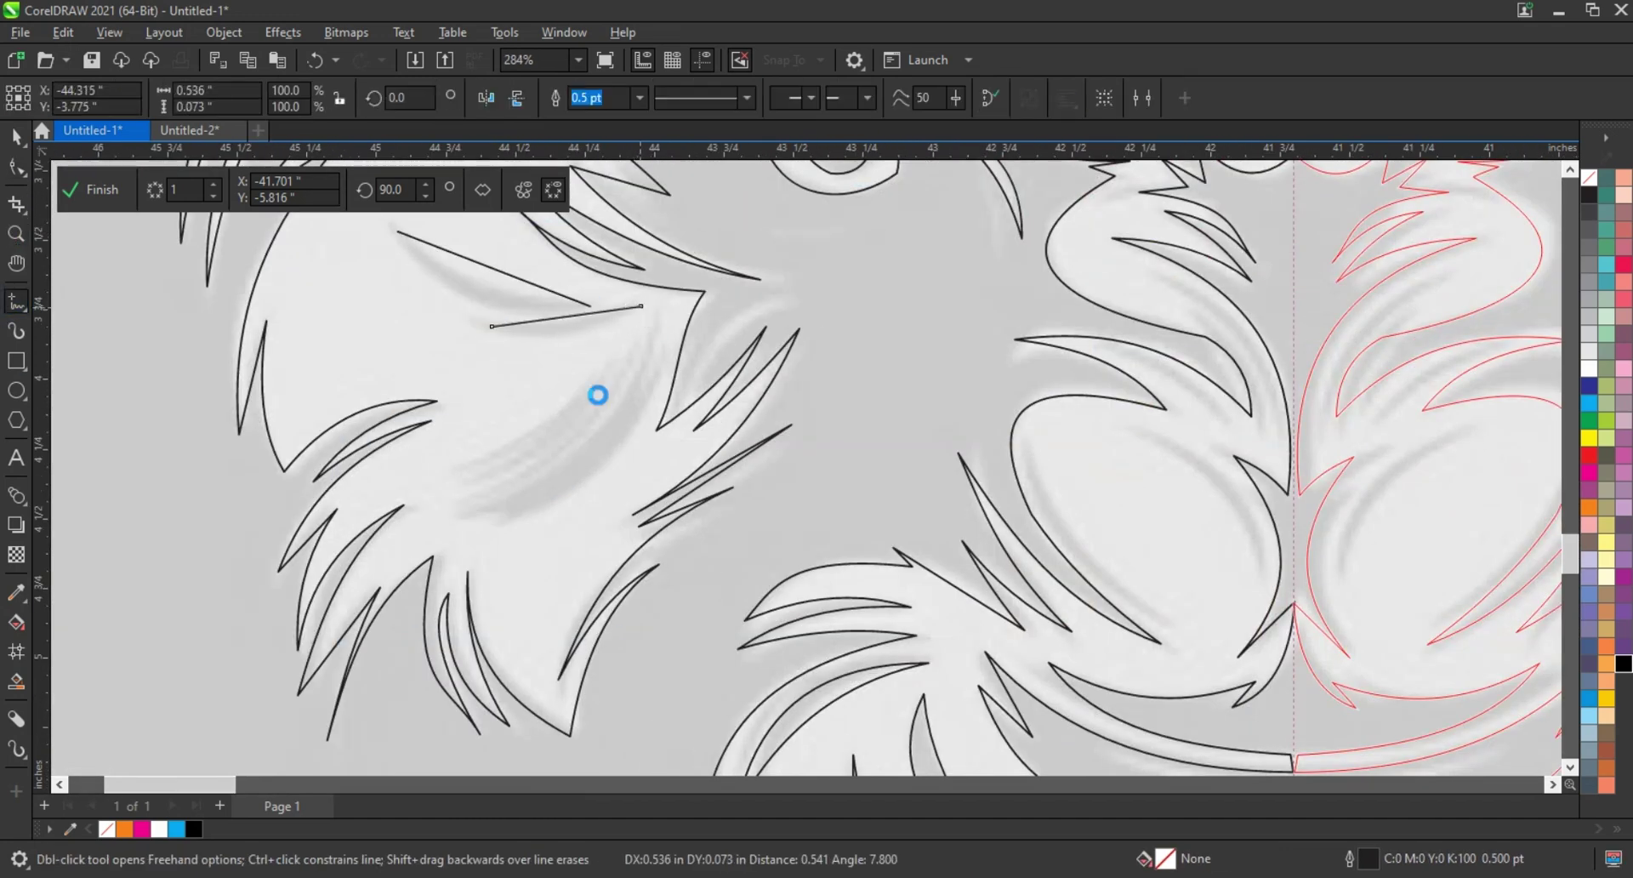
left_click(458, 467)
Bend the strand's lower, middle and top segments into curves
key("space")
left_click(585, 313)
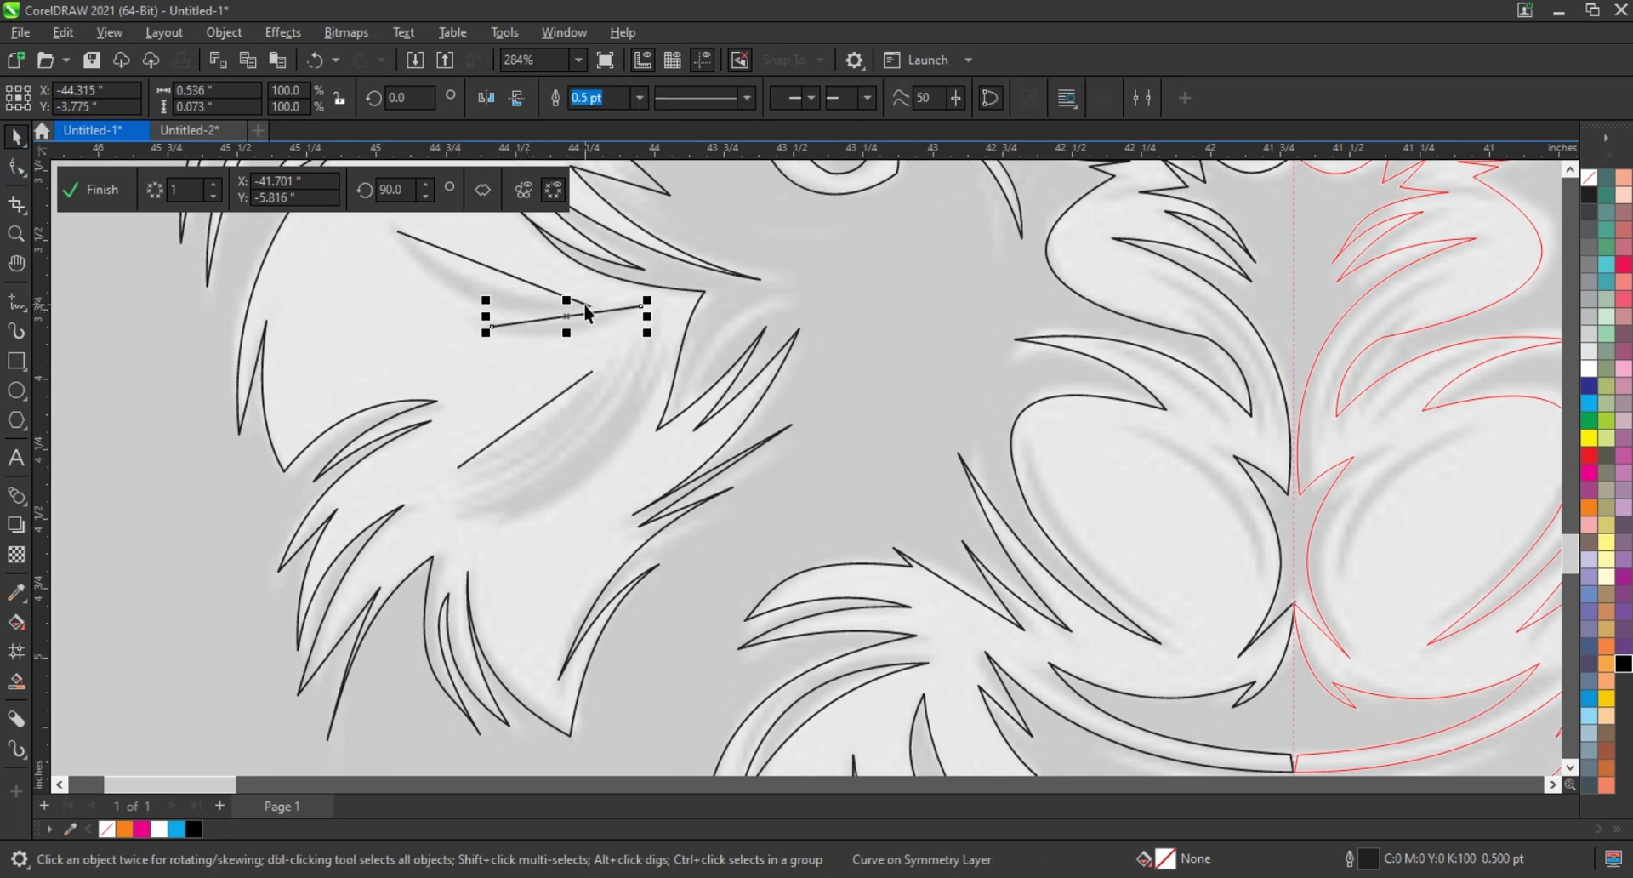
key("F10")
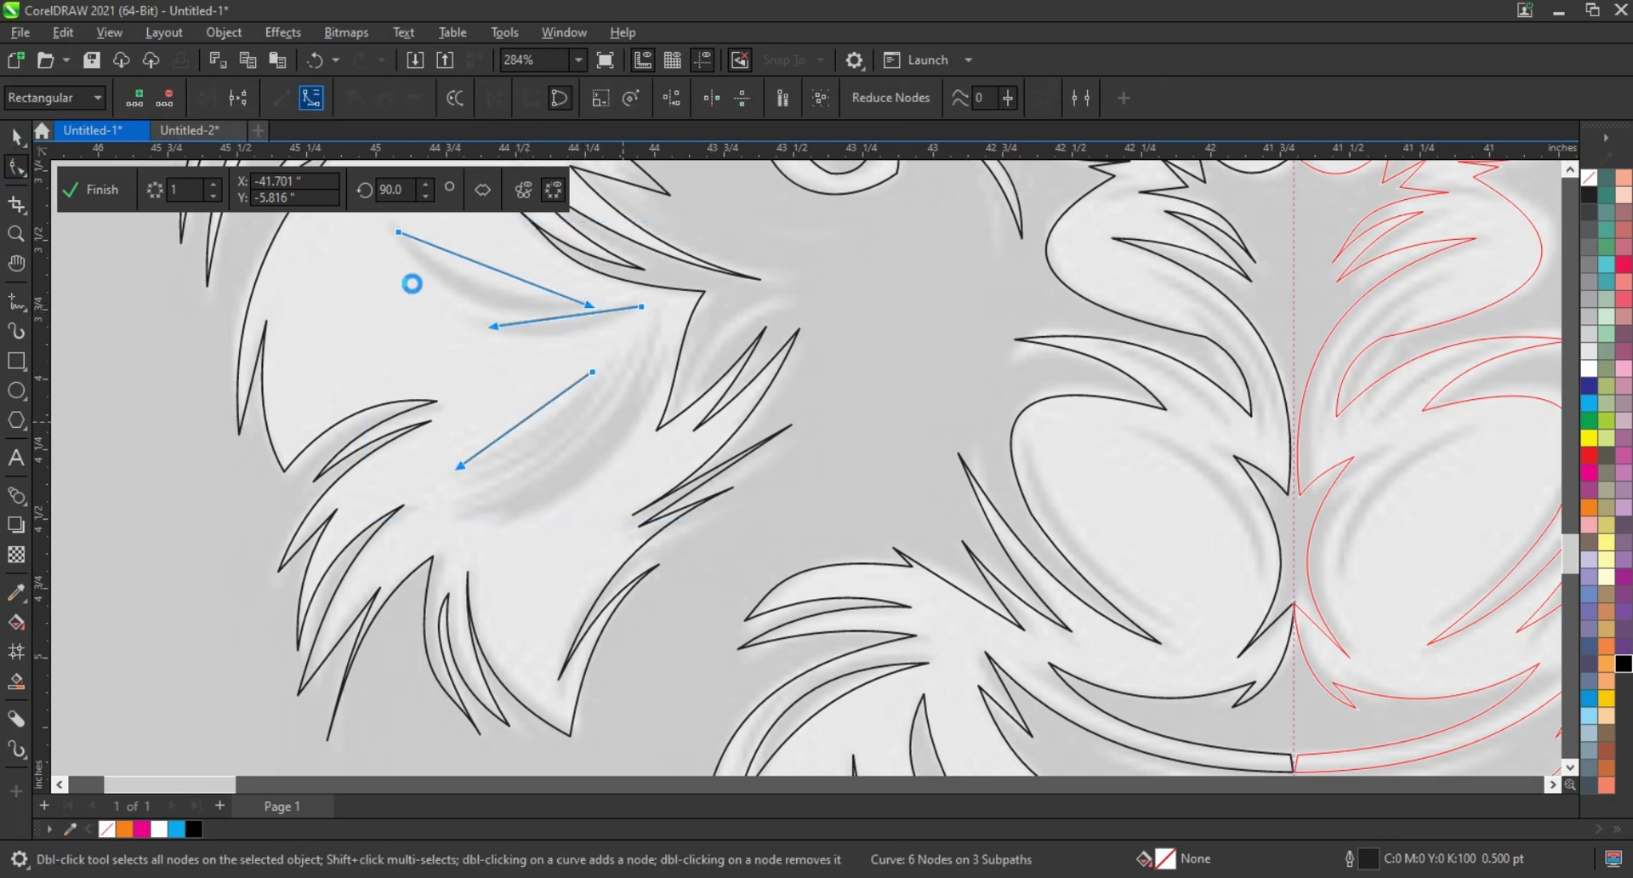
left_click_drag(524, 421, 536, 435)
left_click_drag(564, 317, 562, 336)
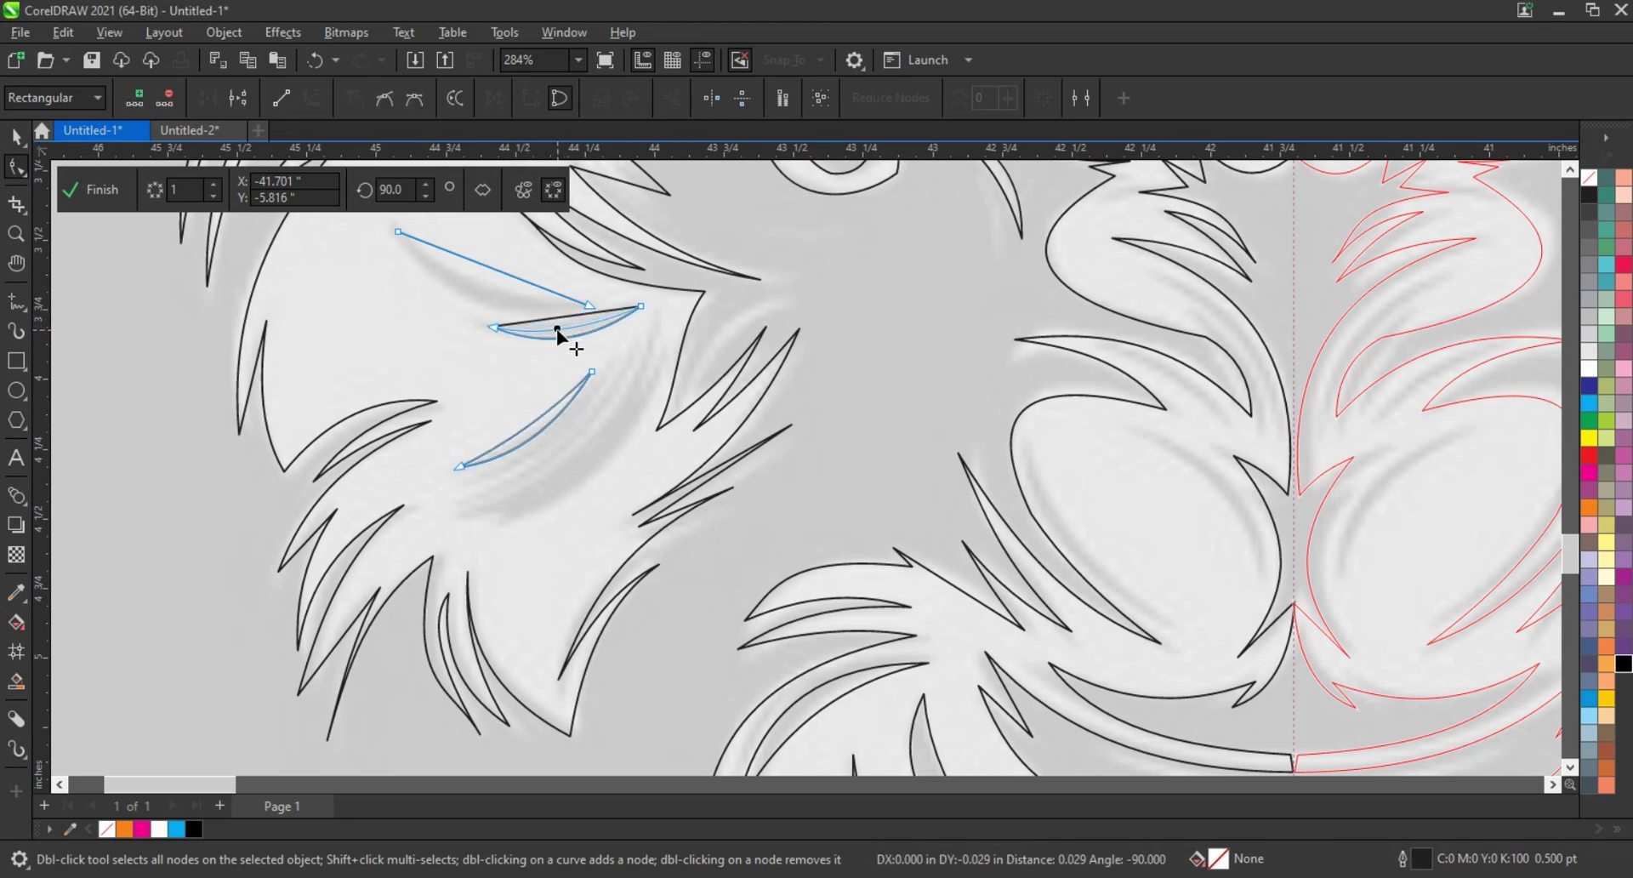
left_click_drag(498, 279, 489, 292)
key("space")
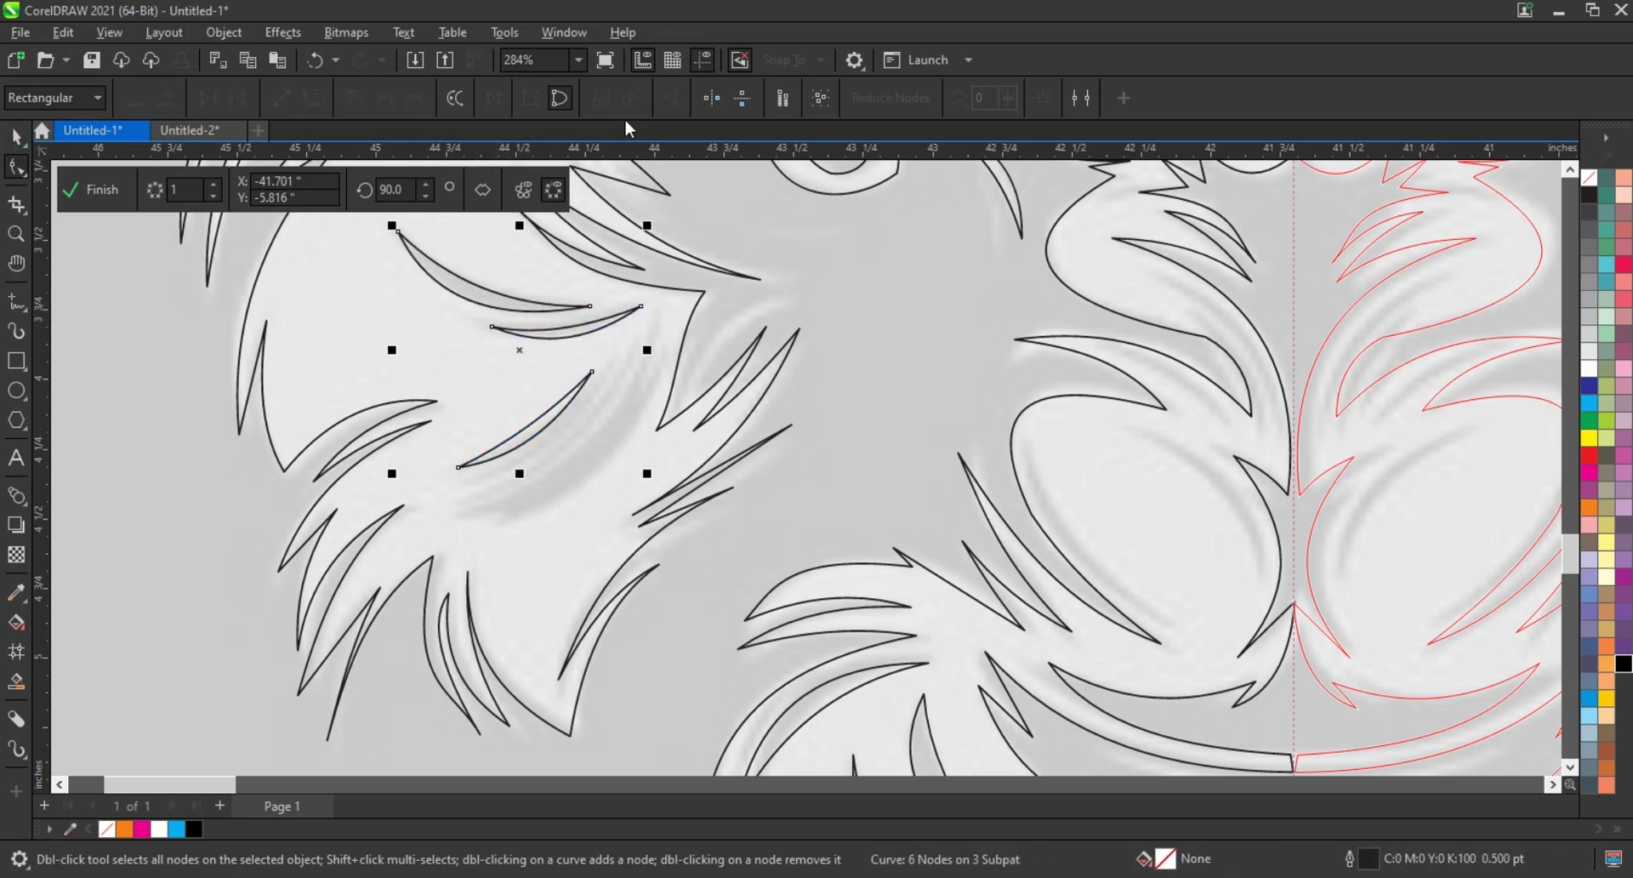
left_click(600, 369)
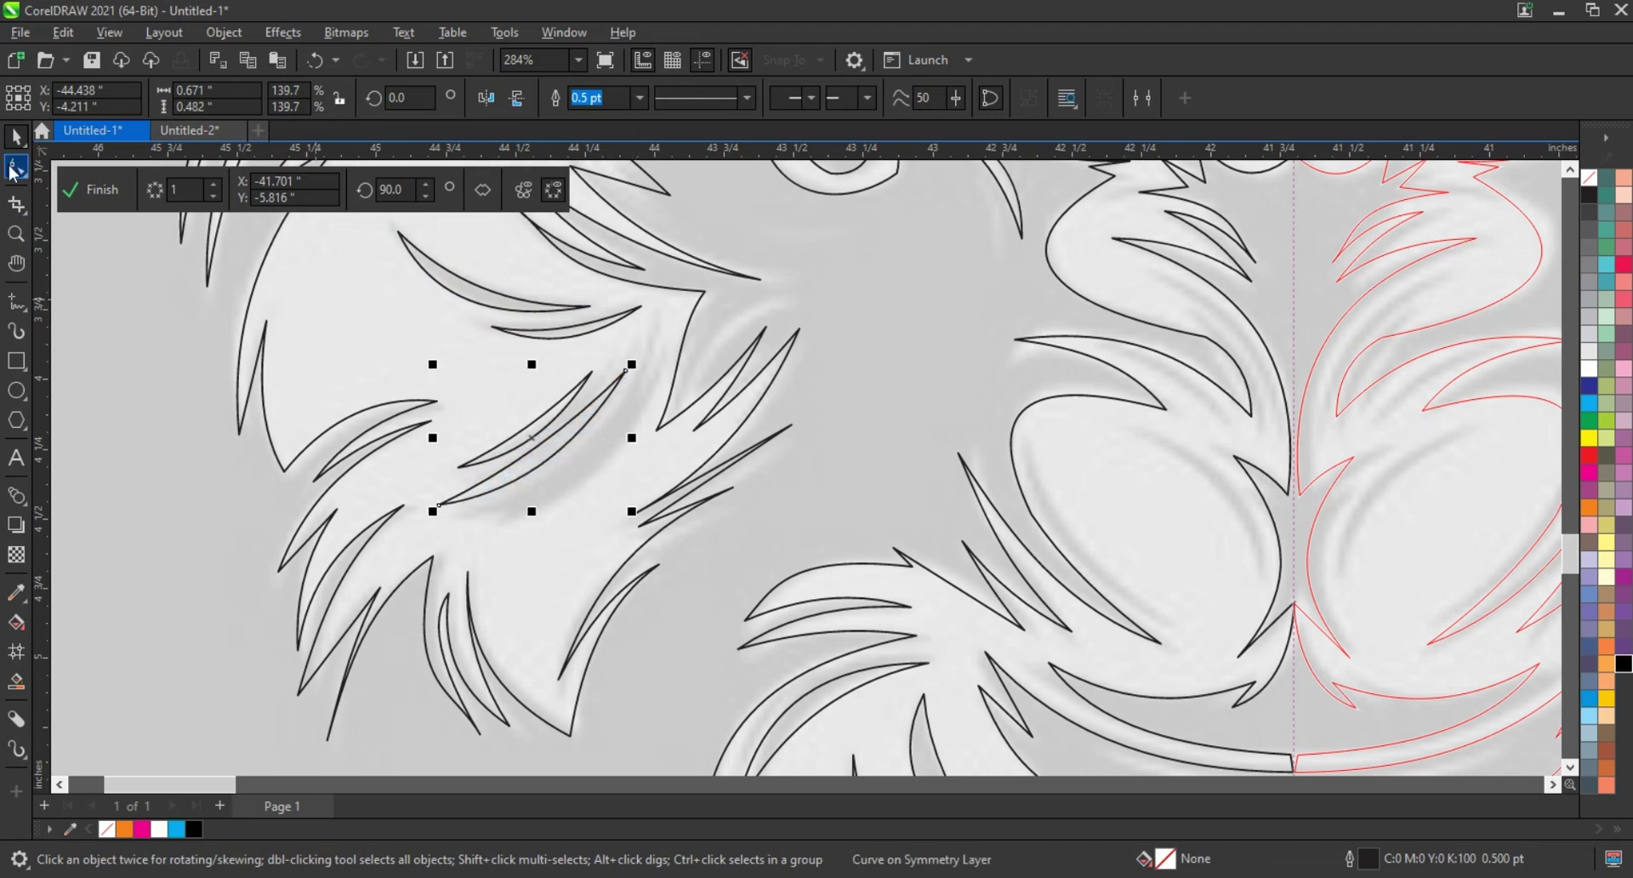
scroll(583, 459, "down", 3)
scroll(596, 461, "down", 3)
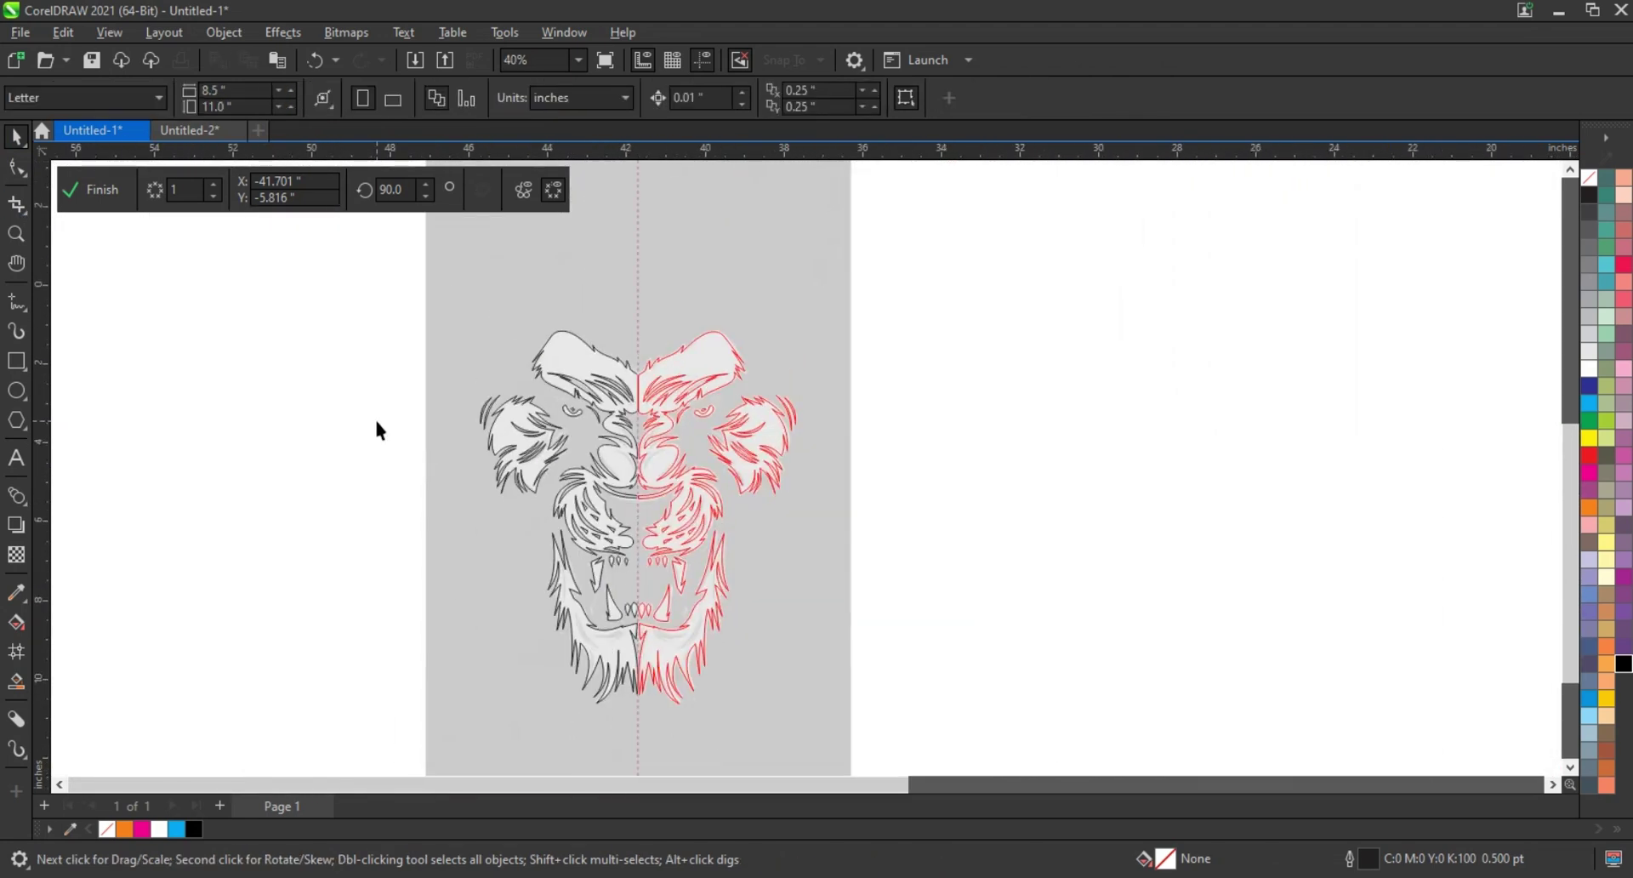
Break the lion's symmetry link into a group and move it off the black rectangle
left_click(91, 189)
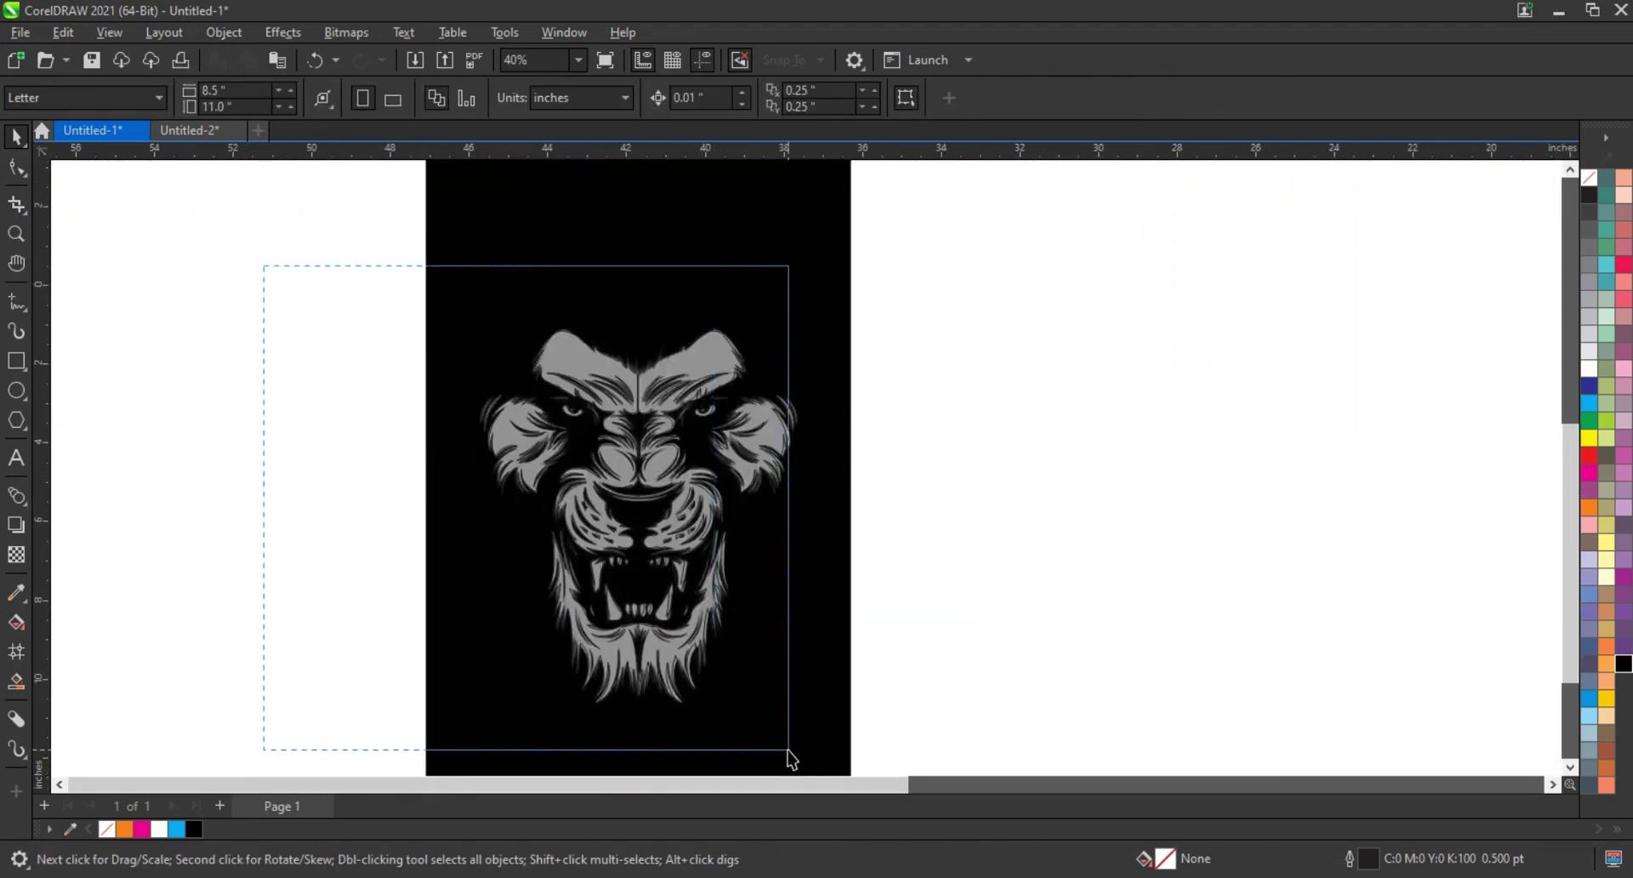
left_click_drag(718, 749, 787, 758)
left_click(1590, 439)
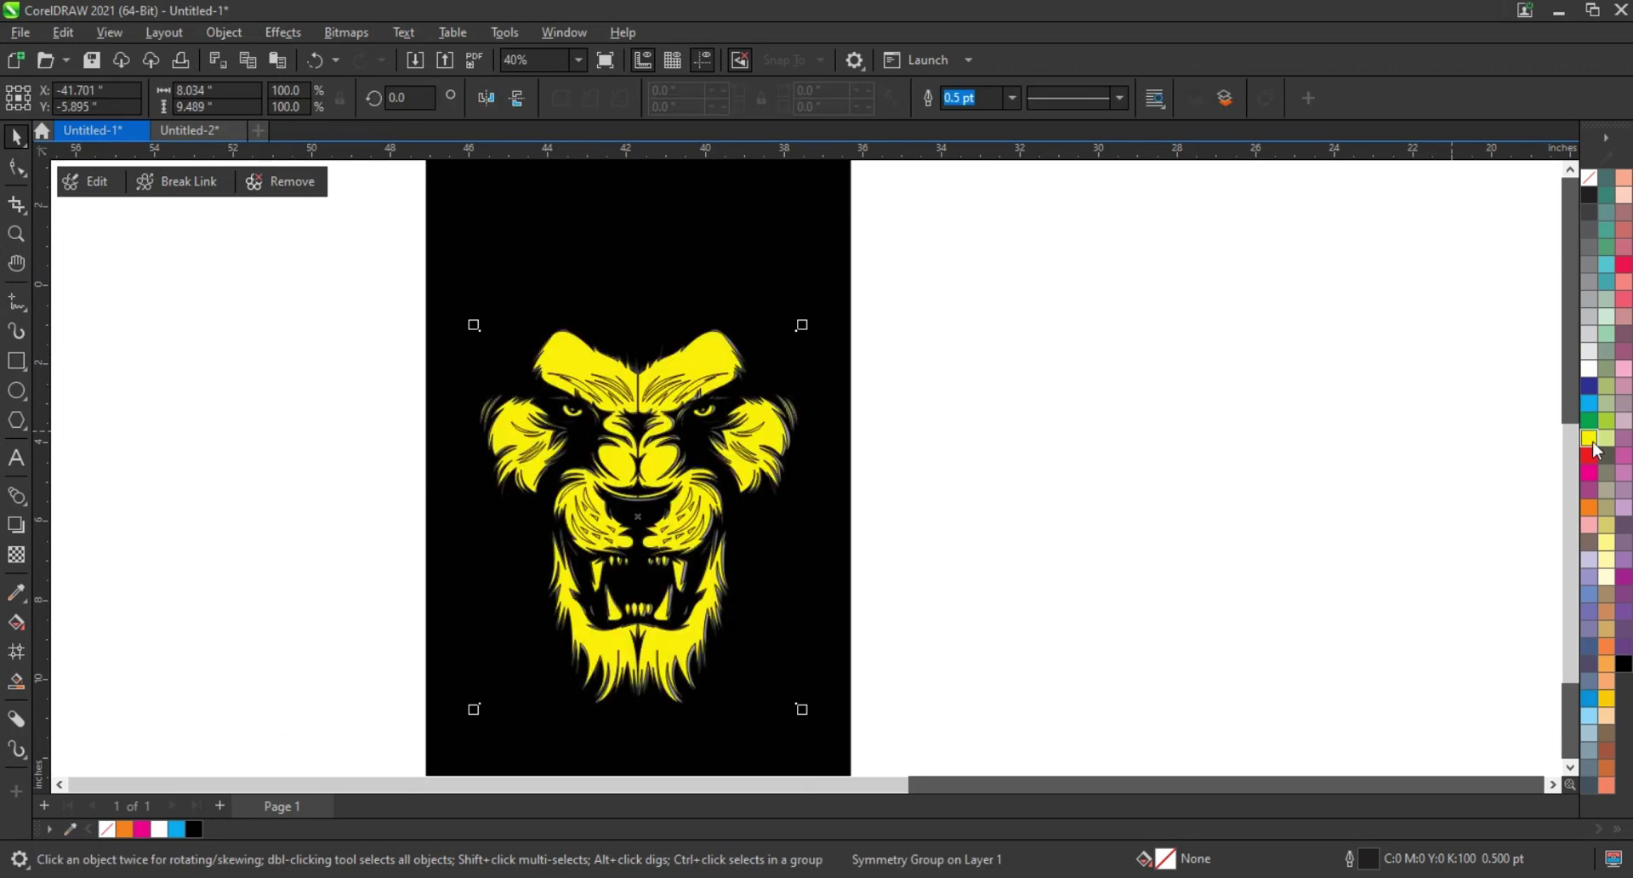
left_click(176, 181)
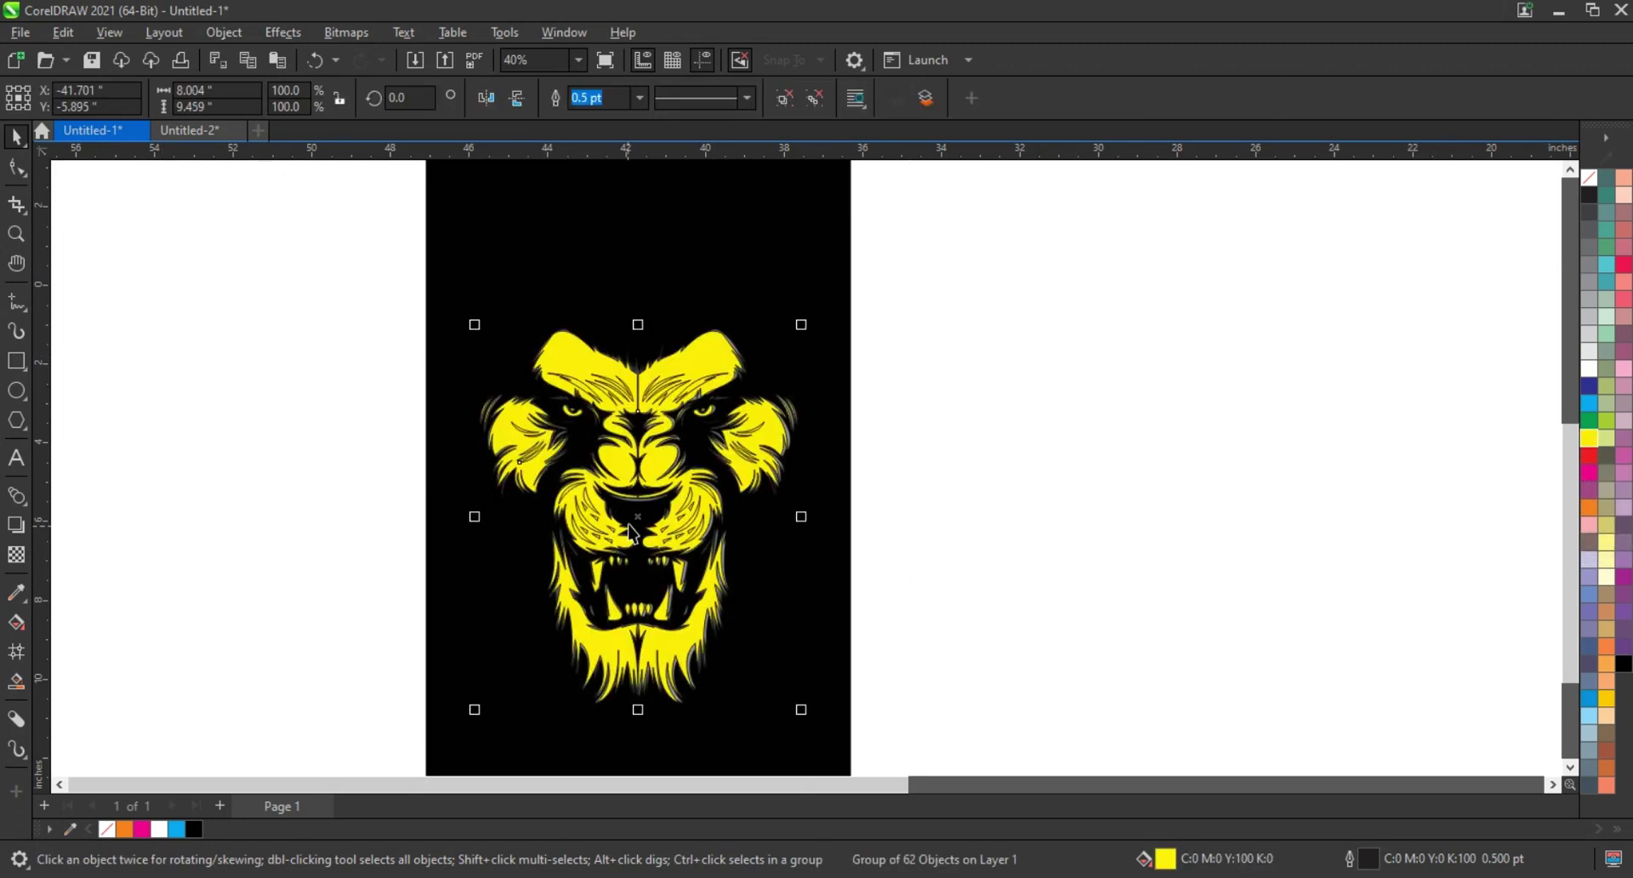
left_click_drag(640, 575, 1284, 575)
Fill the lion group black and draw a black rectangle behind the right lion
key("shift+F2")
left_click(1587, 213)
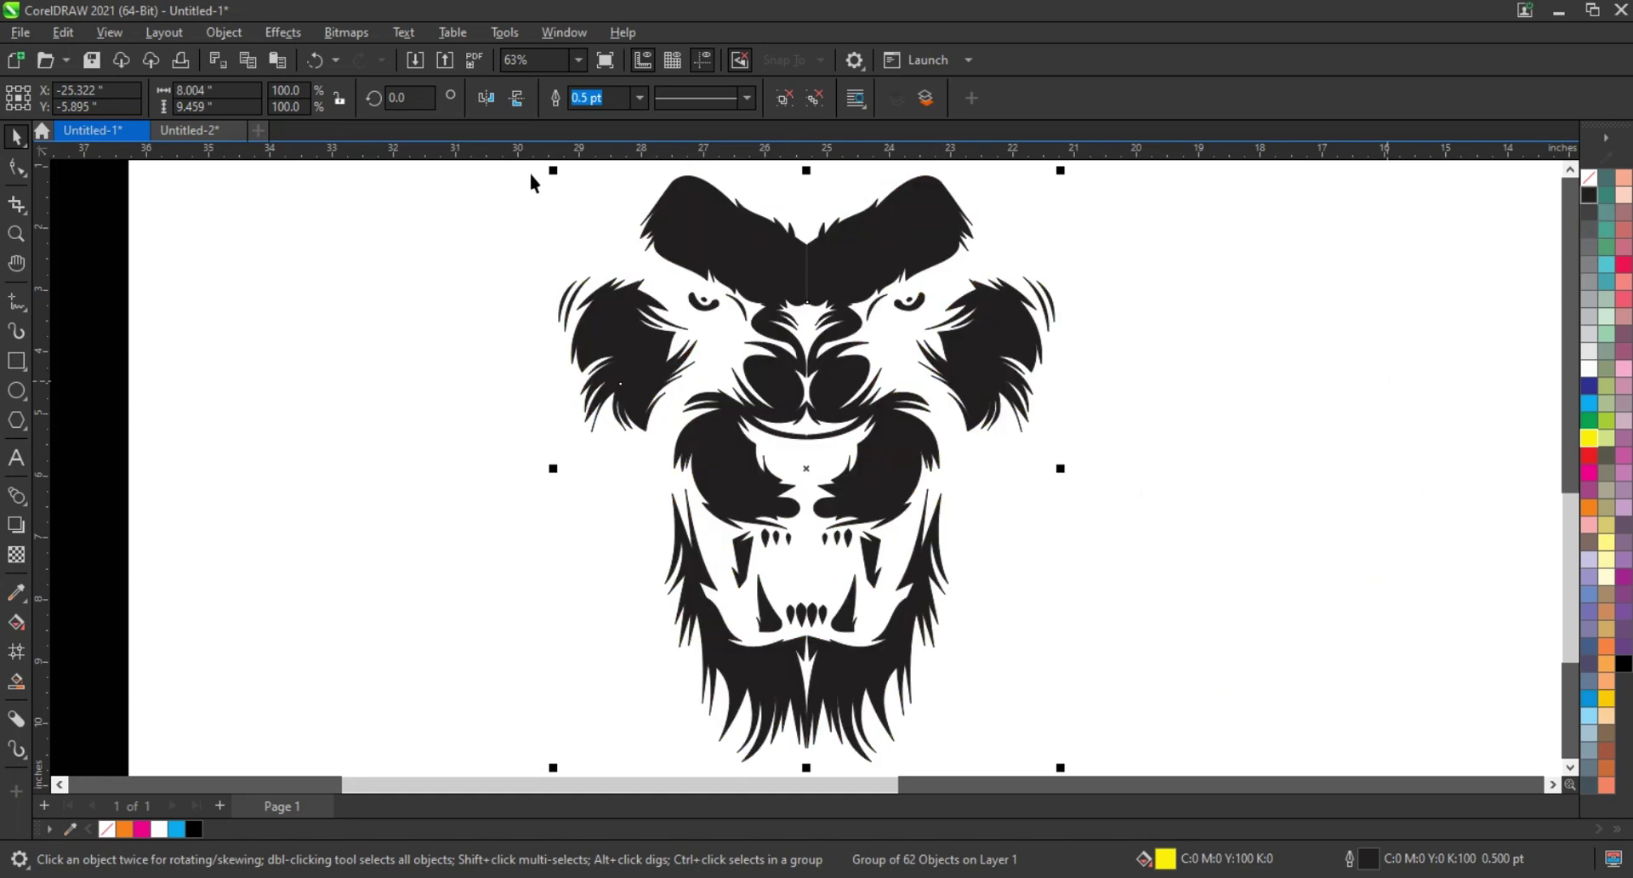
left_click(1134, 459)
scroll(1068, 468, "down", 2)
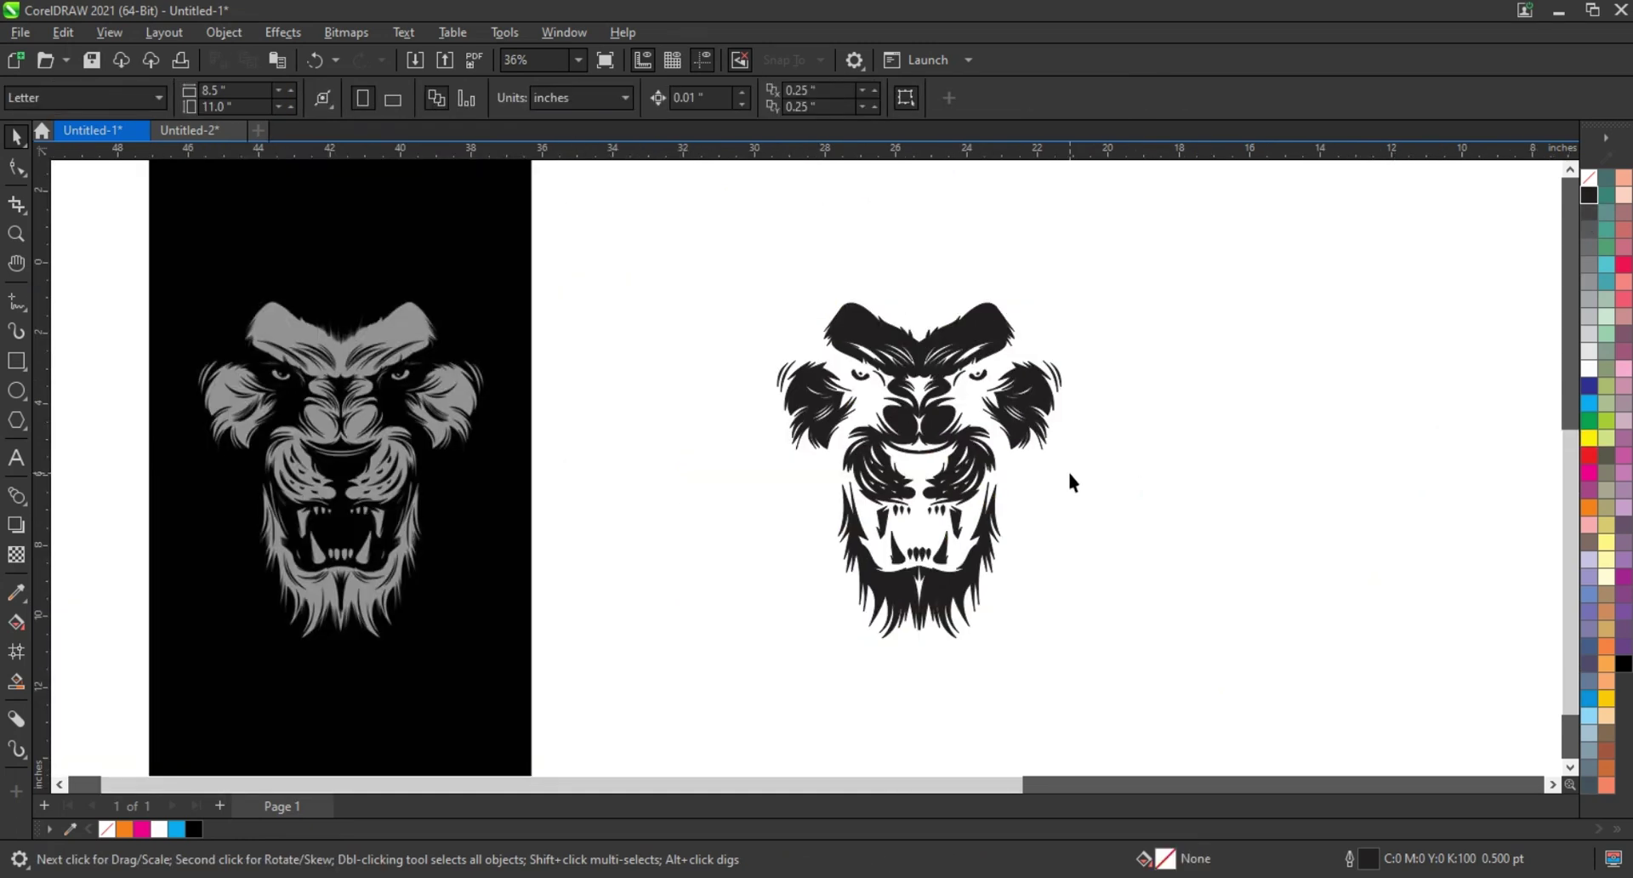
key("F6")
left_click_drag(783, 214, 1072, 694)
left_click(1624, 664)
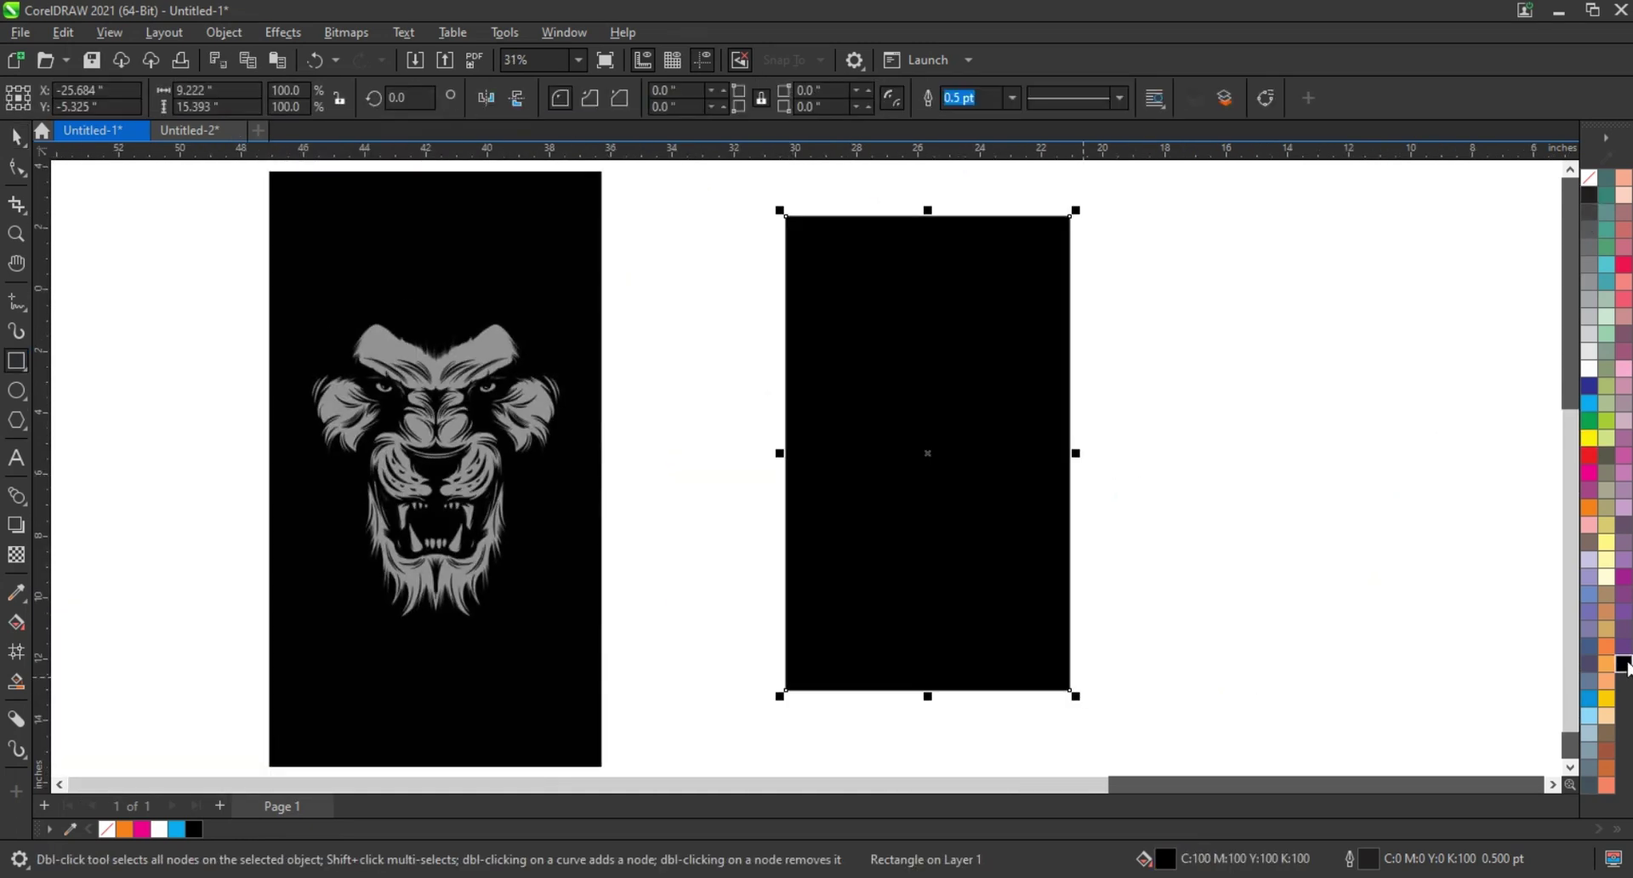
key("shift+Page_Down")
Fill the right lion white and remove its outline
left_click(935, 382)
left_click(1589, 369)
right_click(1589, 177)
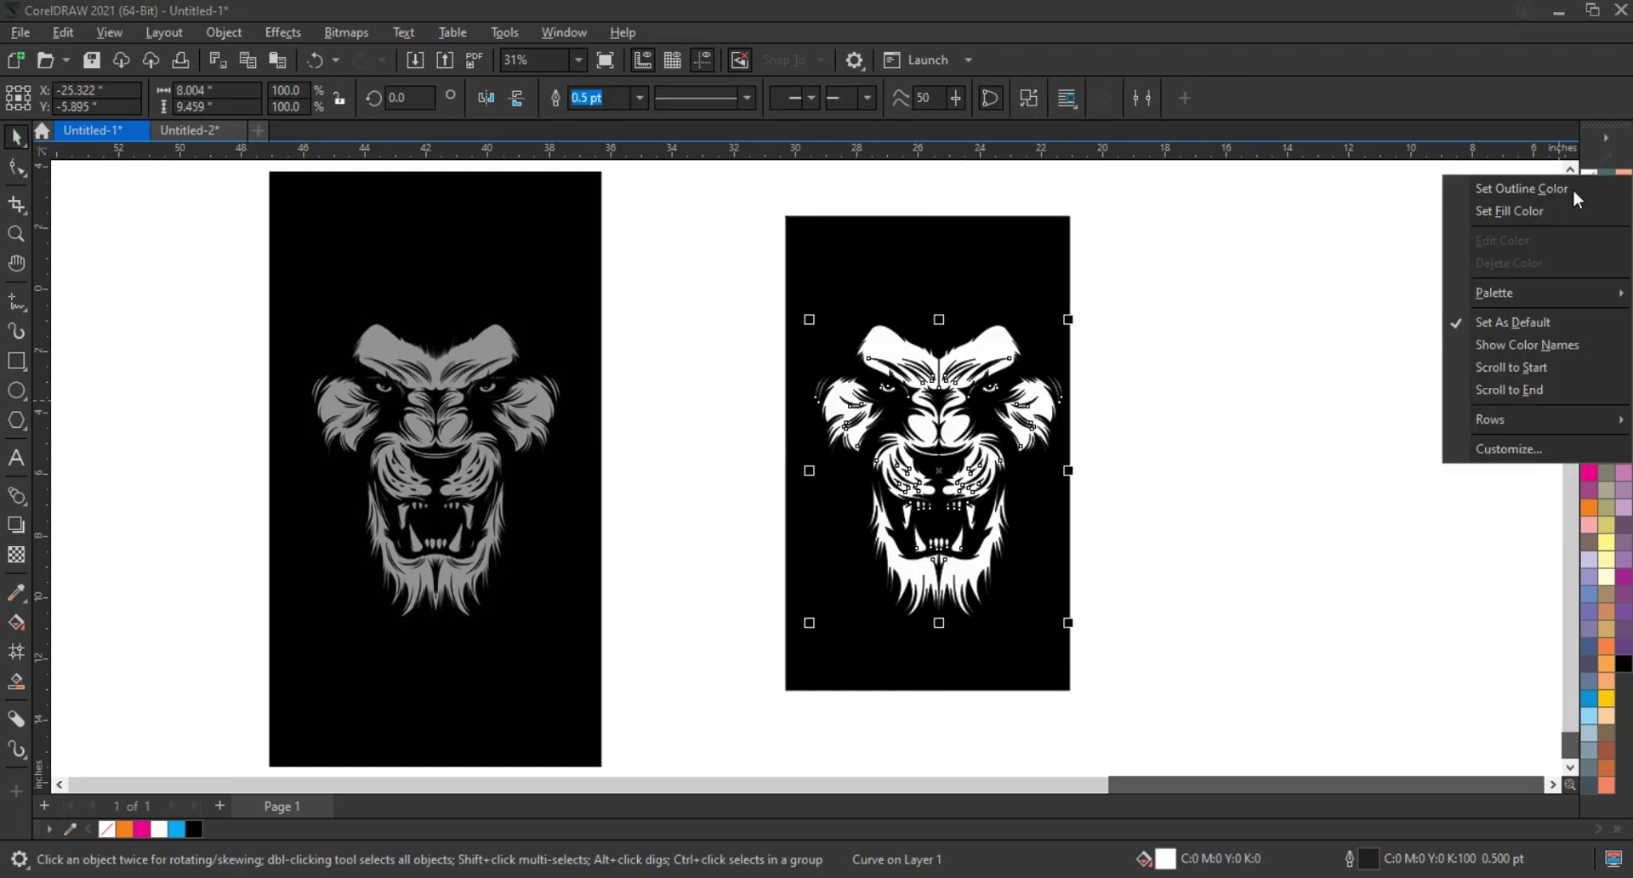
left_click(1495, 186)
Delete the old left lion and background, then widen the black rectangle
right_click(416, 451)
key("Escape")
key("Delete")
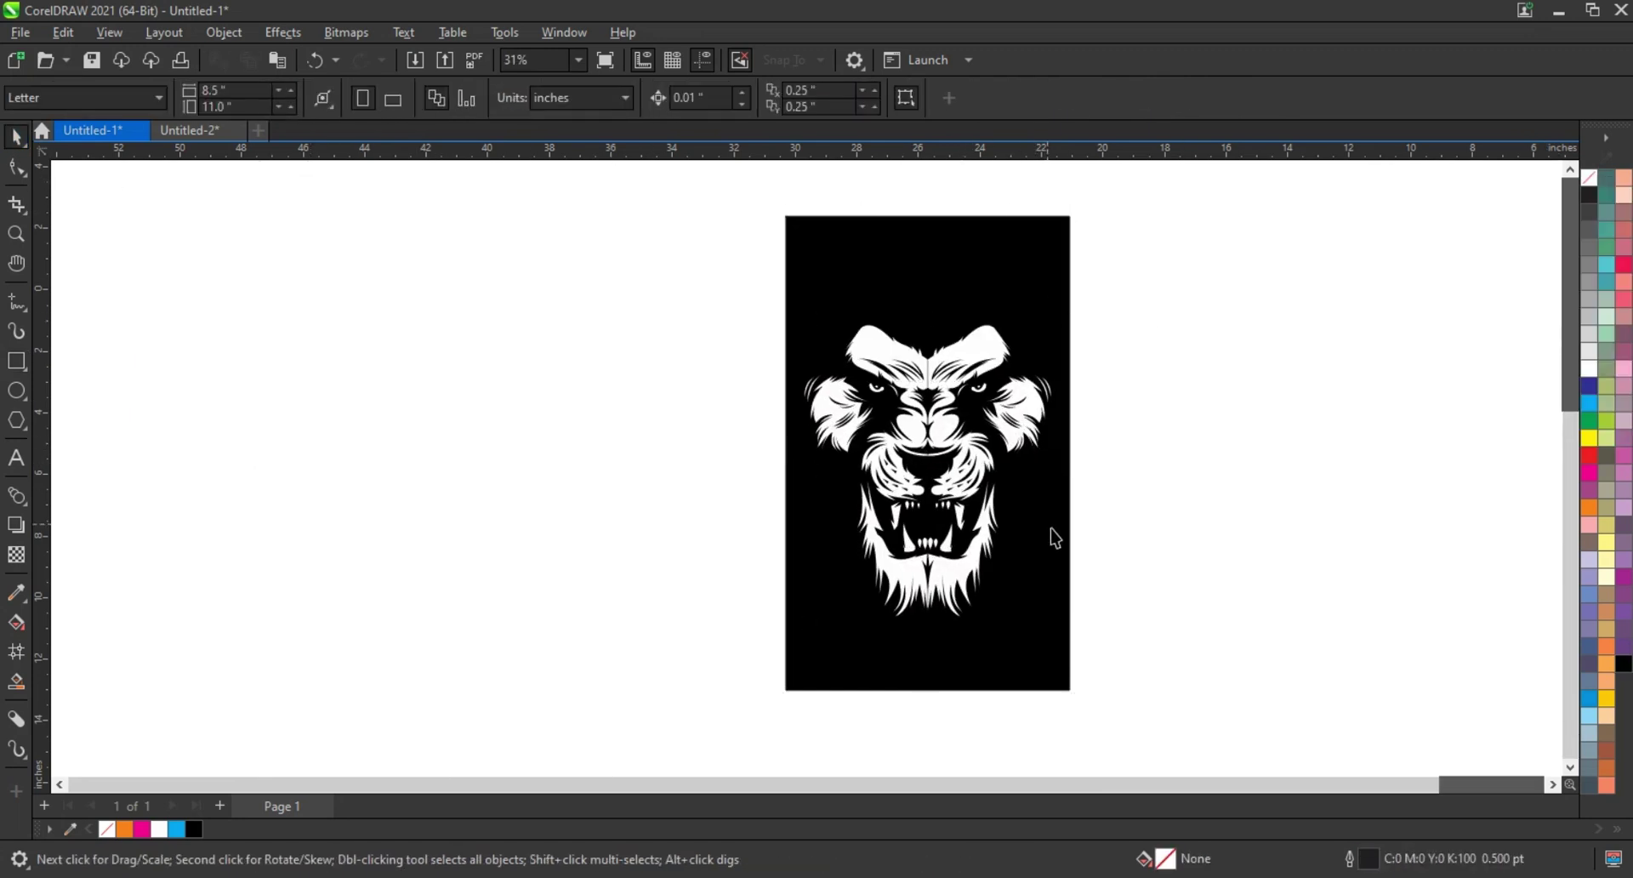
left_click(1055, 536)
left_click_drag(1076, 452, 1144, 466)
scroll(1106, 485, "up", 1)
left_click_drag(1058, 500, 1361, 485)
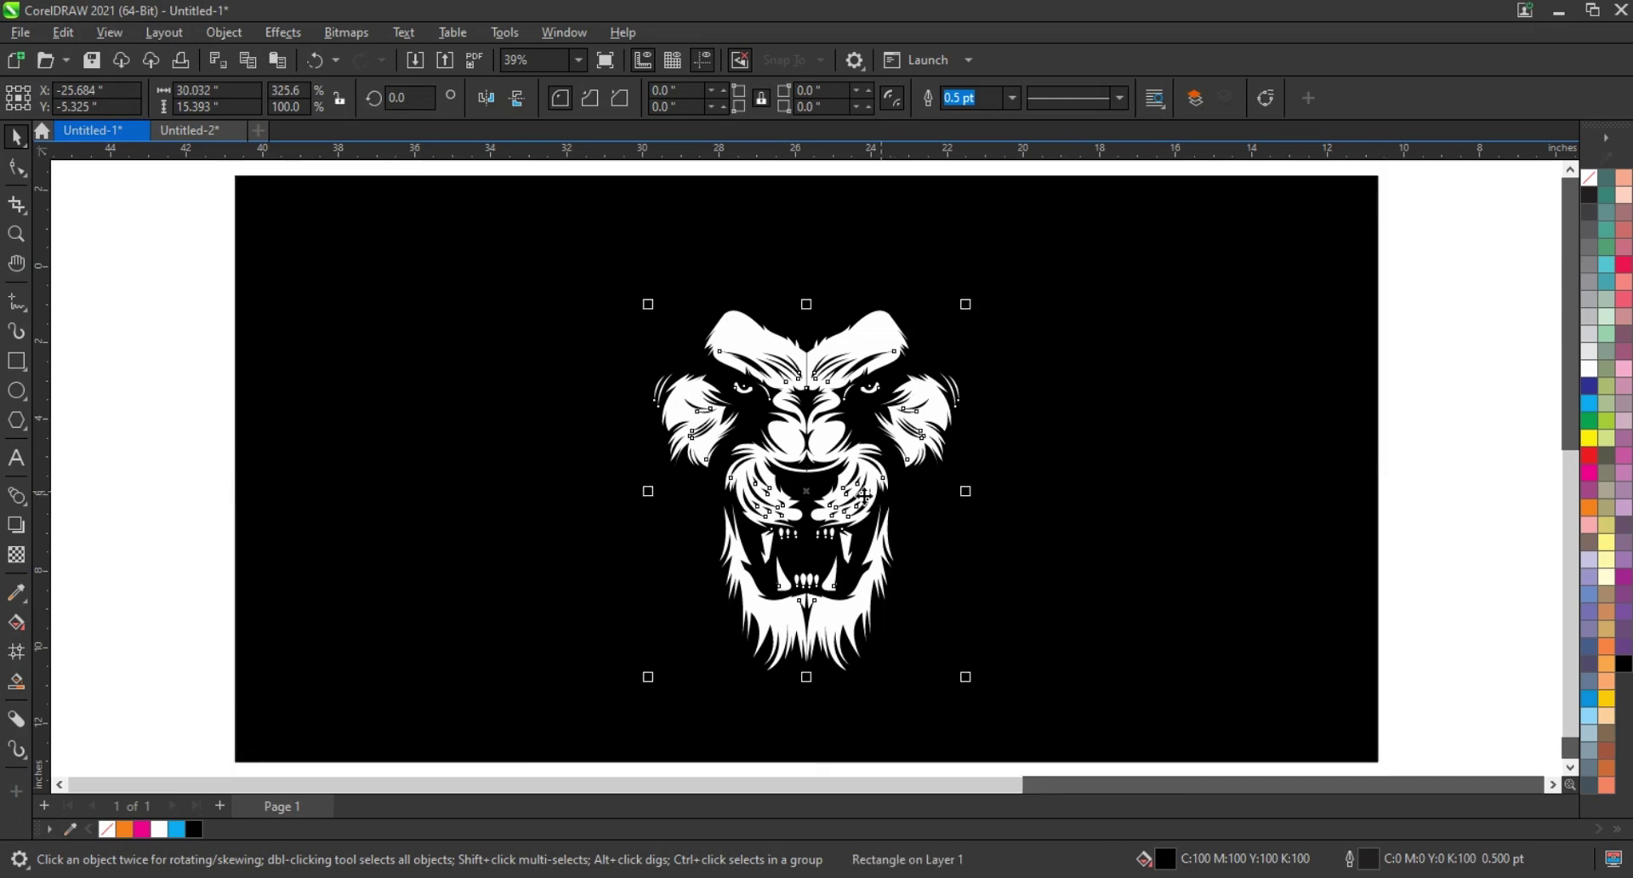
Copy the white lion to the middle of the rectangle and fill it red
left_click(1195, 482)
left_click_drag(1195, 482, 498, 489)
left_click(1589, 455)
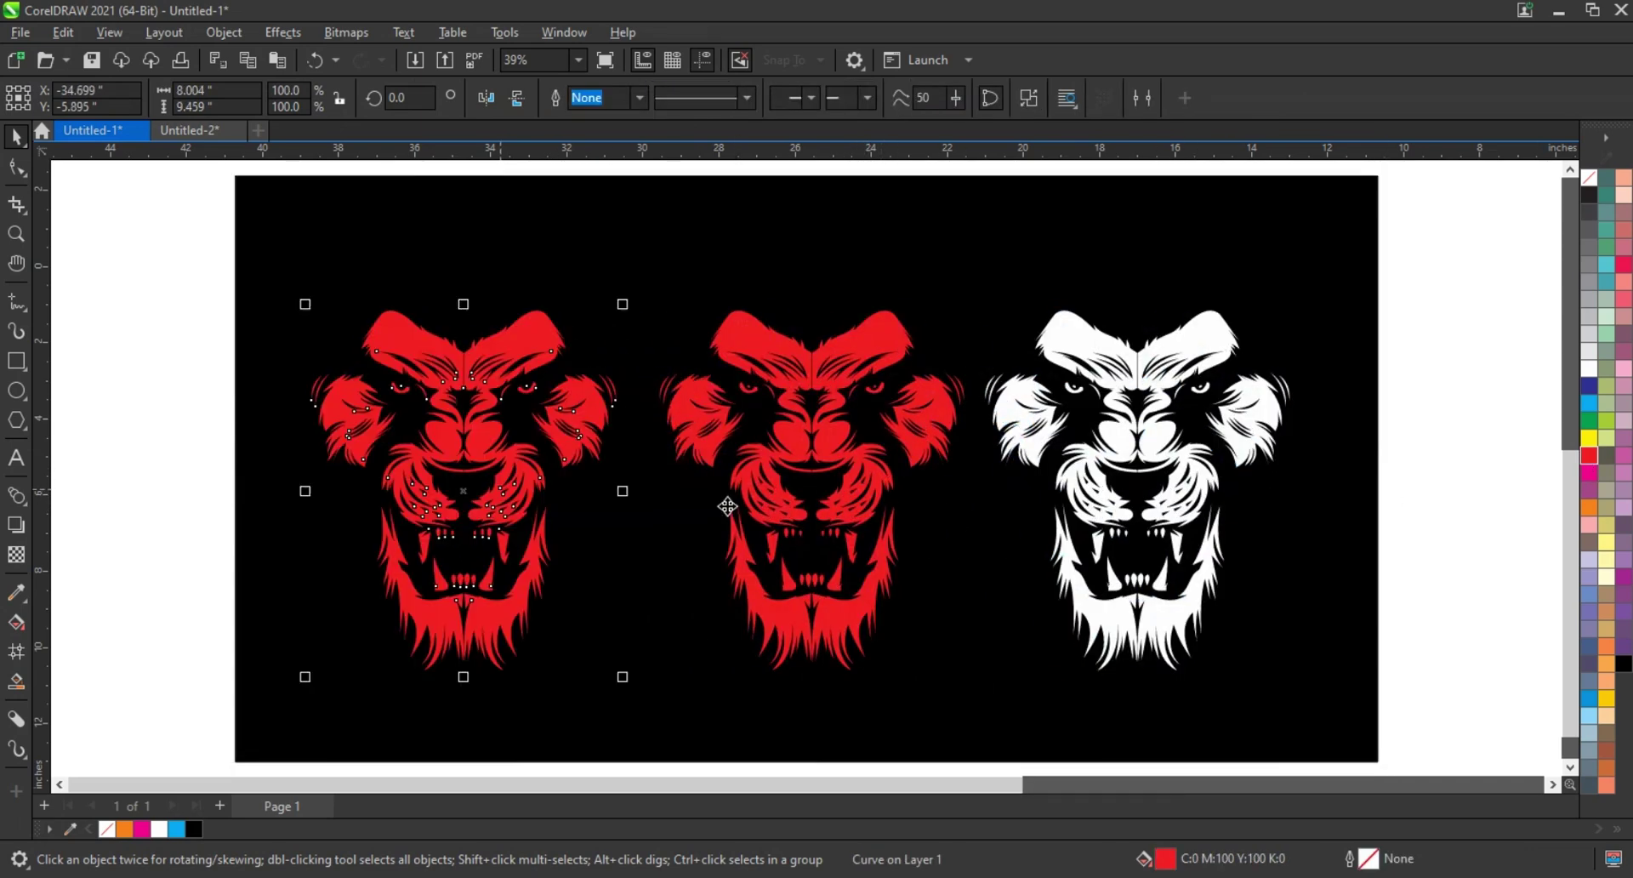